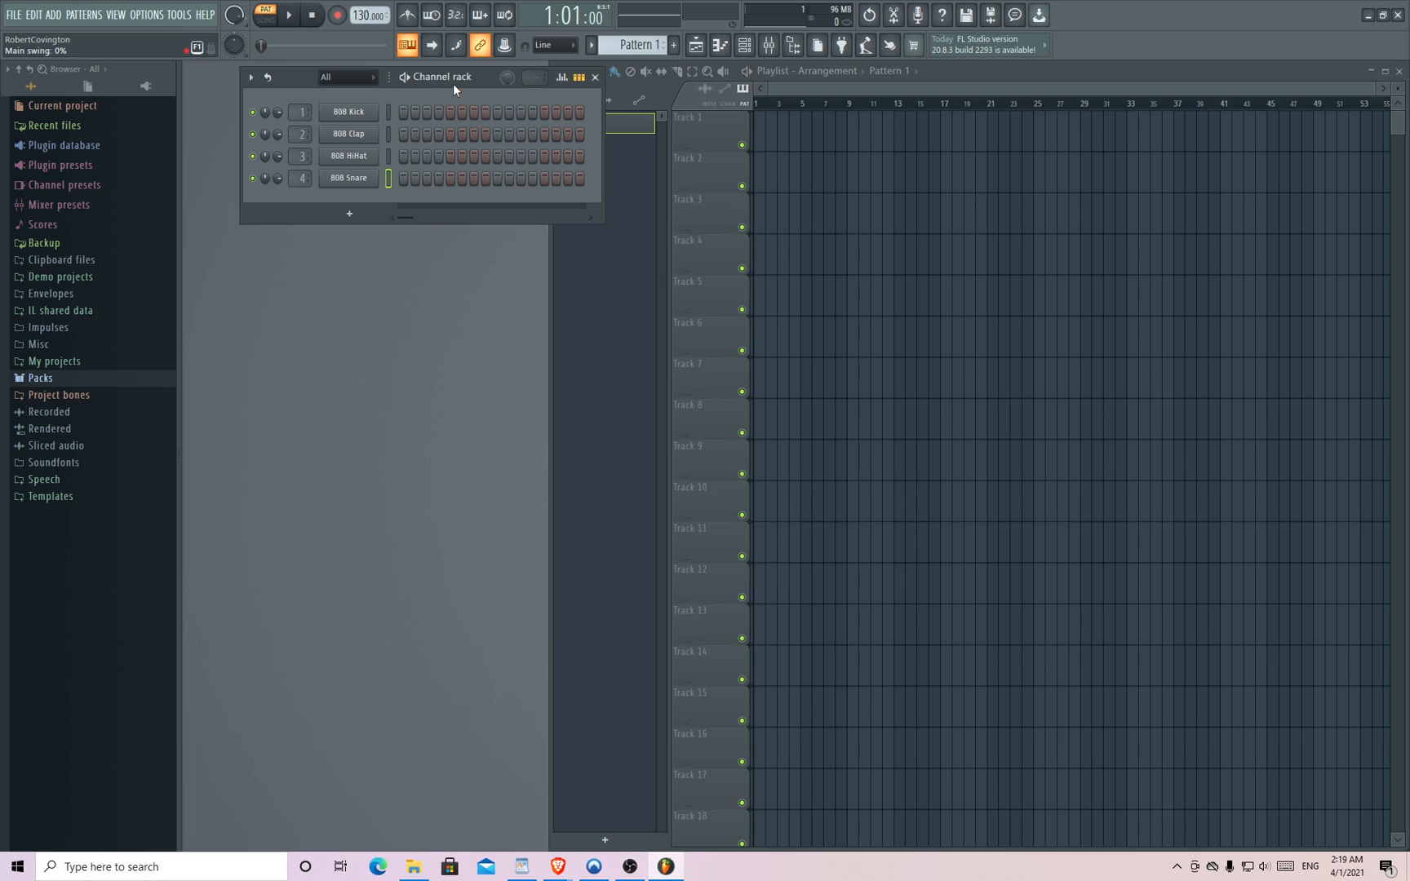
- Reposition the channel rack, place 808 Kick hits on steps 1, 5, 9 and 13, and start pattern playback
left_click_drag(481, 75, 488, 106)
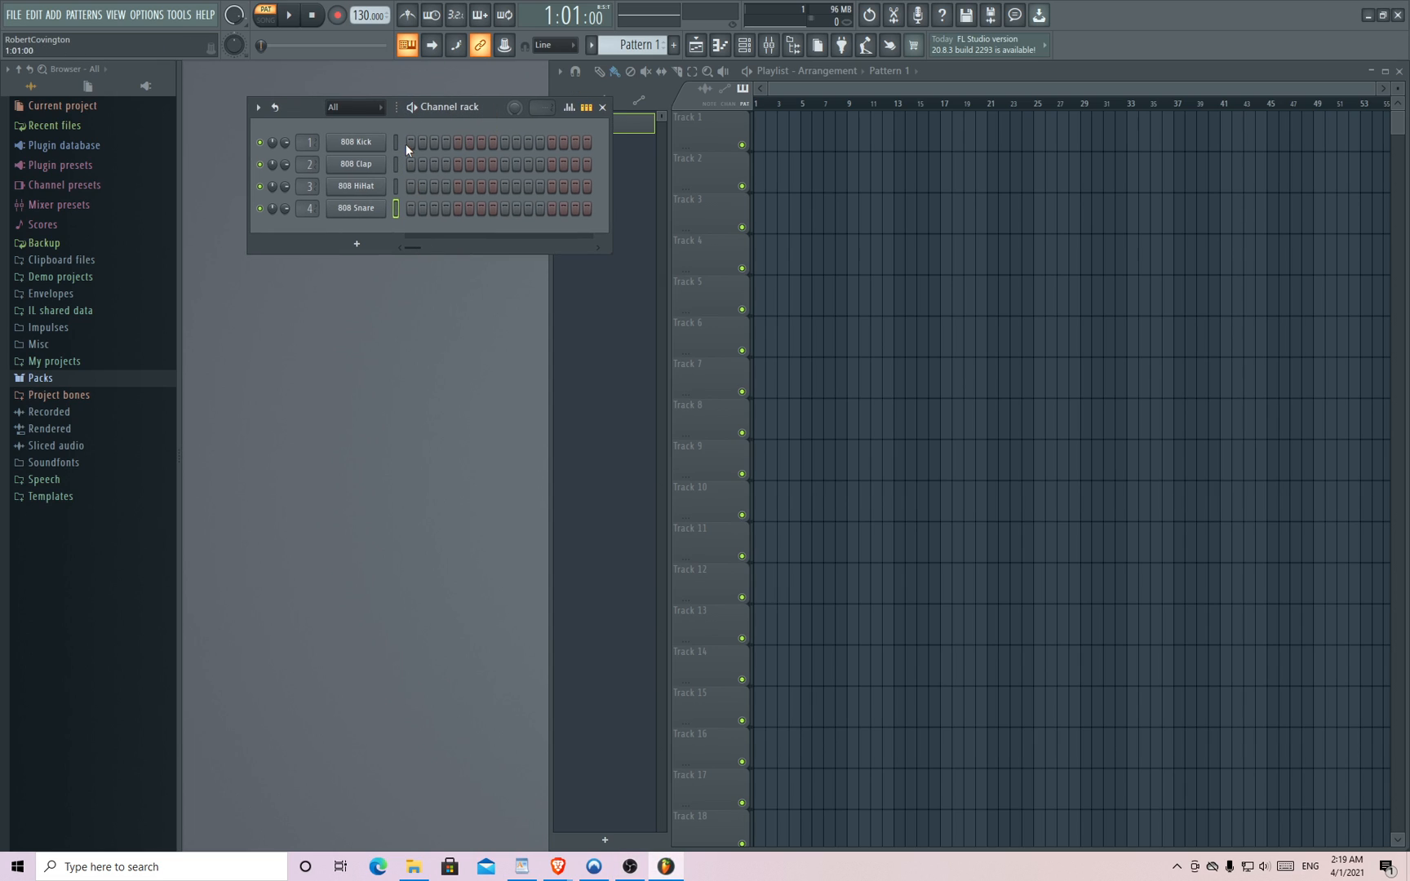
left_click(409, 144)
left_click(290, 24)
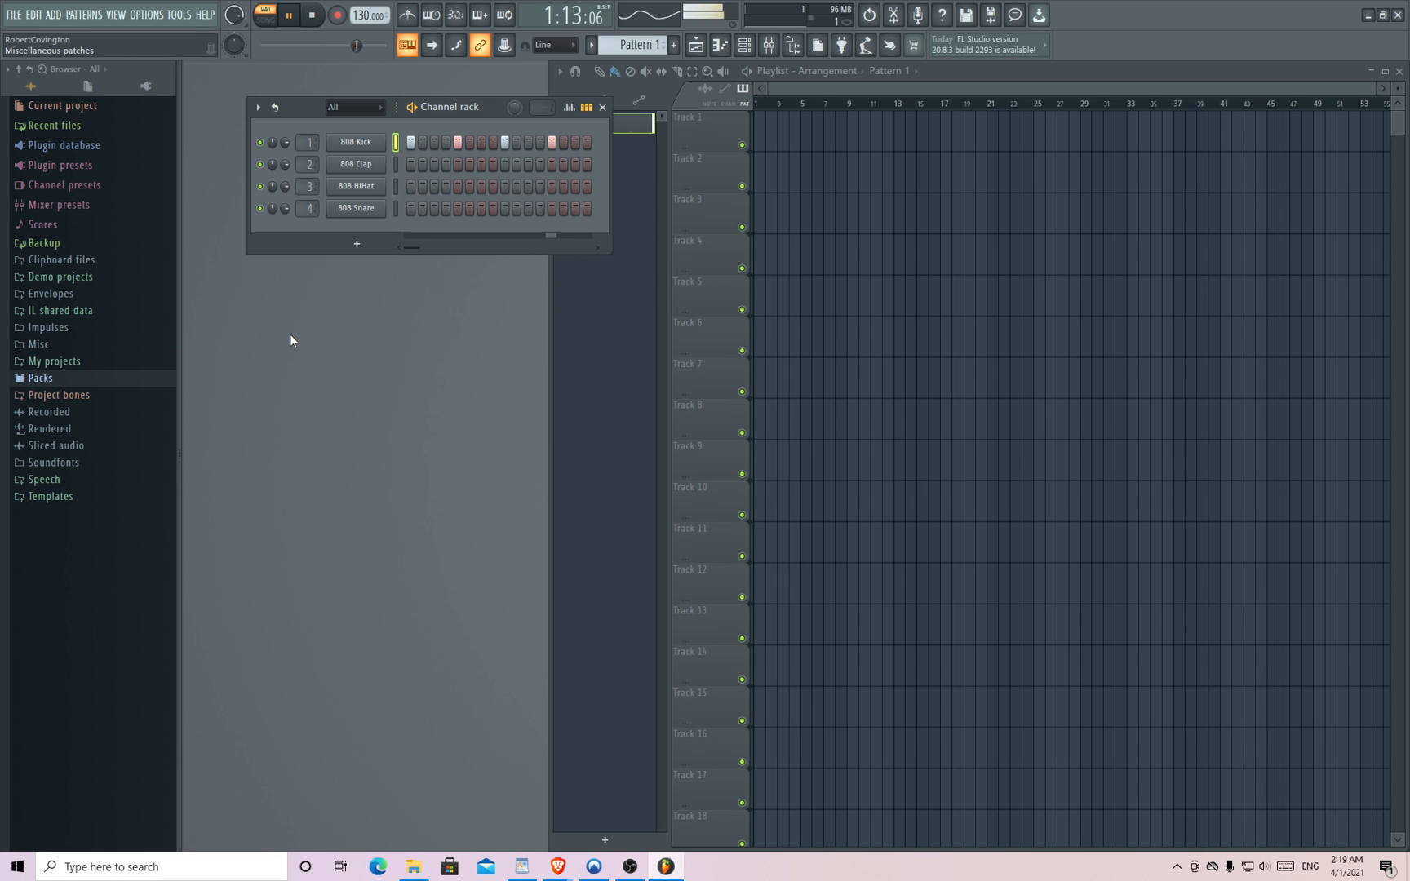
- Open the Kicks folder in the Drums packs and preview the 909 Kick and 707 Kick samples
left_click(50, 381)
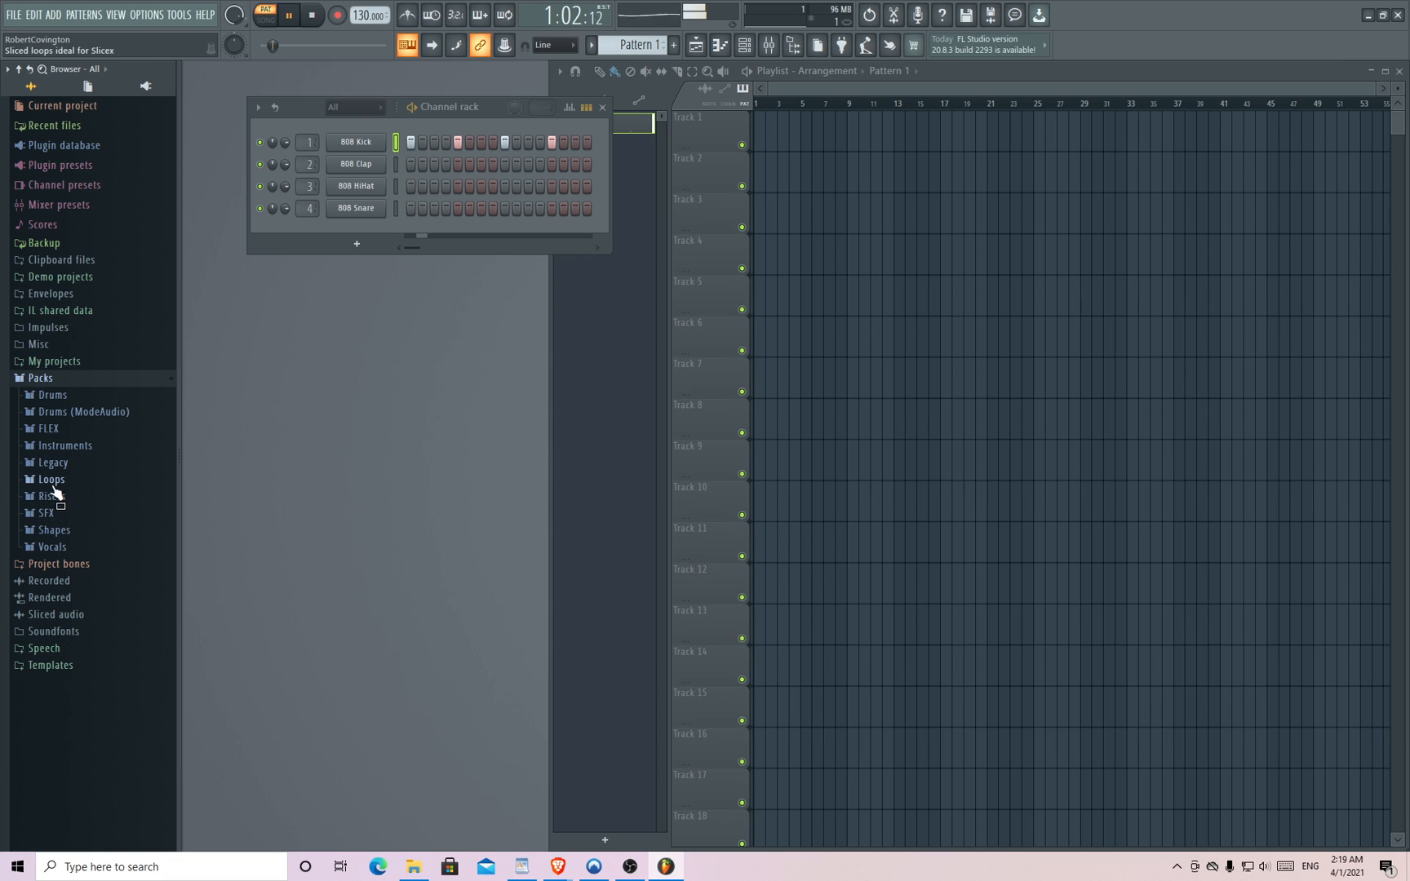
left_click(55, 398)
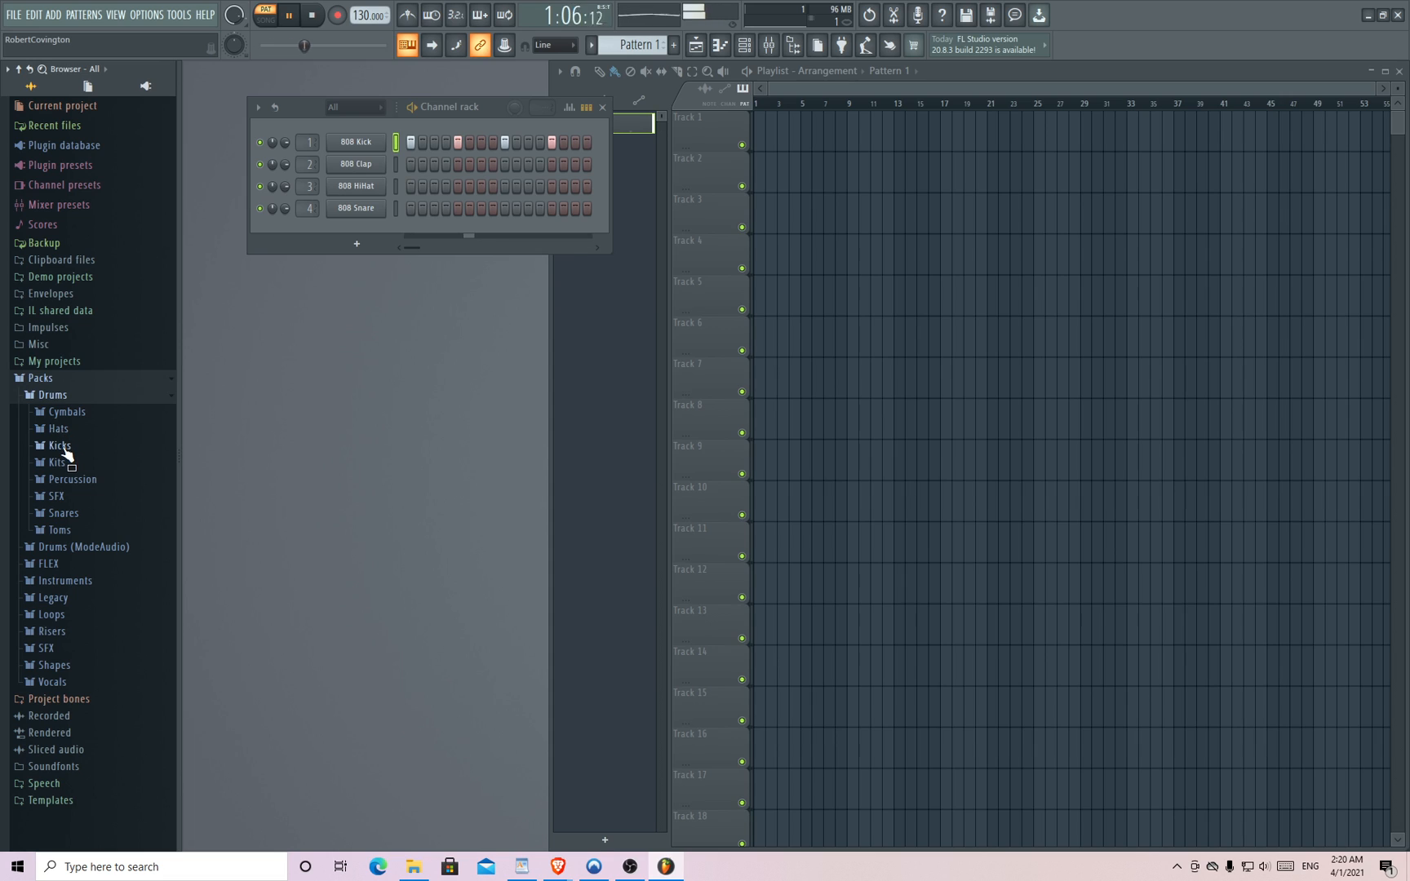
left_click(60, 445)
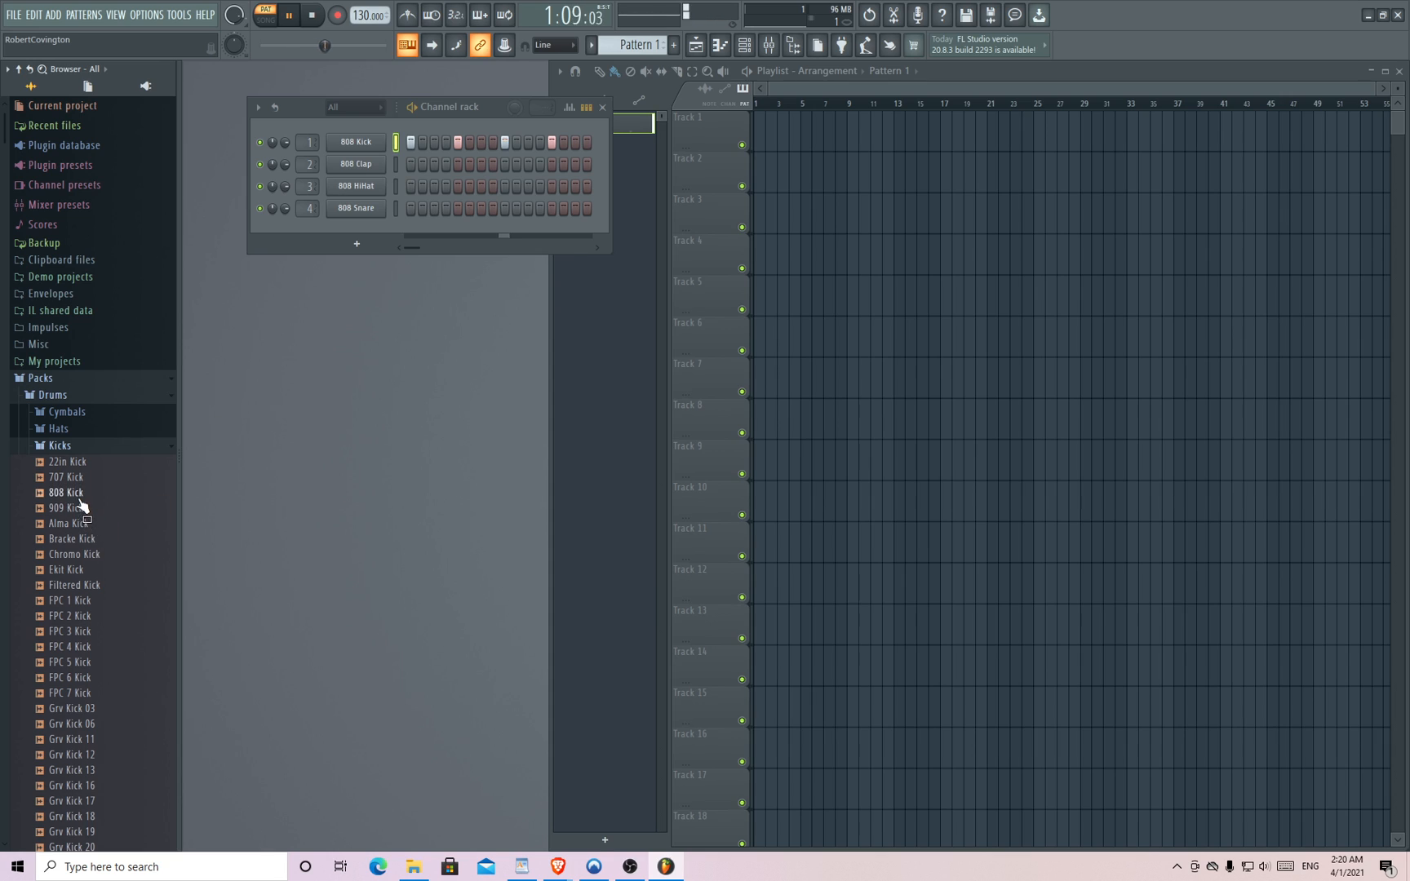
scroll(79, 495, "down", 2)
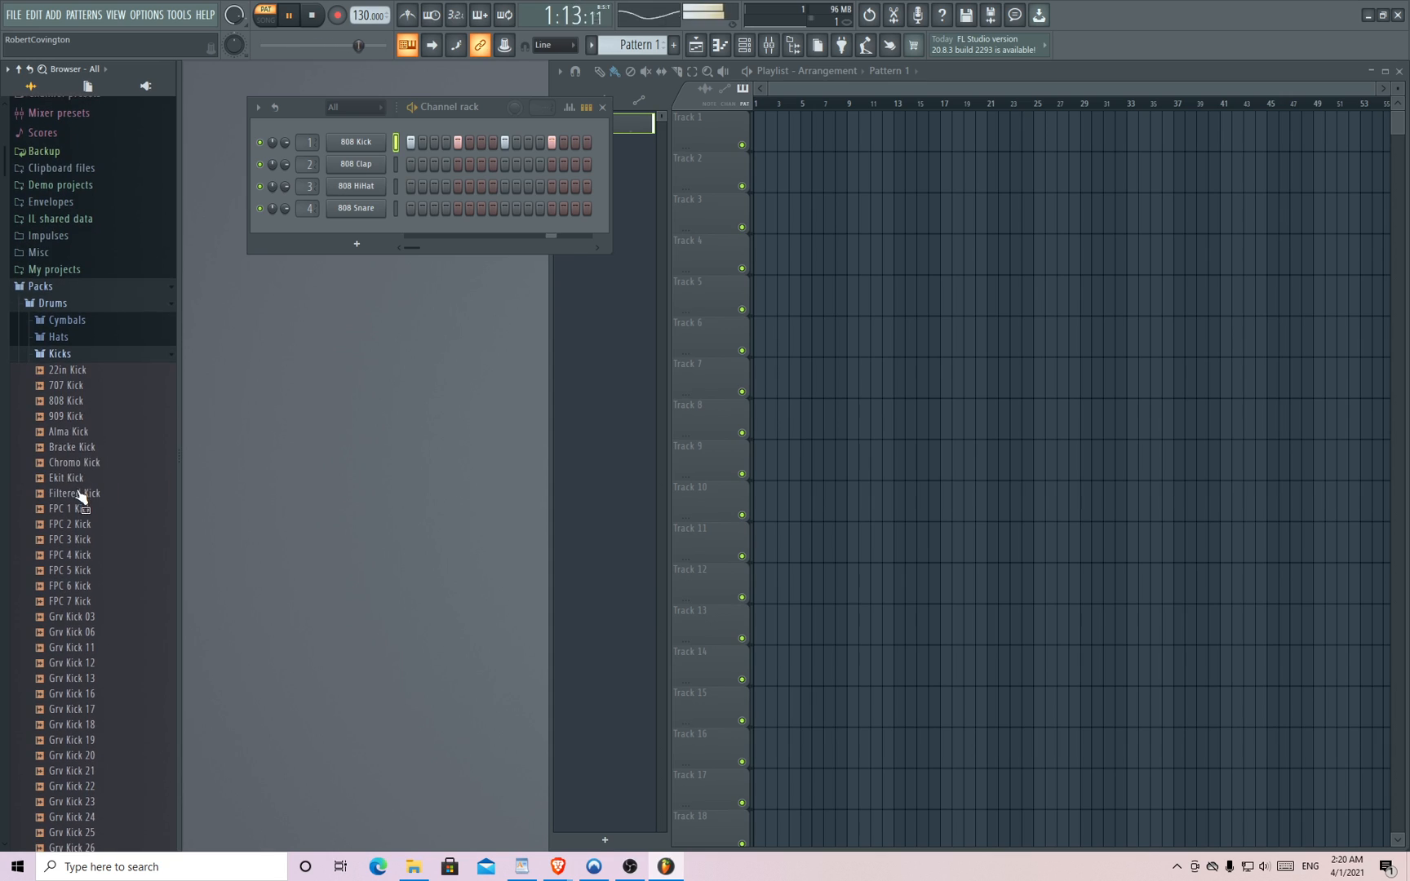
left_click(76, 417)
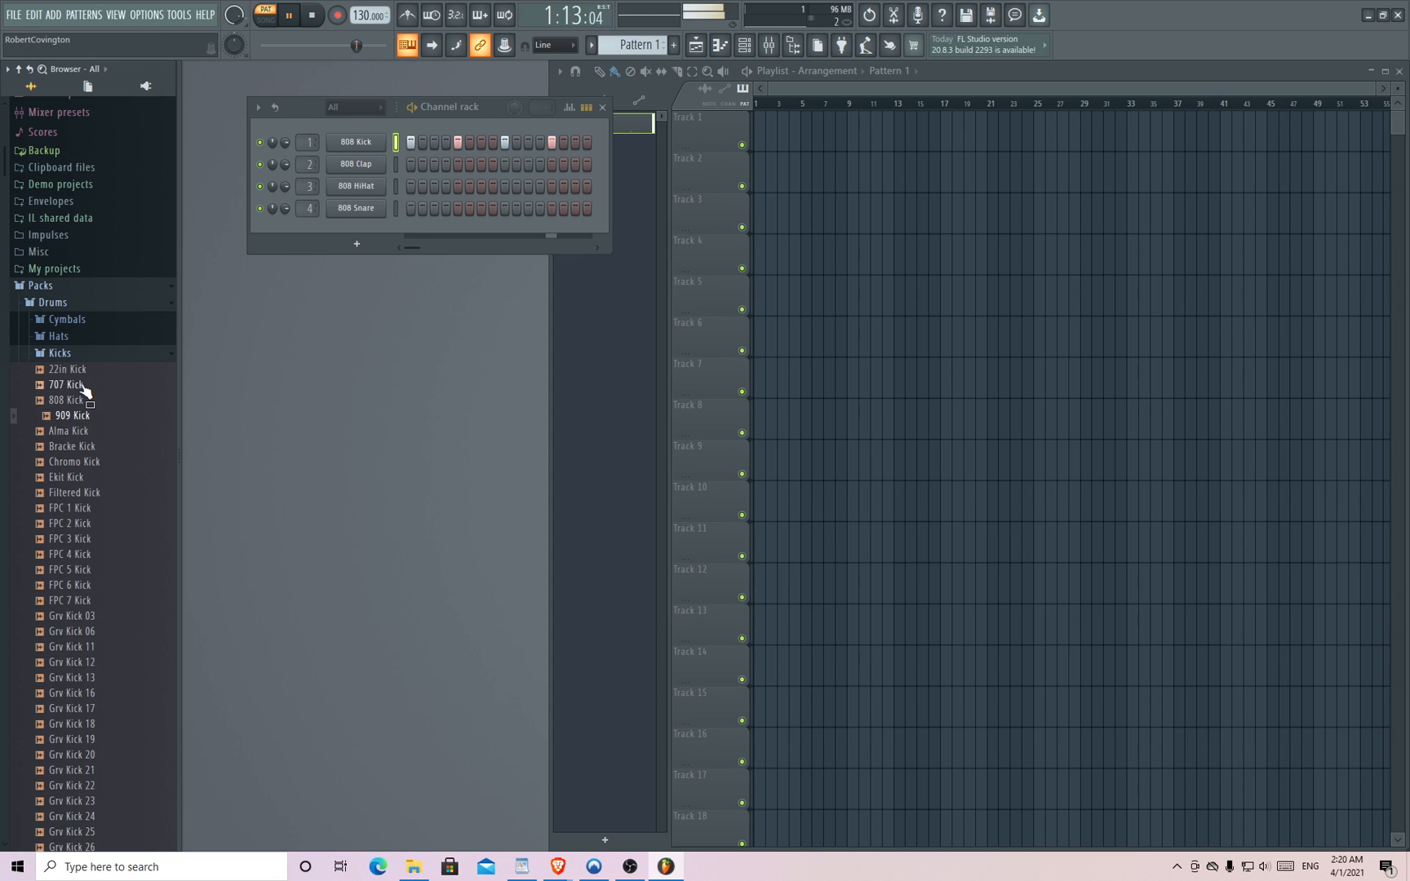
left_click(69, 385)
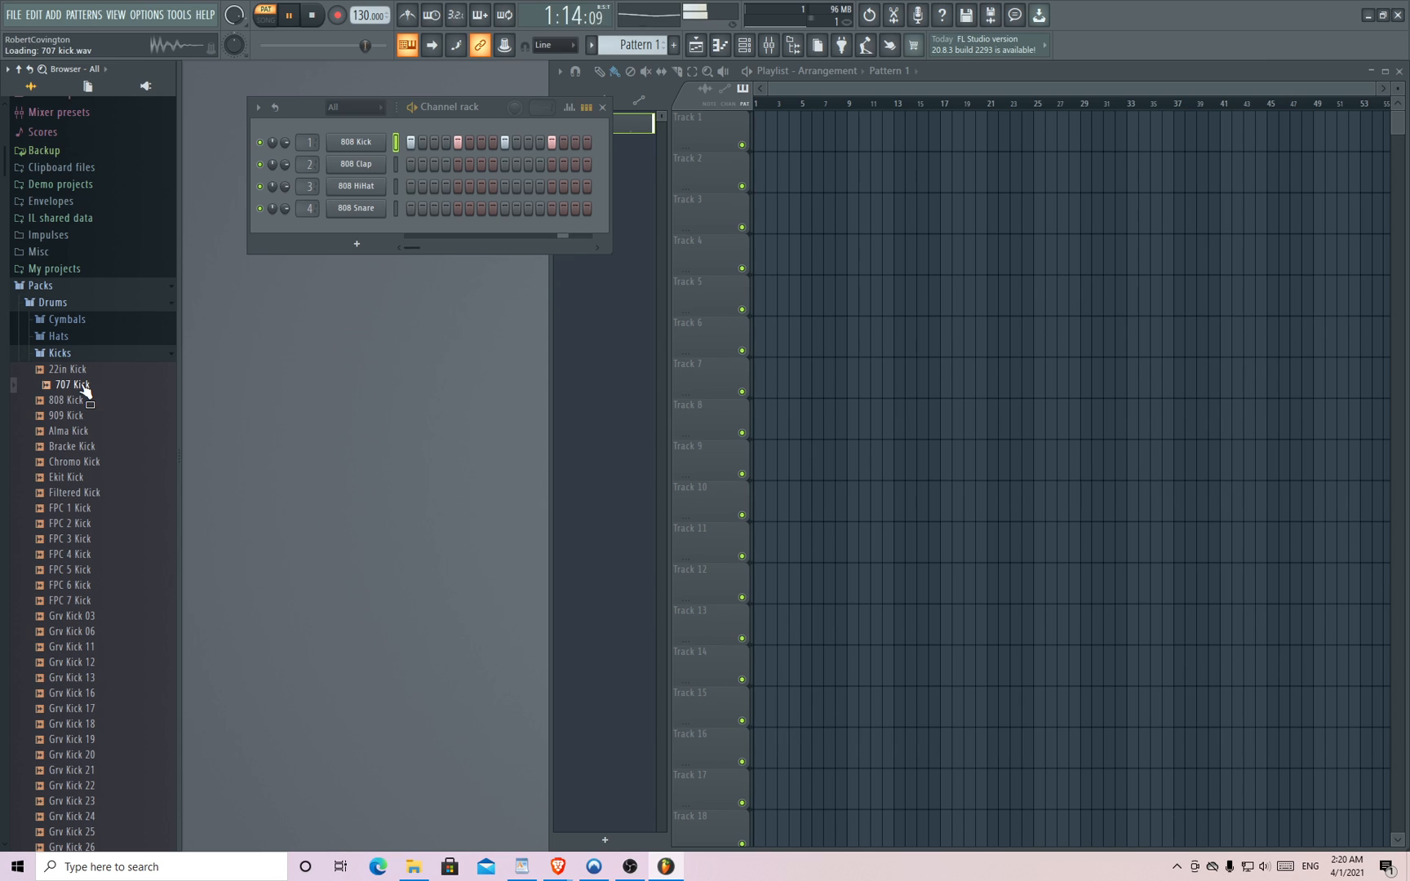
- Preview more kick samples further down the Kicks folder, up to Minimal Kick 03
scroll(94, 582, "down", 4)
left_click(92, 574)
left_click(85, 617)
scroll(84, 612, "down", 6)
left_click(83, 606)
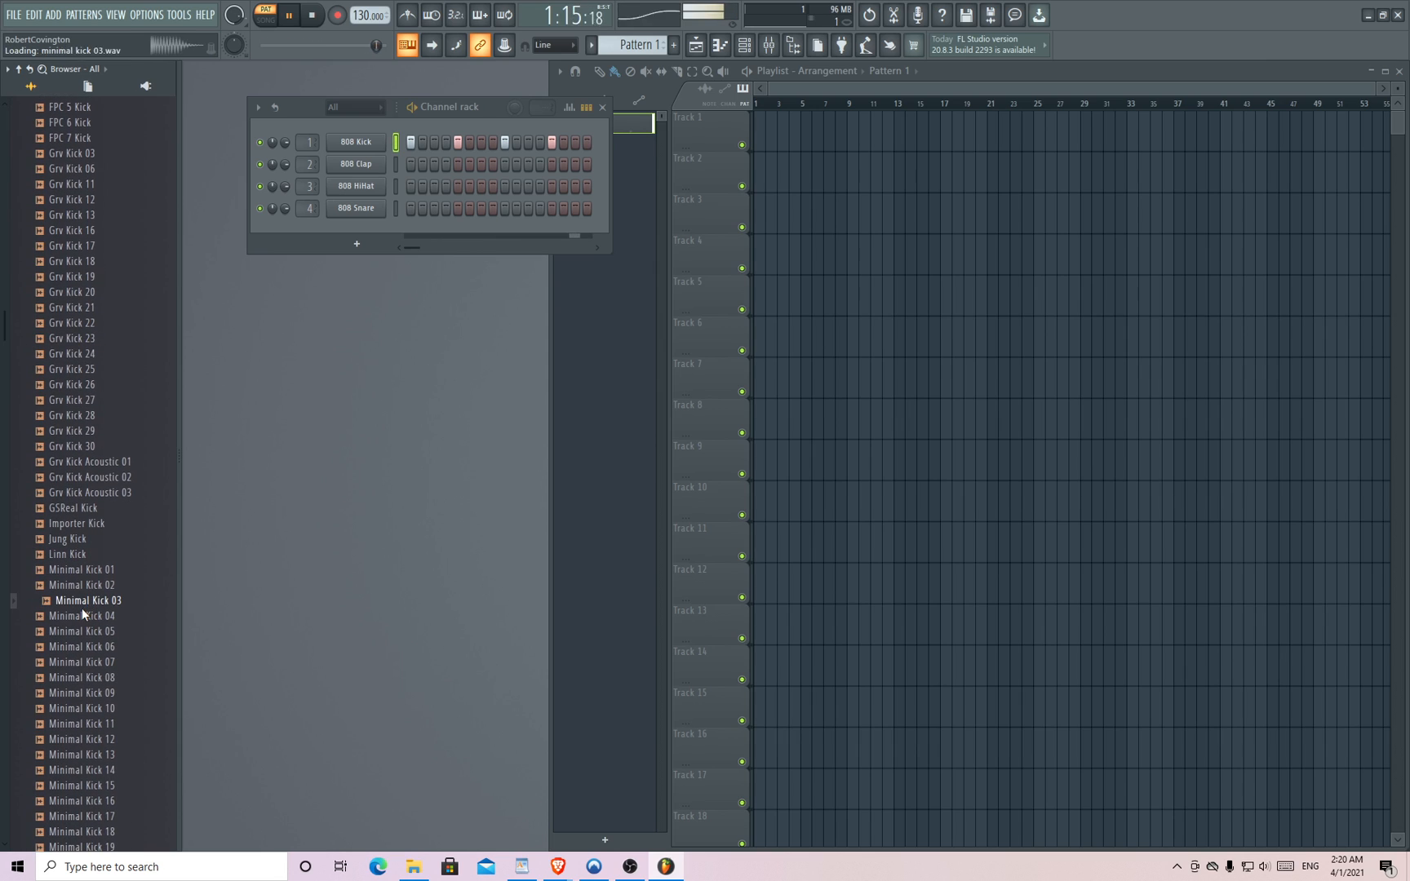
- Compare several Grv Kick samples and replace the 808 Kick channel's sample with Grv Kick 26
left_click(86, 433)
left_click(91, 371)
left_click(90, 356)
left_click(91, 370)
left_click(91, 359)
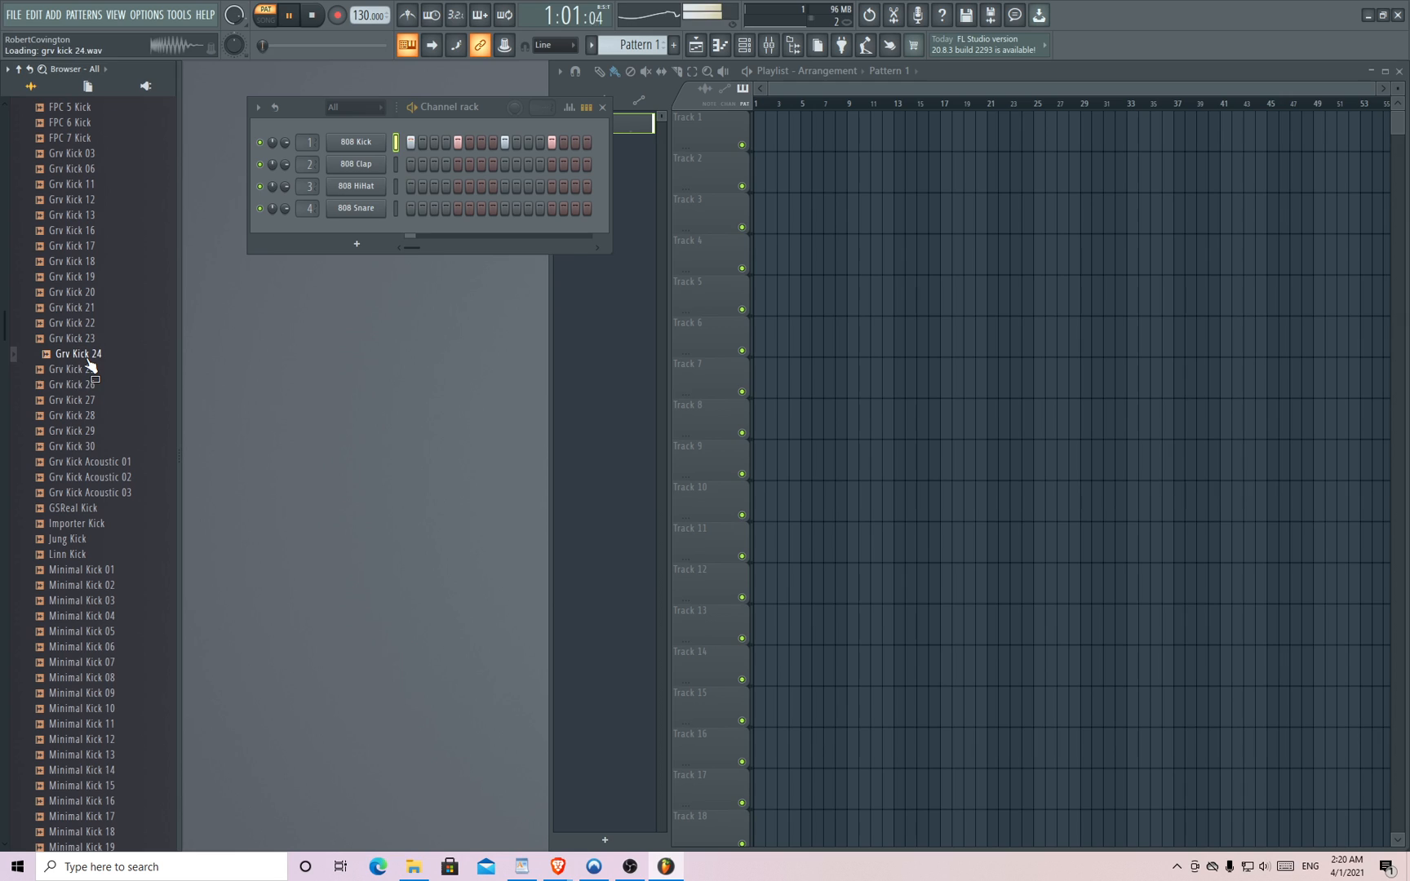
left_click(94, 385)
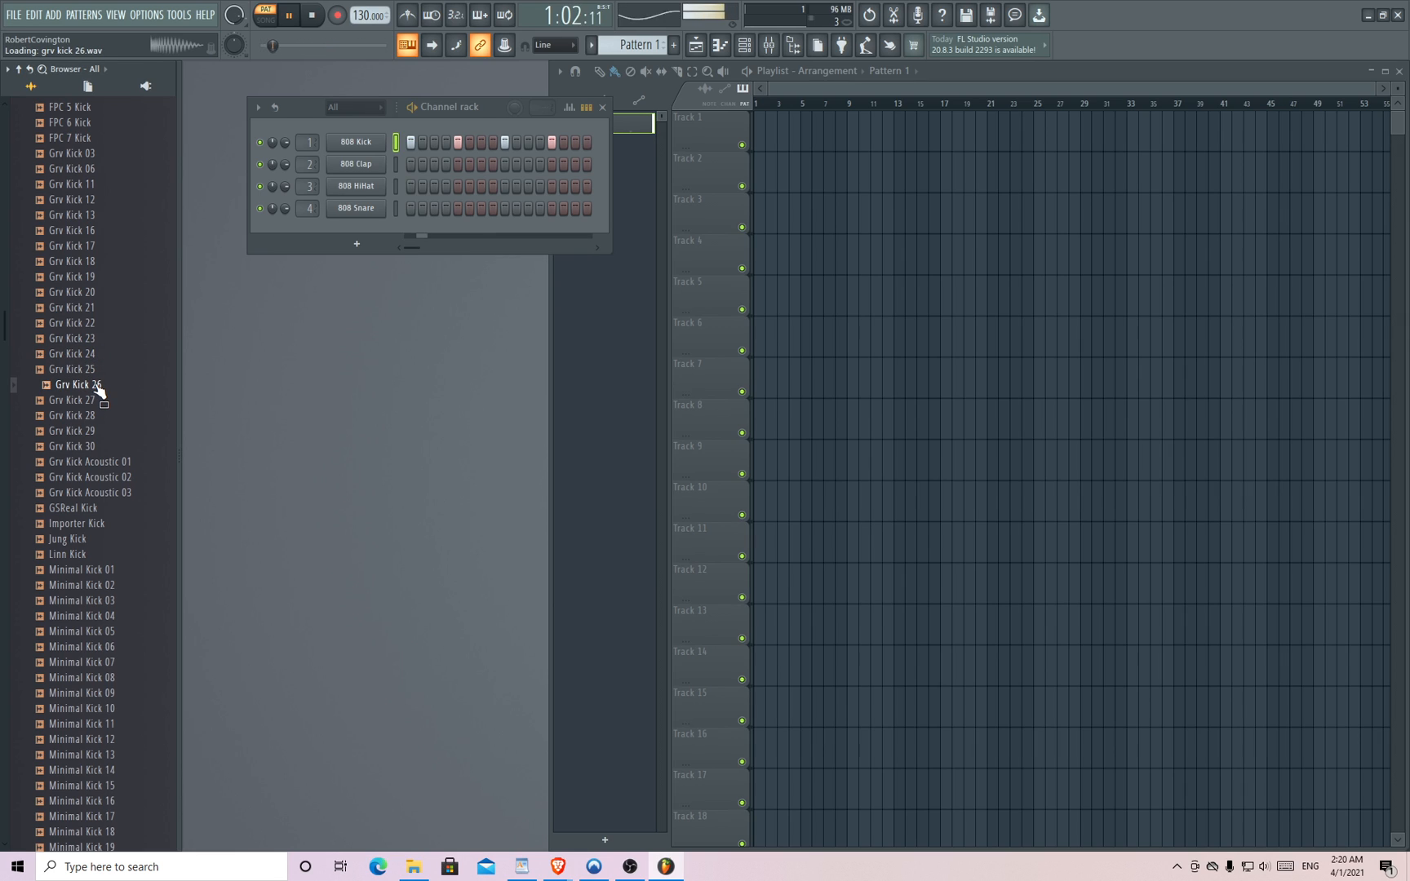
left_click_drag(98, 391, 365, 146)
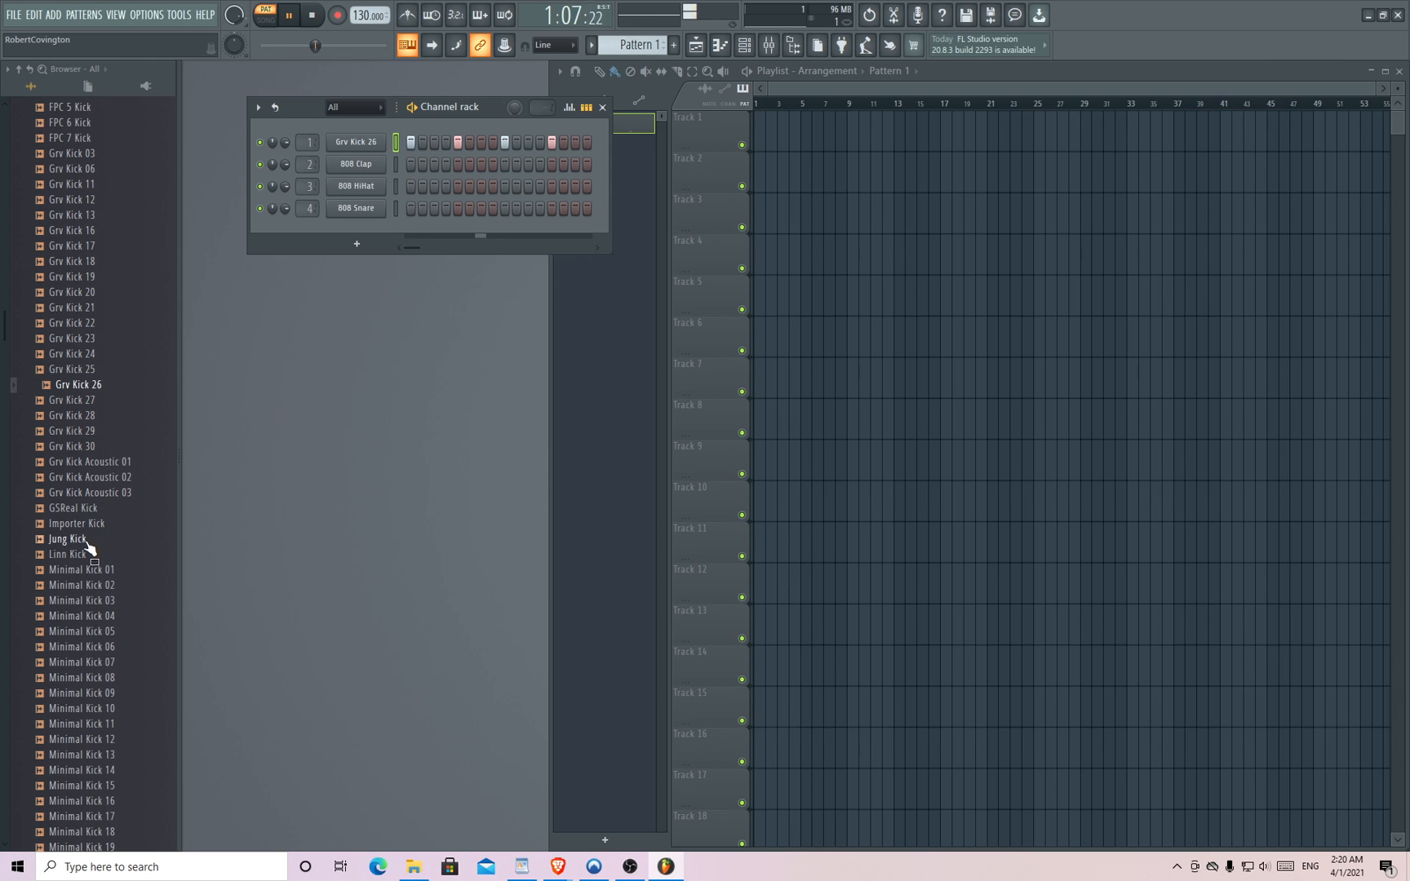
- Collapse the Kicks folder and open the Cymbals sample folder in the Drums packs
scroll(85, 322, "up", 8)
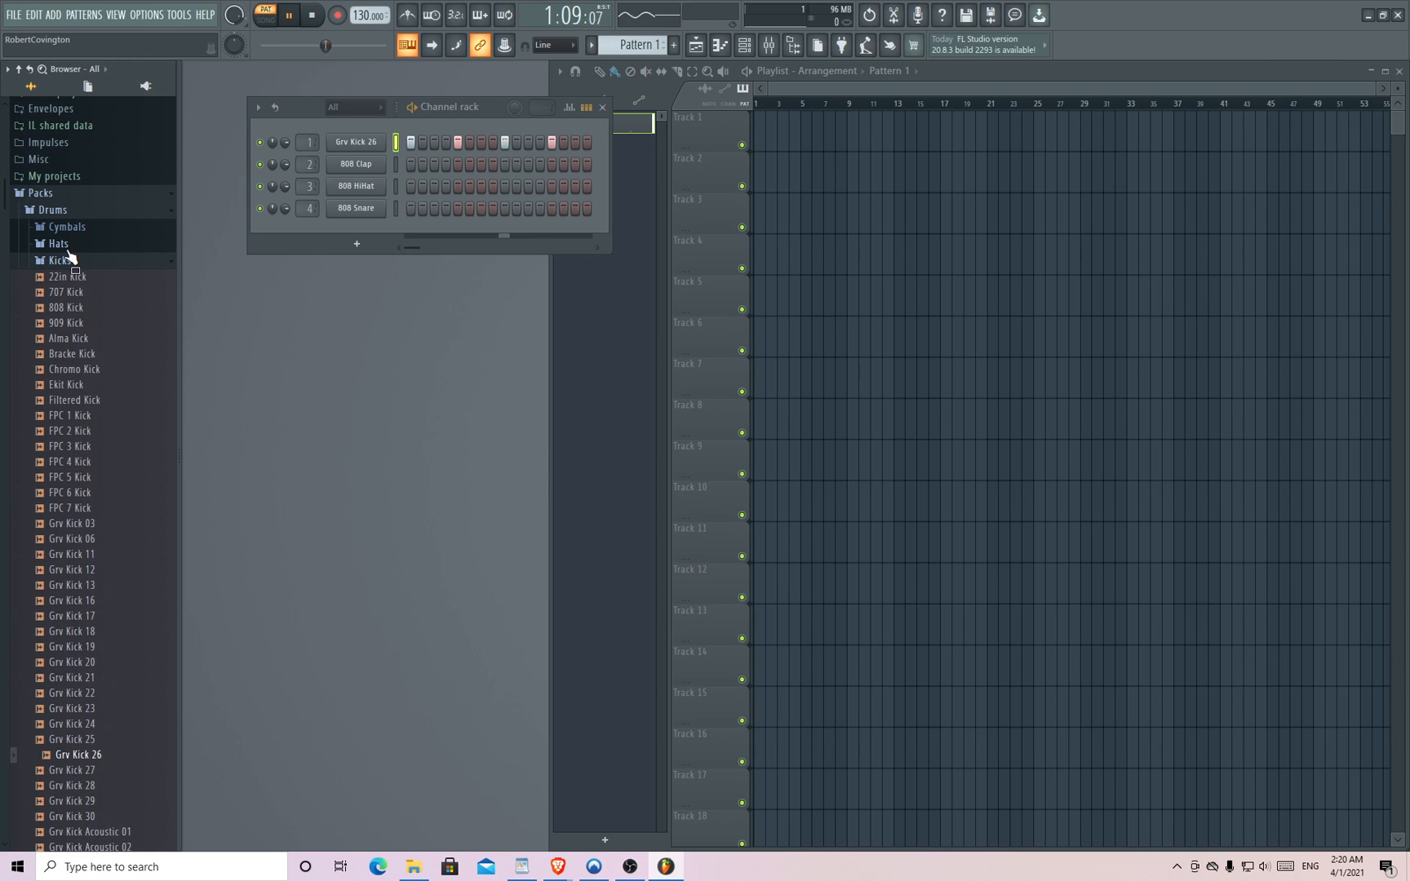
left_click(69, 258)
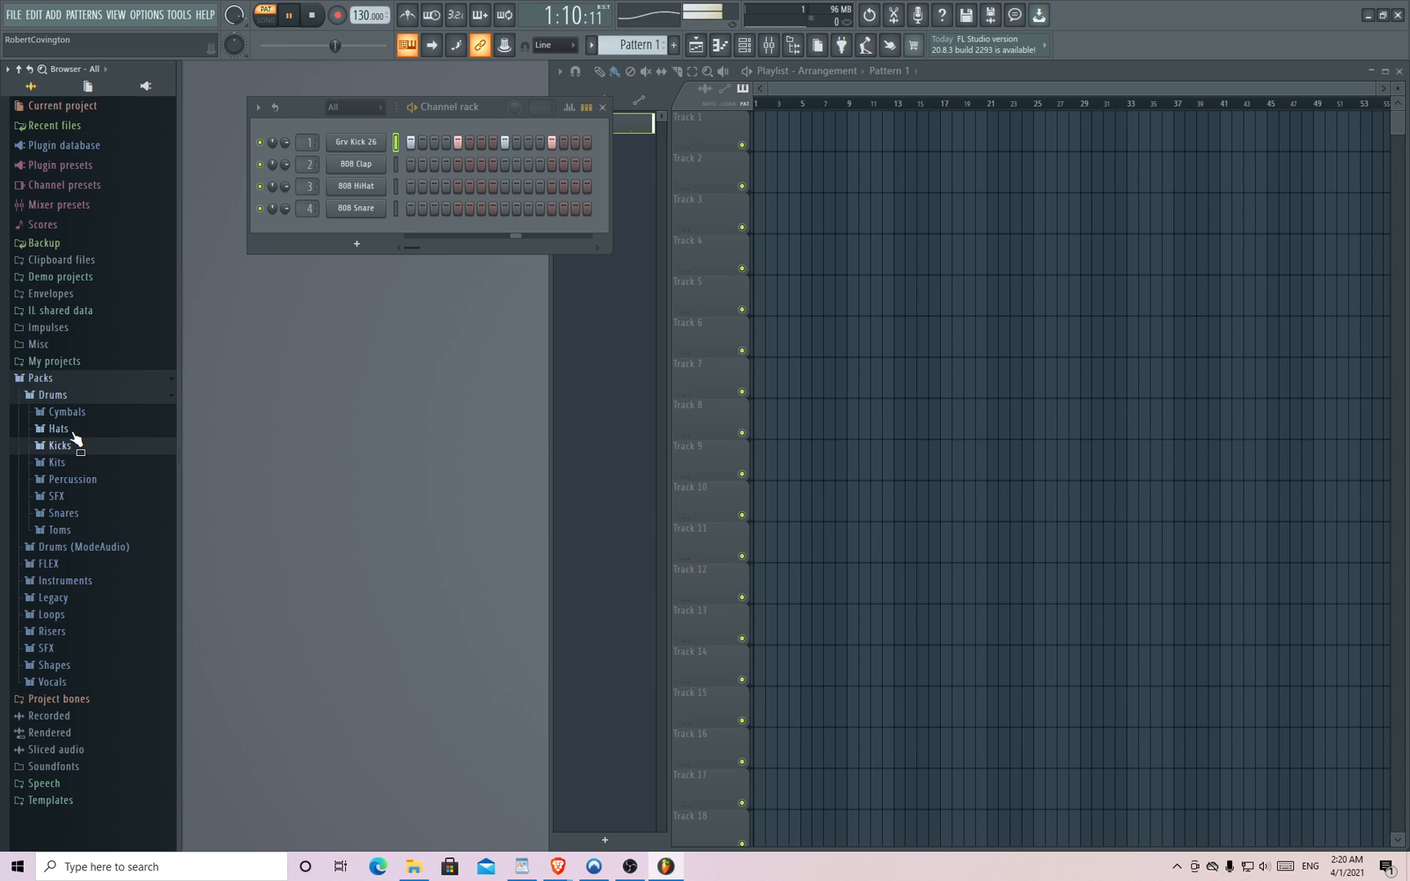
left_click(70, 414)
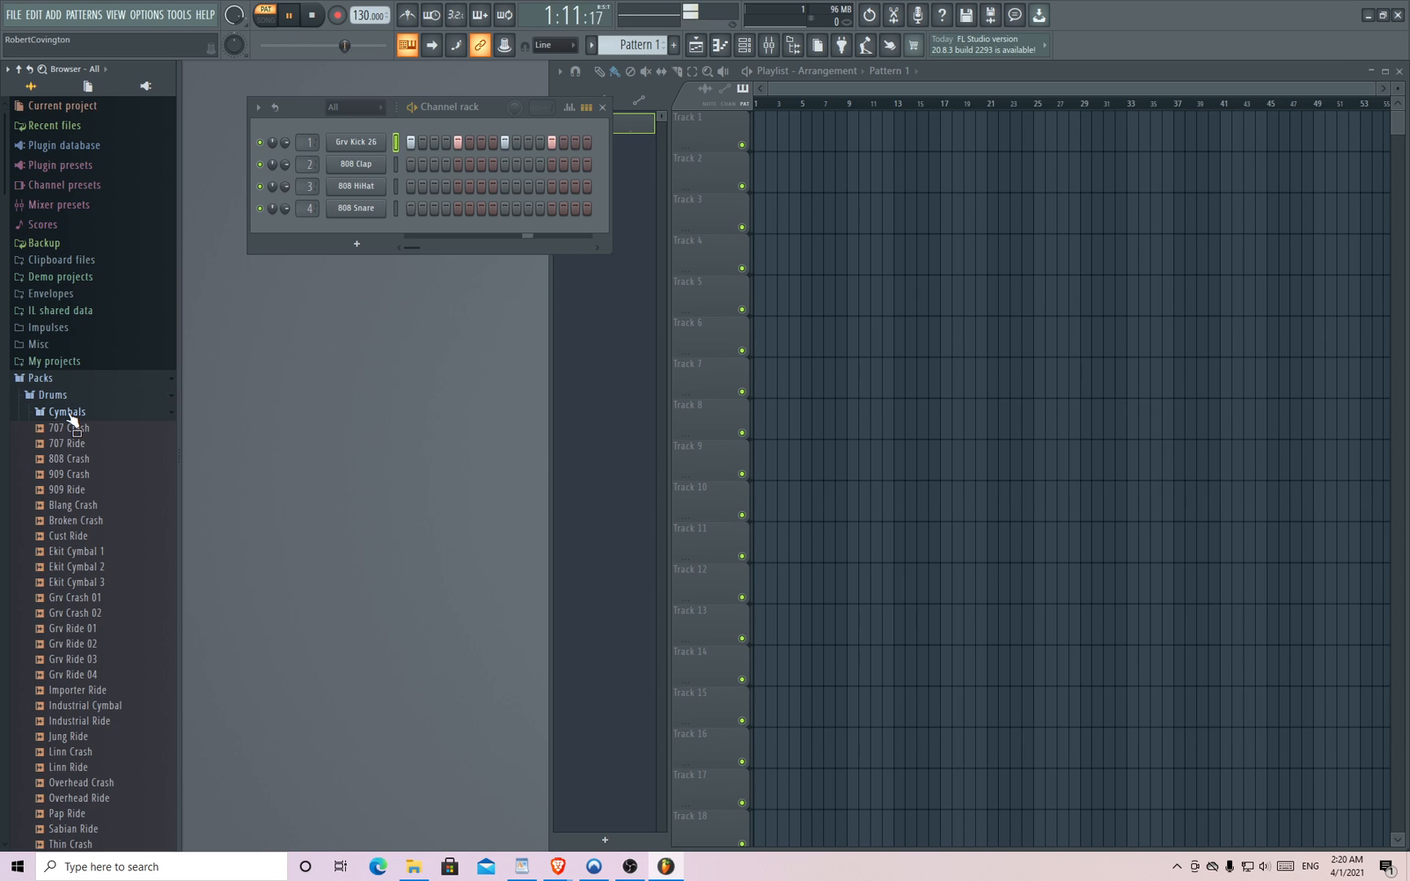
scroll(104, 585, "down", 2)
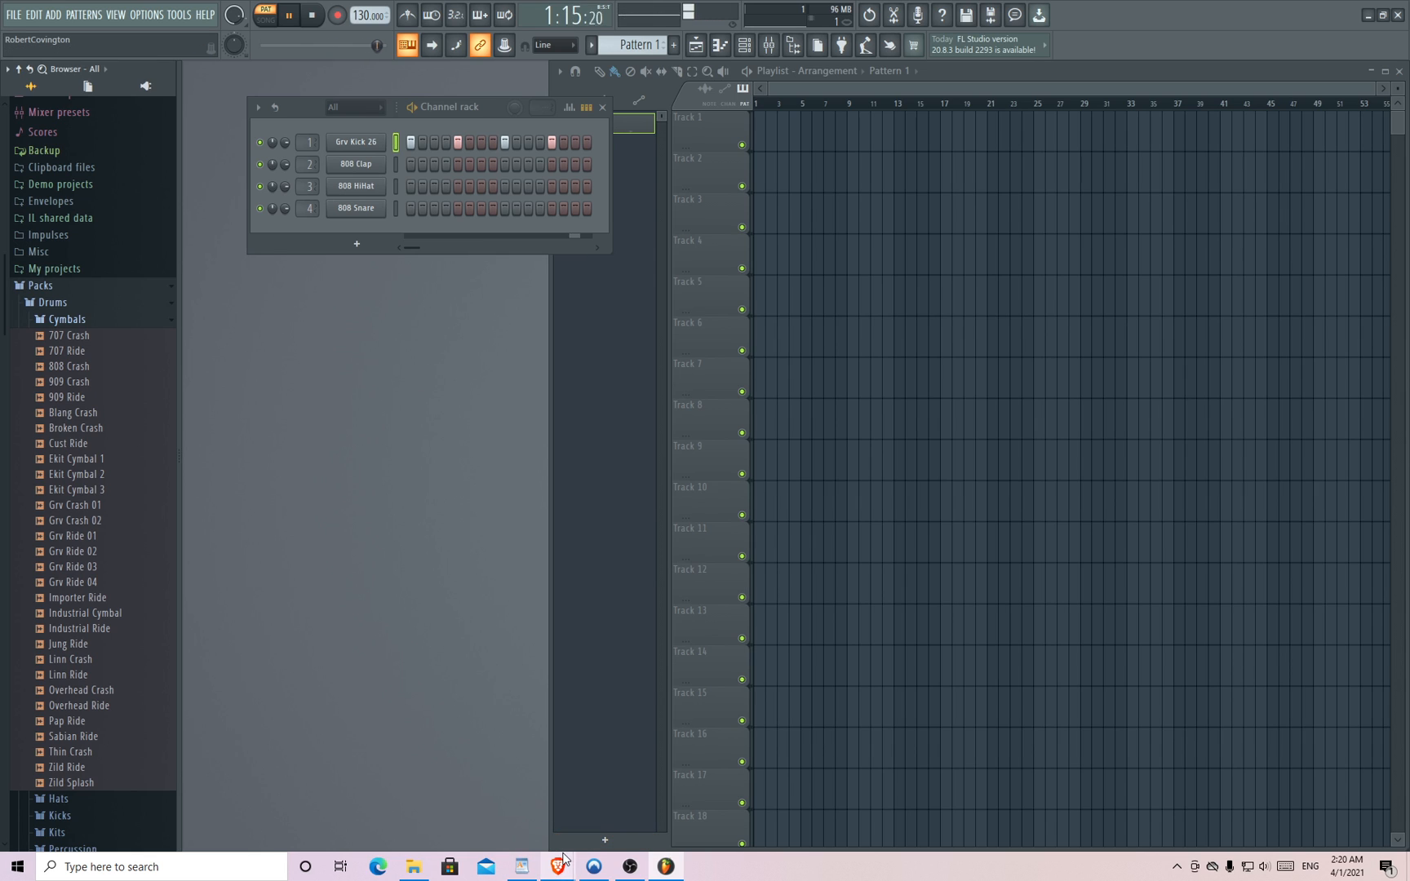
- Switch to the Brave browser to look at the drum kit photo, and return to FL Studio
mouse_move(560, 872)
left_click(636, 795)
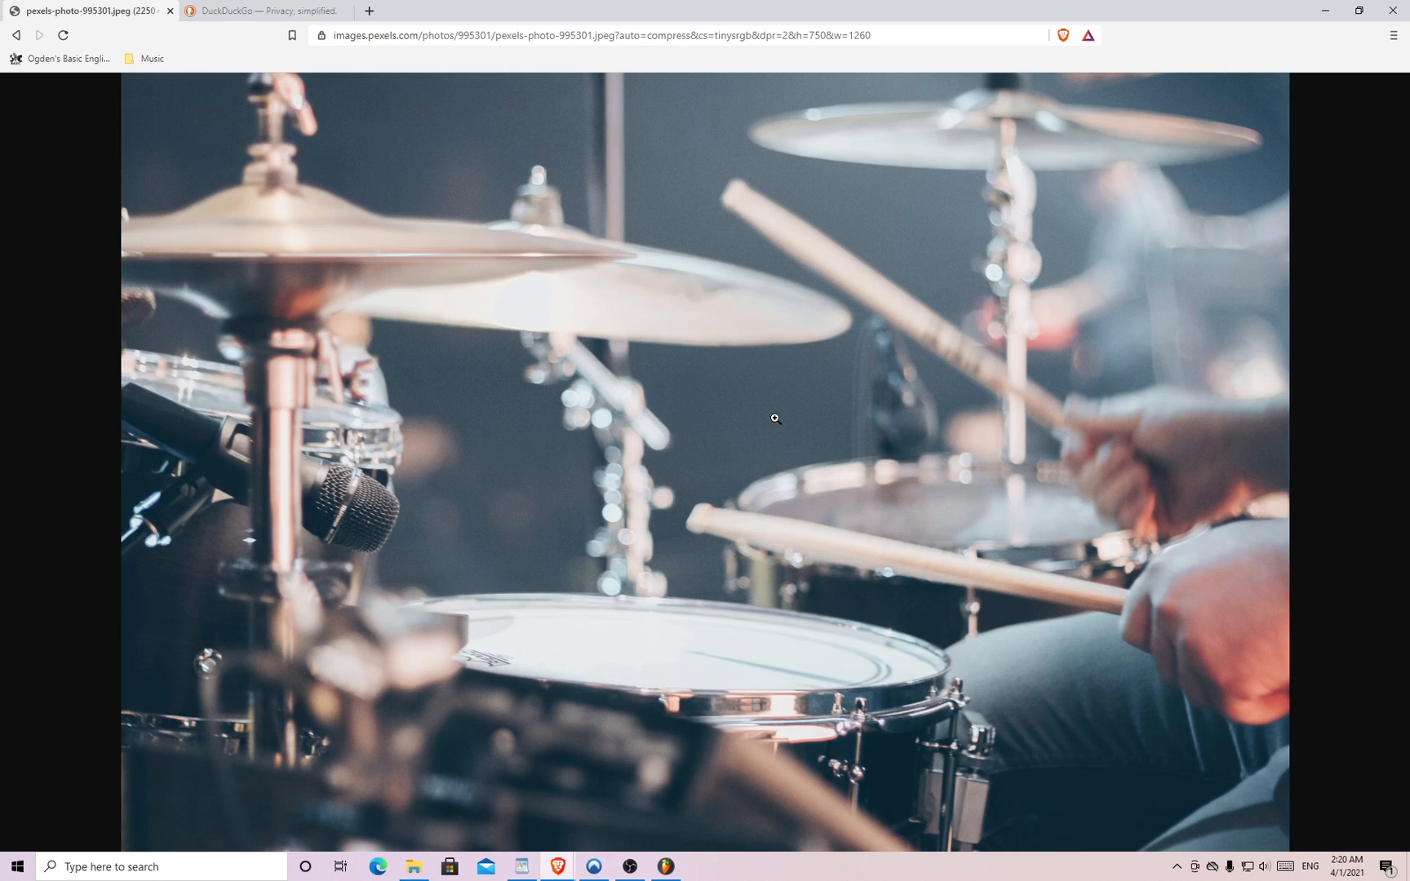
left_click(666, 867)
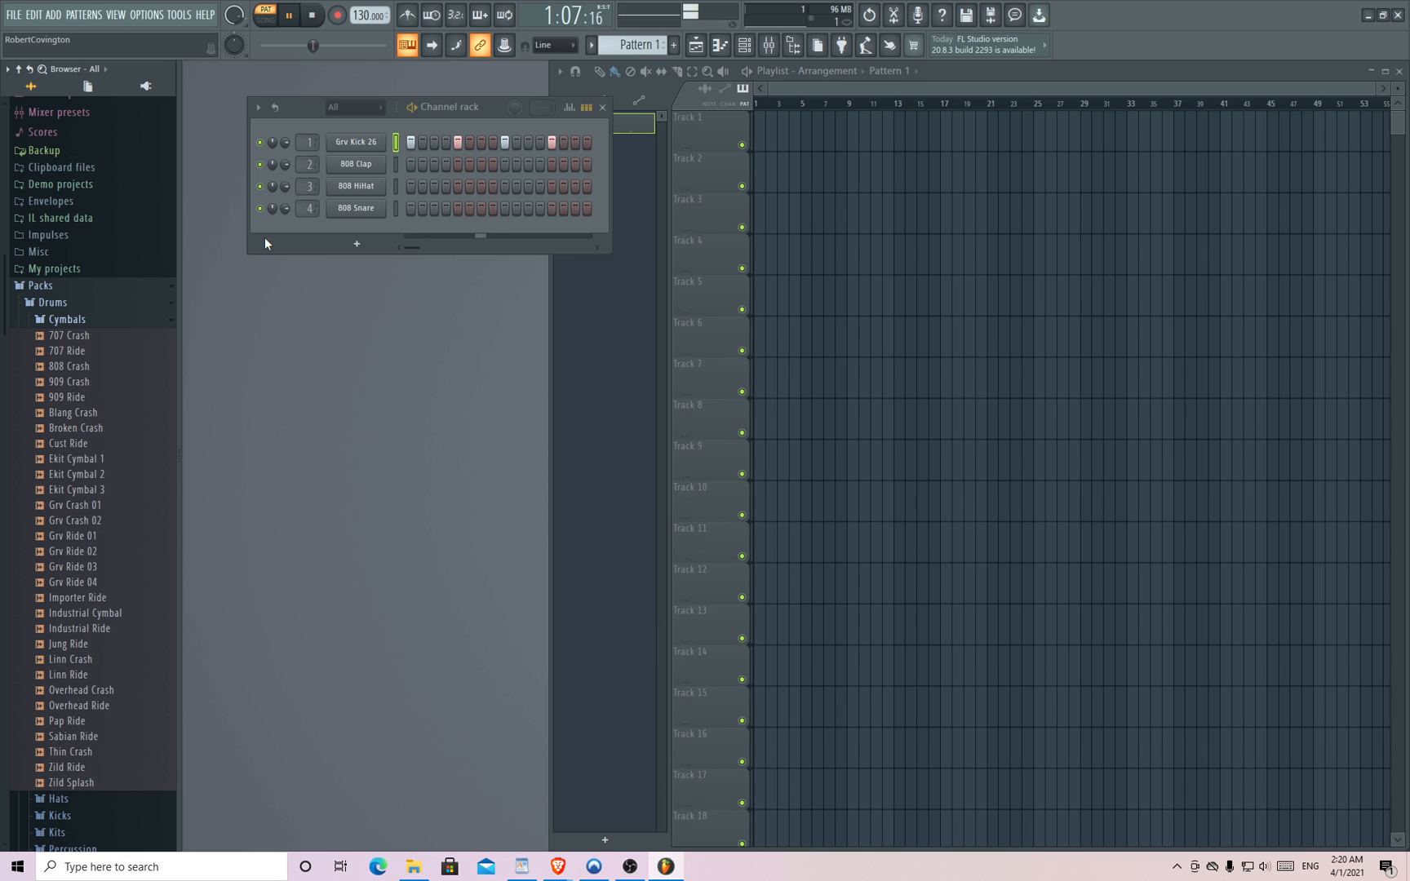
- Preview cymbal samples, add Grv Crash 01 as a new channel, and place its hits on steps 5 and 13
left_click(97, 490)
left_click(92, 508)
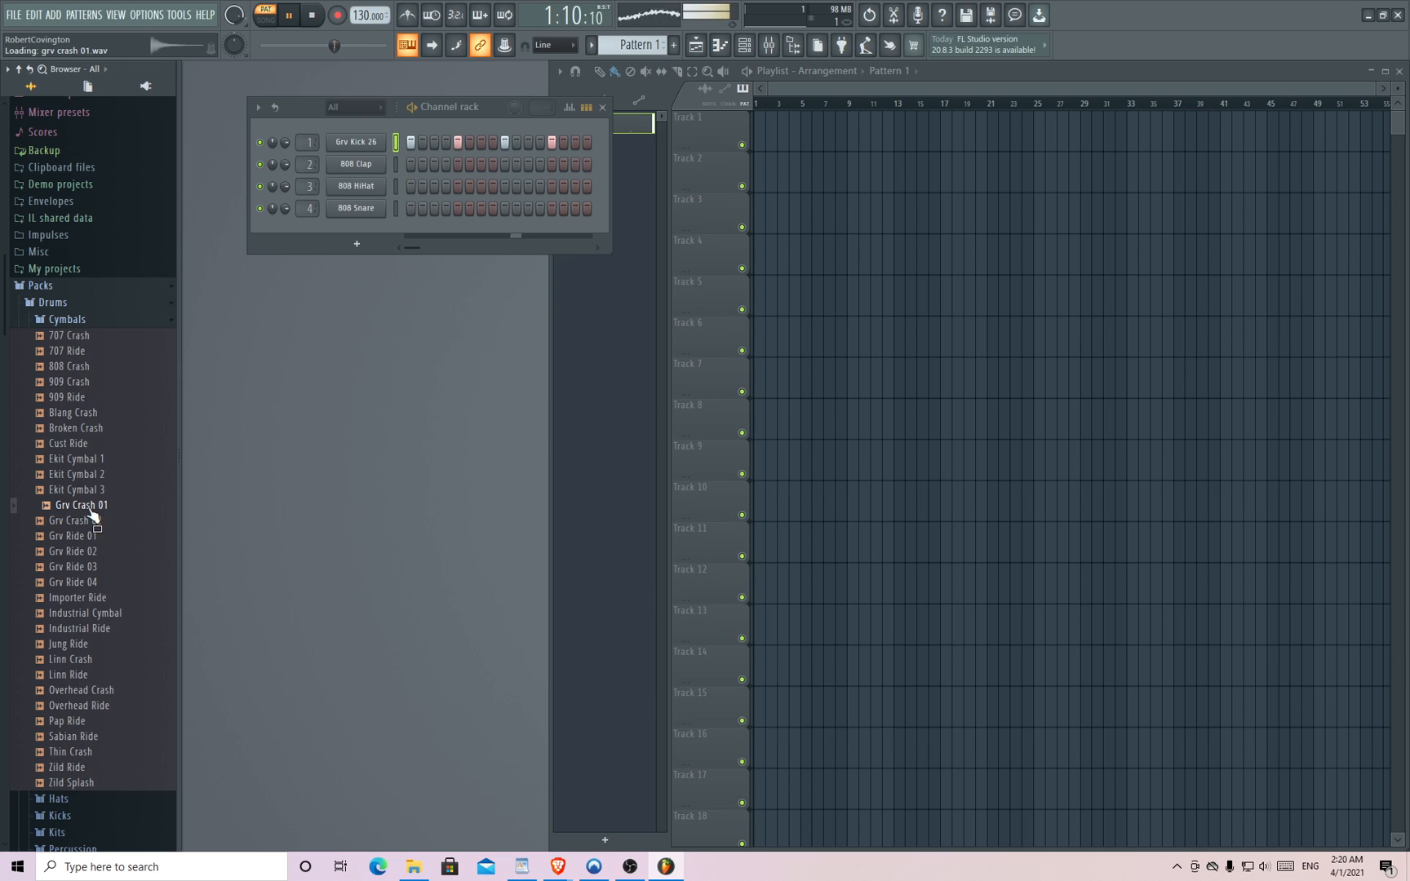
left_click_drag(92, 513, 390, 269)
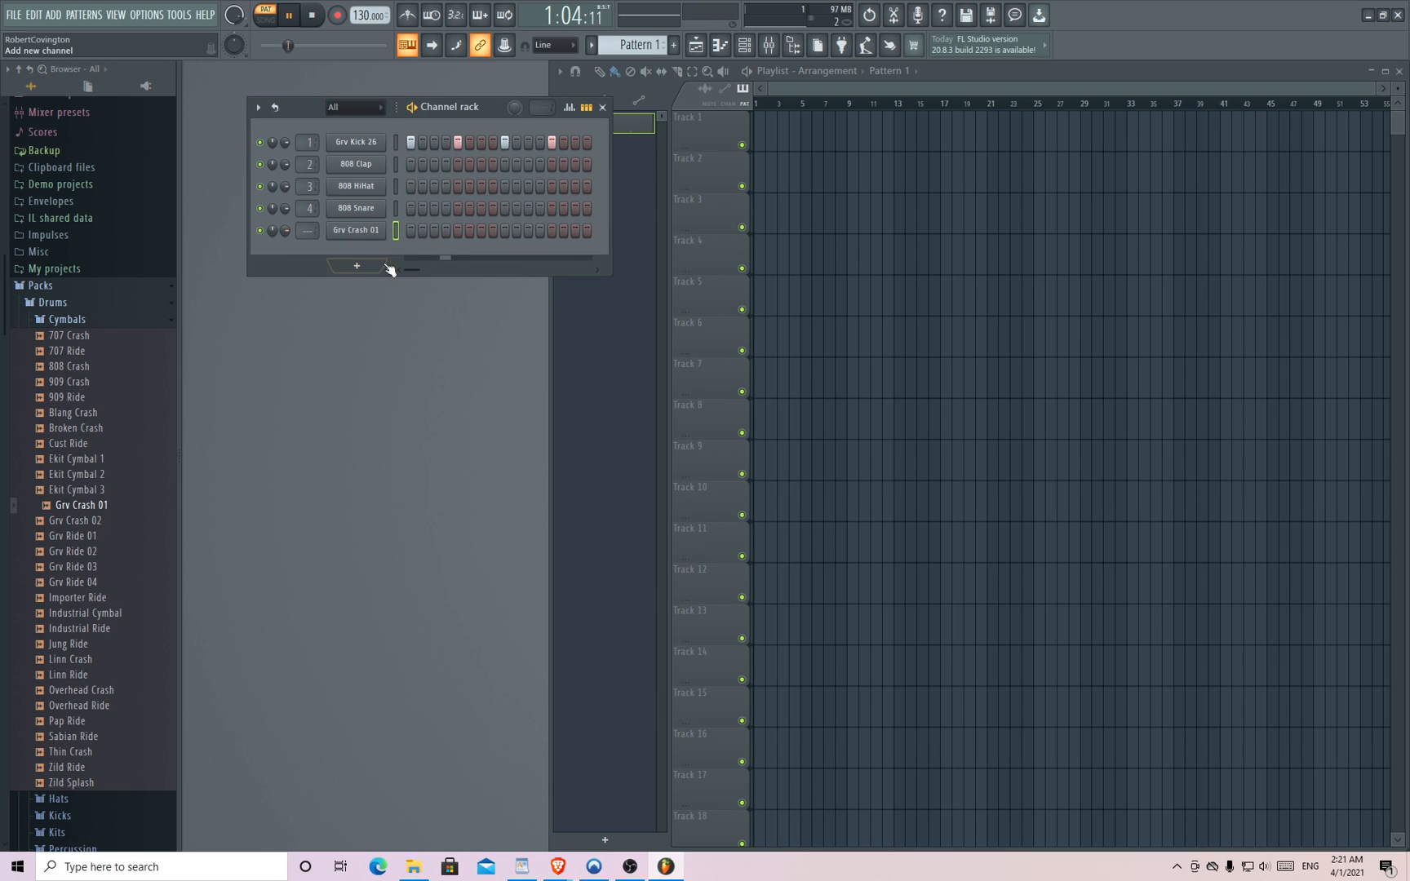
left_click(457, 232)
left_click(551, 232)
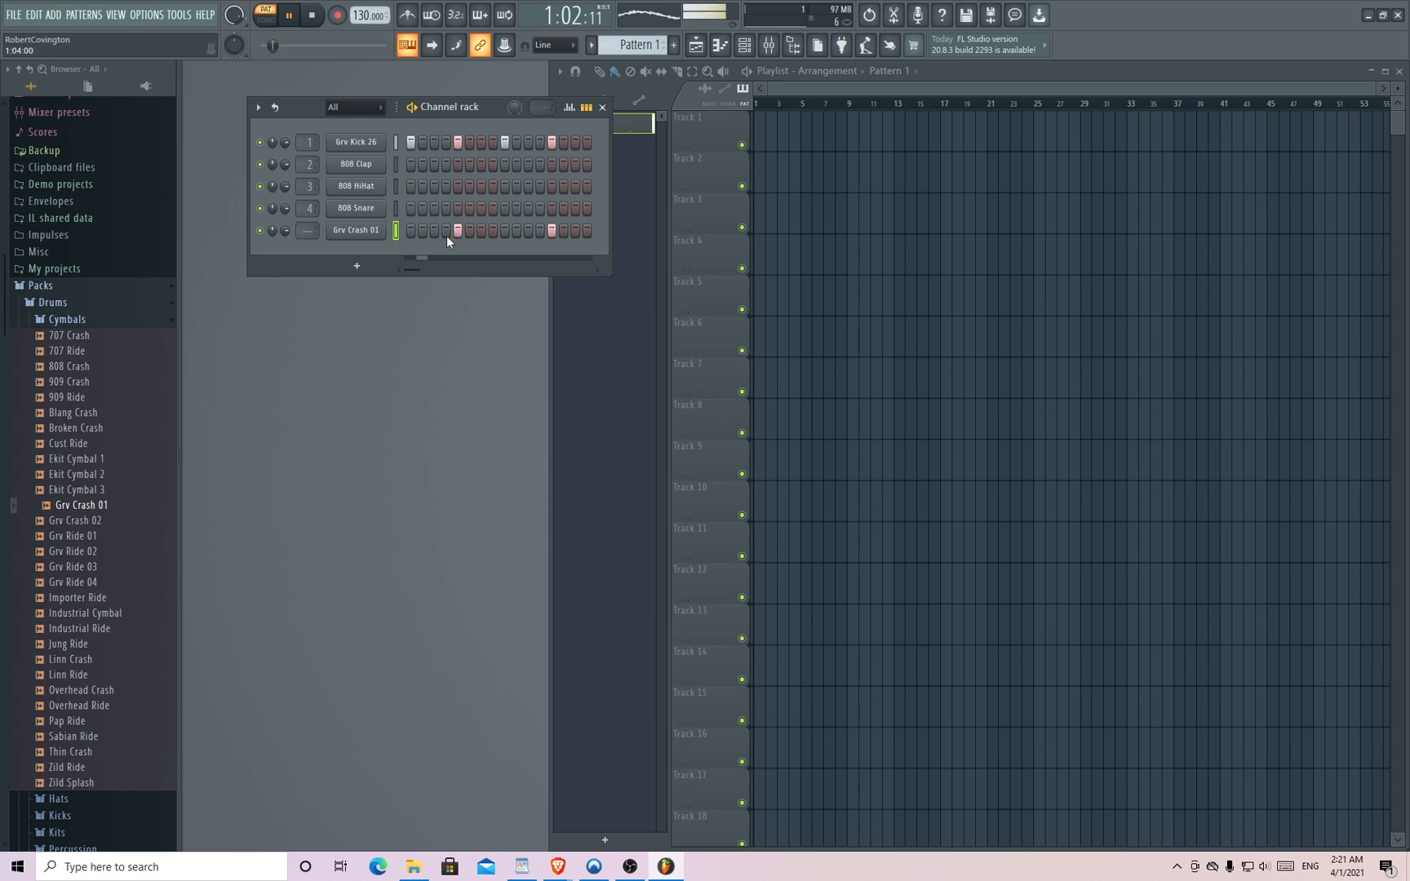
- Mute the Grv Crash 01 and Grv Kick 26 channels to hear the difference, unmute both and stop playback
left_click(261, 232)
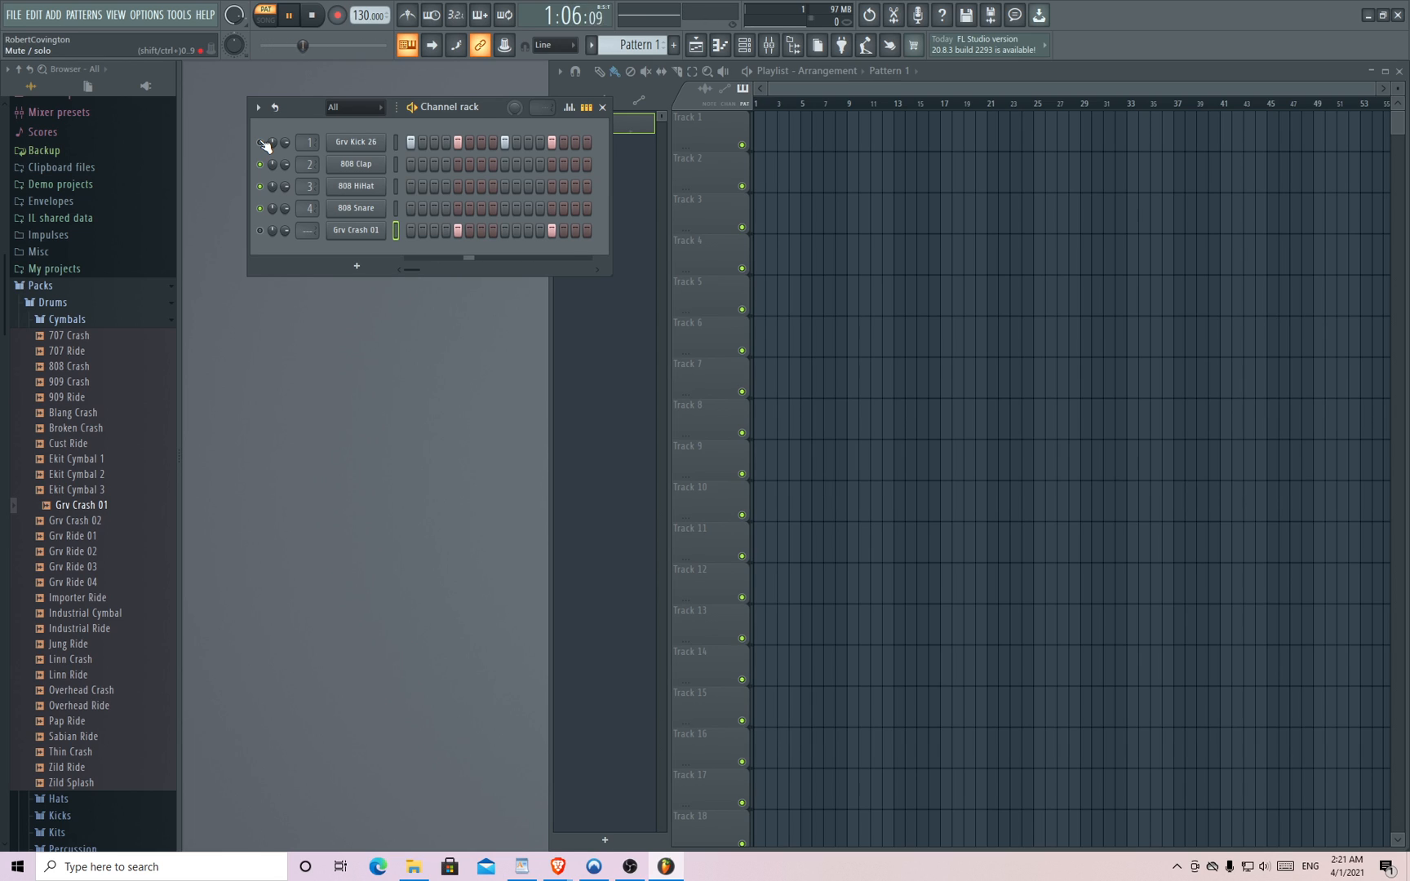
left_click(260, 142)
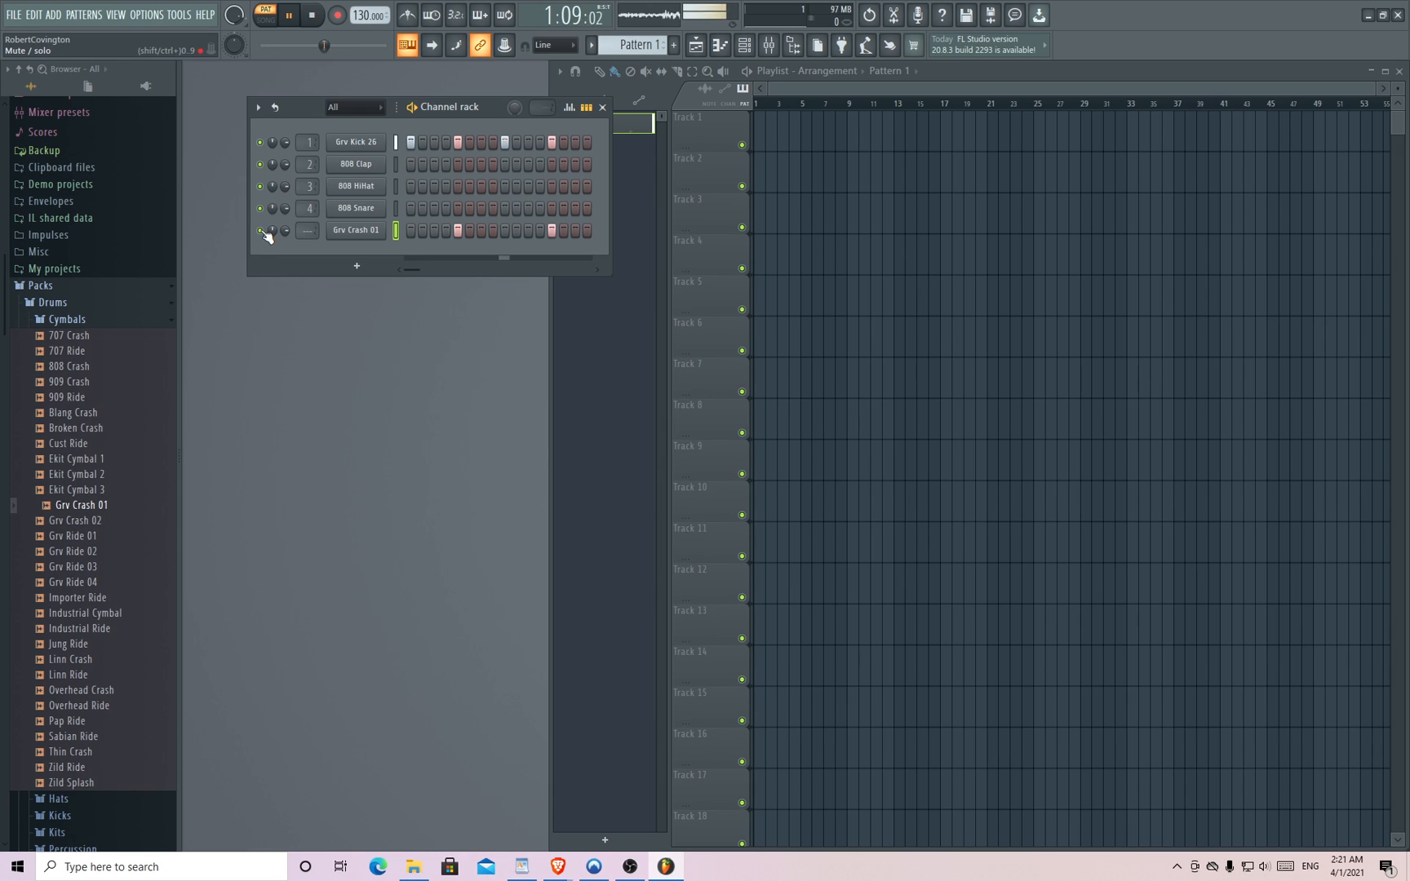
key("space")
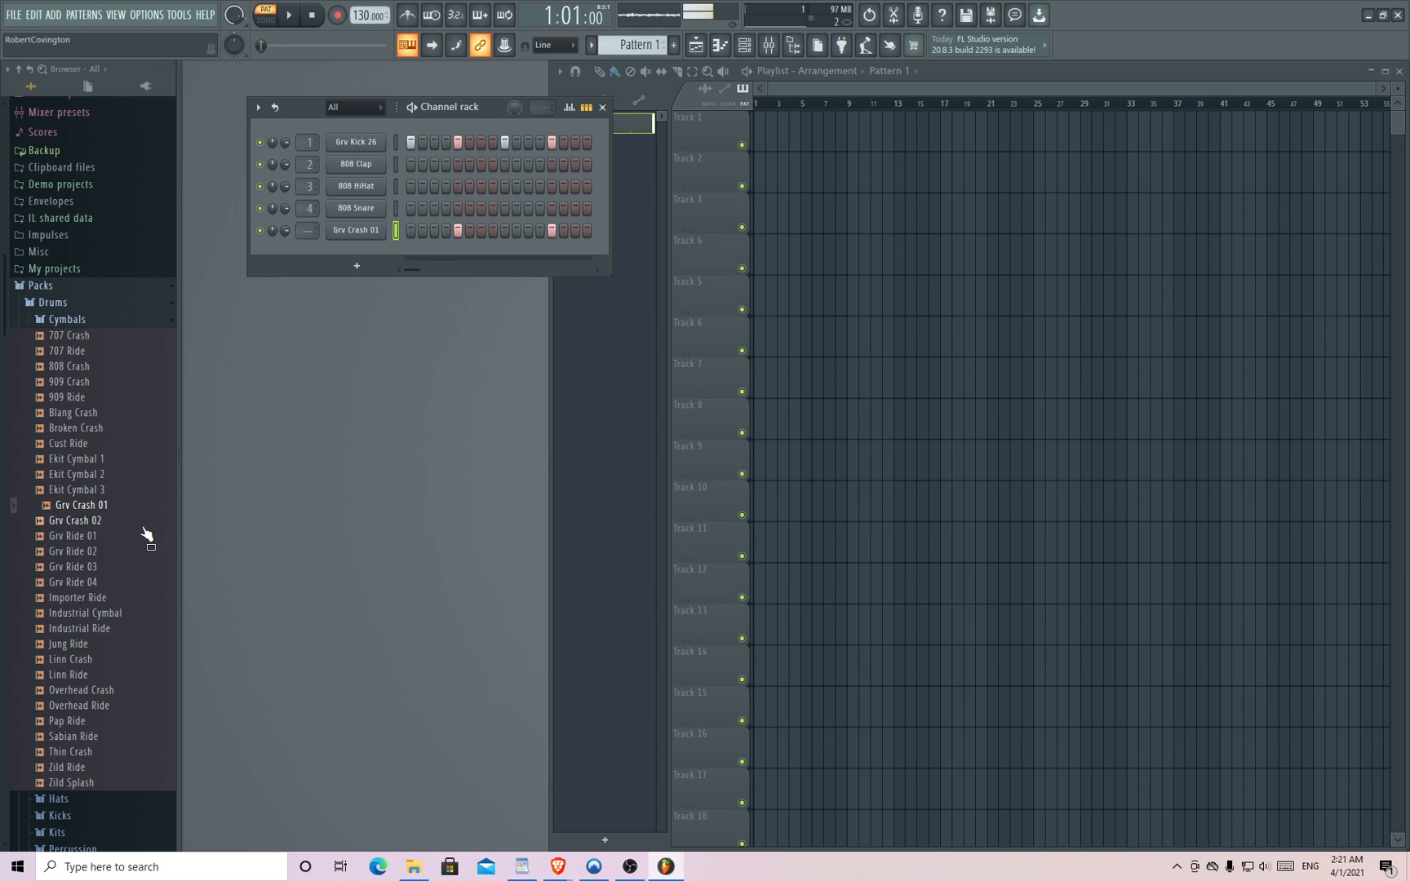
- Add Grv Ride 02, a second Grv Crash 01, Importer Ride, Linn Crash and Overhead Crash as new channels
left_click_drag(107, 558, 383, 282)
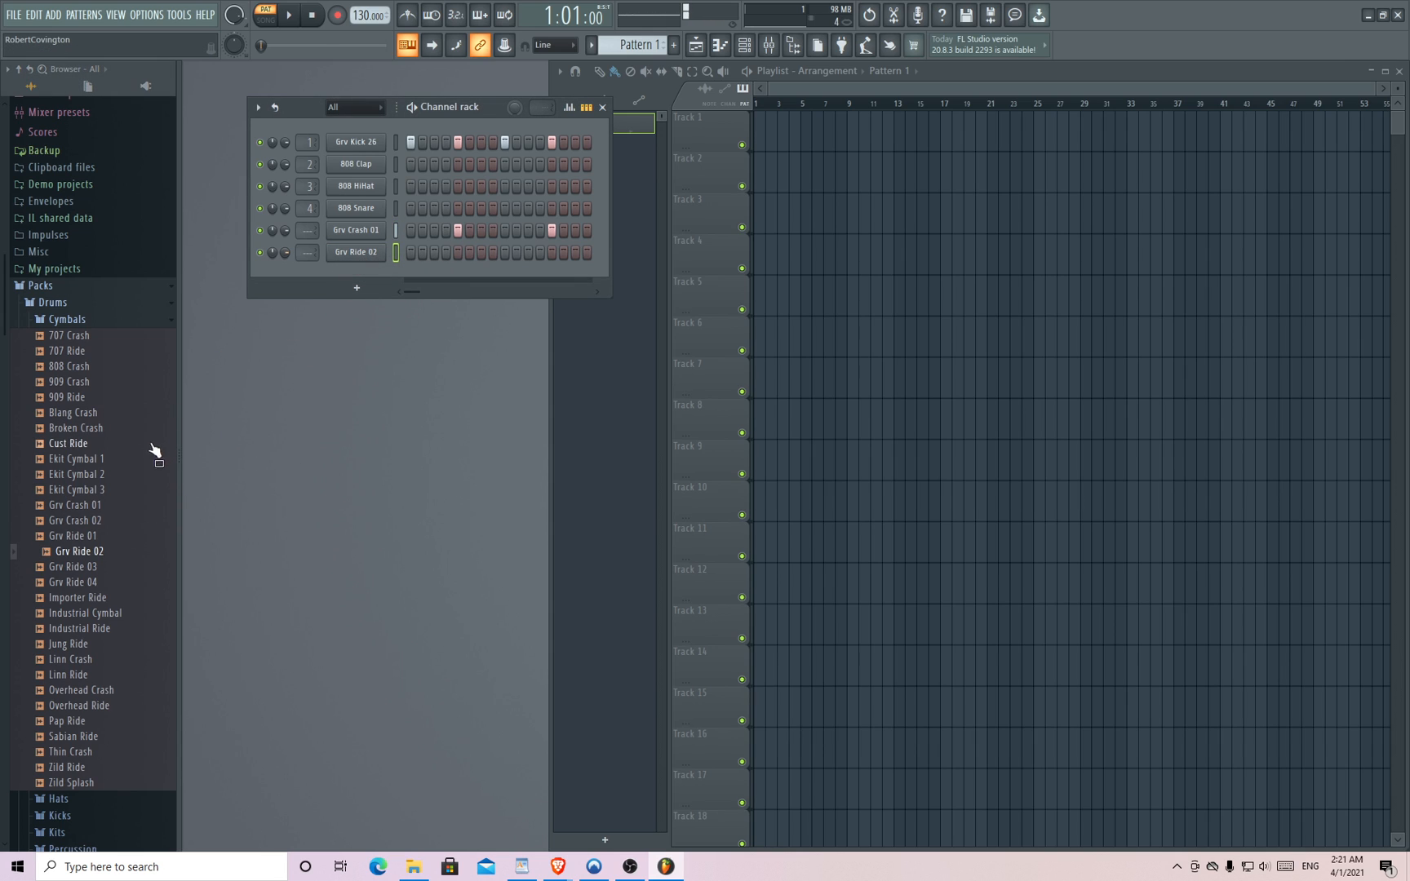
left_click_drag(77, 506, 363, 273)
left_click_drag(78, 597, 334, 310)
left_click_drag(77, 659, 355, 306)
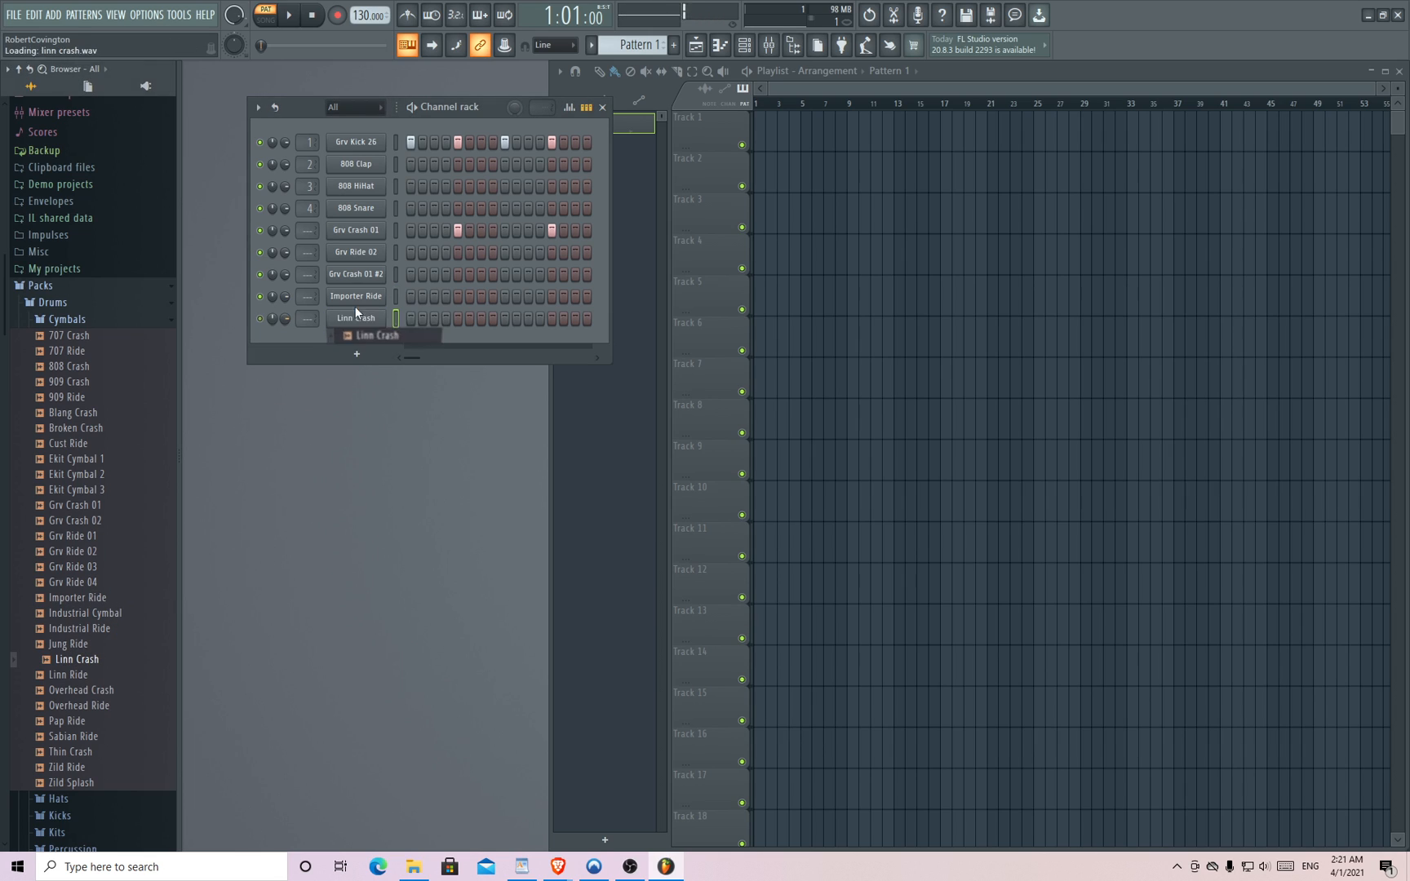
left_click_drag(78, 692, 366, 344)
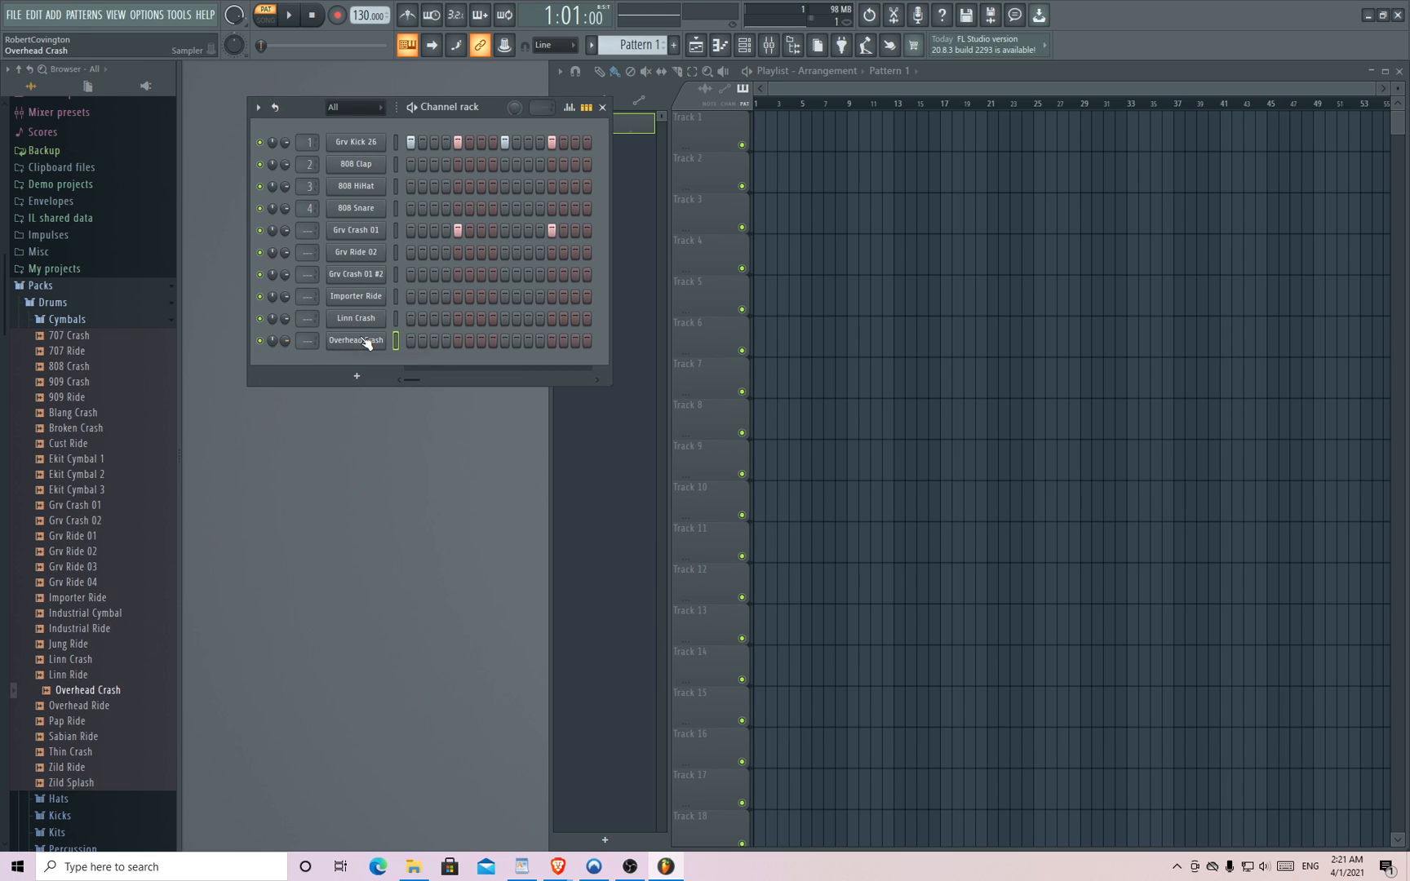
- Place a hit on step 5 of all five newly added cymbal channels, and play the pattern briefly
left_click(458, 253)
left_click(459, 340)
left_click(289, 15)
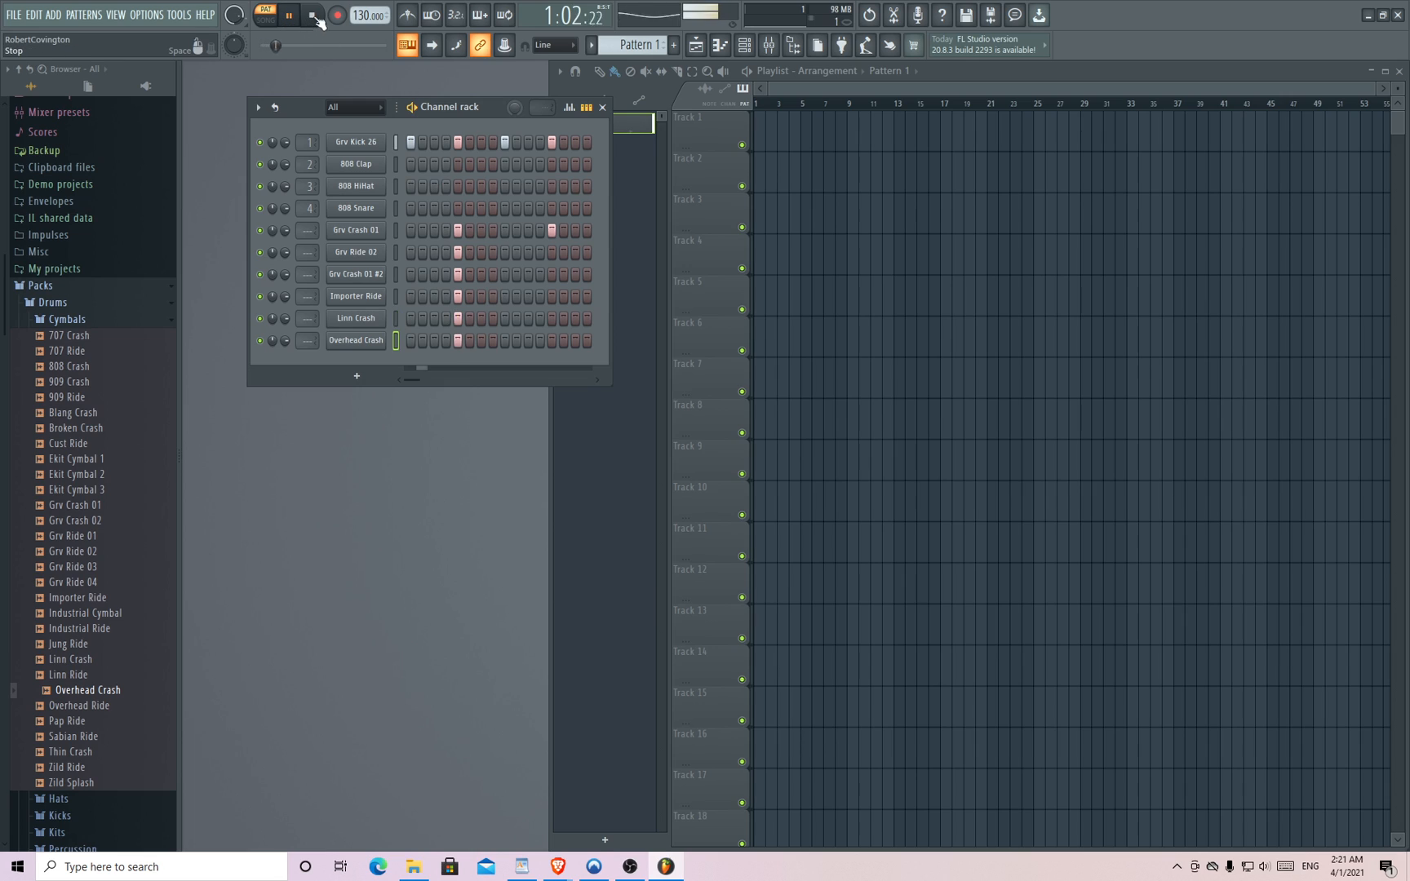
left_click(315, 14)
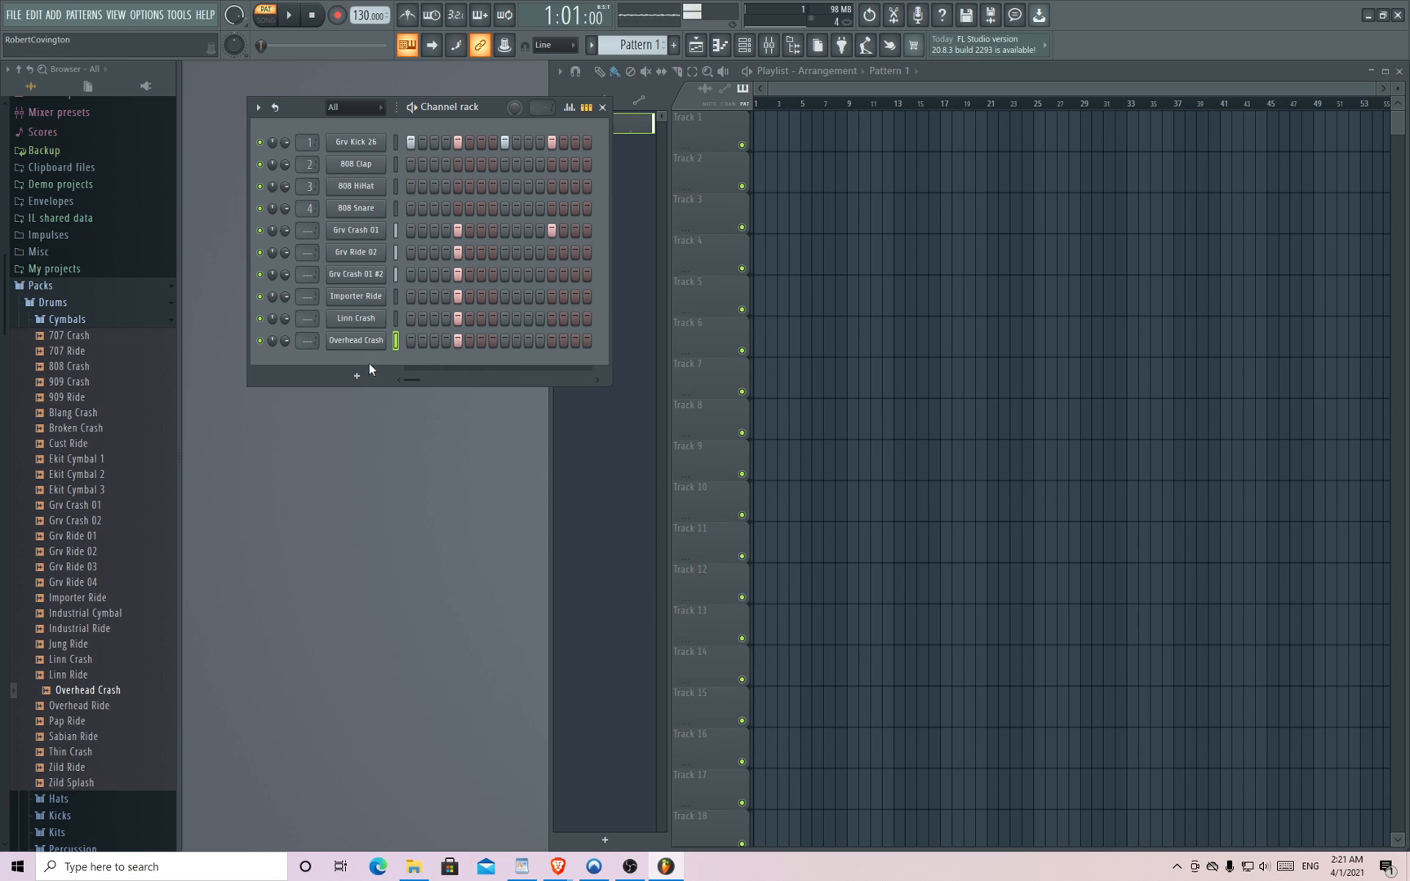
- Delete the Overhead Crash and Linn Crash channels from the channel rack
right_click(358, 345)
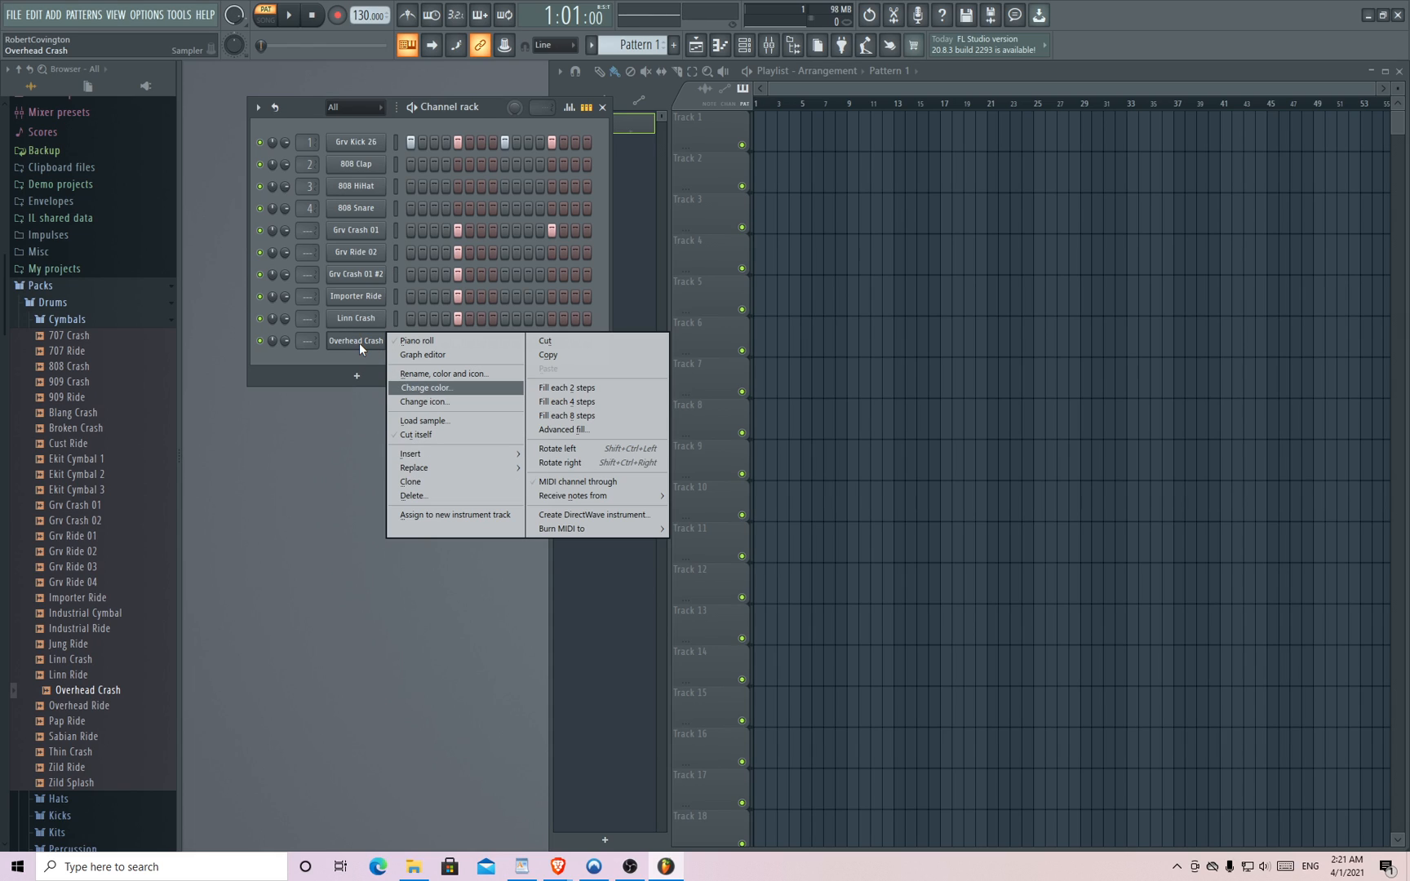
left_click(435, 496)
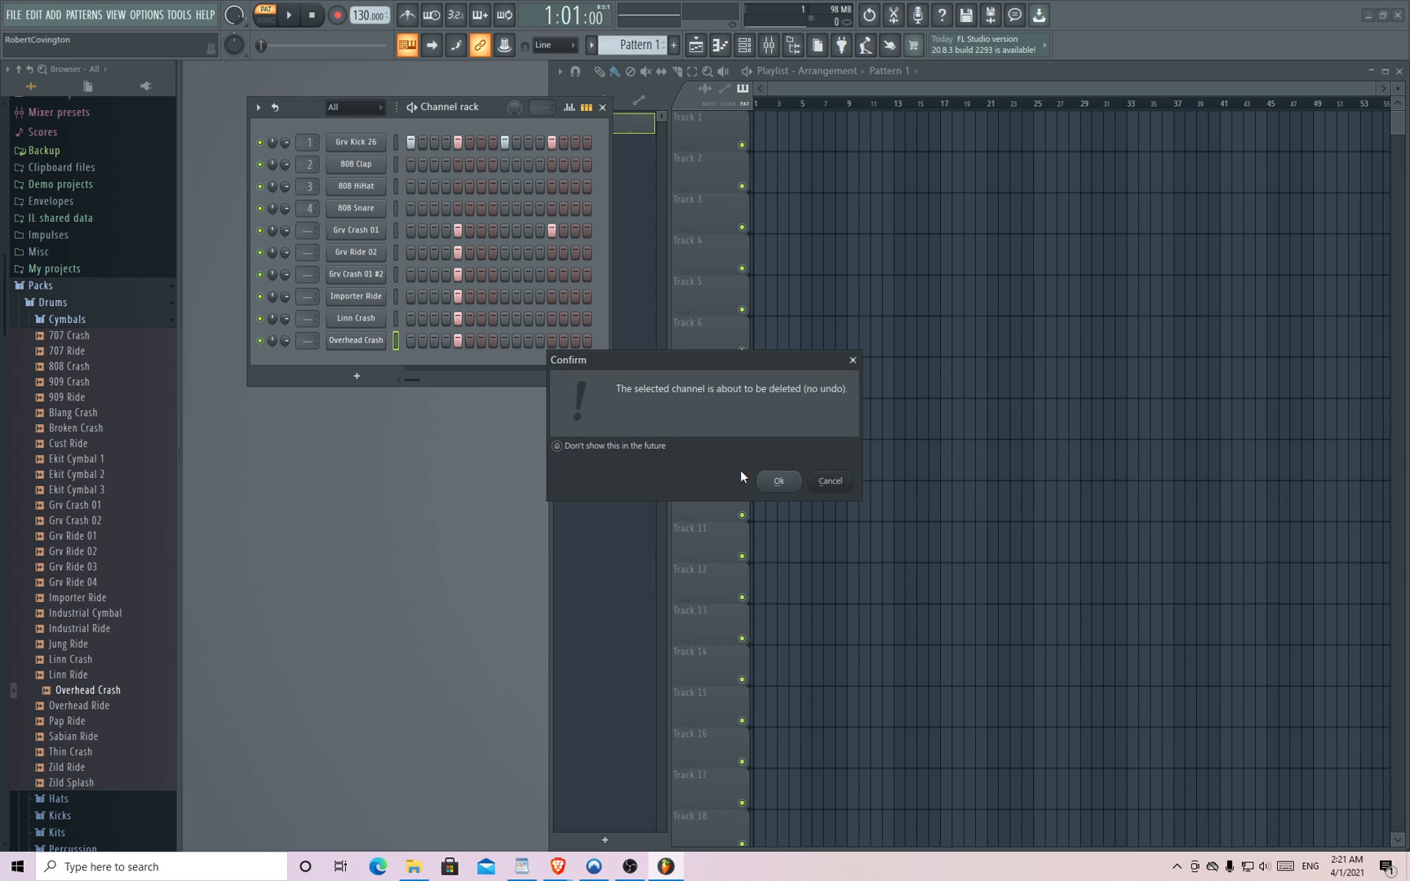
left_click(791, 478)
right_click(357, 320)
left_click(431, 474)
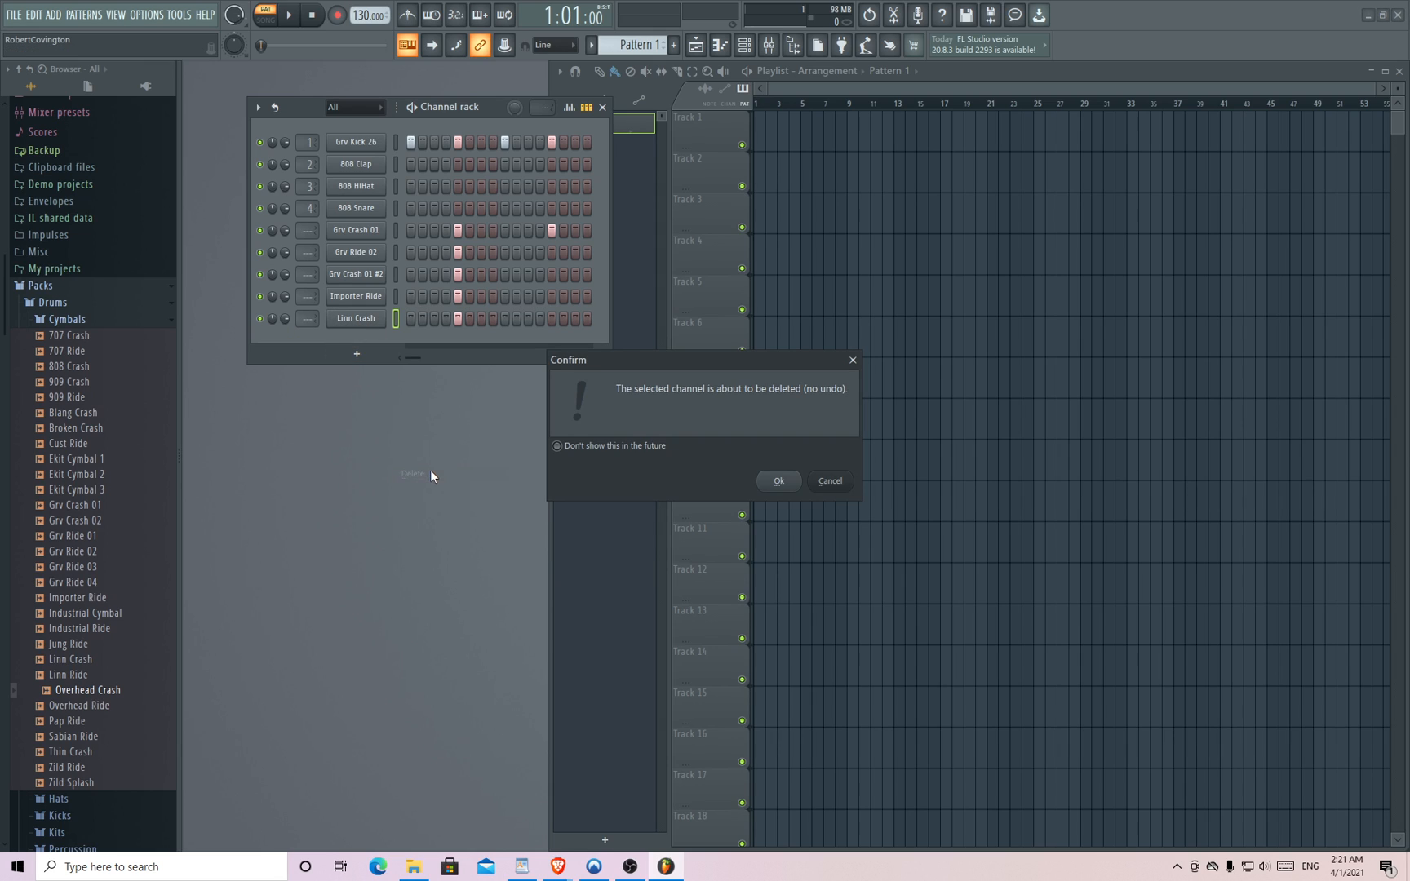
left_click(776, 480)
- Delete the Importer Ride channel and the duplicate Grv Crash 01 channel from the channel rack
right_click(357, 296)
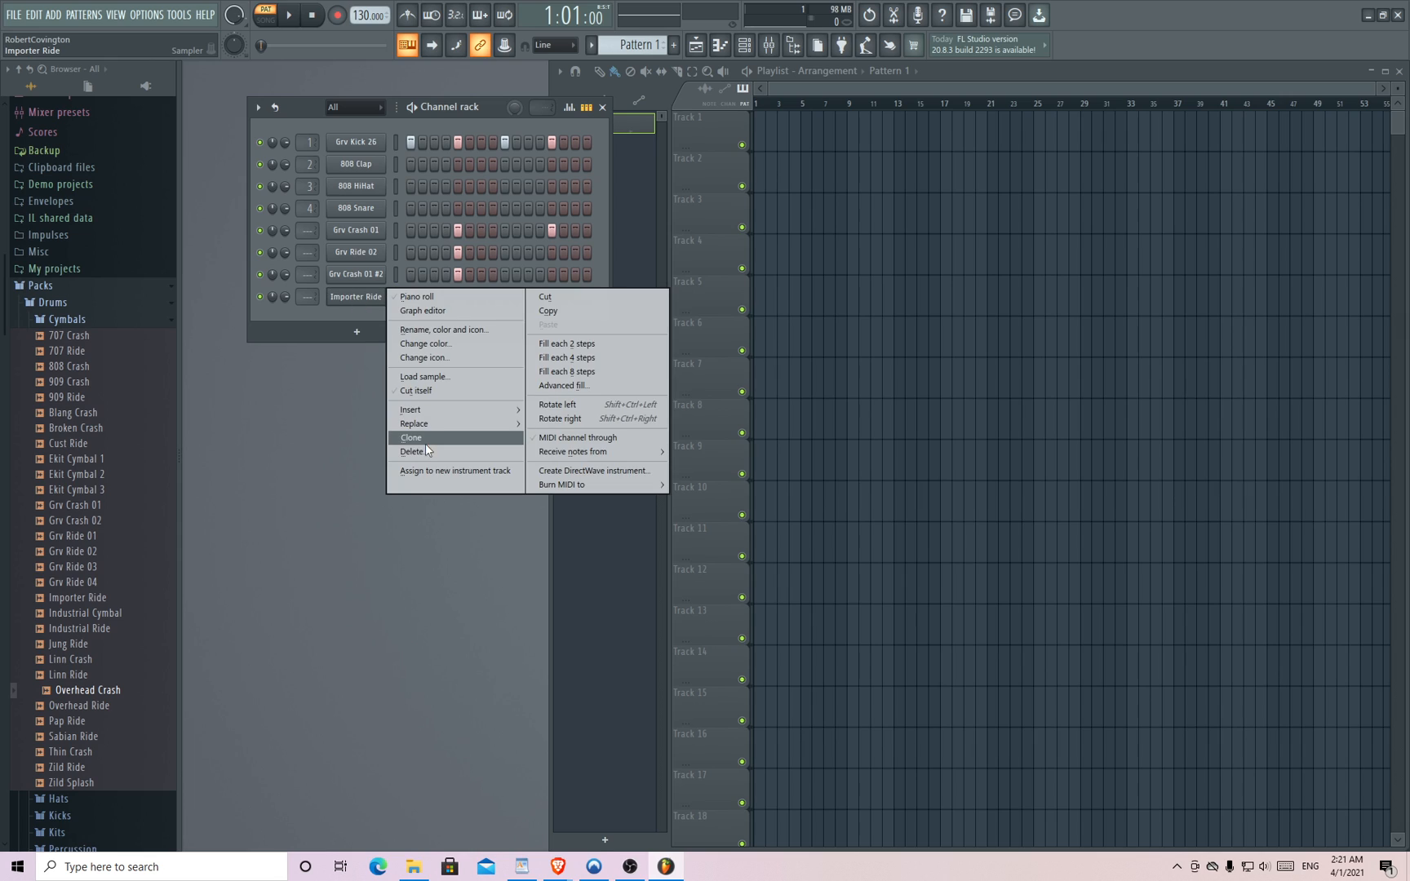
left_click(425, 450)
left_click(777, 481)
right_click(357, 278)
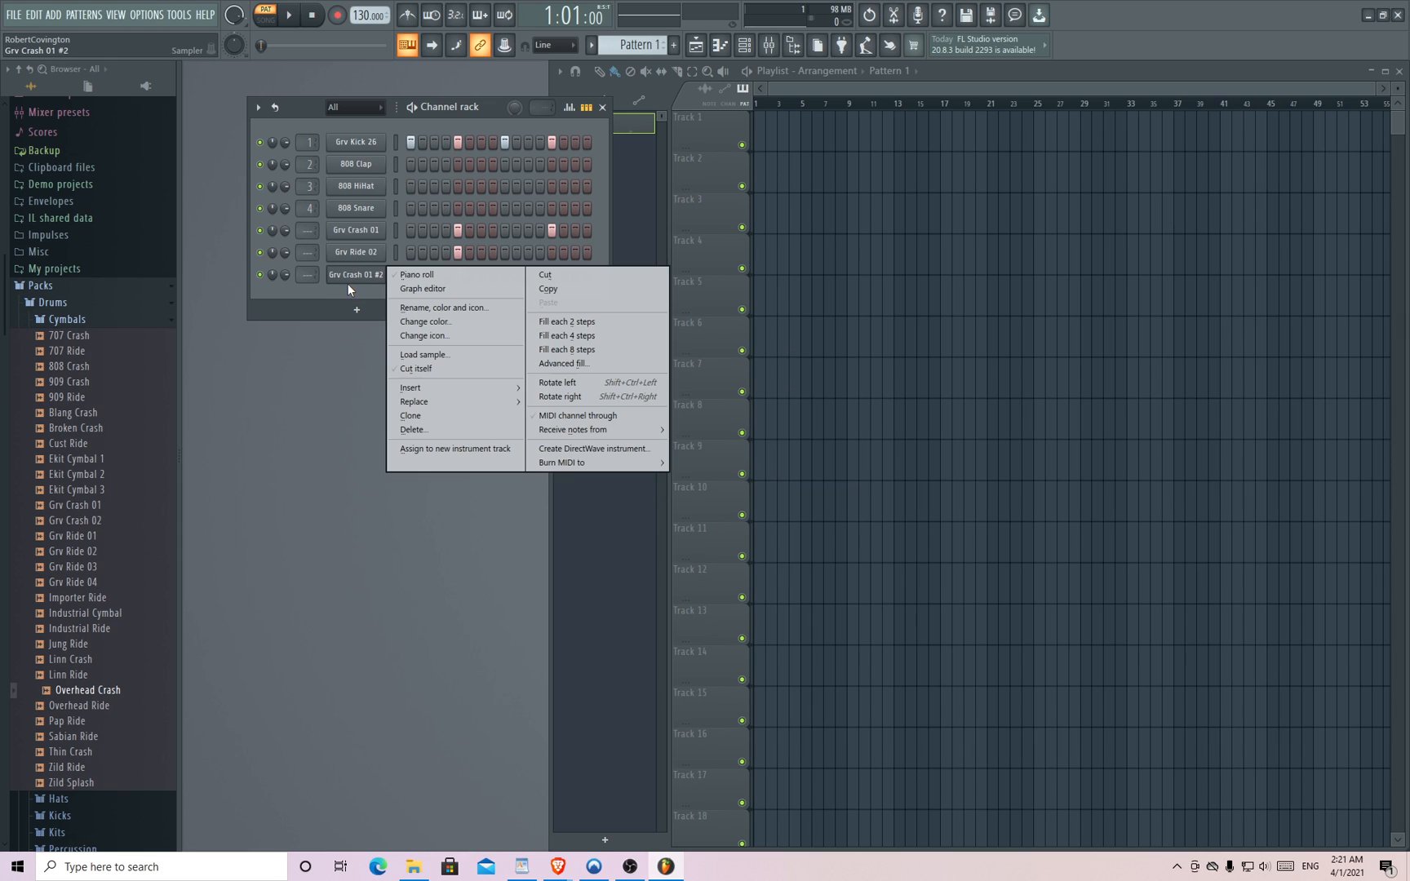
left_click(443, 429)
left_click(781, 483)
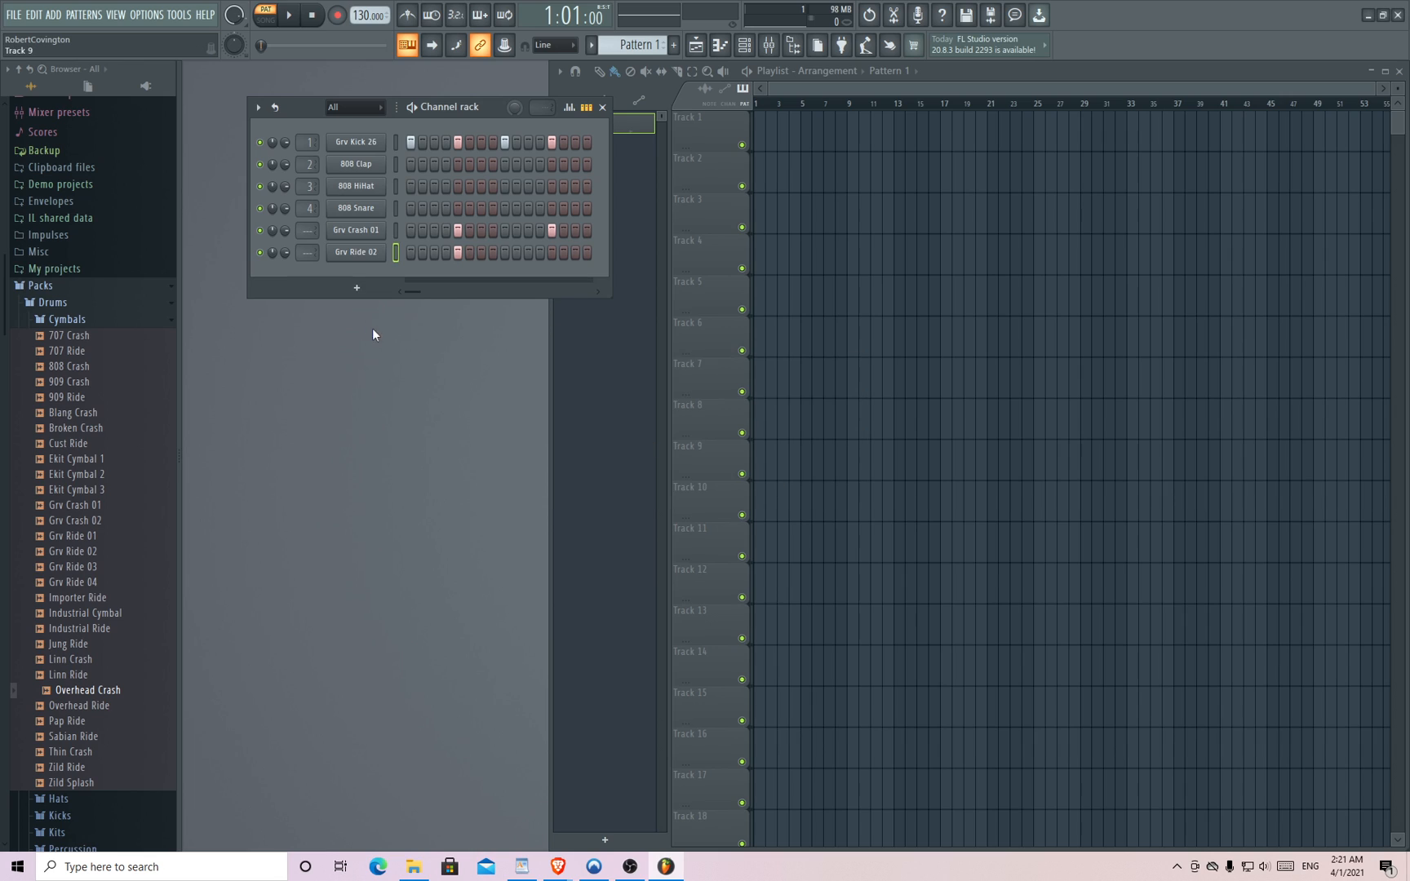
- Delete the Grv Ride 02 channel from the channel rack and clear the Grv Crash 01 hits
right_click(360, 260)
left_click(432, 404)
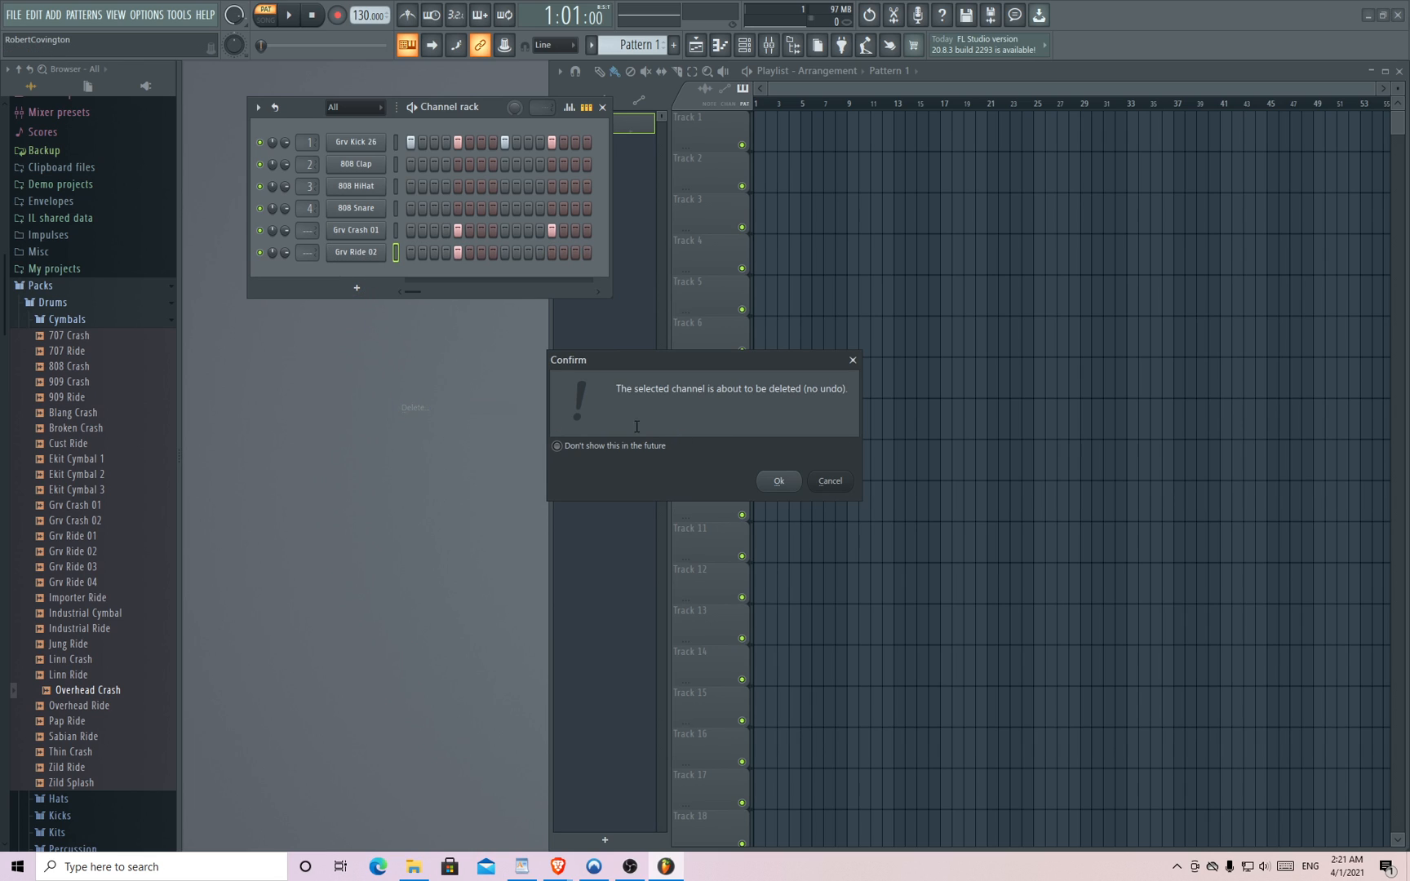
left_click(776, 482)
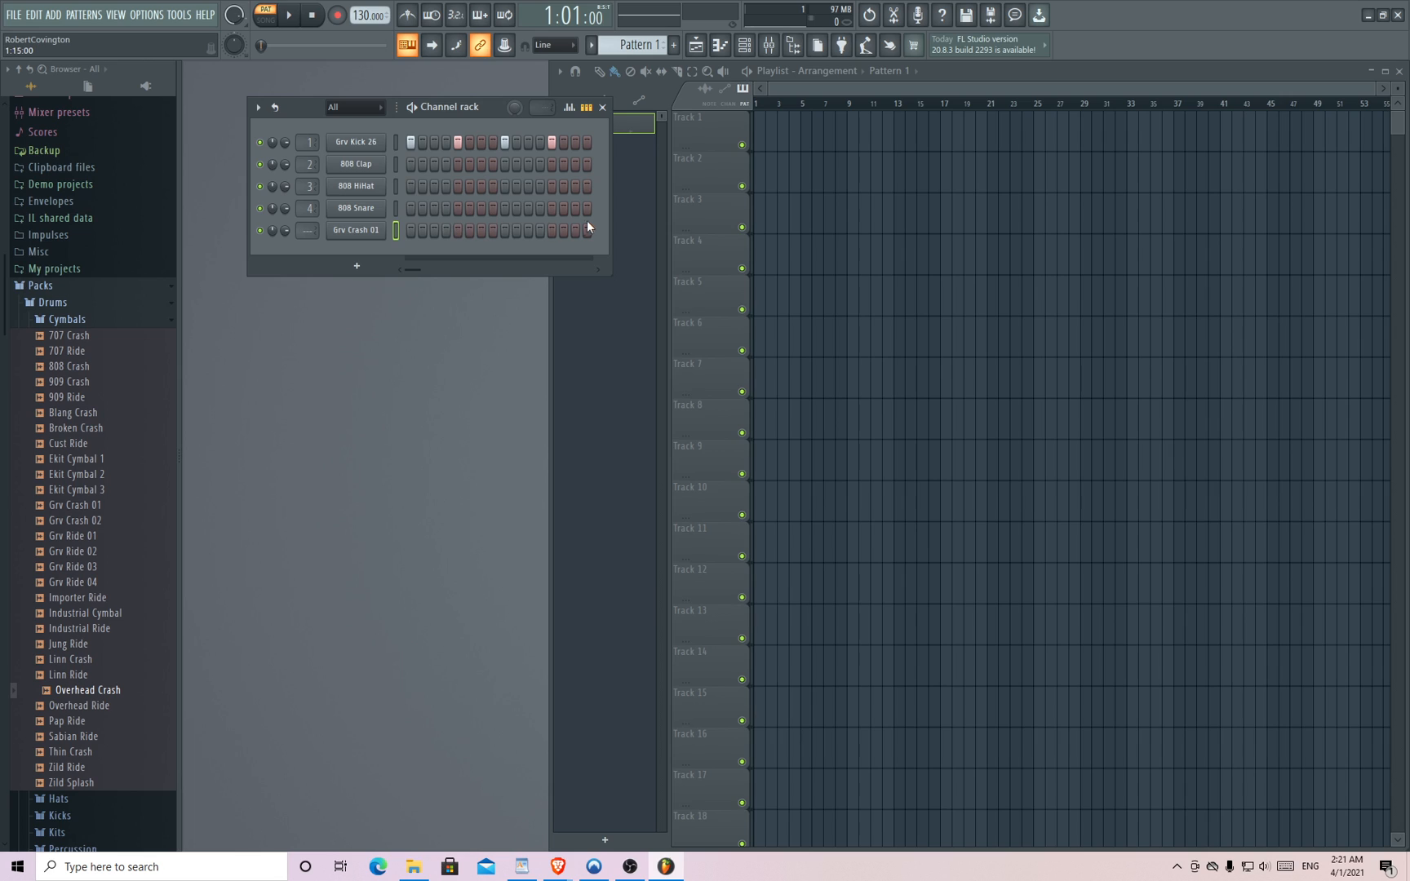
- Start pattern playback, place a Pattern 1 clip at bar 1 of Track 1, and widen the playlist window
key("space")
left_click(755, 131)
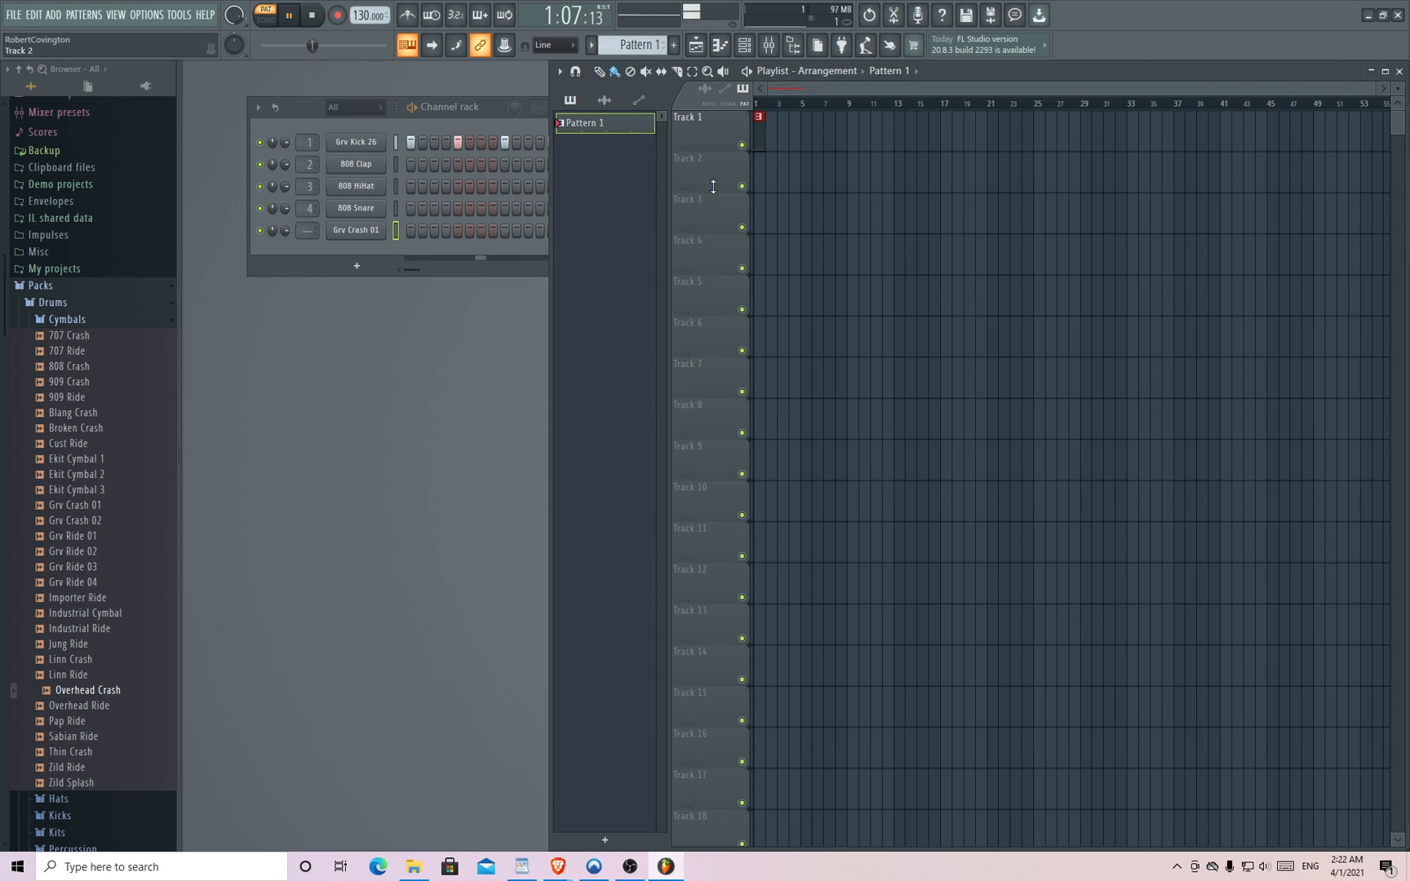
left_click_drag(554, 218, 378, 224)
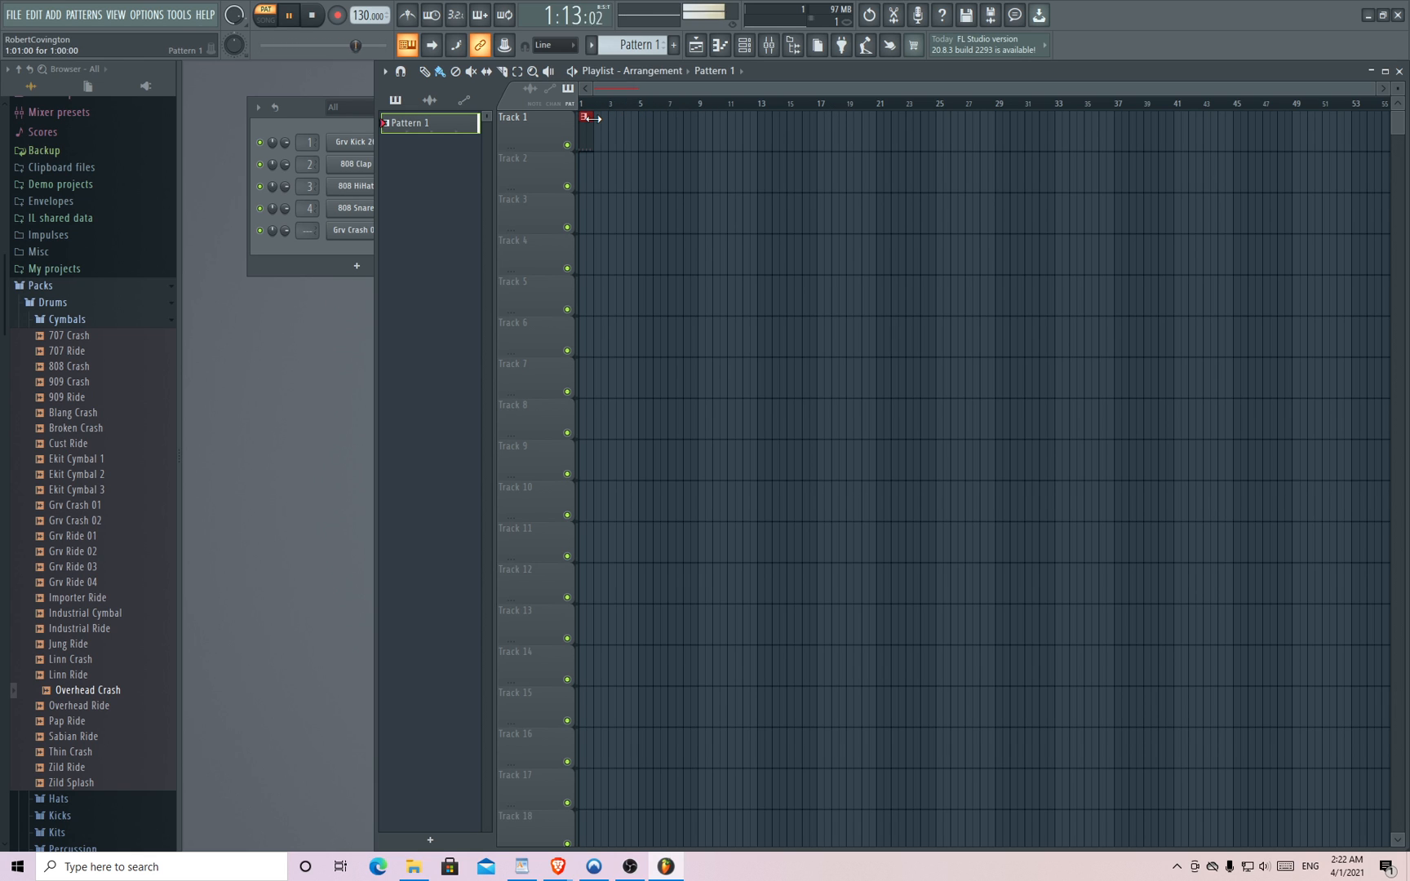
- Place three more Pattern 1 clips on Track 1 at bars 2, 3 and 4 of the playlist
scroll(607, 137, "up", 5)
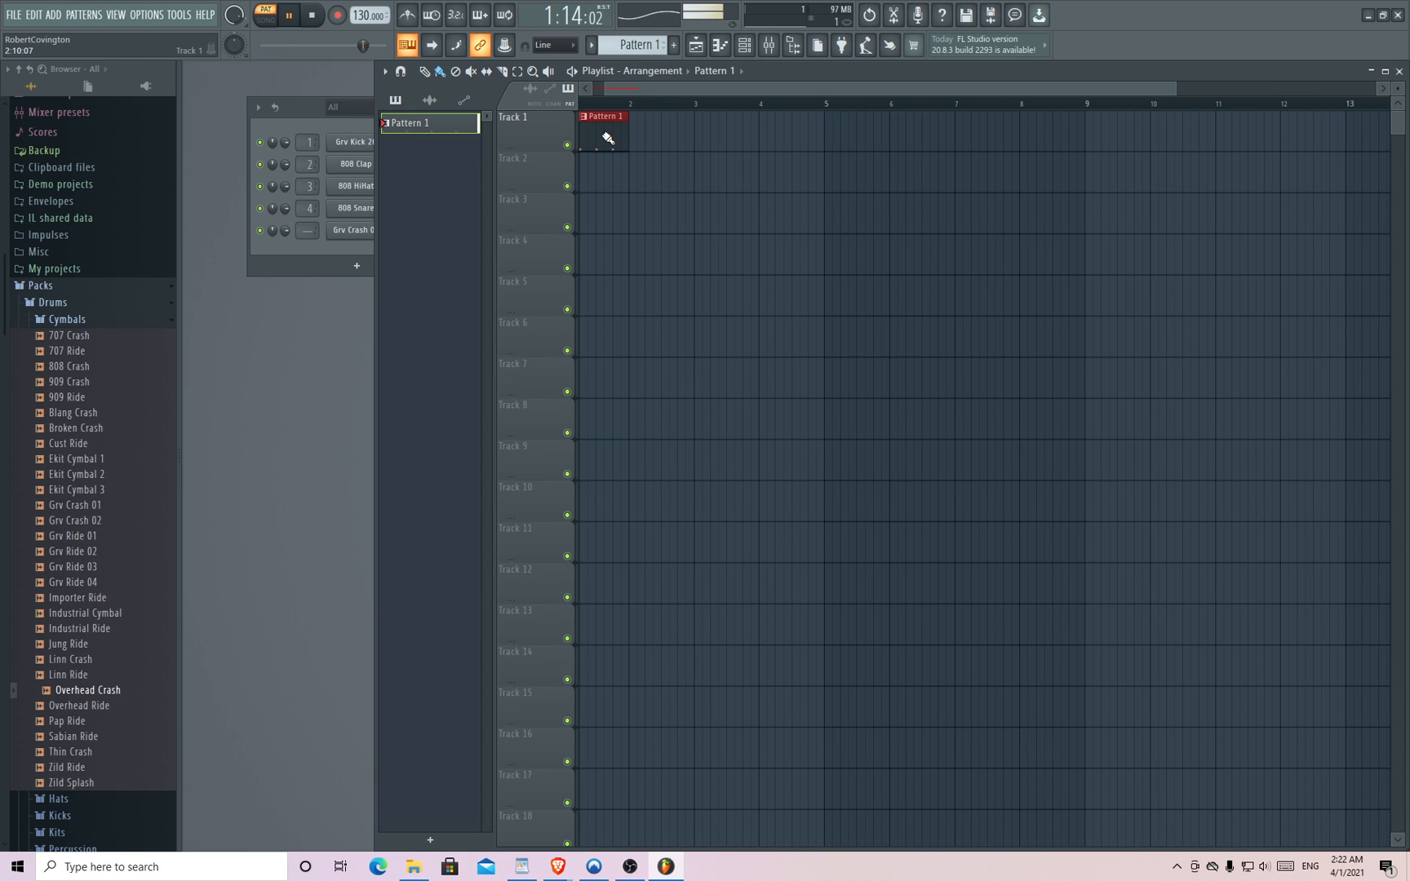
left_click_drag(745, 91, 677, 91)
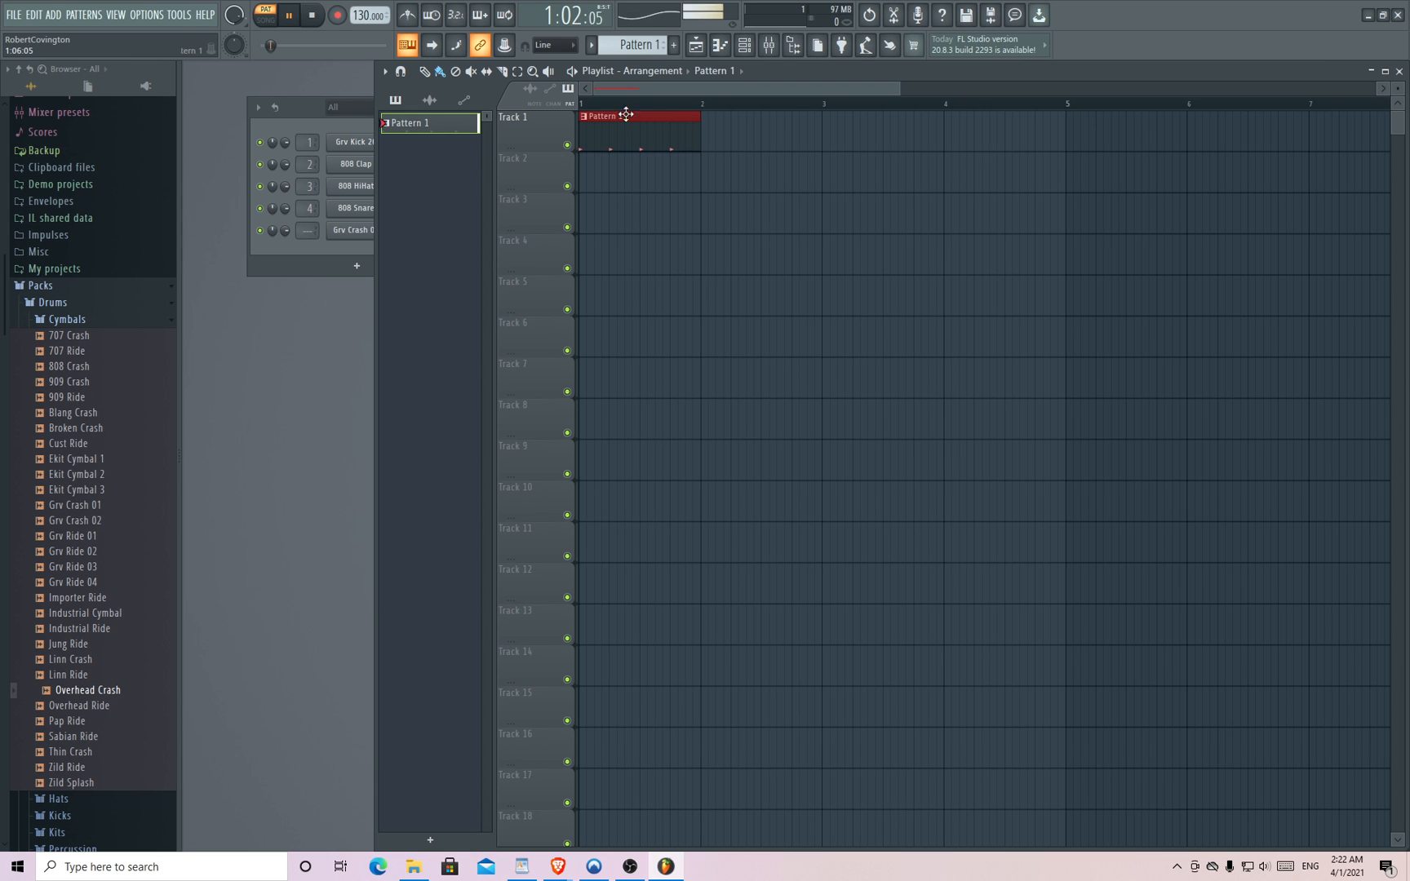
scroll(644, 145, "down", 5)
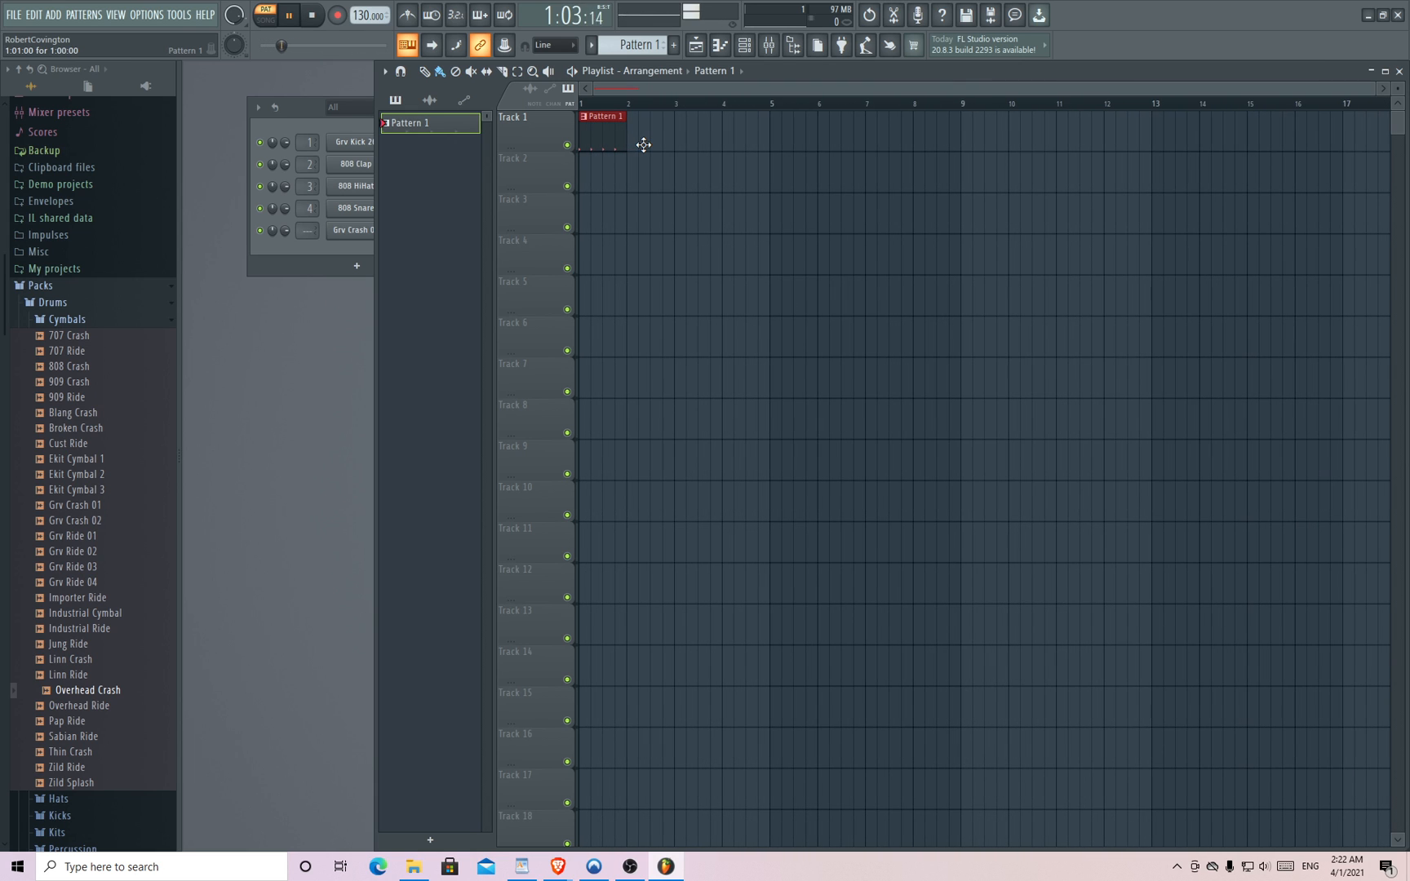
scroll(644, 144, "up", 4)
scroll(643, 144, "up", 6)
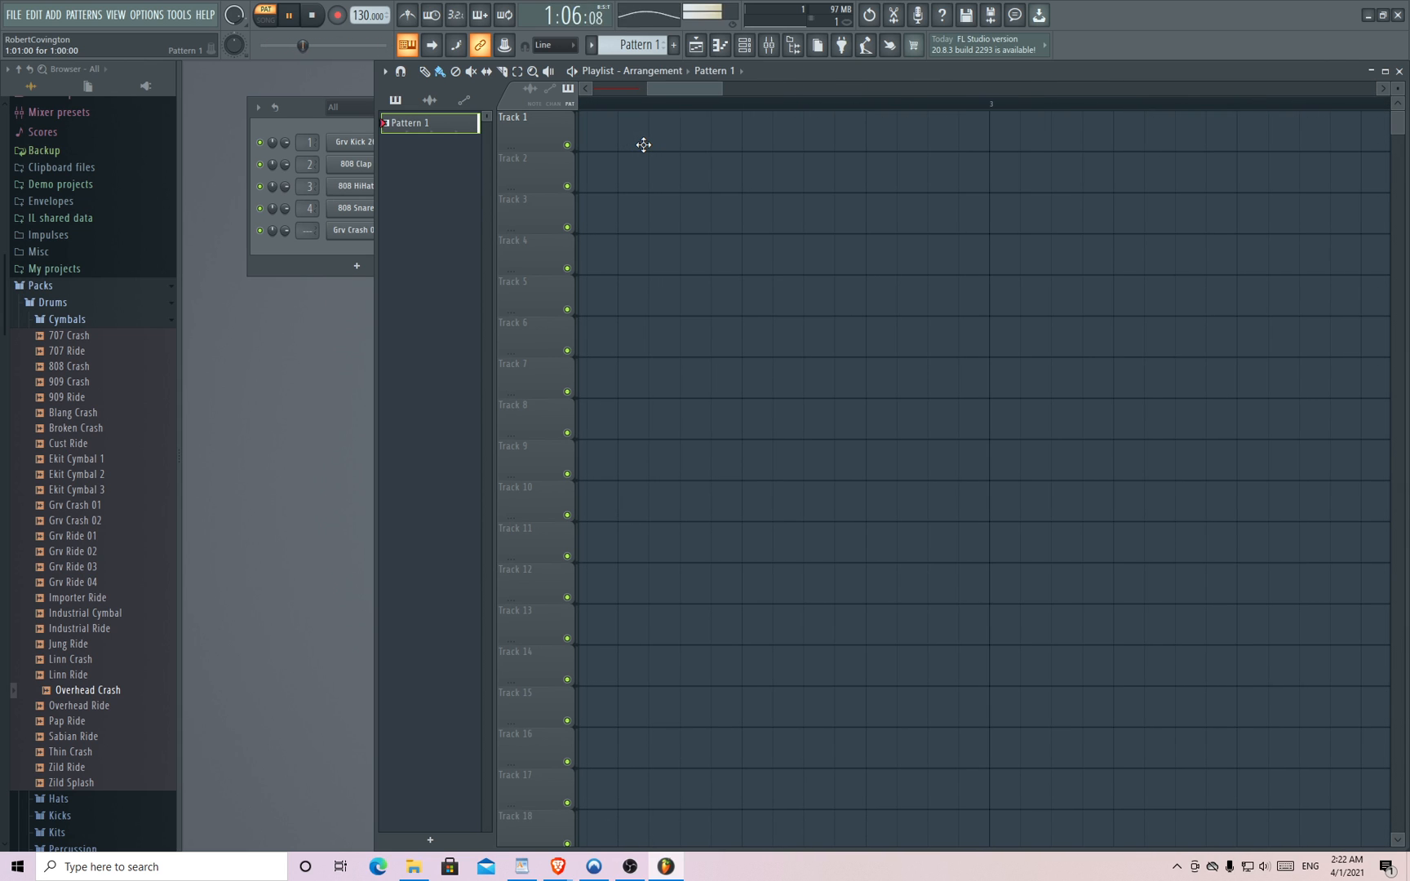
scroll(687, 114, "up", 4)
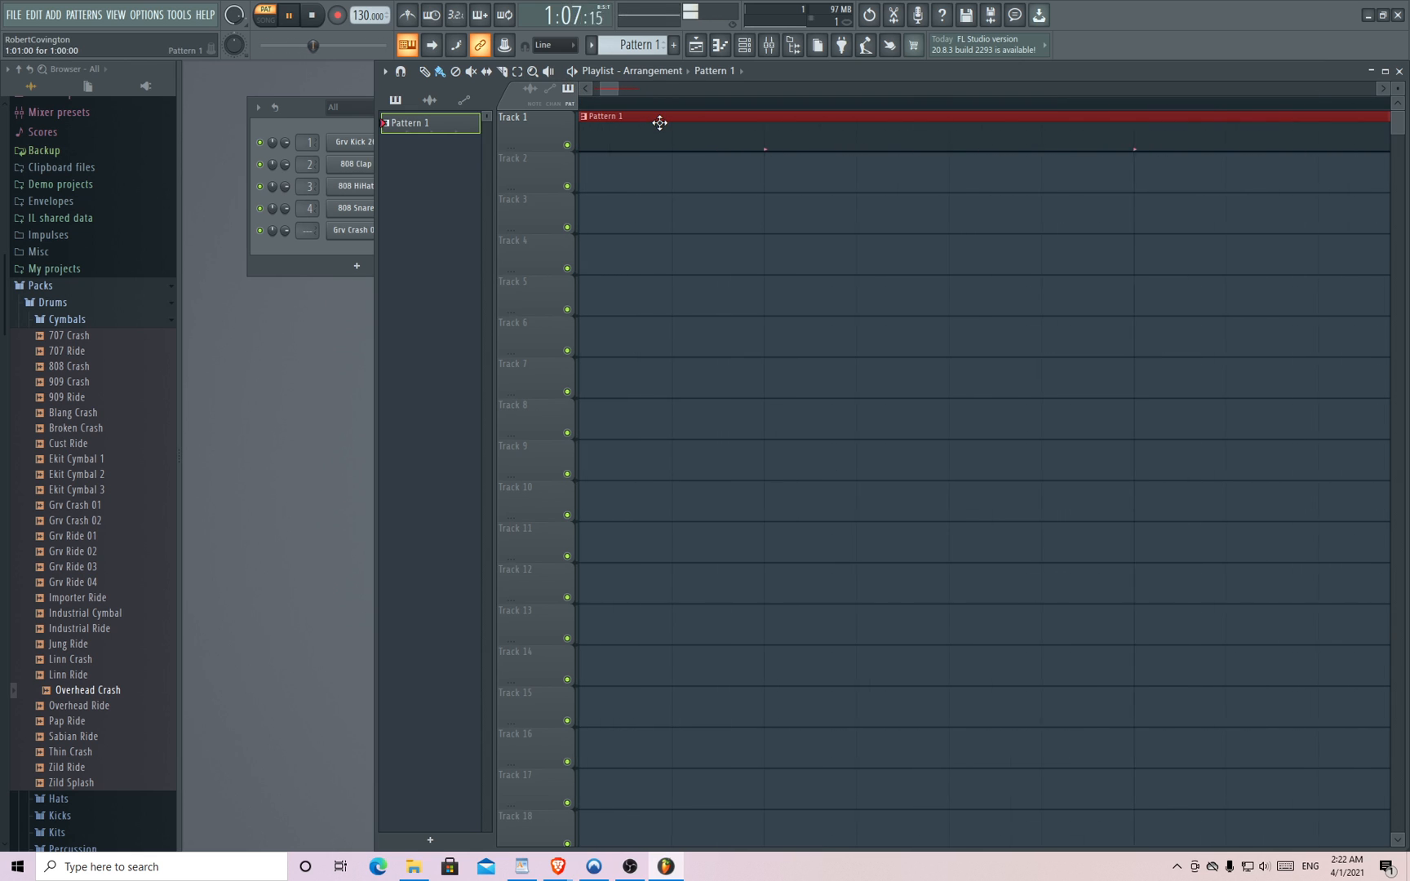
scroll(660, 123, "down", 6)
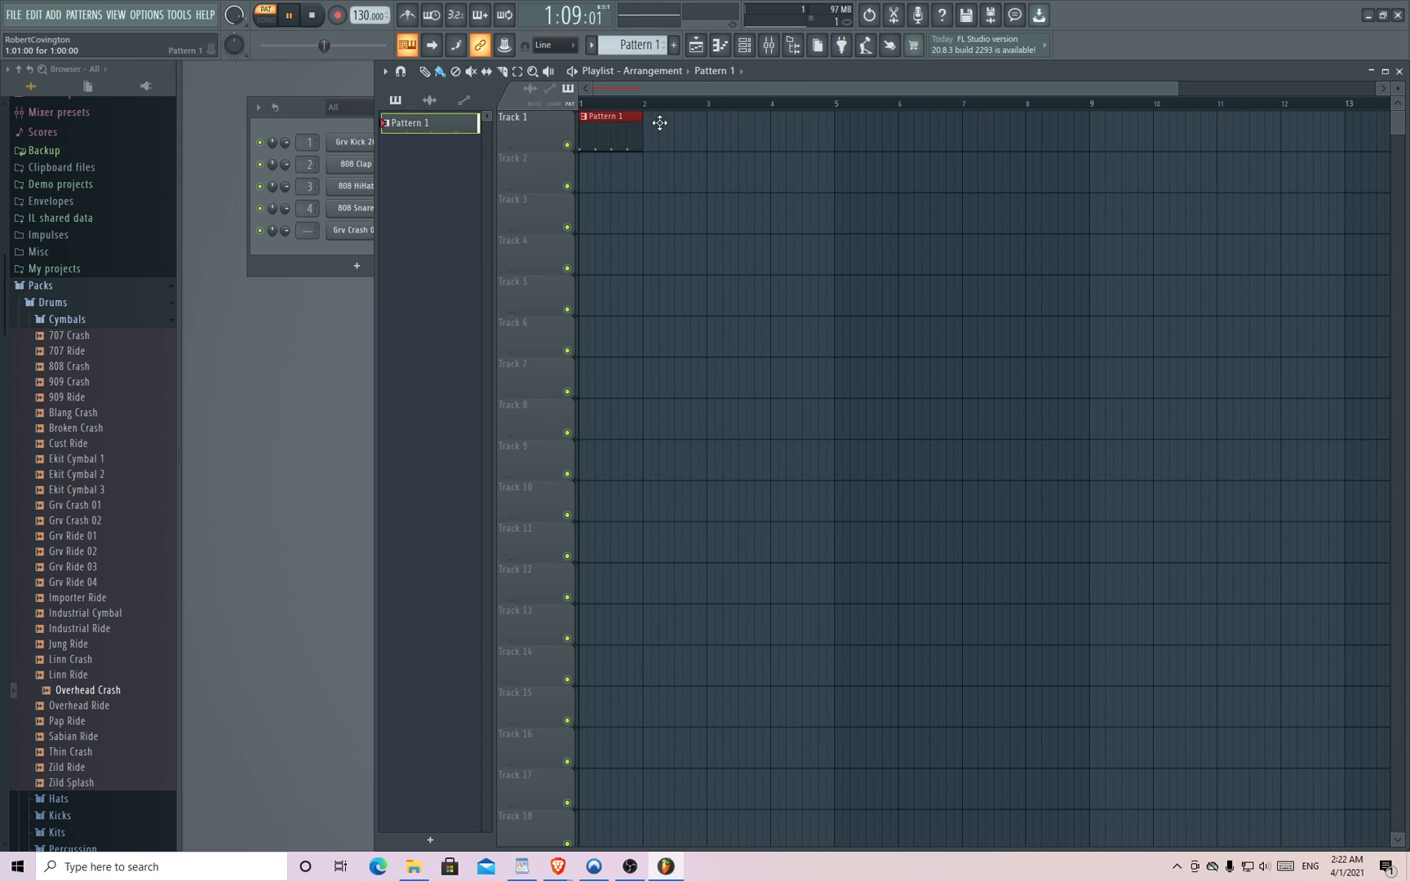
left_click_drag(661, 88, 648, 86)
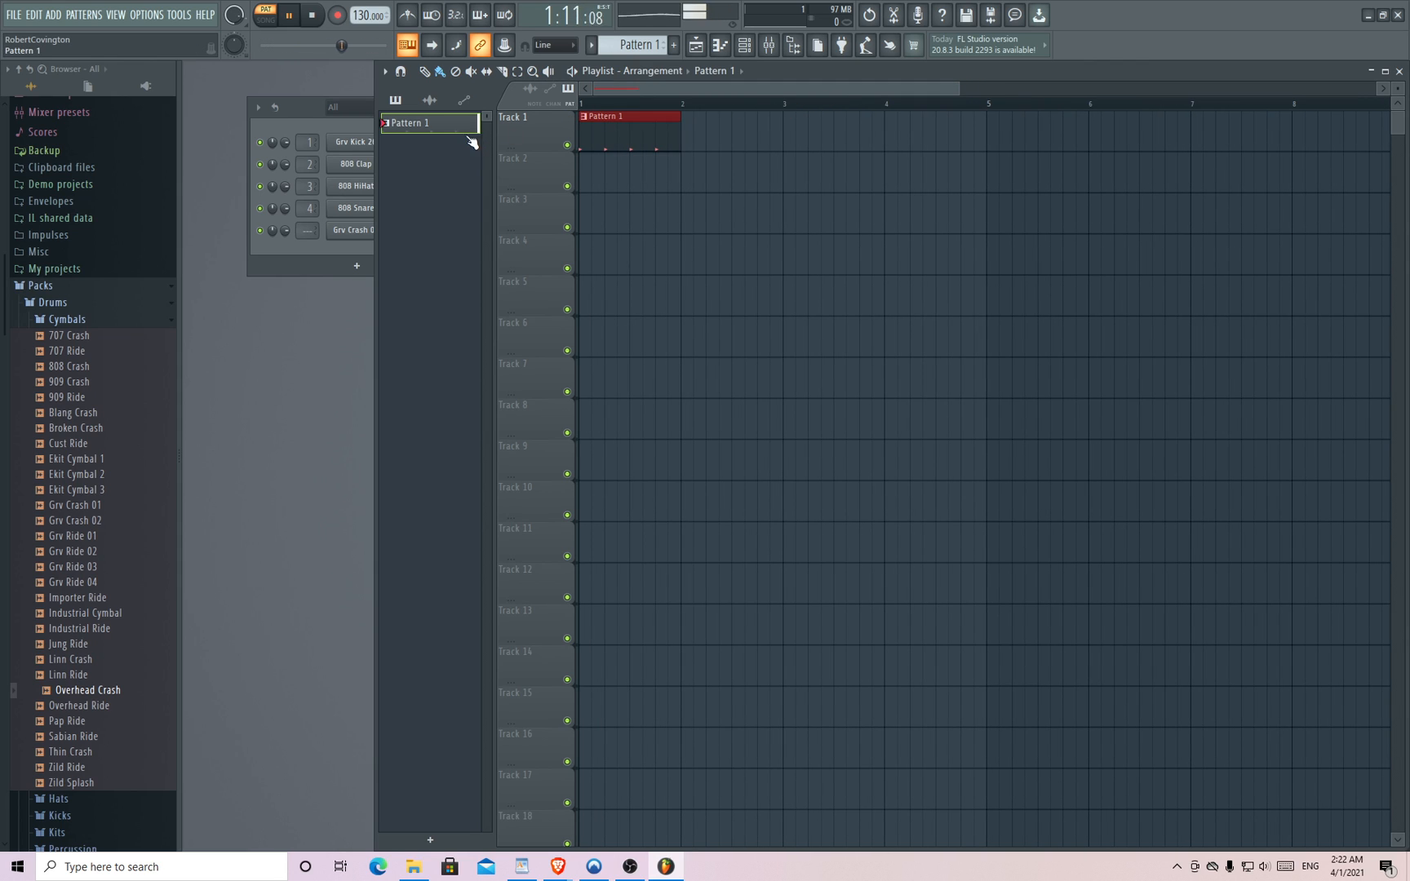
left_click(360, 251)
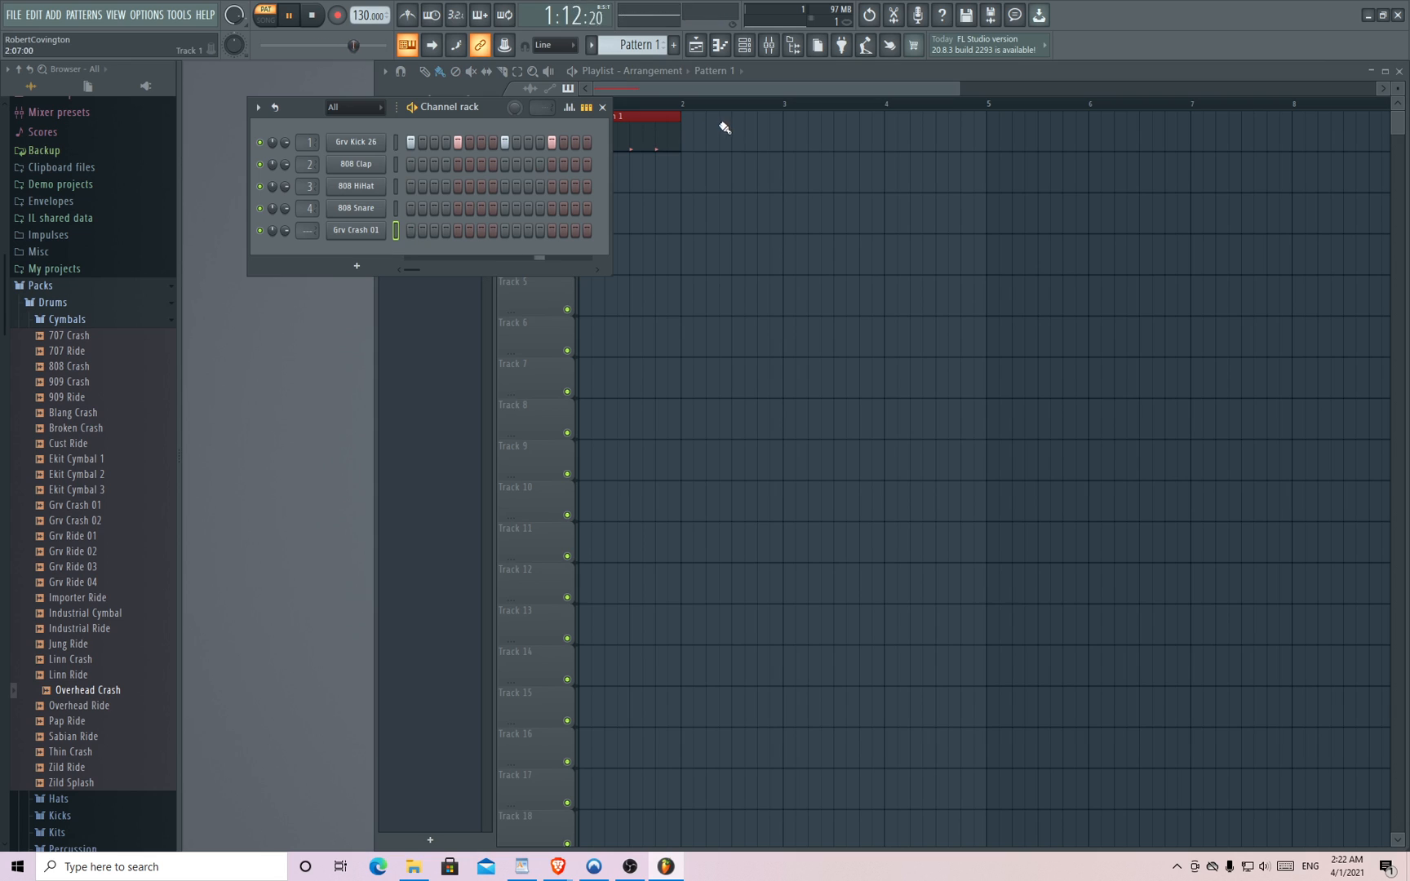
left_click(689, 132)
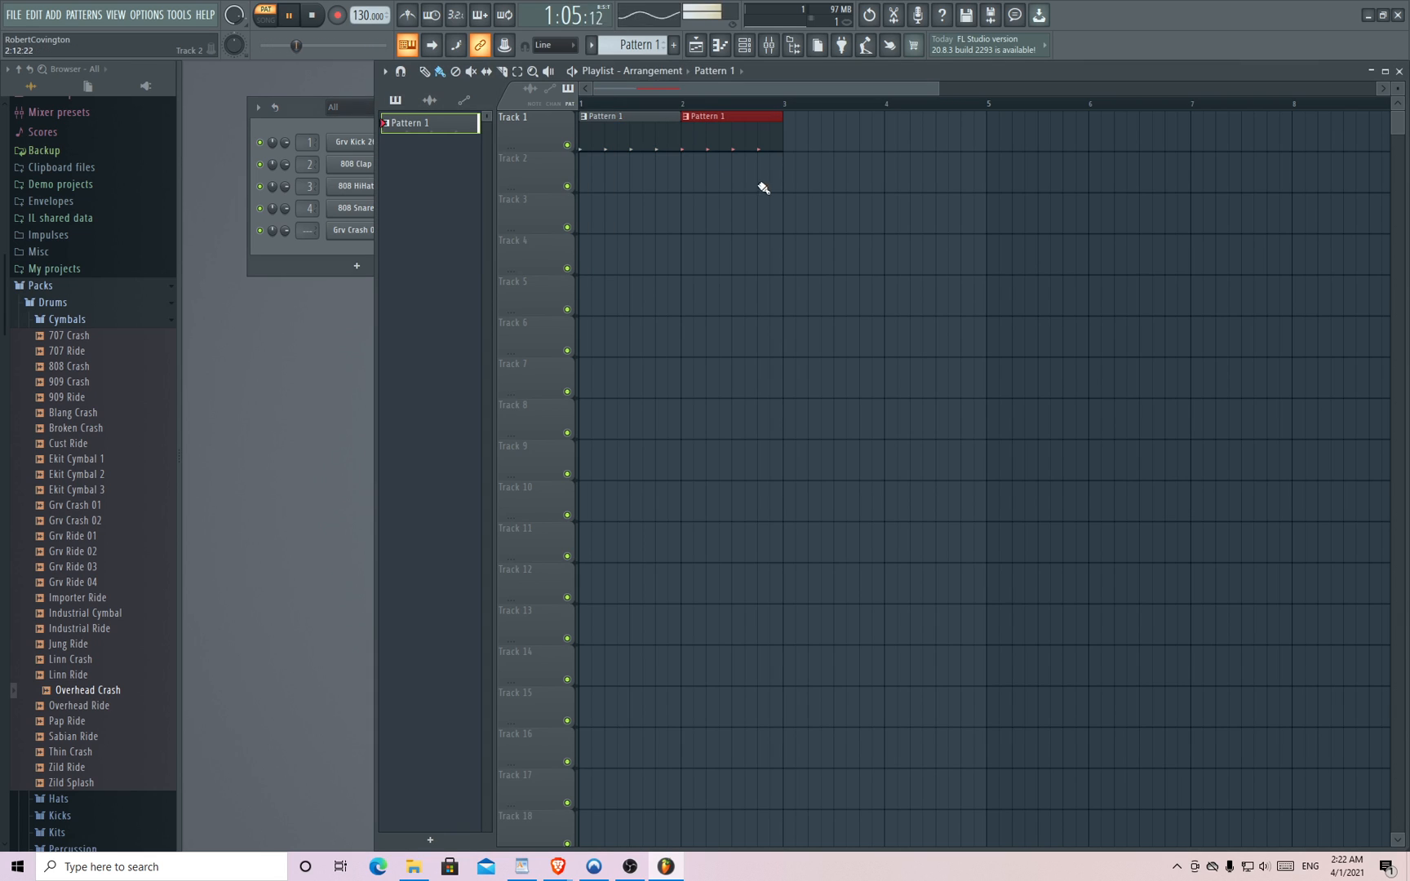
left_click(795, 134)
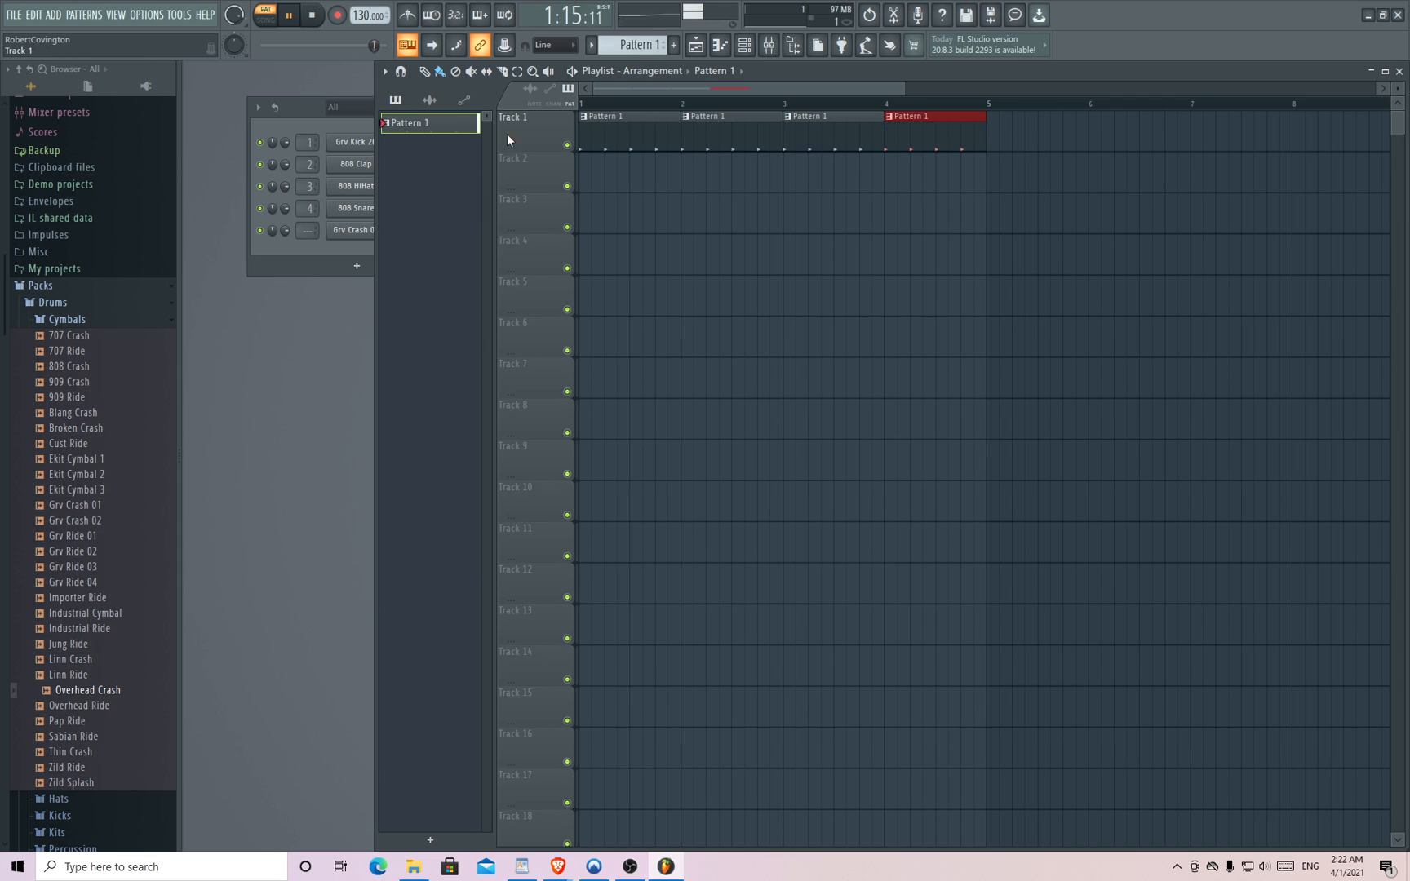
- Switch to Pattern 2 and place 808 Clap hits on steps 5 and 13
left_click(348, 244)
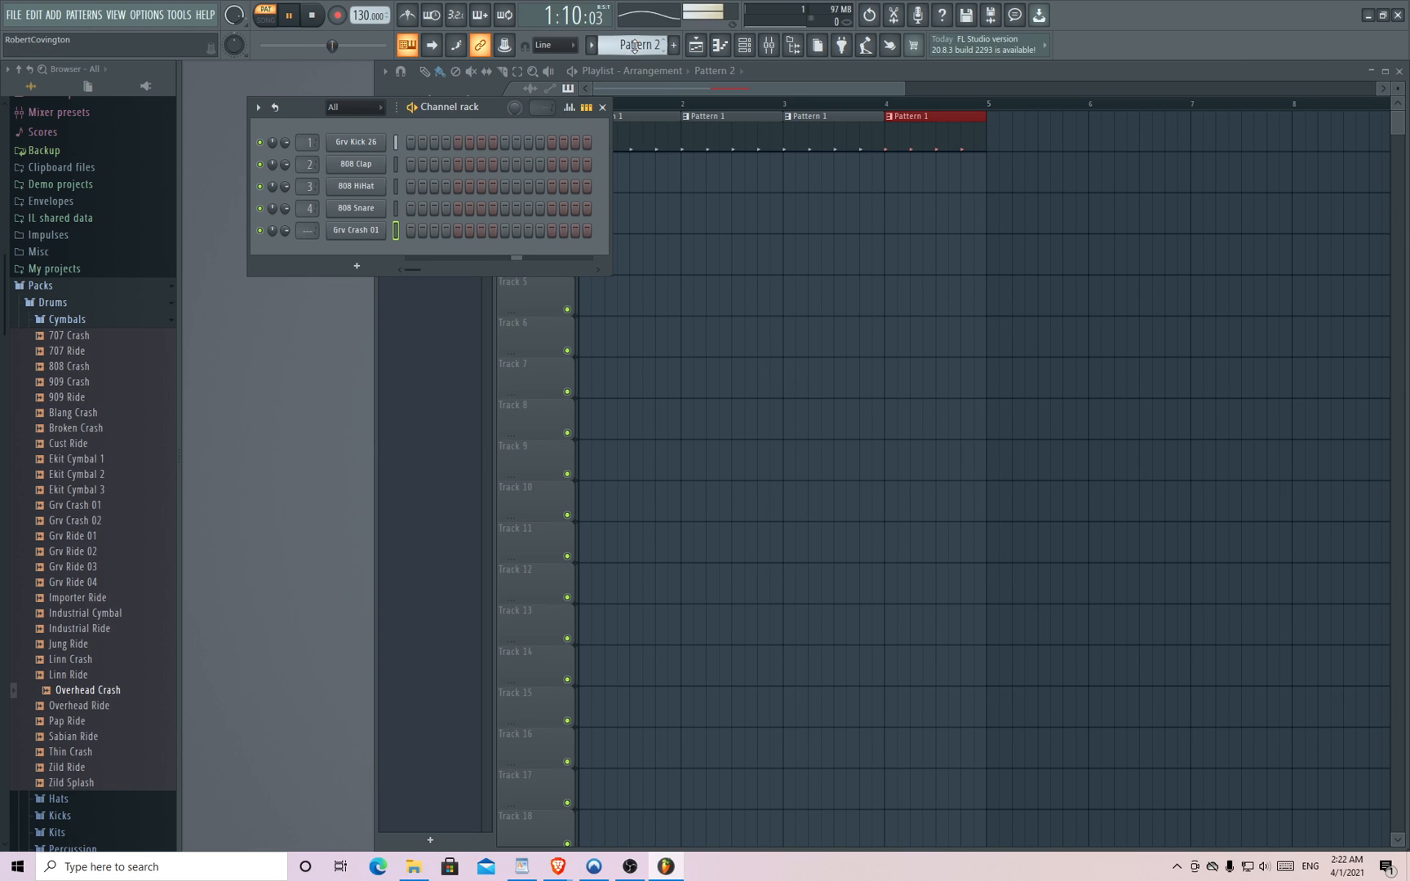
left_click(459, 163)
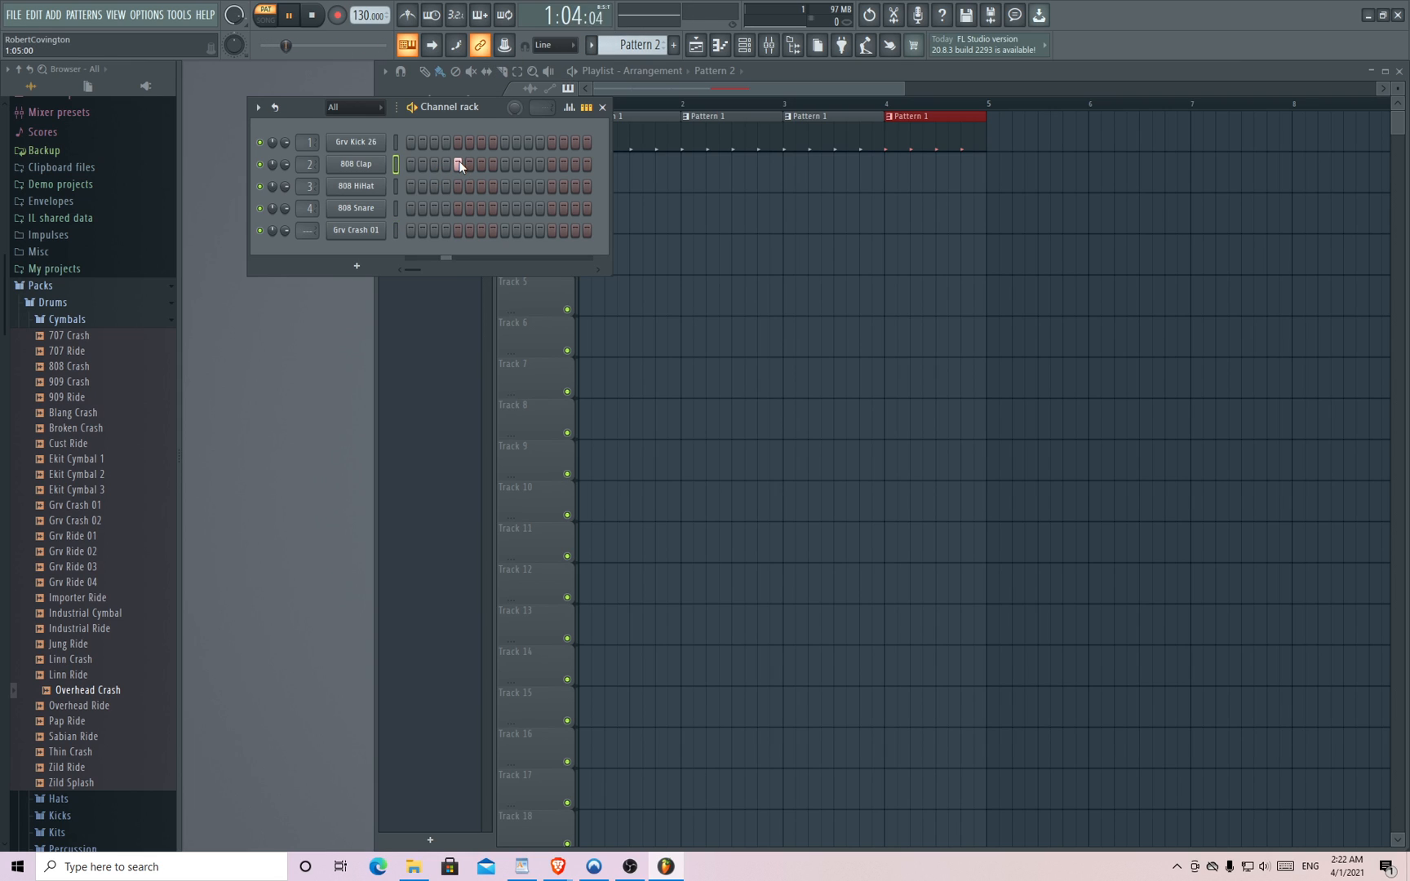
left_click(551, 164)
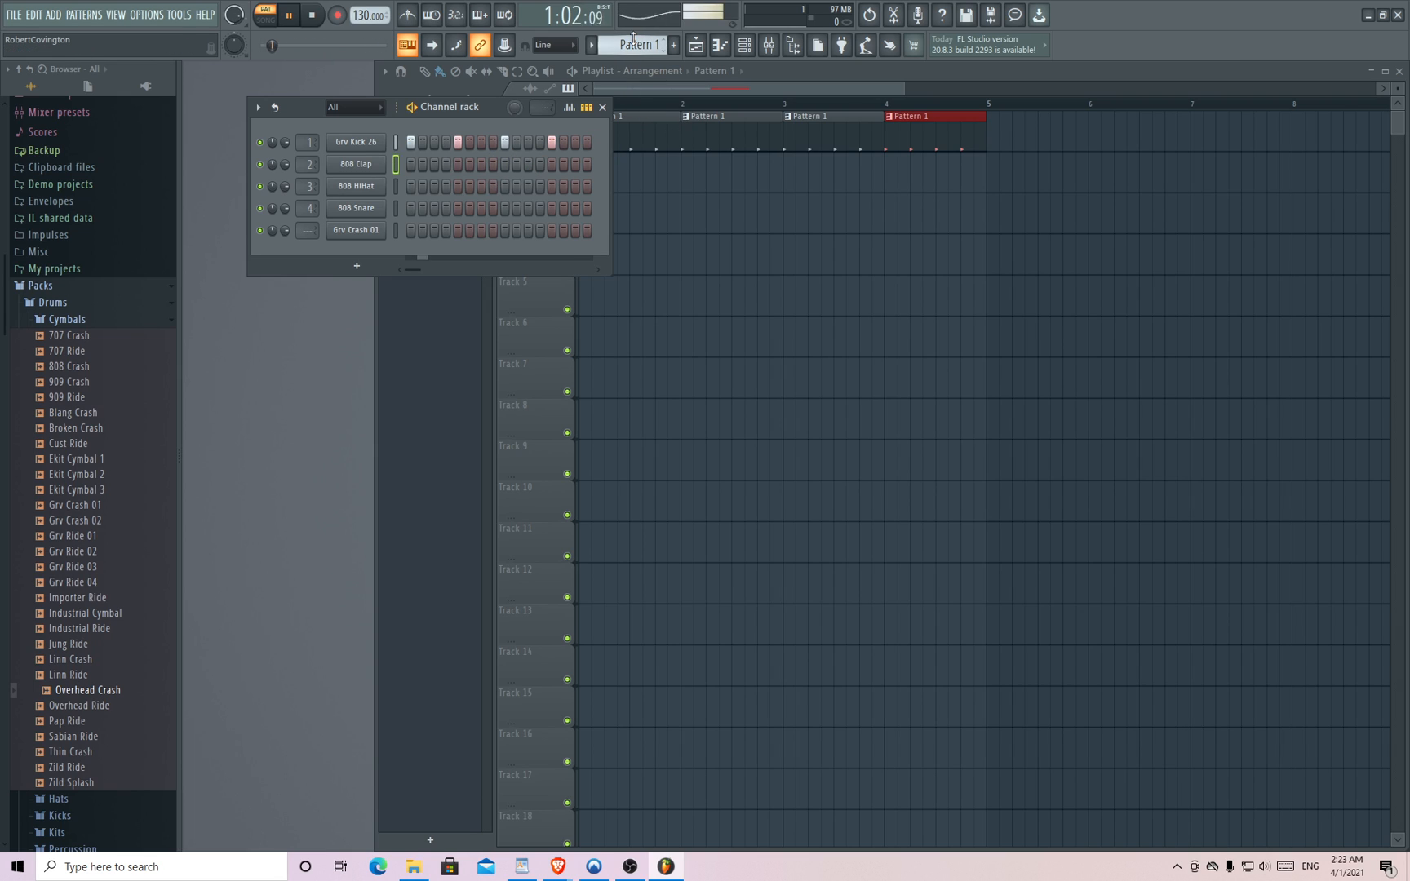
- Place Pattern 2 clips on bars 1 to 4 of Track 2 and play the arrangement in song mode
left_click(699, 92)
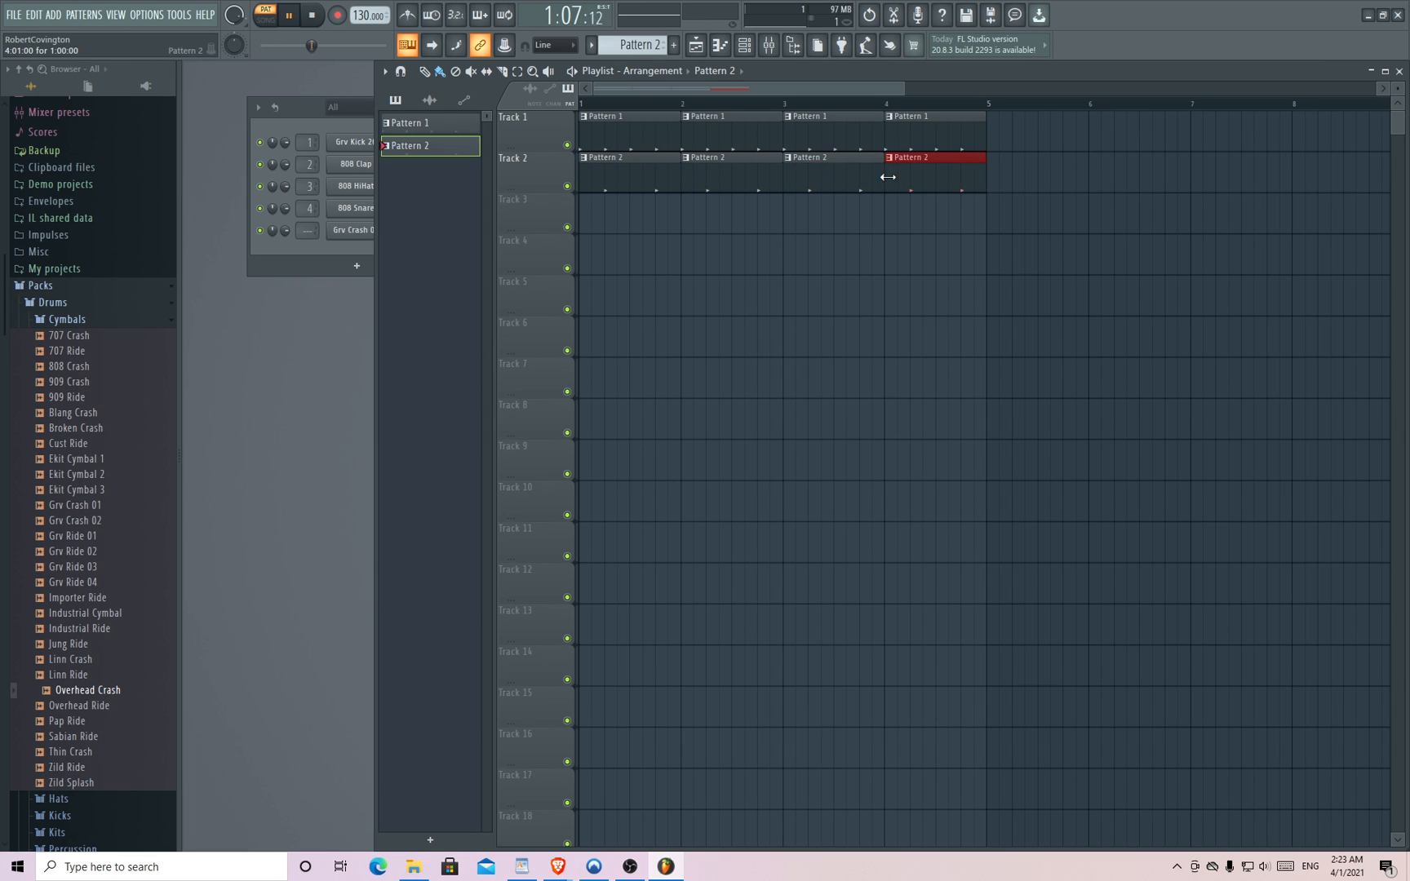
left_click(275, 23)
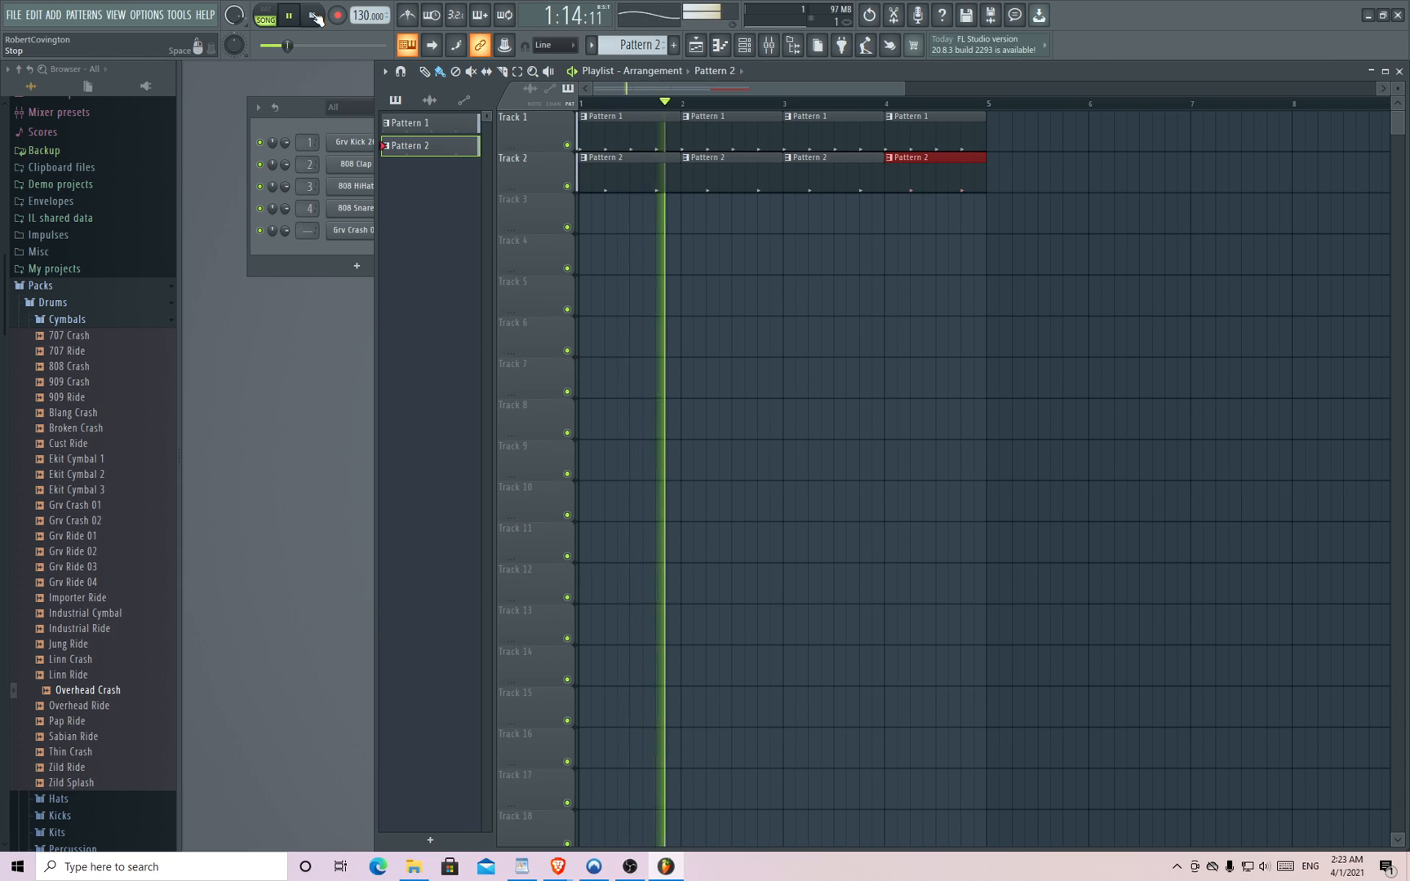
left_click(313, 16)
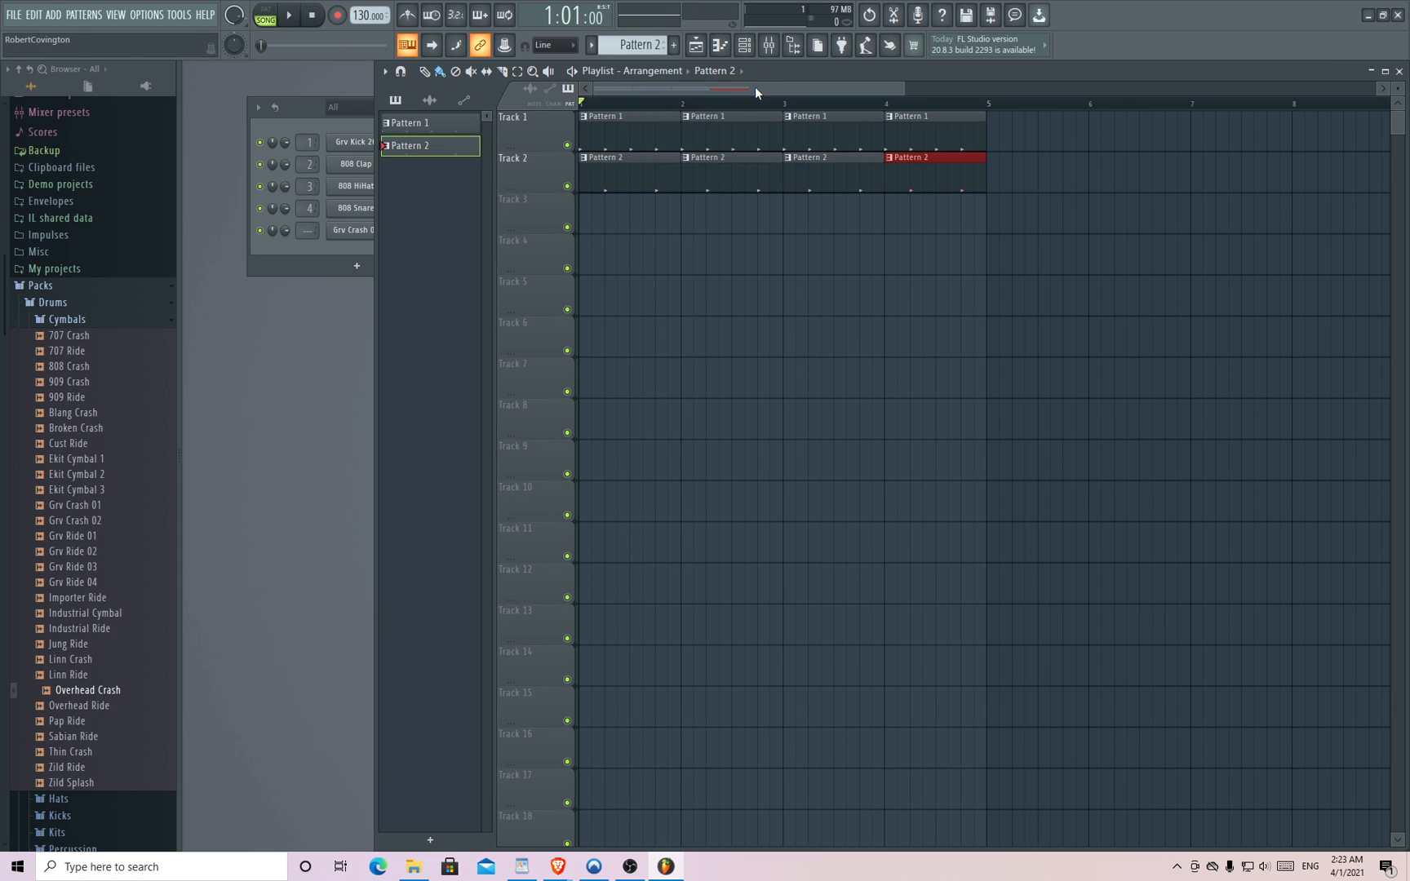
left_click(317, 256)
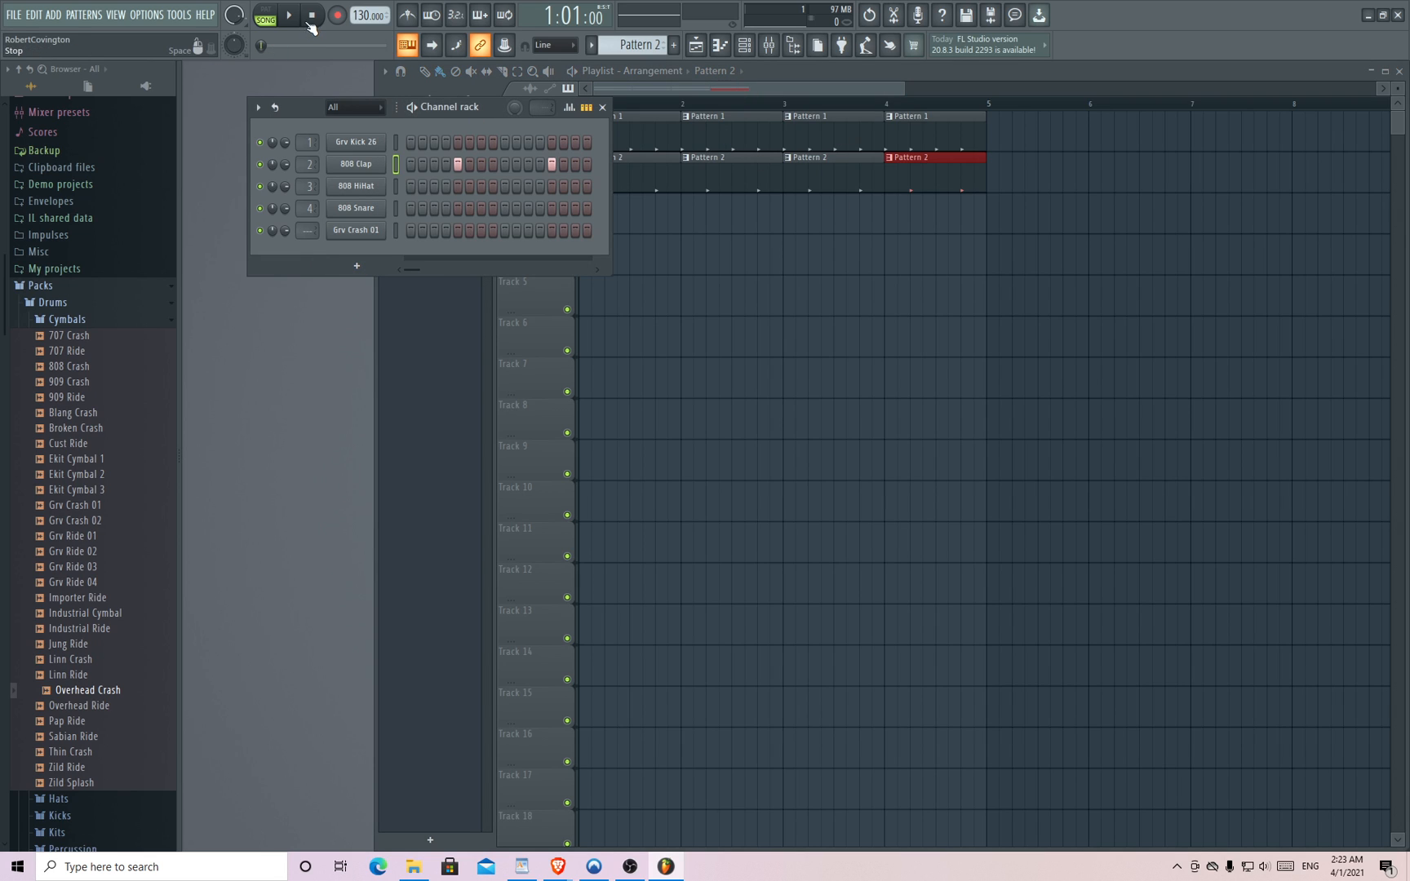
key("space")
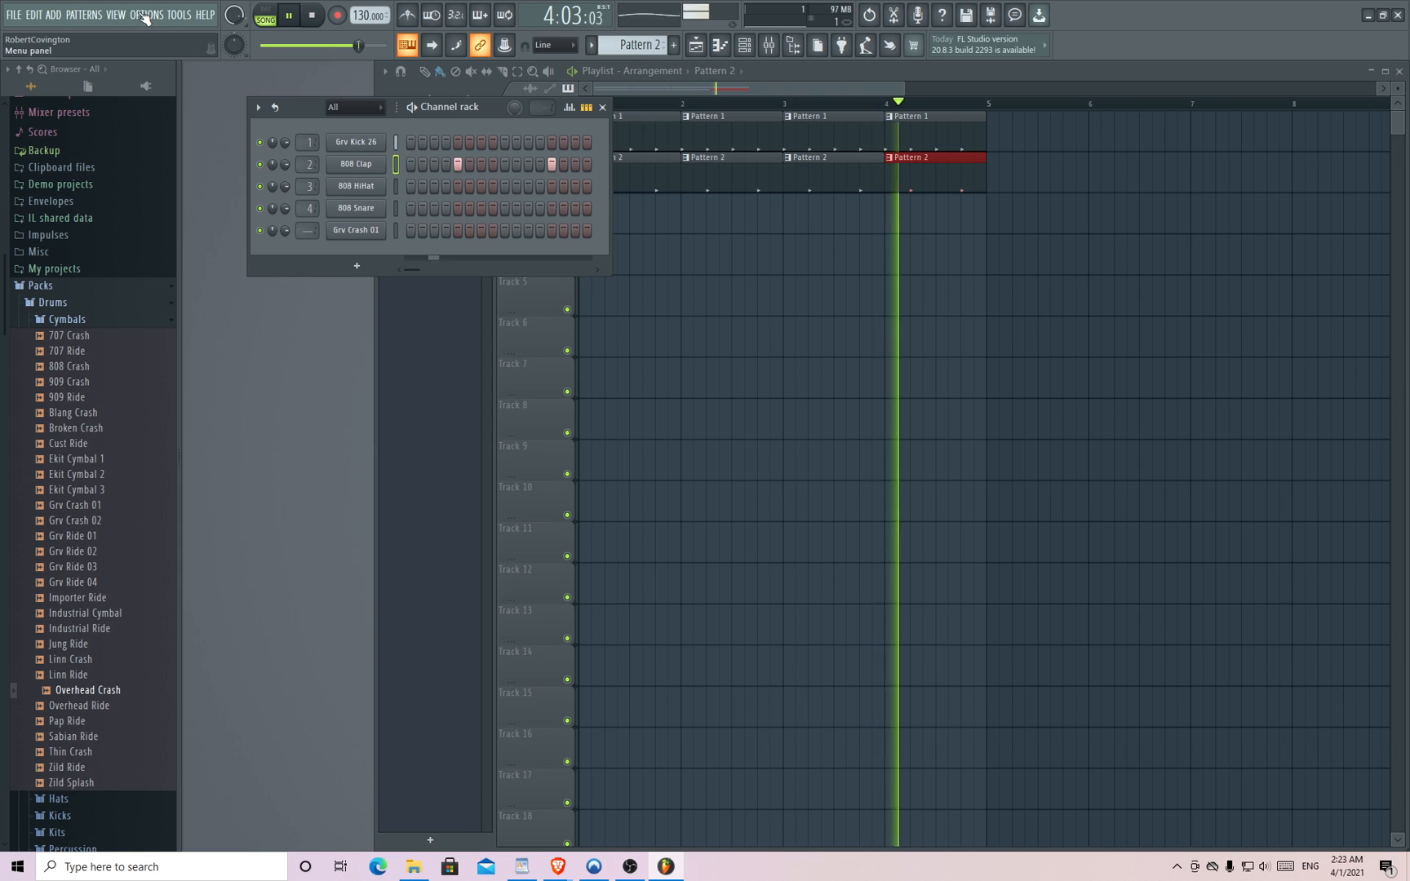
- Look through the full list of generator plugins and close it
left_click(53, 15)
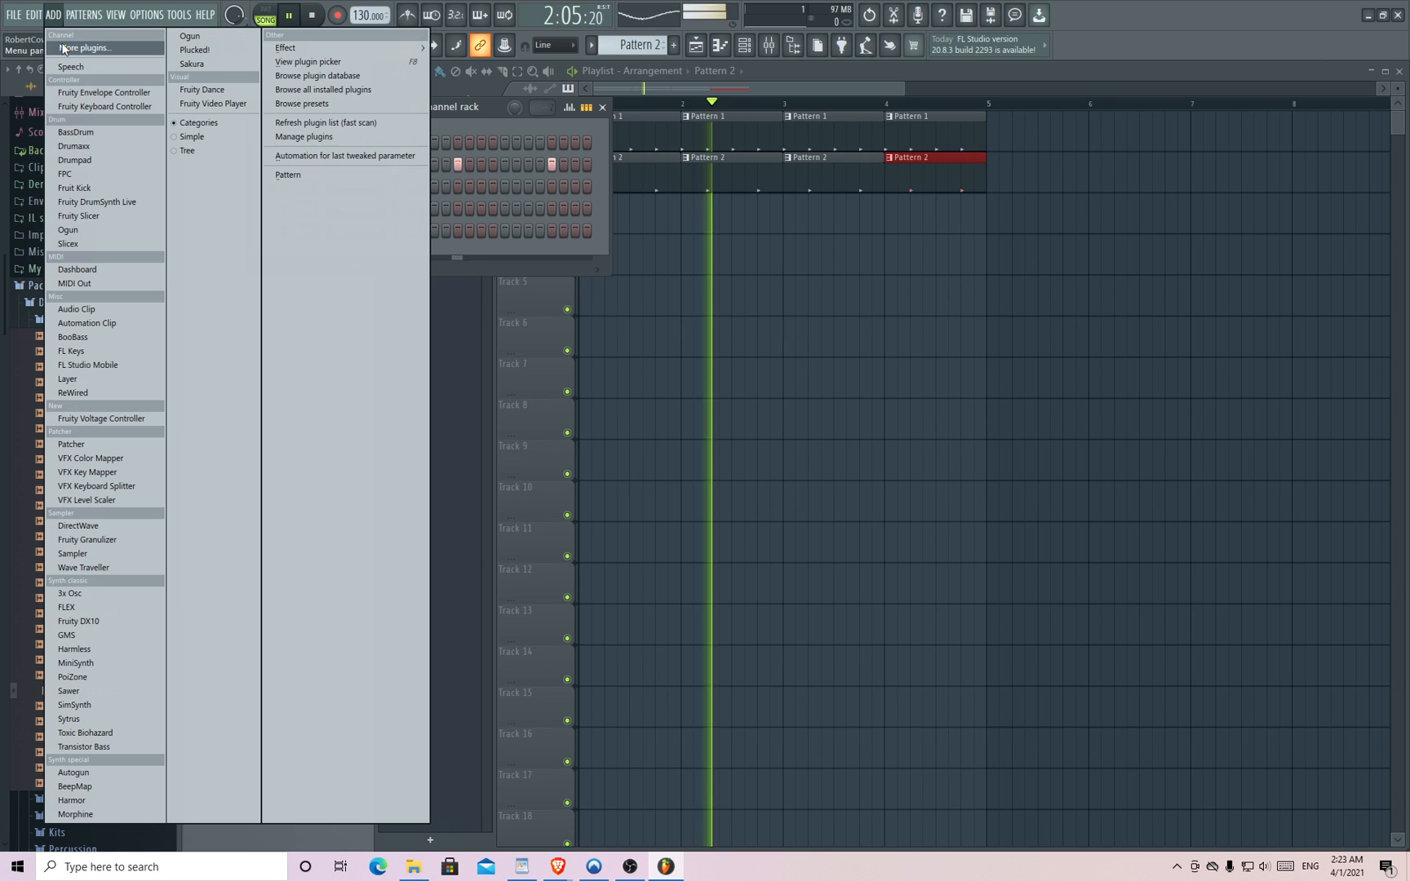
left_click(73, 44)
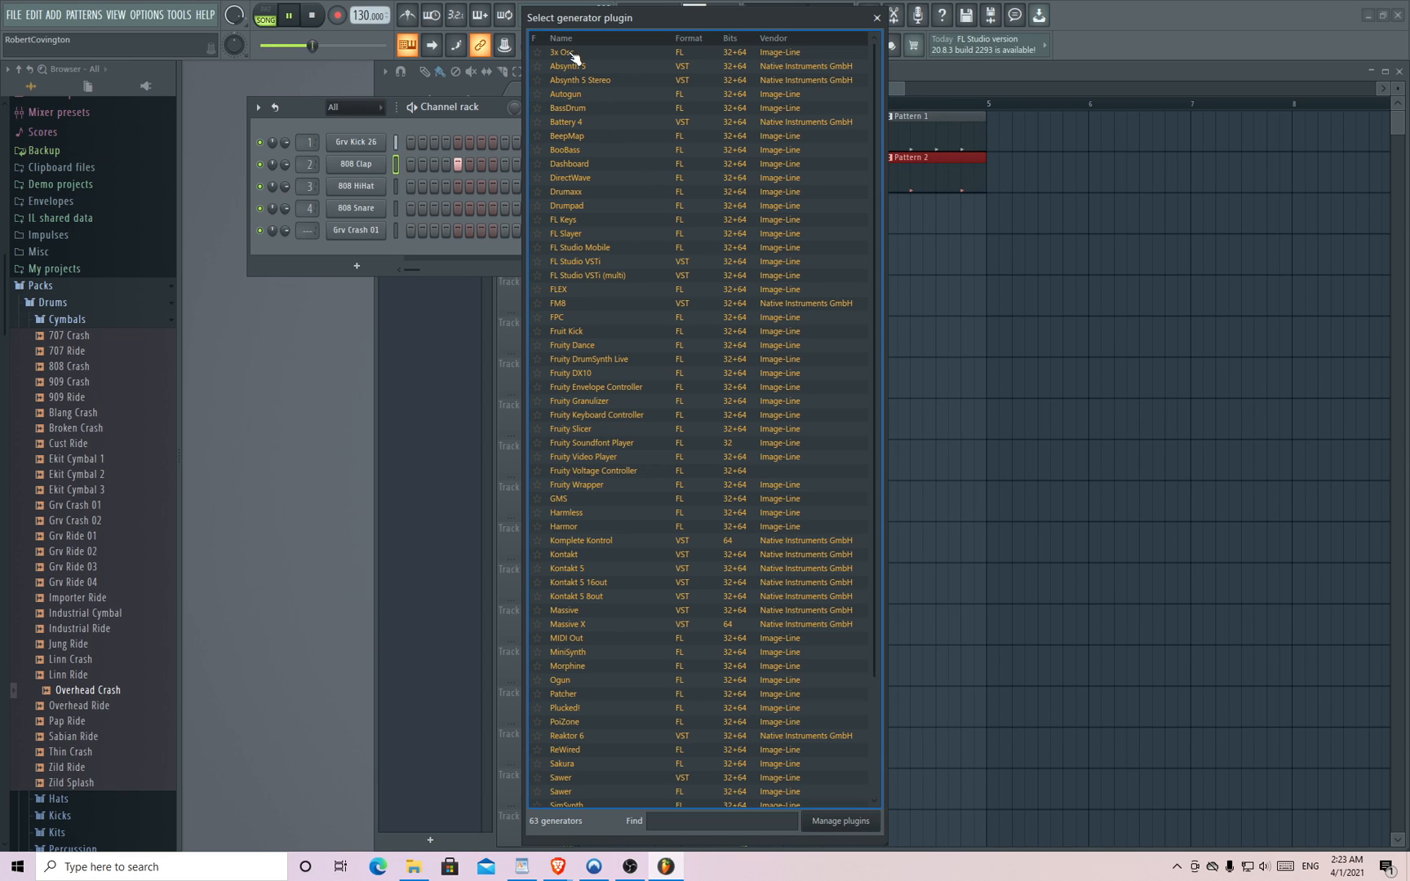
left_click(878, 17)
left_click(179, 15)
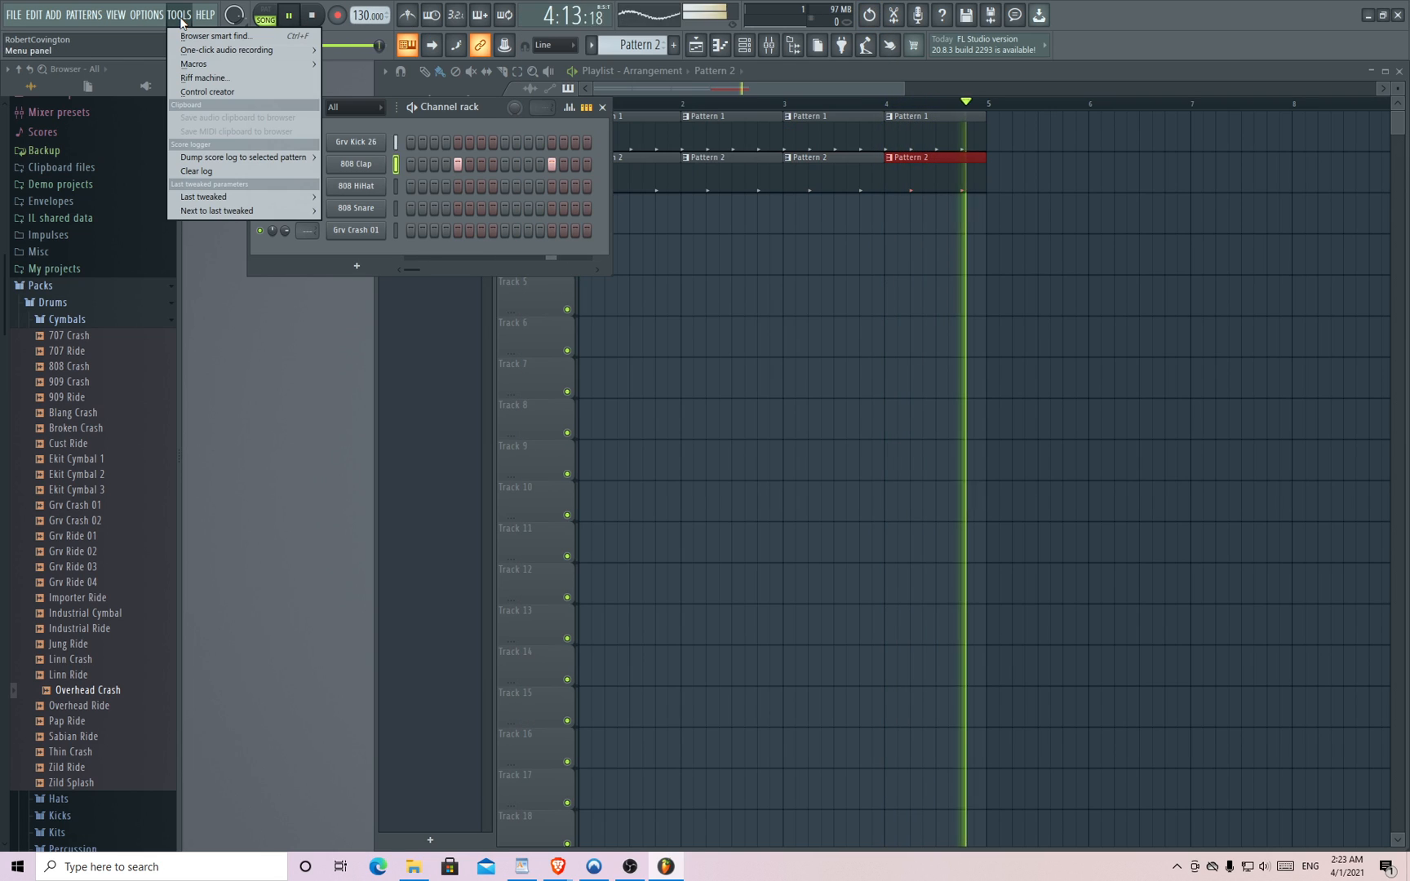
mouse_move(153, 15)
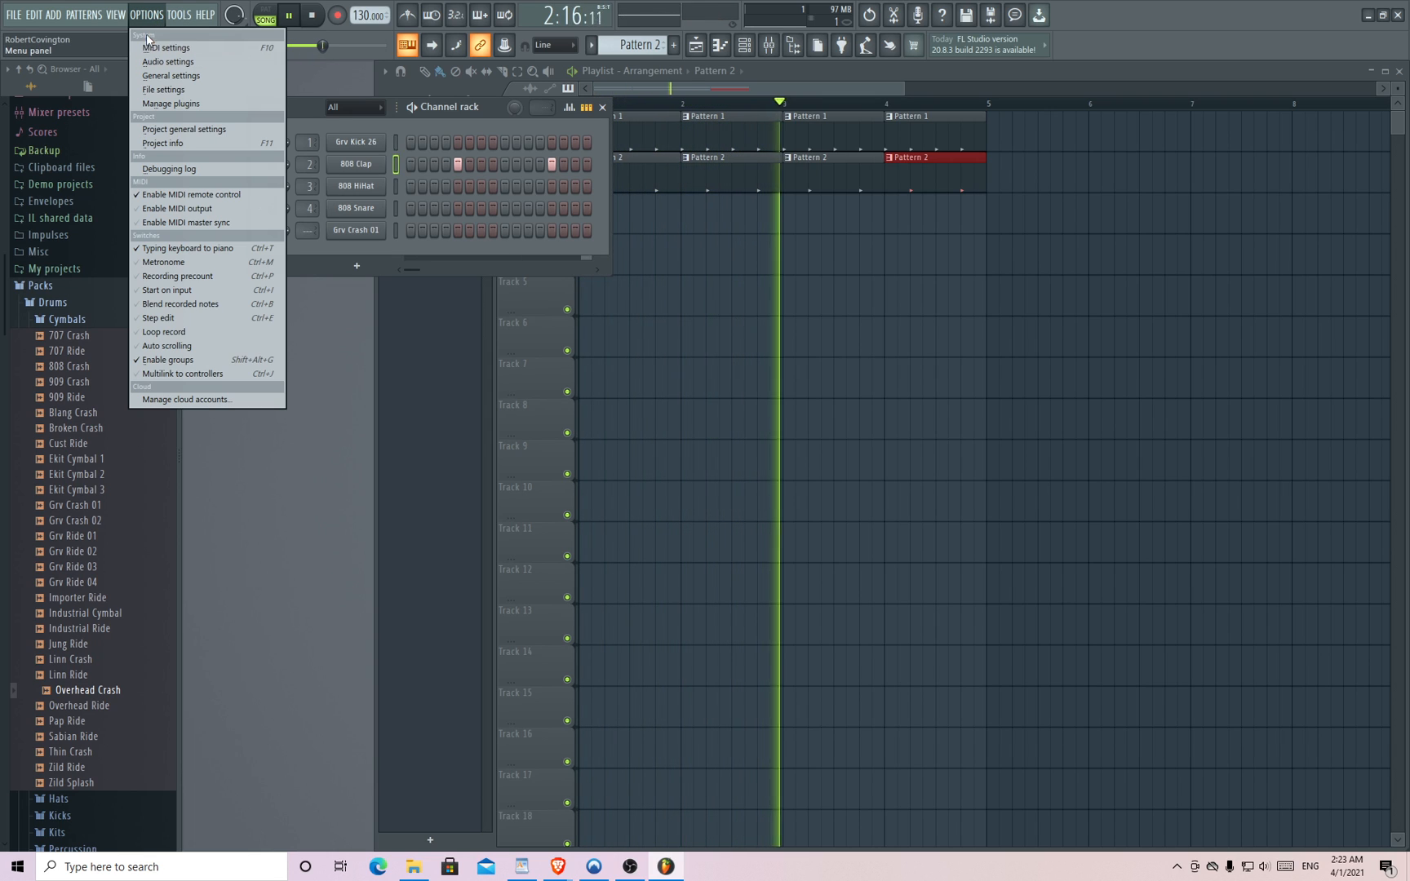
mouse_move(99, 22)
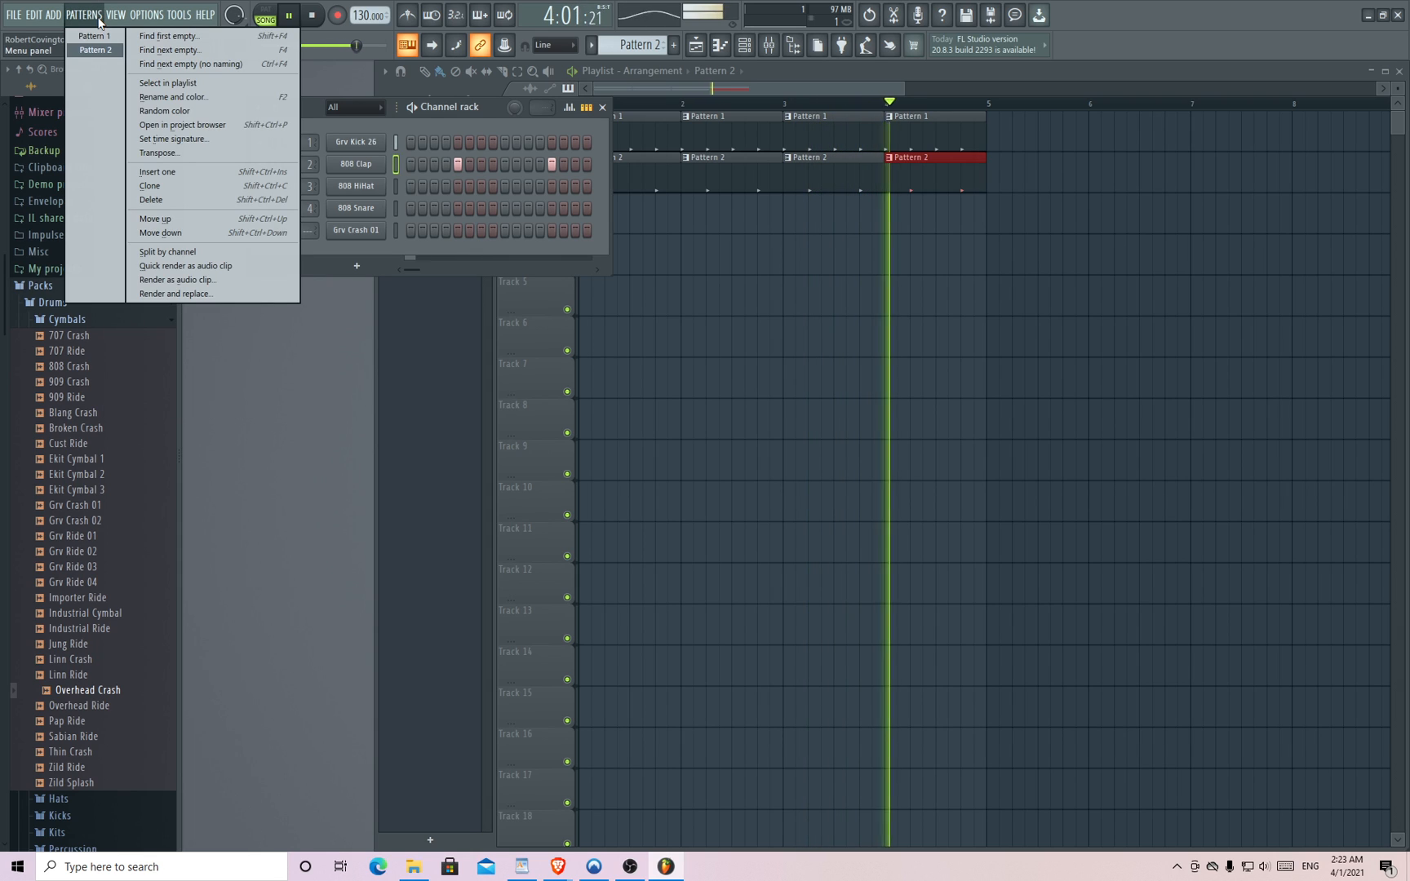
- Add a 3x Osc channel from the plugin picker's Synth classic category and move its window below the channel rack
mouse_move(51, 14)
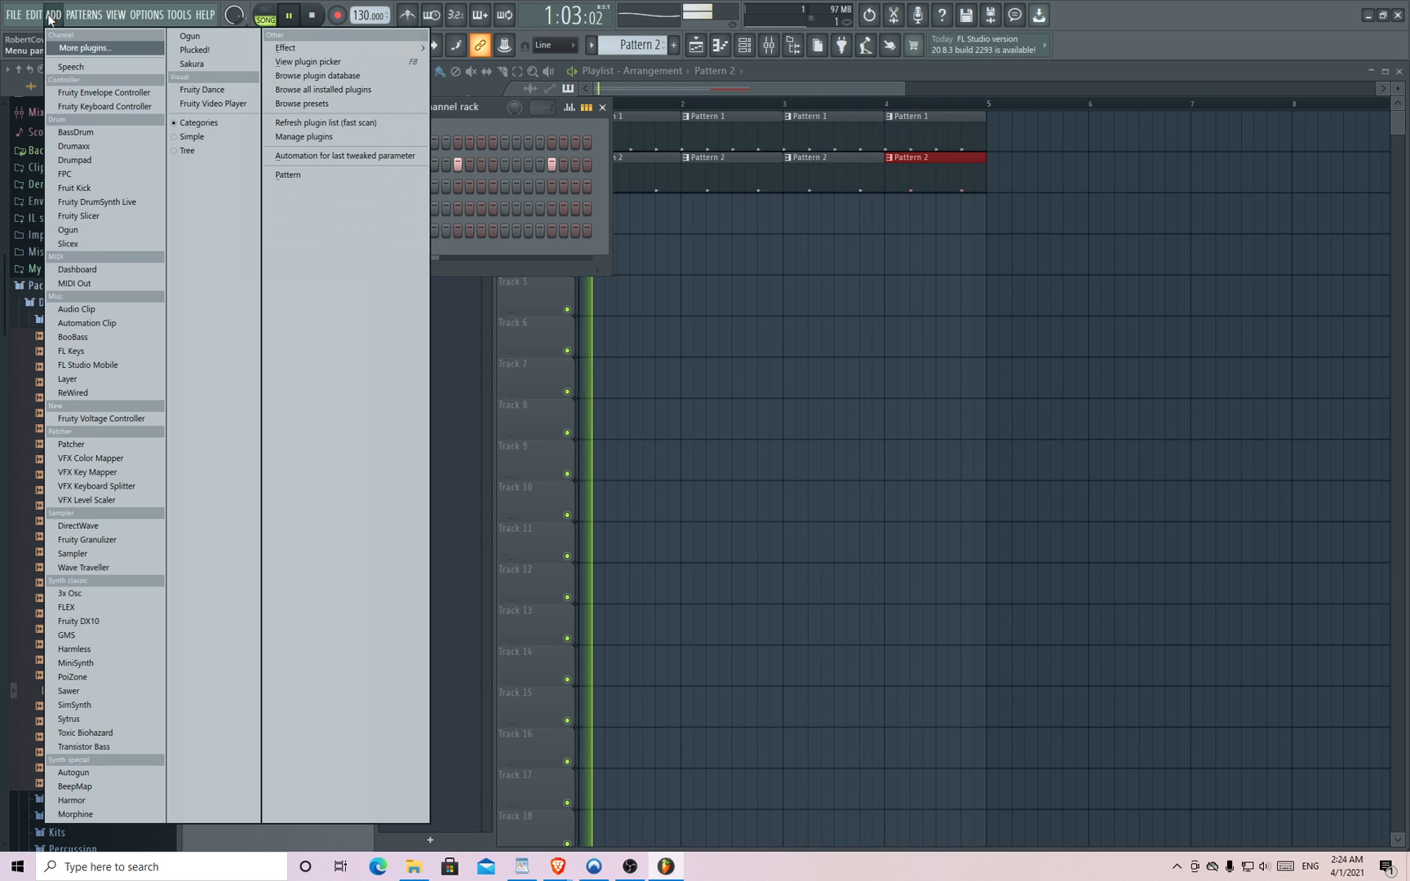
left_click(282, 62)
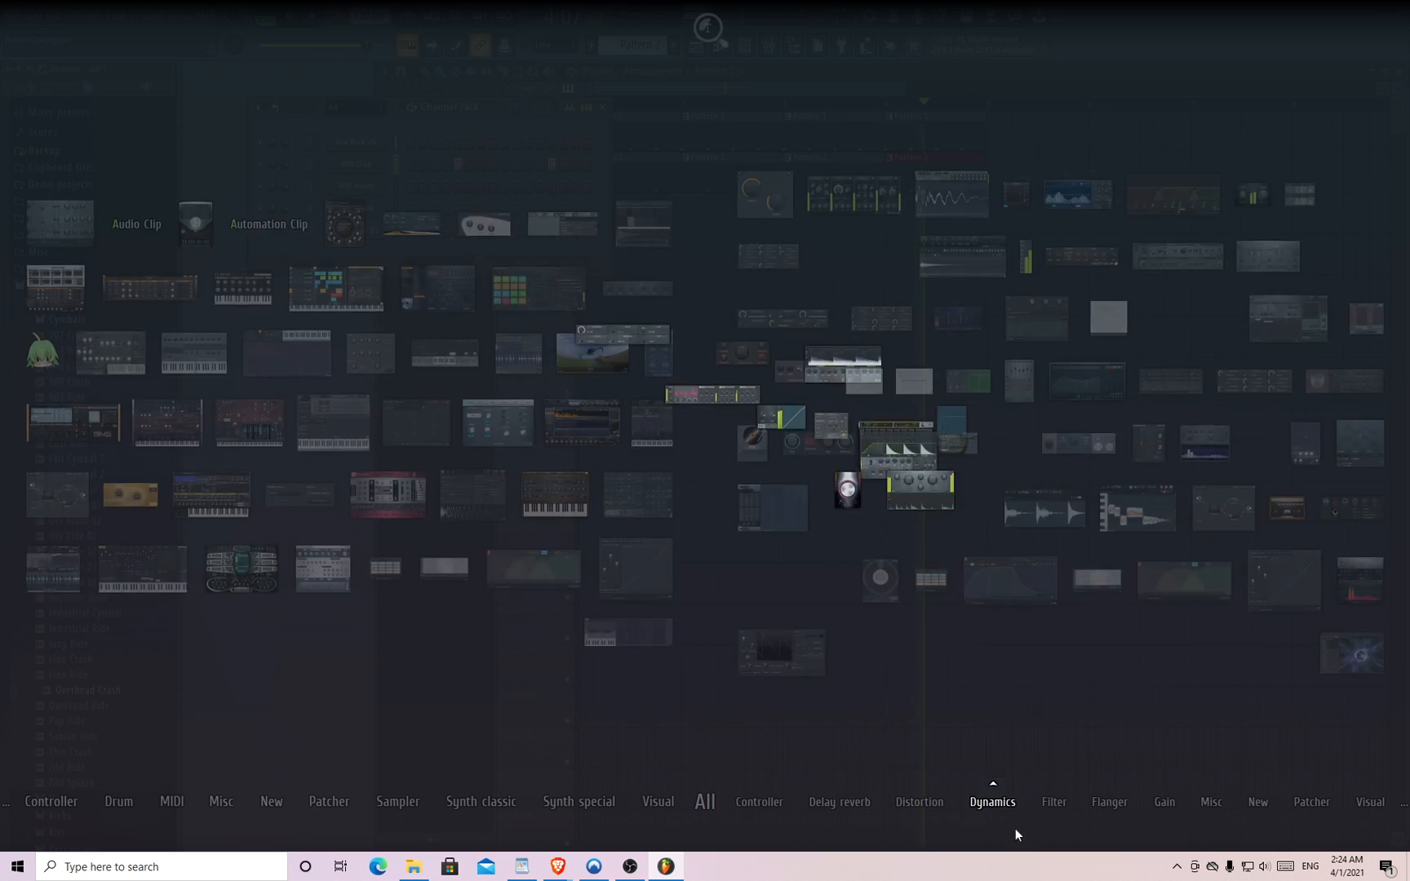
mouse_move(1139, 794)
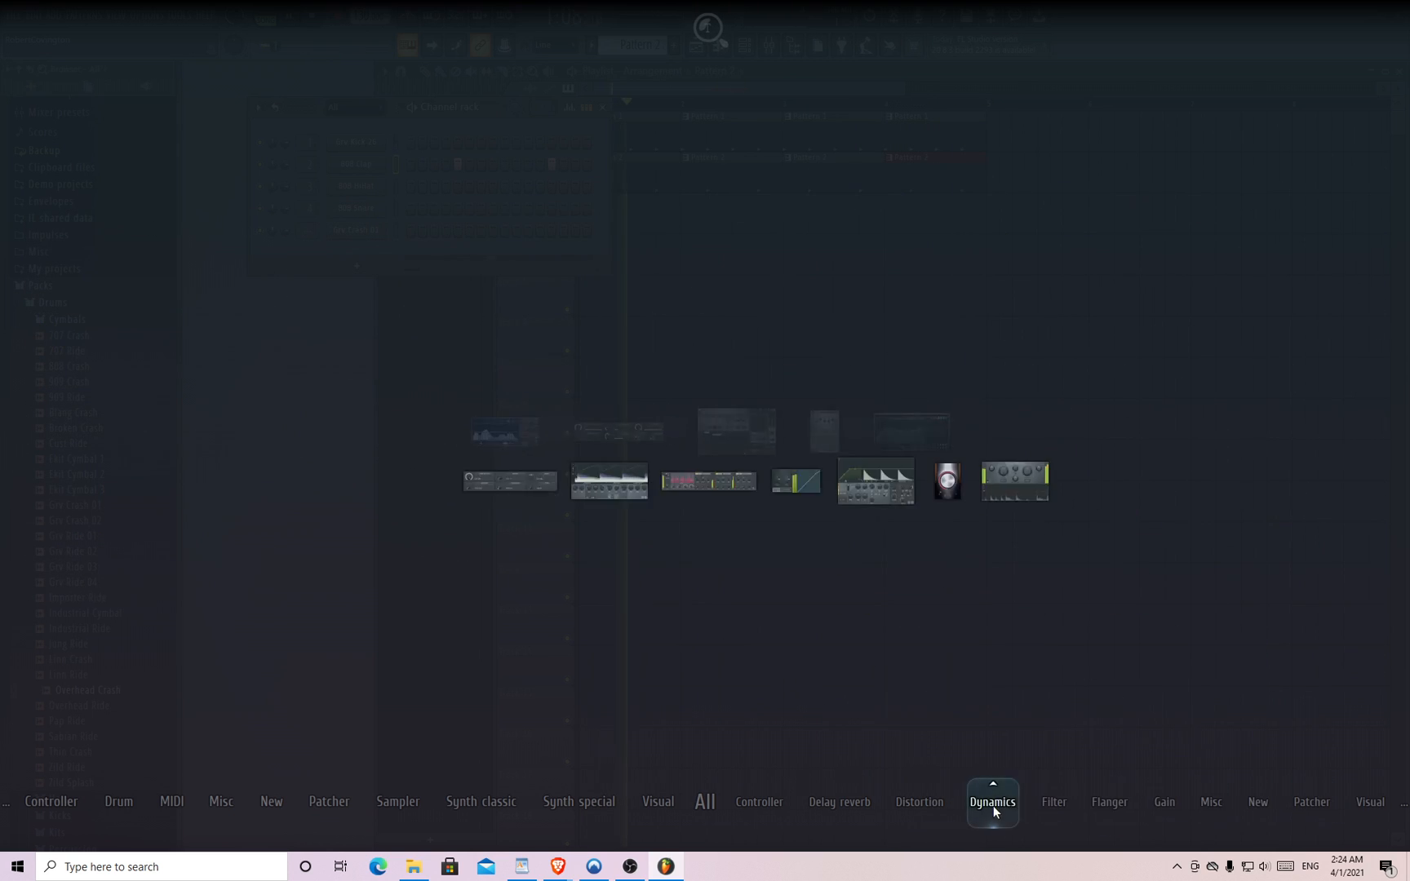
mouse_move(702, 814)
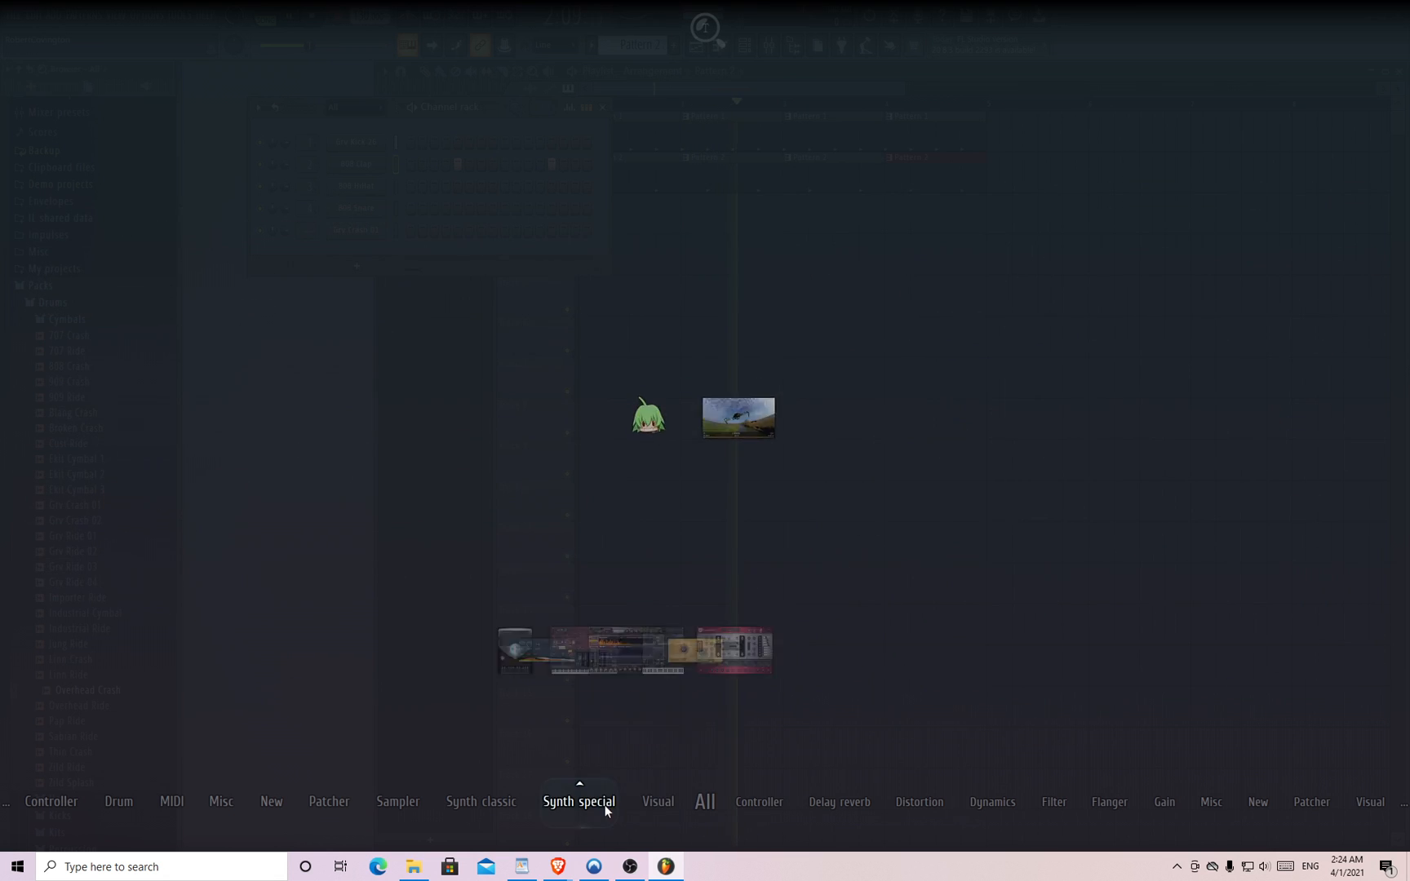
mouse_move(400, 805)
mouse_move(463, 803)
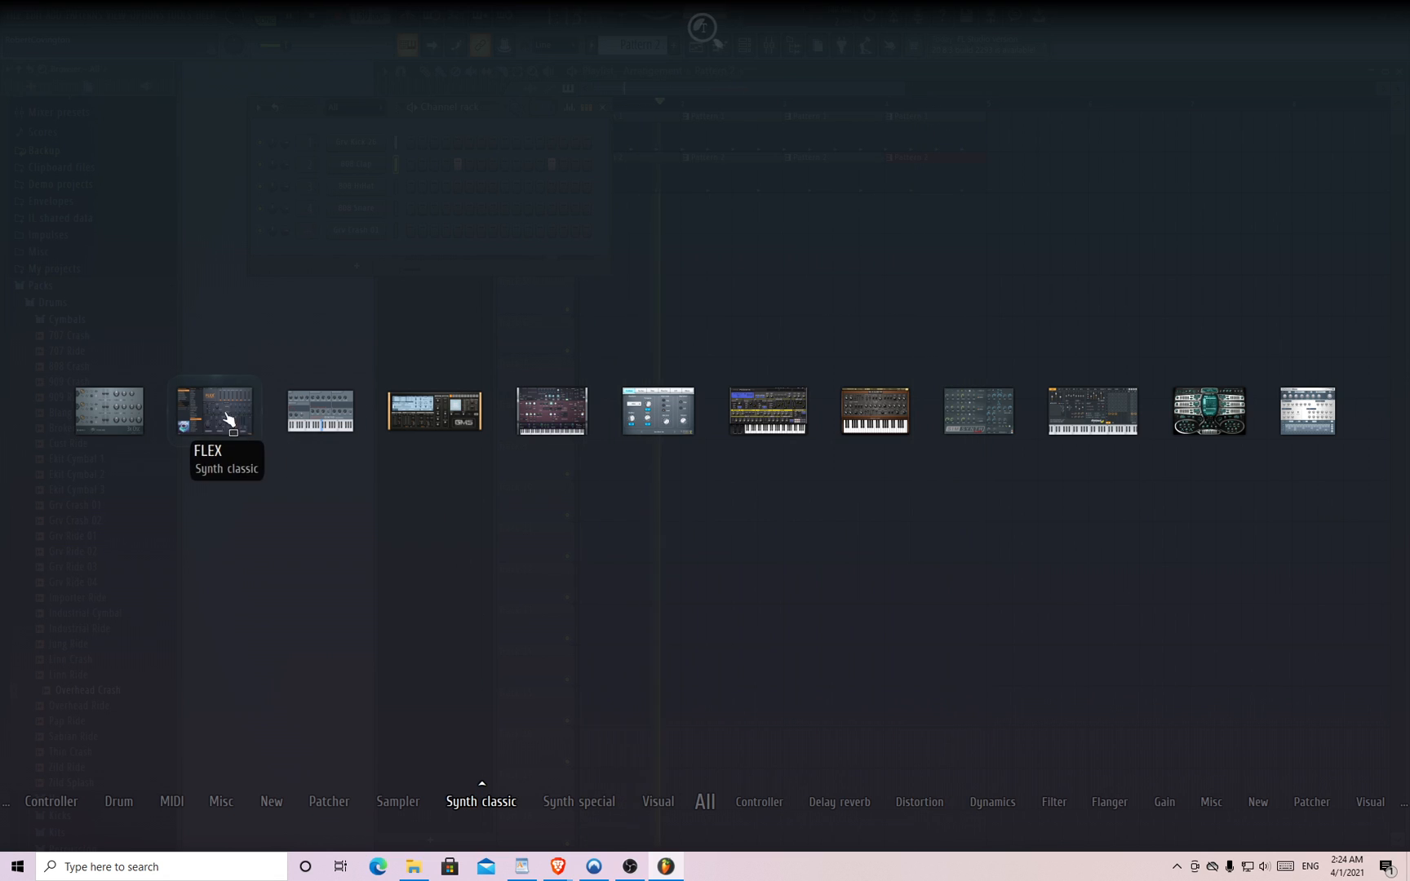
left_click(128, 412)
left_click_drag(357, 129, 404, 331)
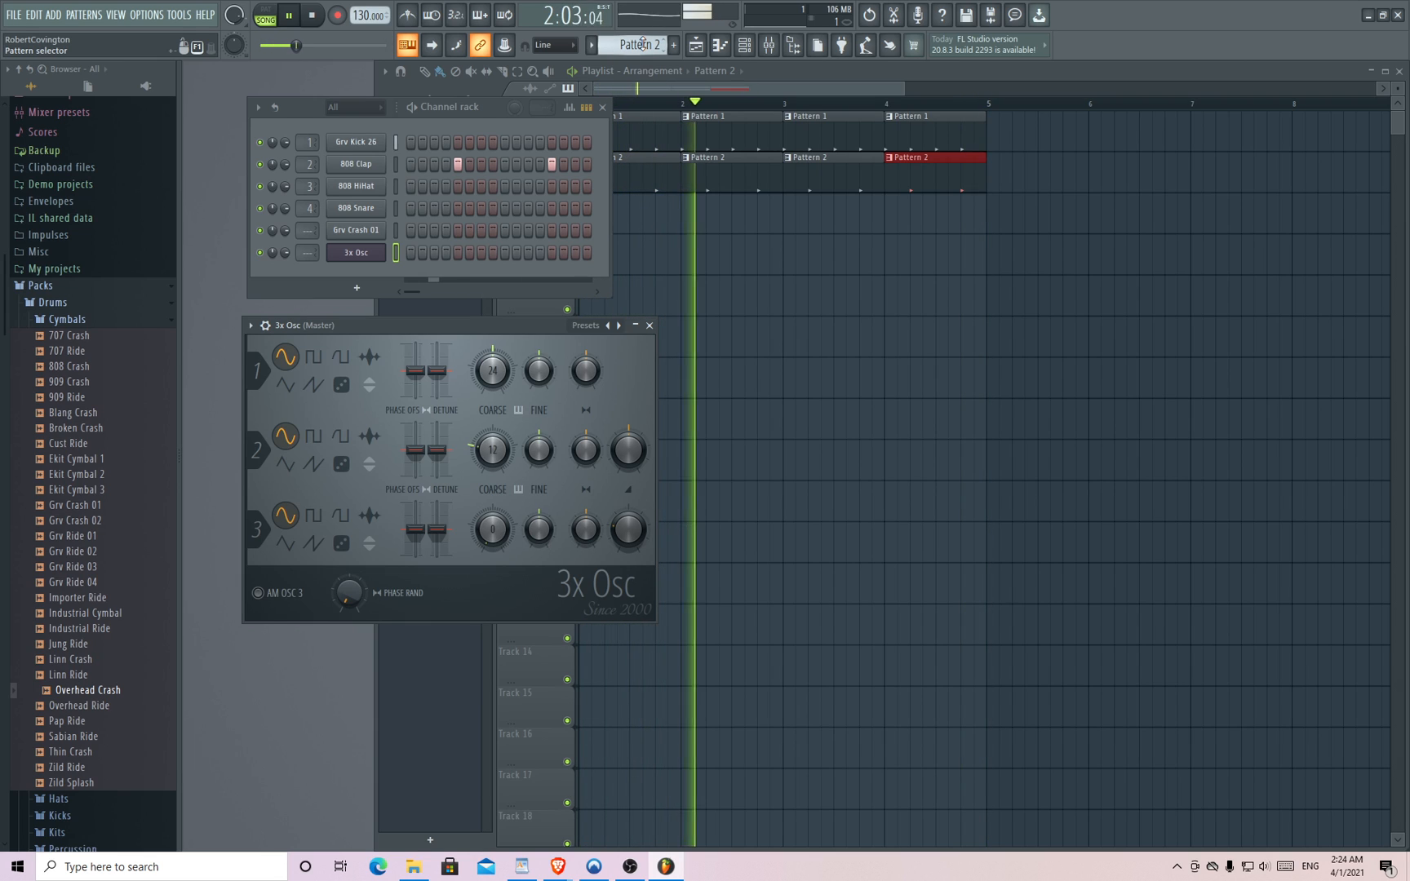
- Switch to the empty Pattern 3 and open the mixer
scroll(642, 45, "down", 1)
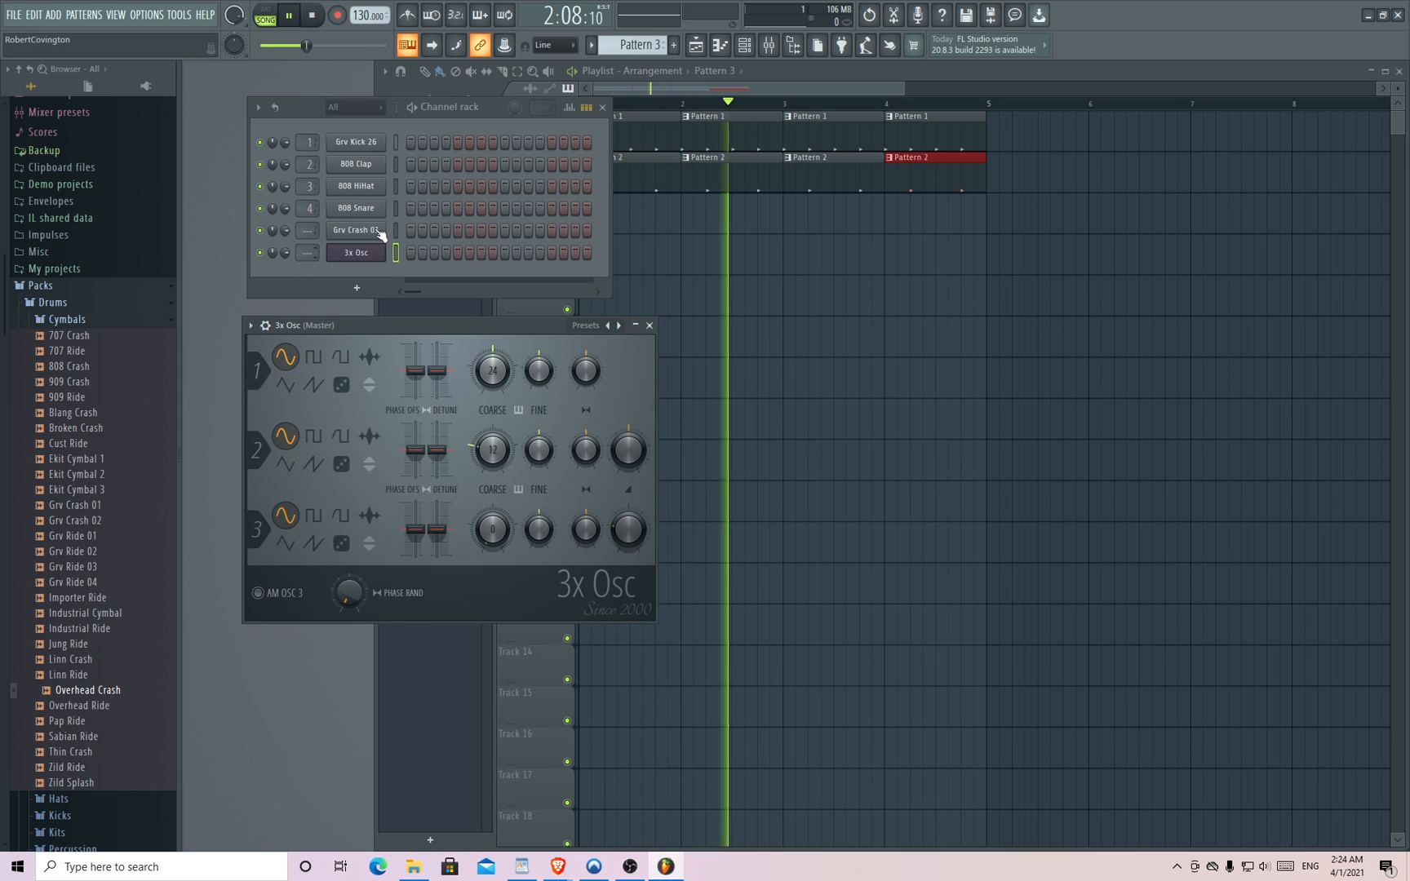
left_click(769, 45)
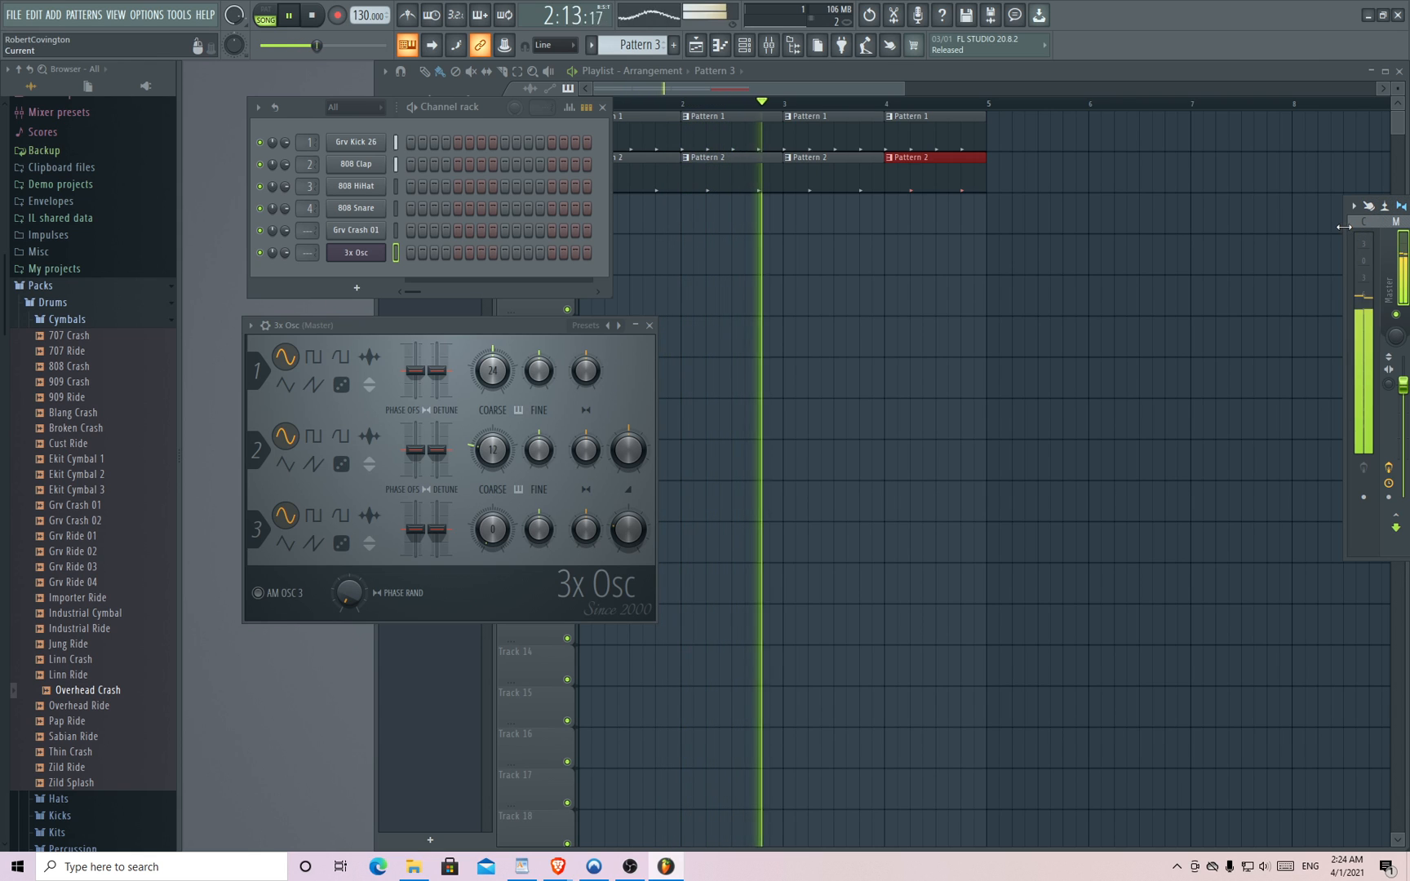
- Move the mixer fully into view below the channel rack
left_click_drag(1343, 227, 771, 226)
left_click_drag(1157, 208, 665, 397)
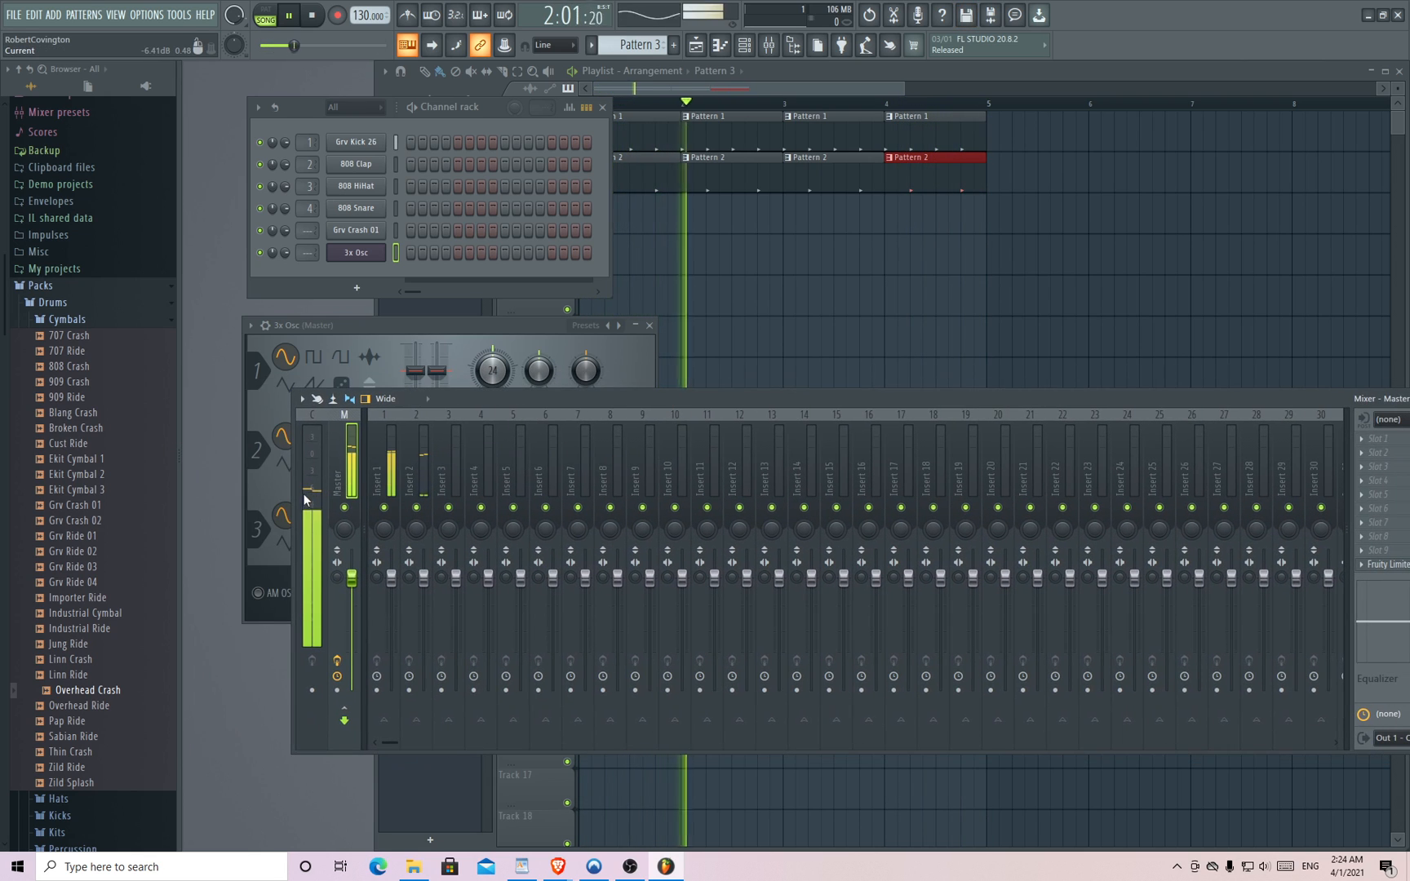
left_click_drag(304, 493, 413, 494)
left_click_drag(973, 403, 815, 407)
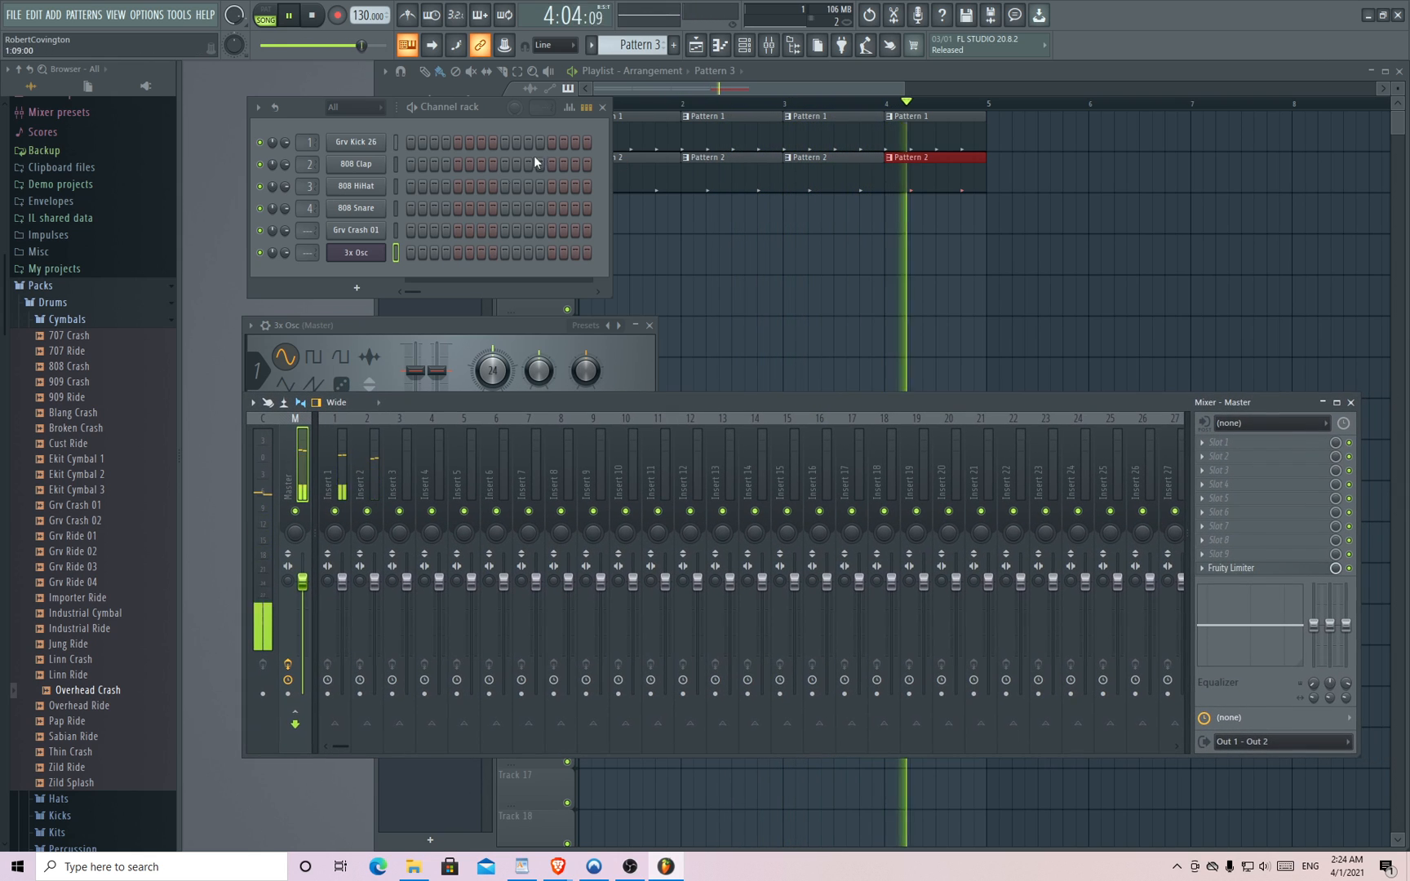
- Examine the mixer's insert tracks 1 to 4 to see which ones carry the playing kick and clap
left_click(367, 477)
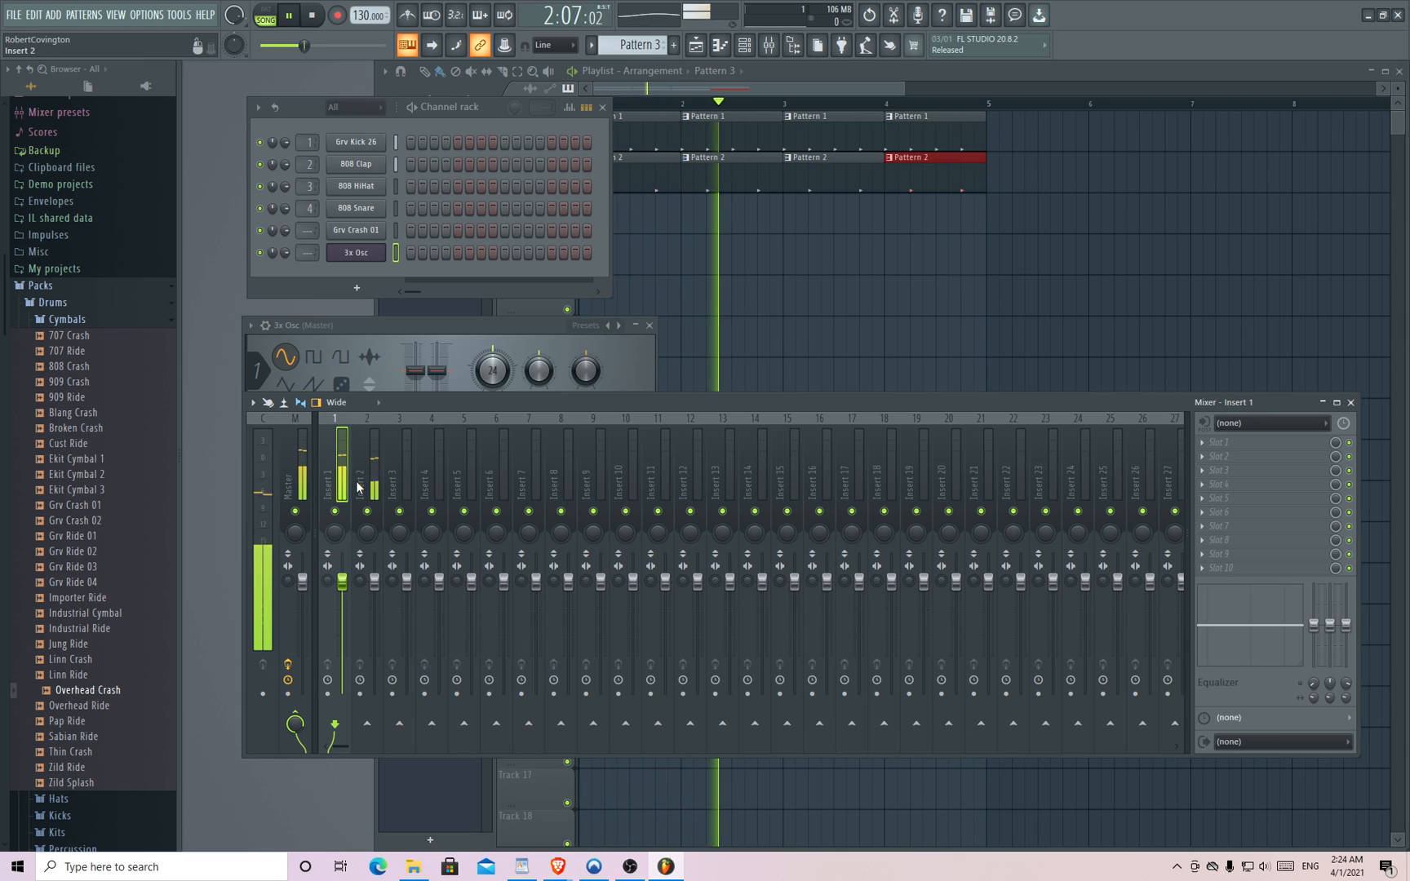
left_click(393, 487)
left_click(430, 486)
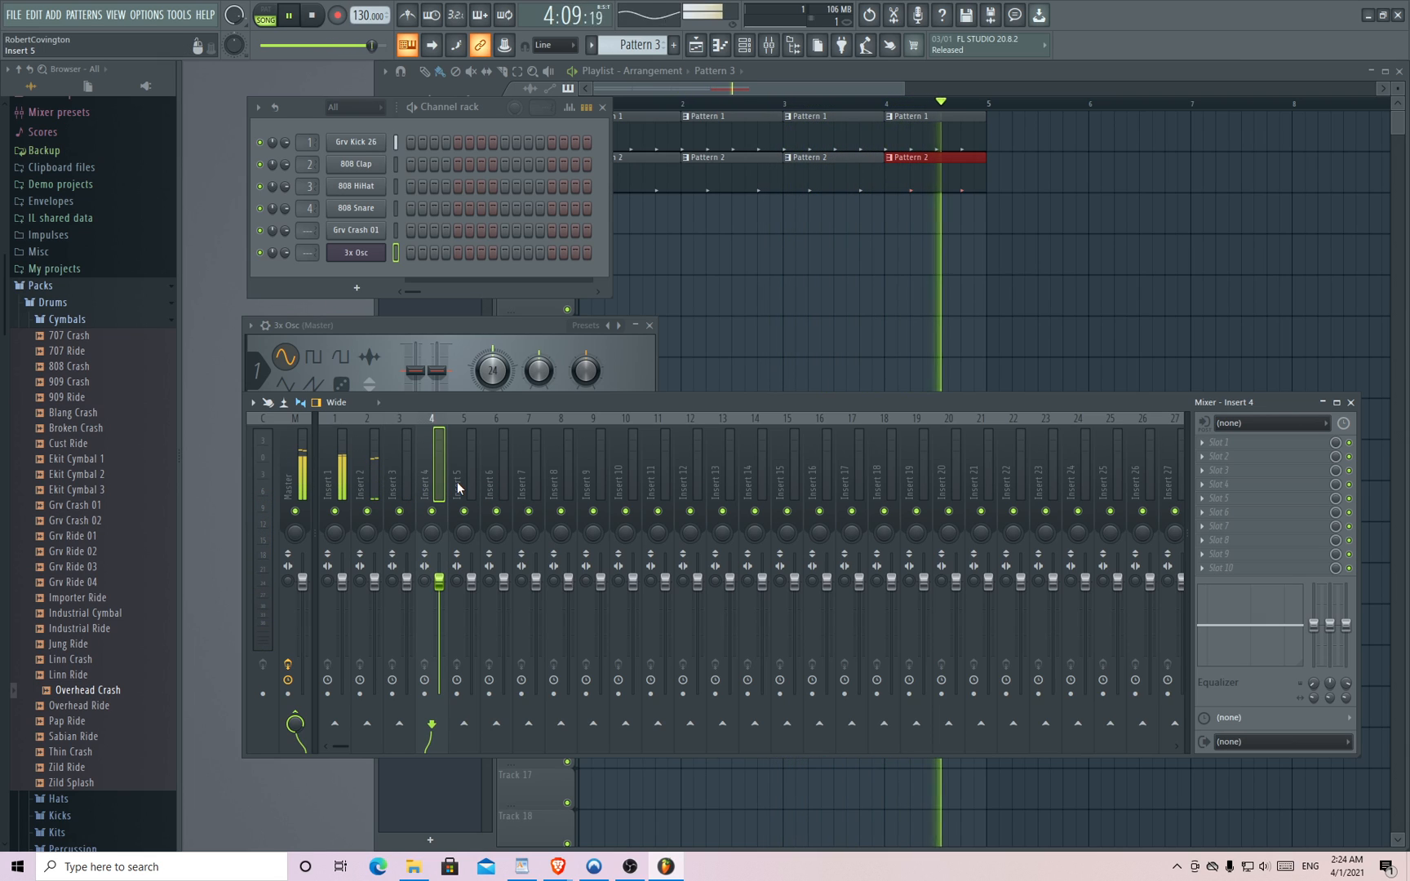
left_click(400, 475)
left_click(367, 477)
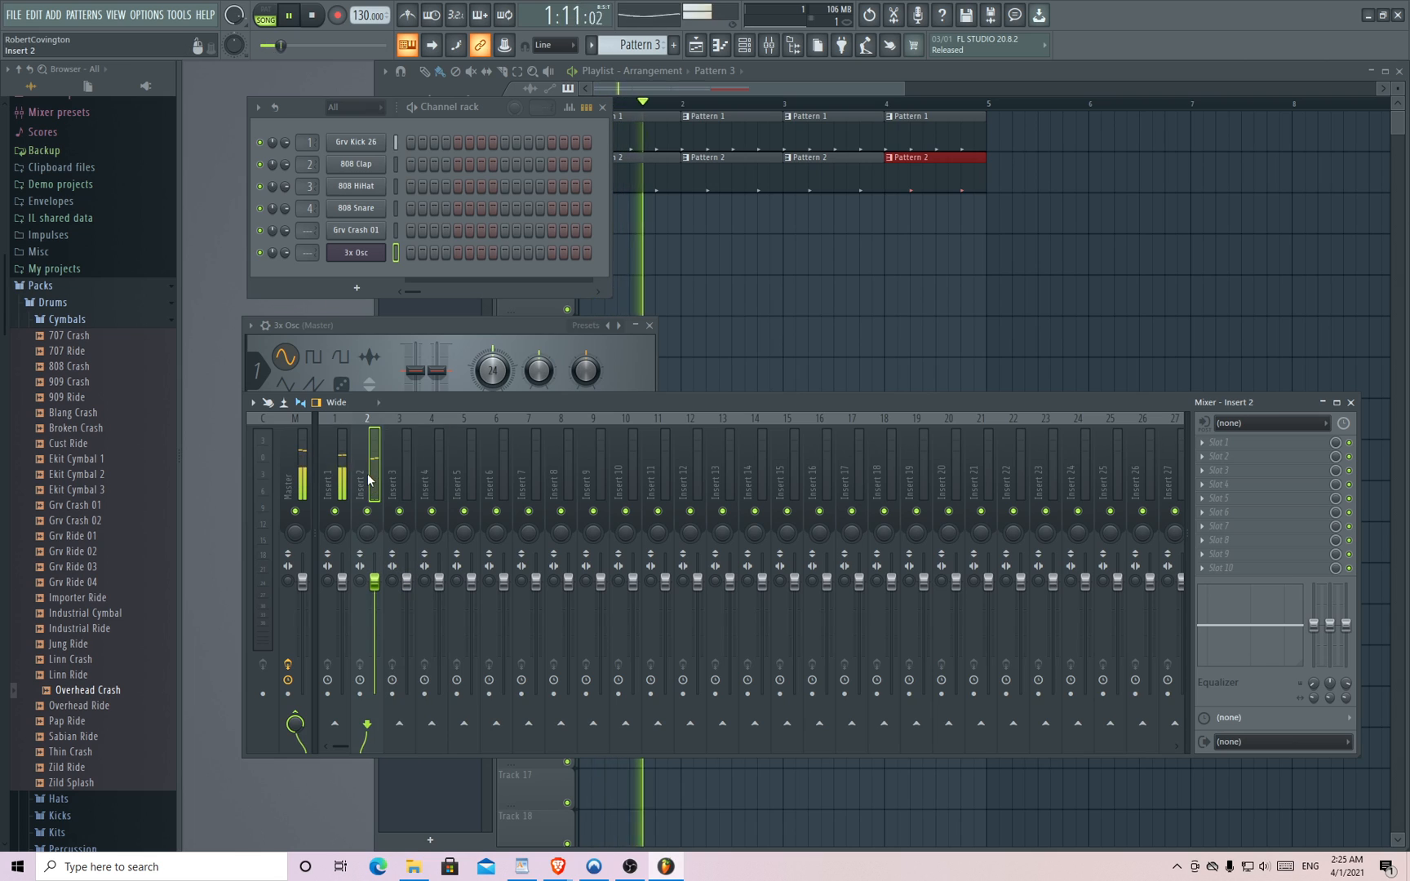
left_click(342, 479)
left_click(368, 477)
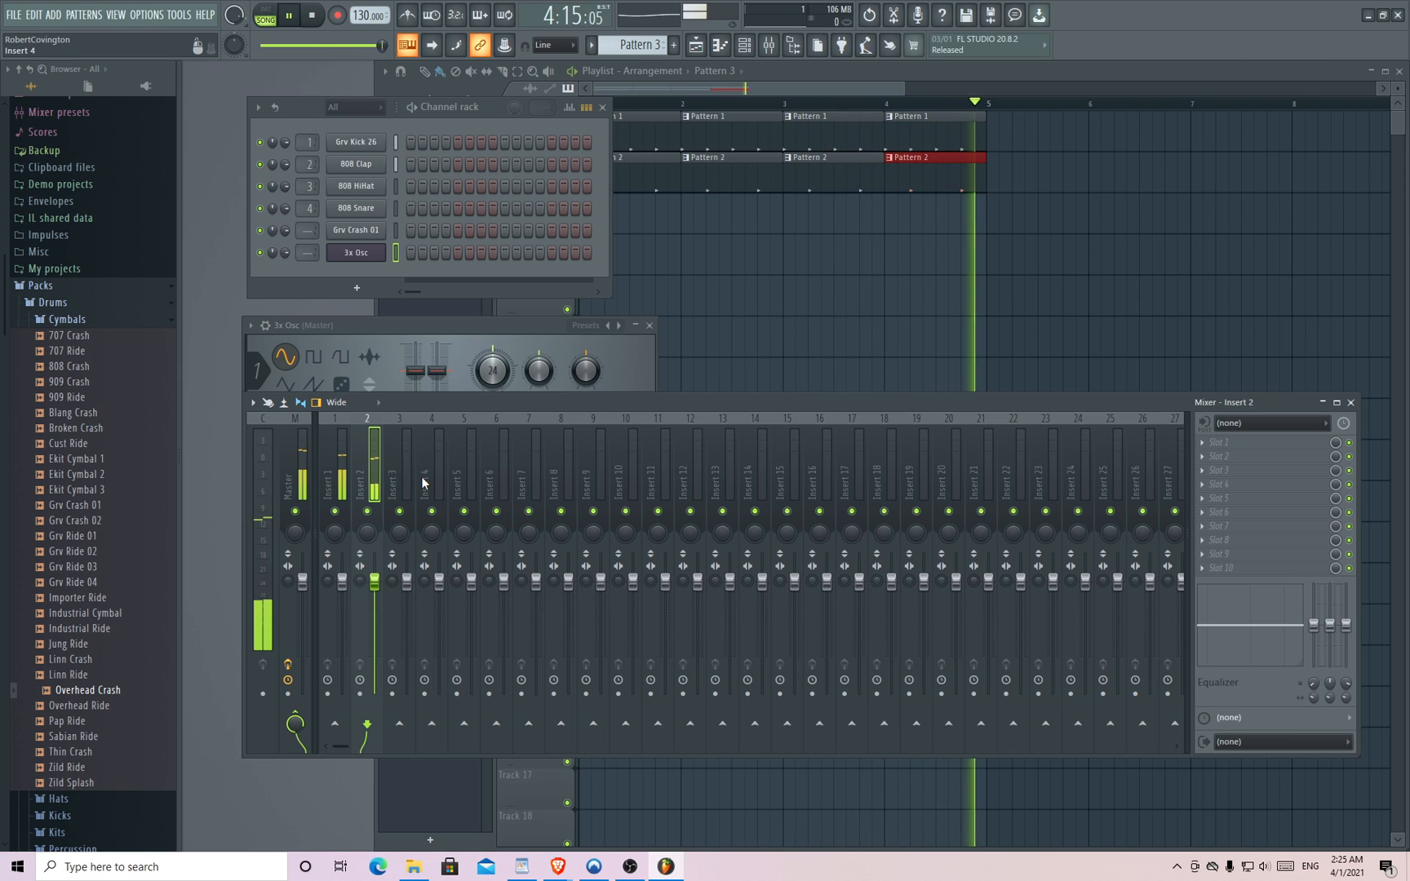
left_click(328, 473)
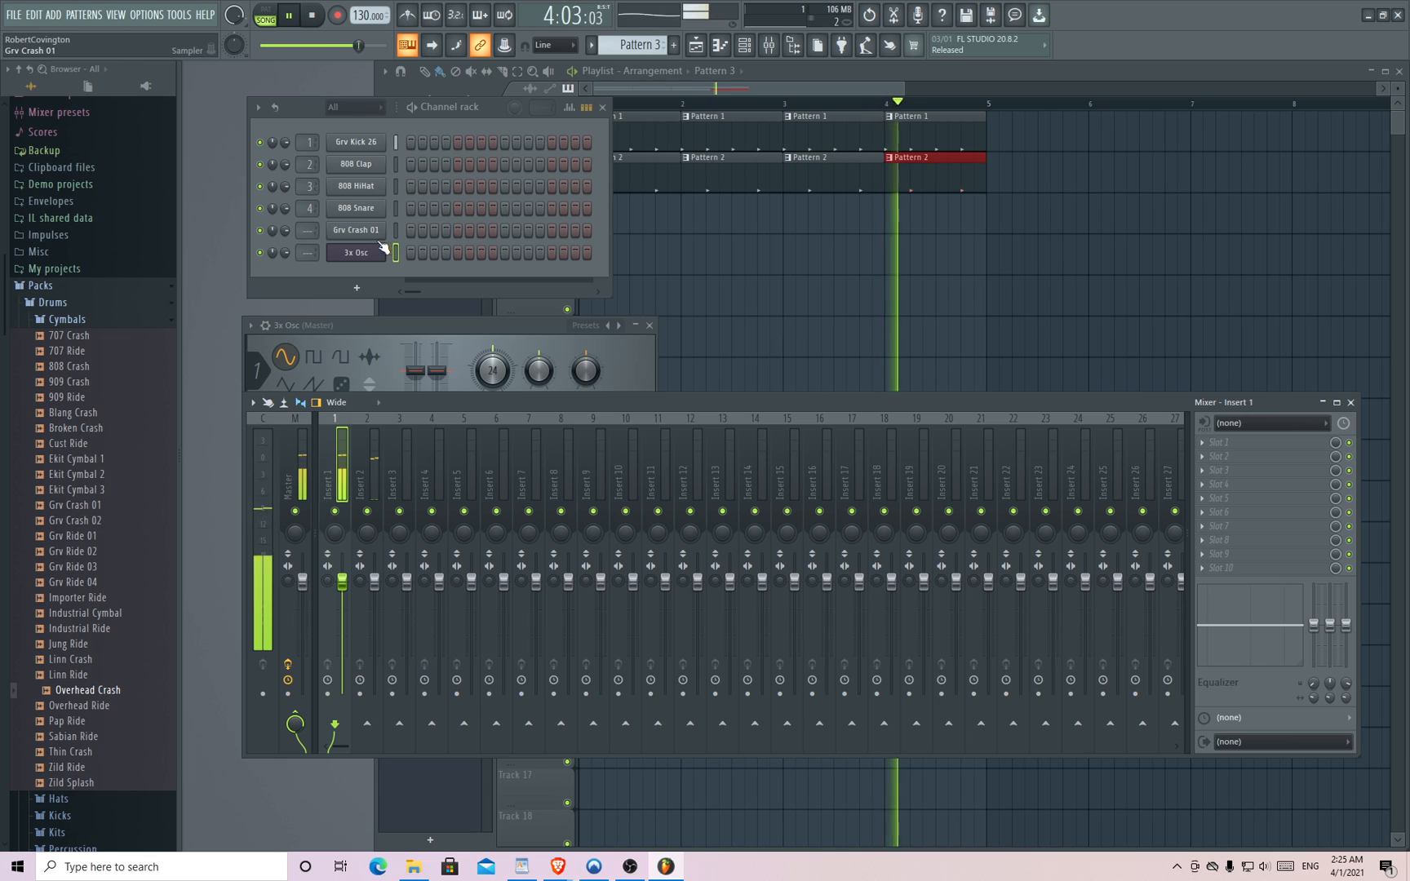
- Route the 3x Osc channel to mixer insert 5 and open its piano roll
scroll(310, 251, "up", 3)
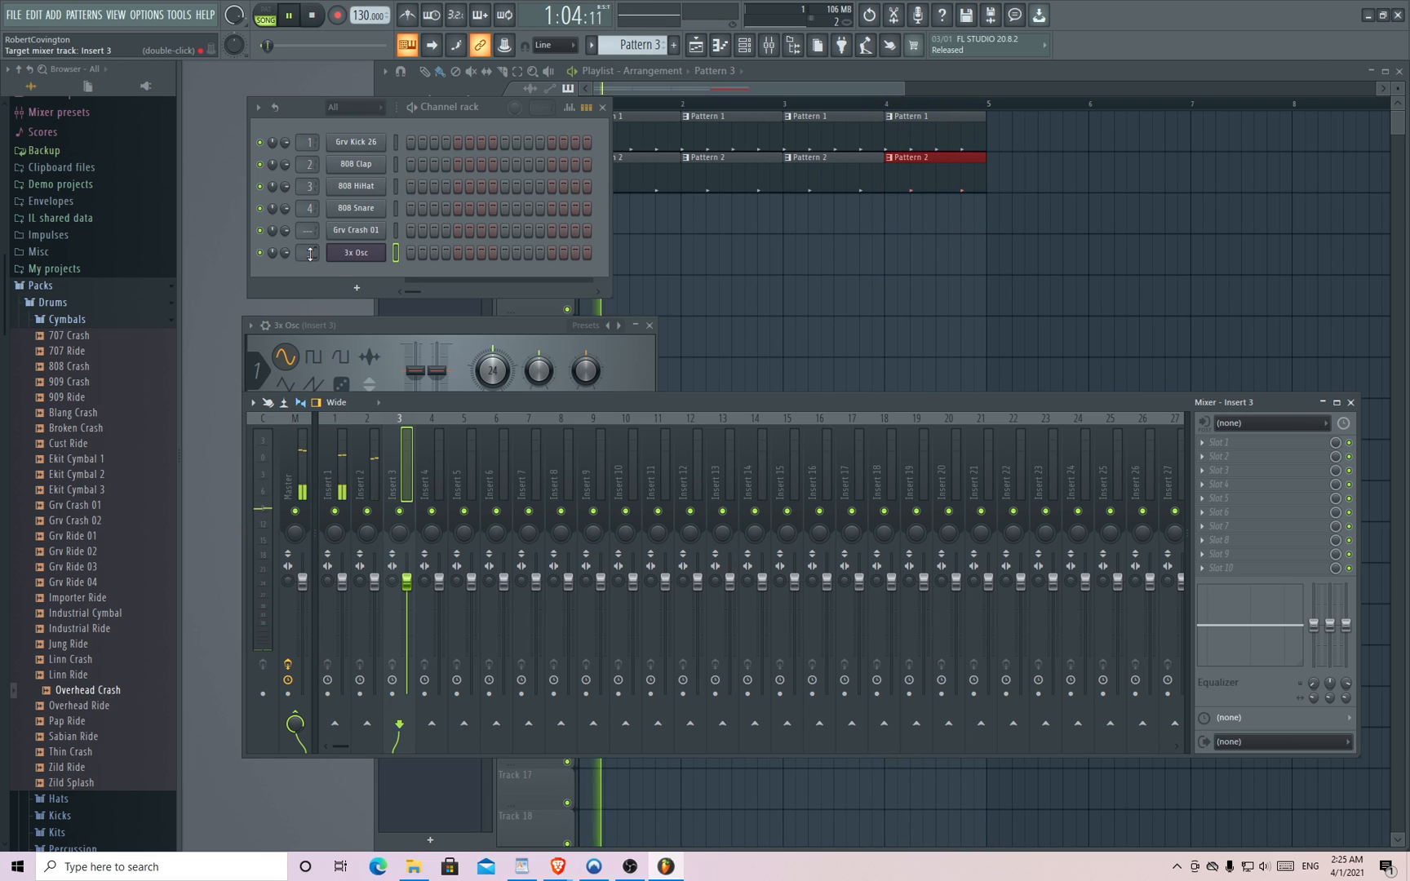
scroll(311, 253, "up", 2)
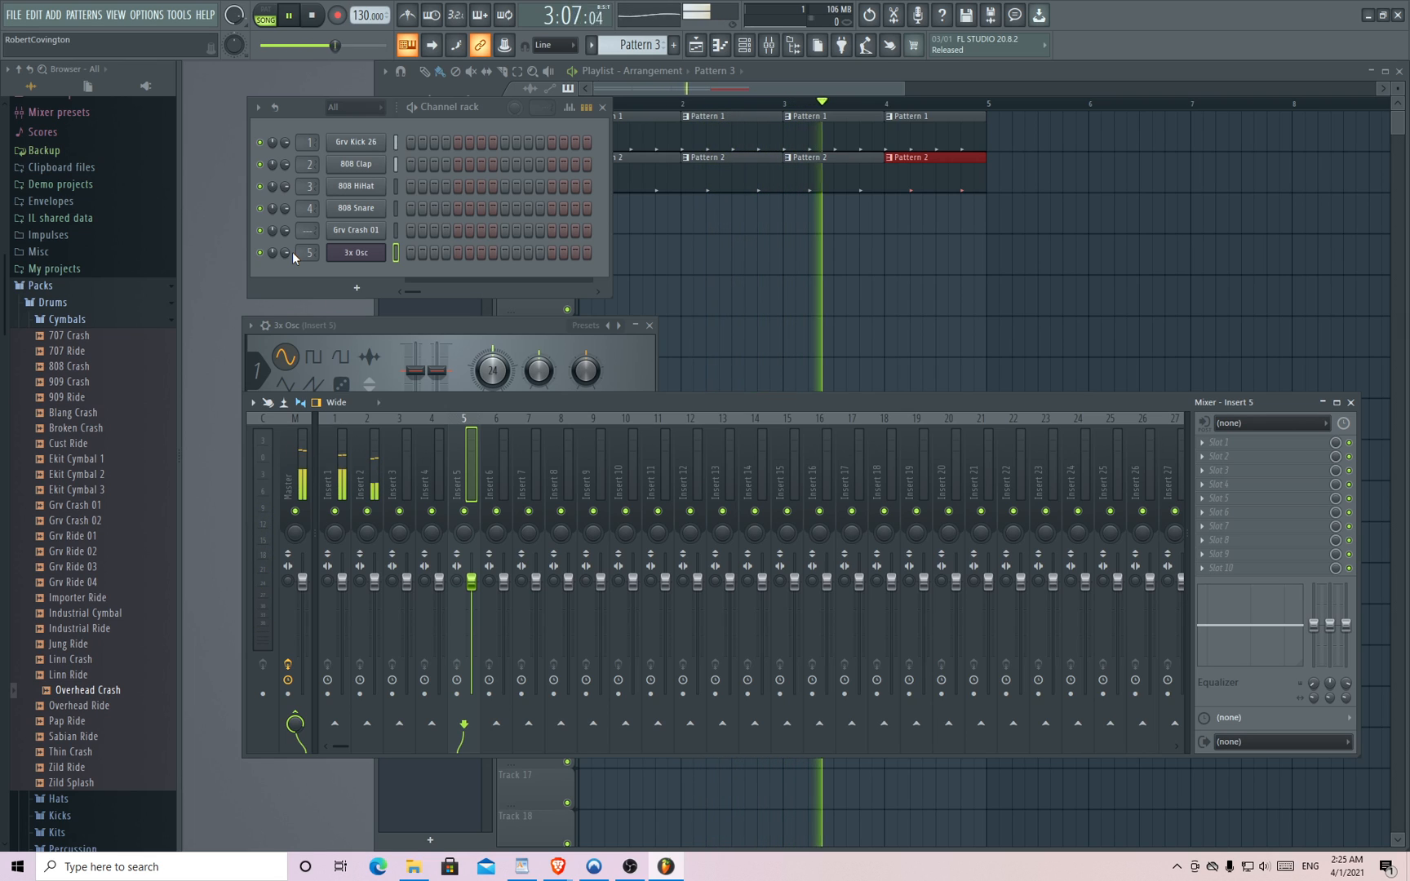
right_click(352, 253)
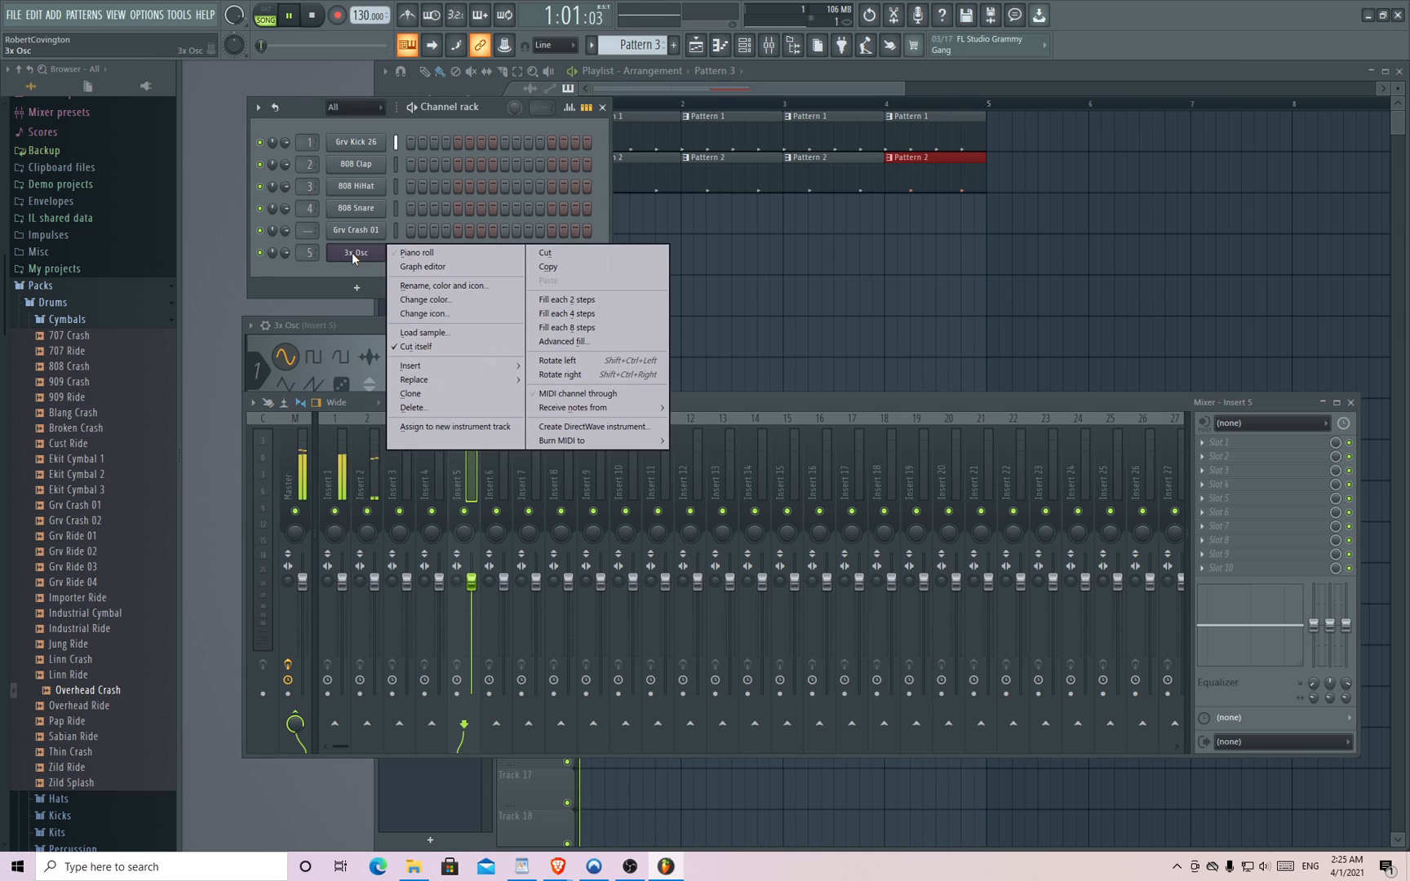
left_click(393, 254)
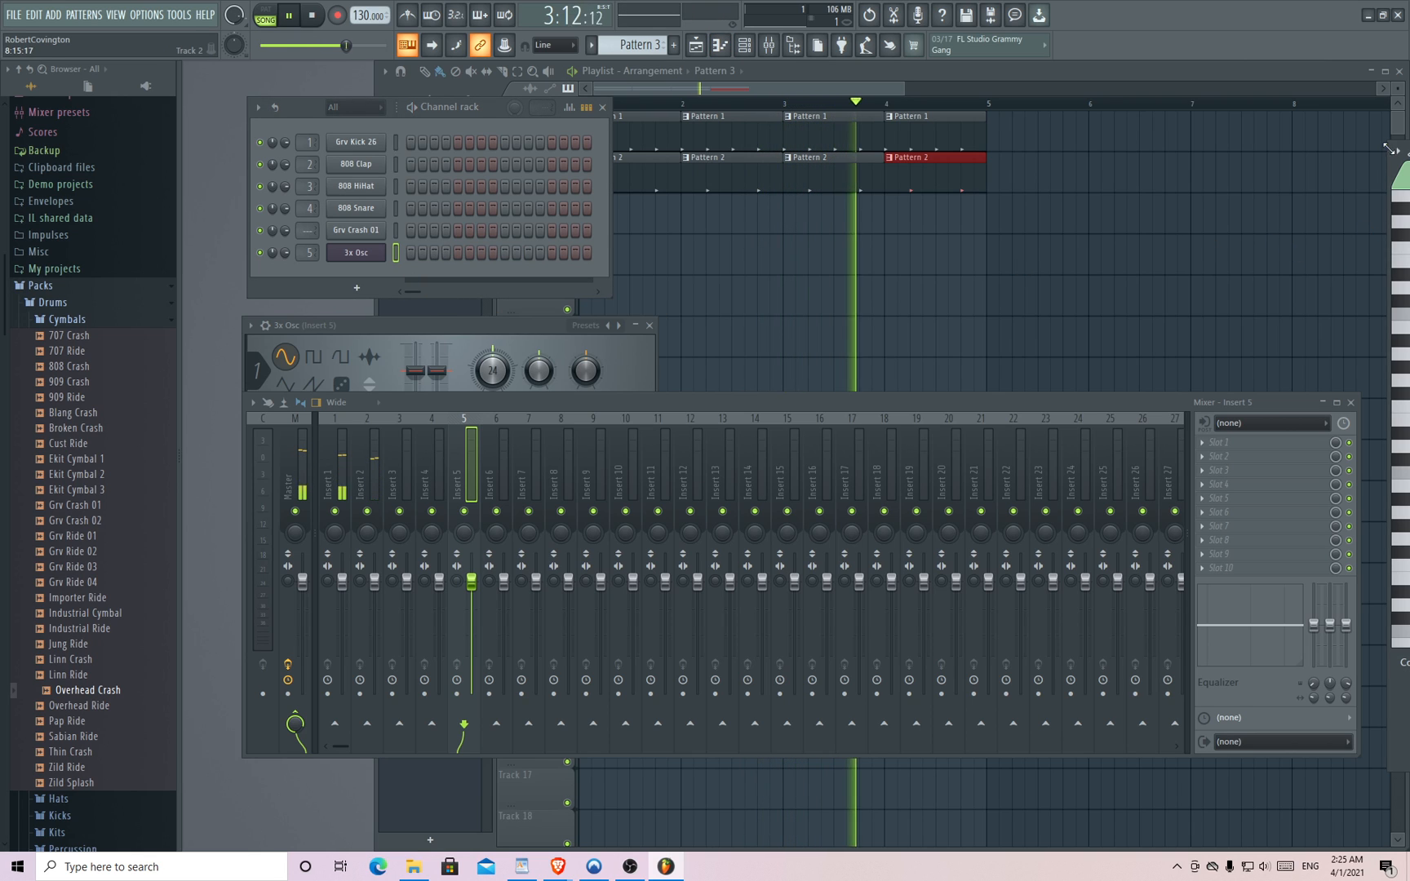
- Bring the piano roll into view and place it over the mixer and playlist
left_click_drag(1399, 152, 234, 135)
left_click_drag(196, 245, 699, 257)
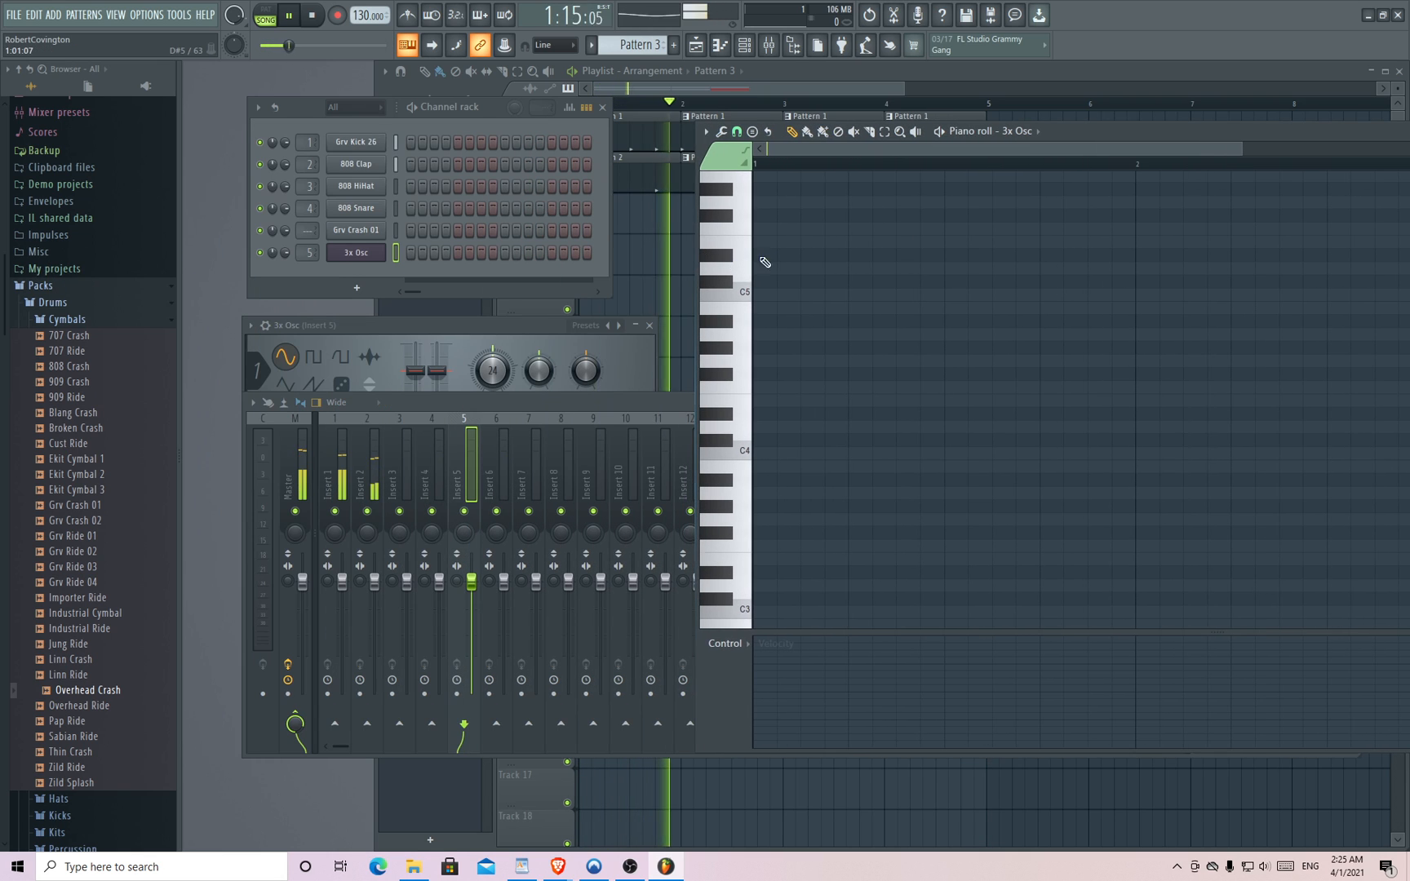
left_click_drag(1117, 135, 767, 208)
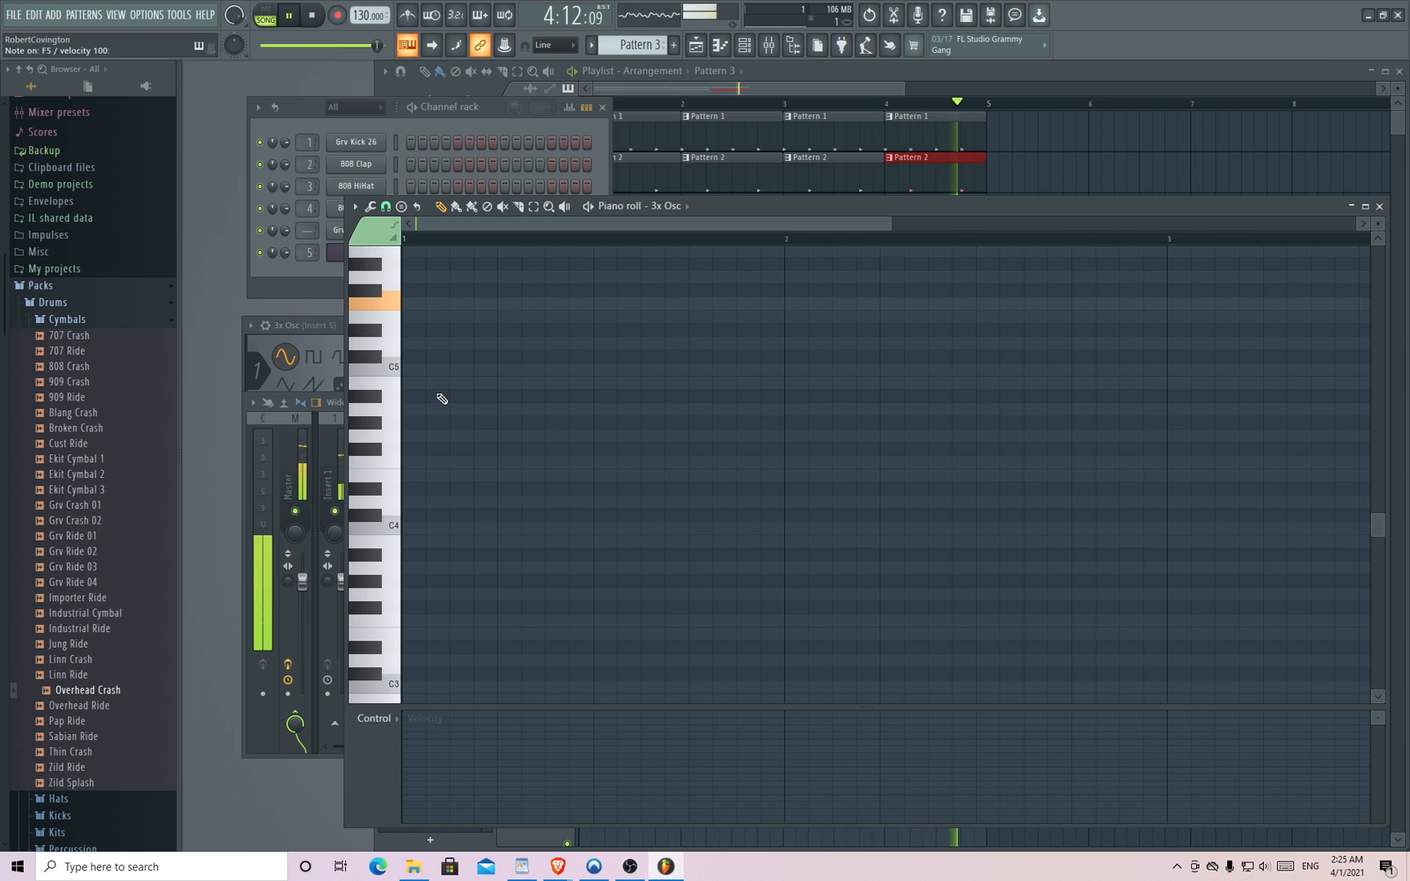
- Bring the 3x Osc window in front of the piano roll and stop playback
left_click(338, 327)
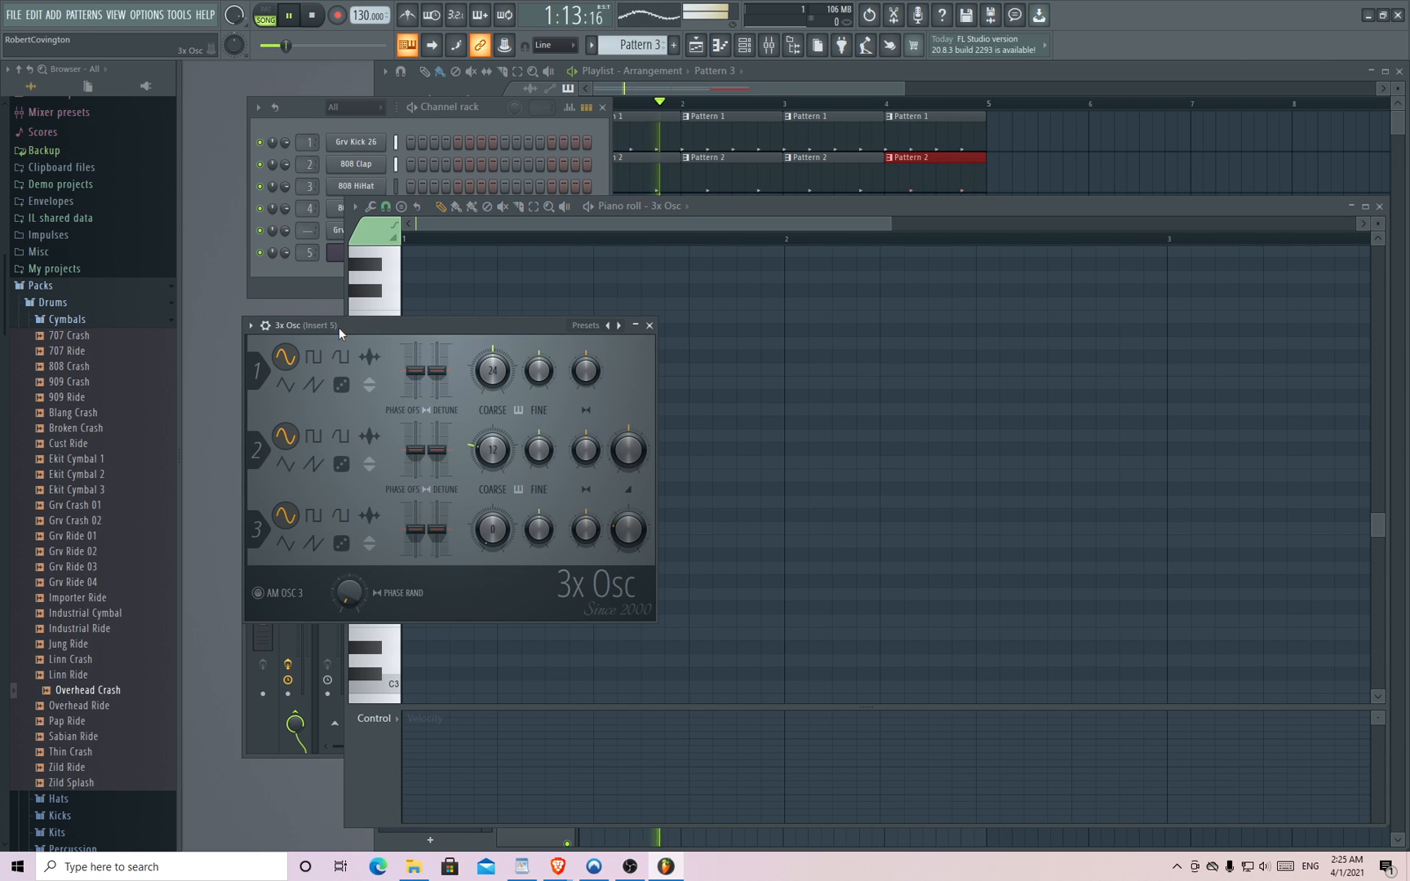
left_click_drag(338, 328, 519, 369)
left_click(316, 16)
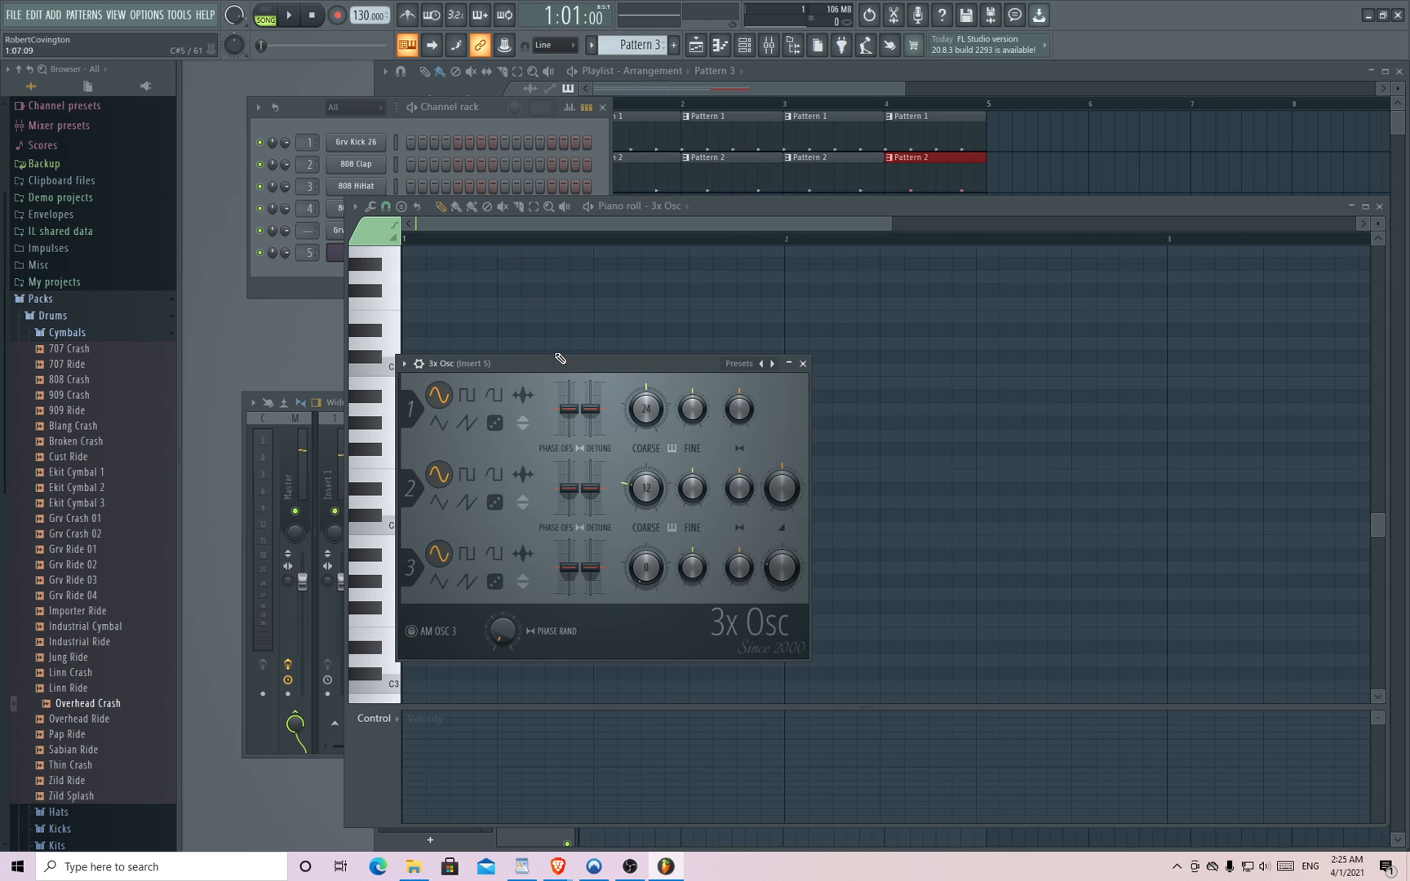
left_click_drag(570, 362, 597, 286)
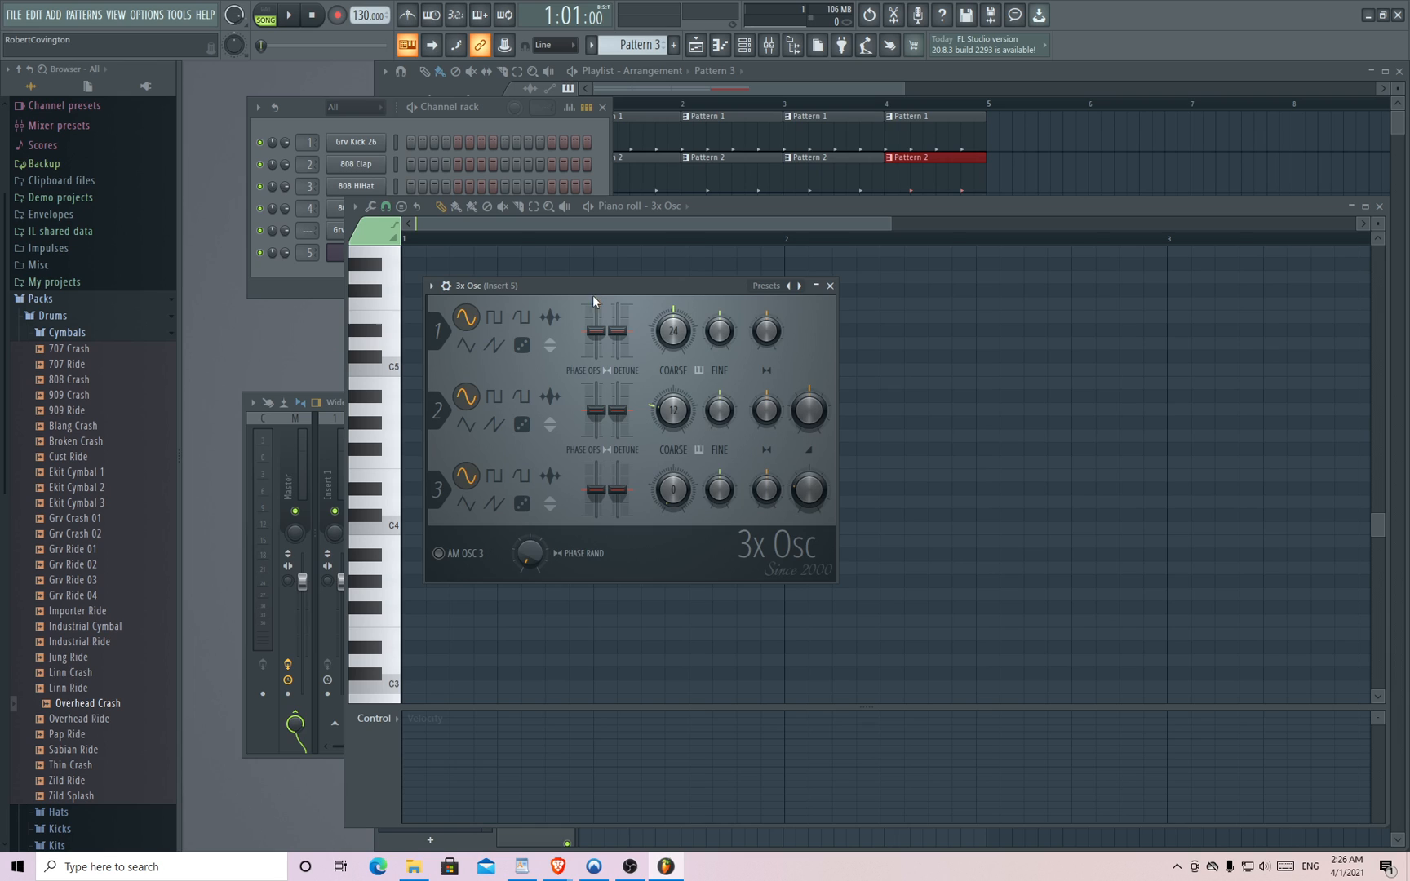
left_click_drag(592, 295, 588, 264)
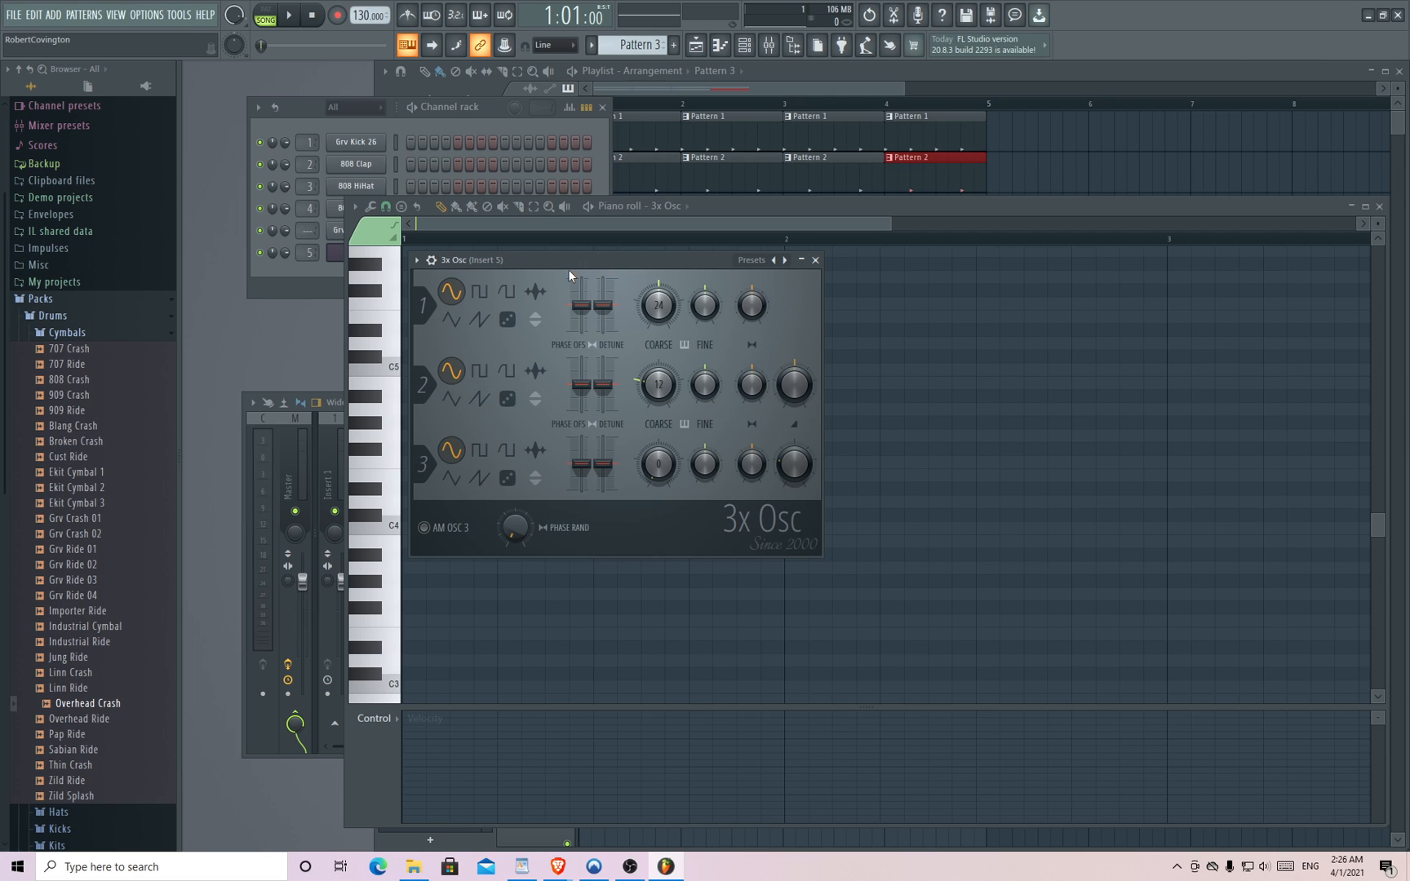
- Try square and other waveforms on oscillator 1 while sounding a test note, and set it to sawtooth
left_click(481, 292)
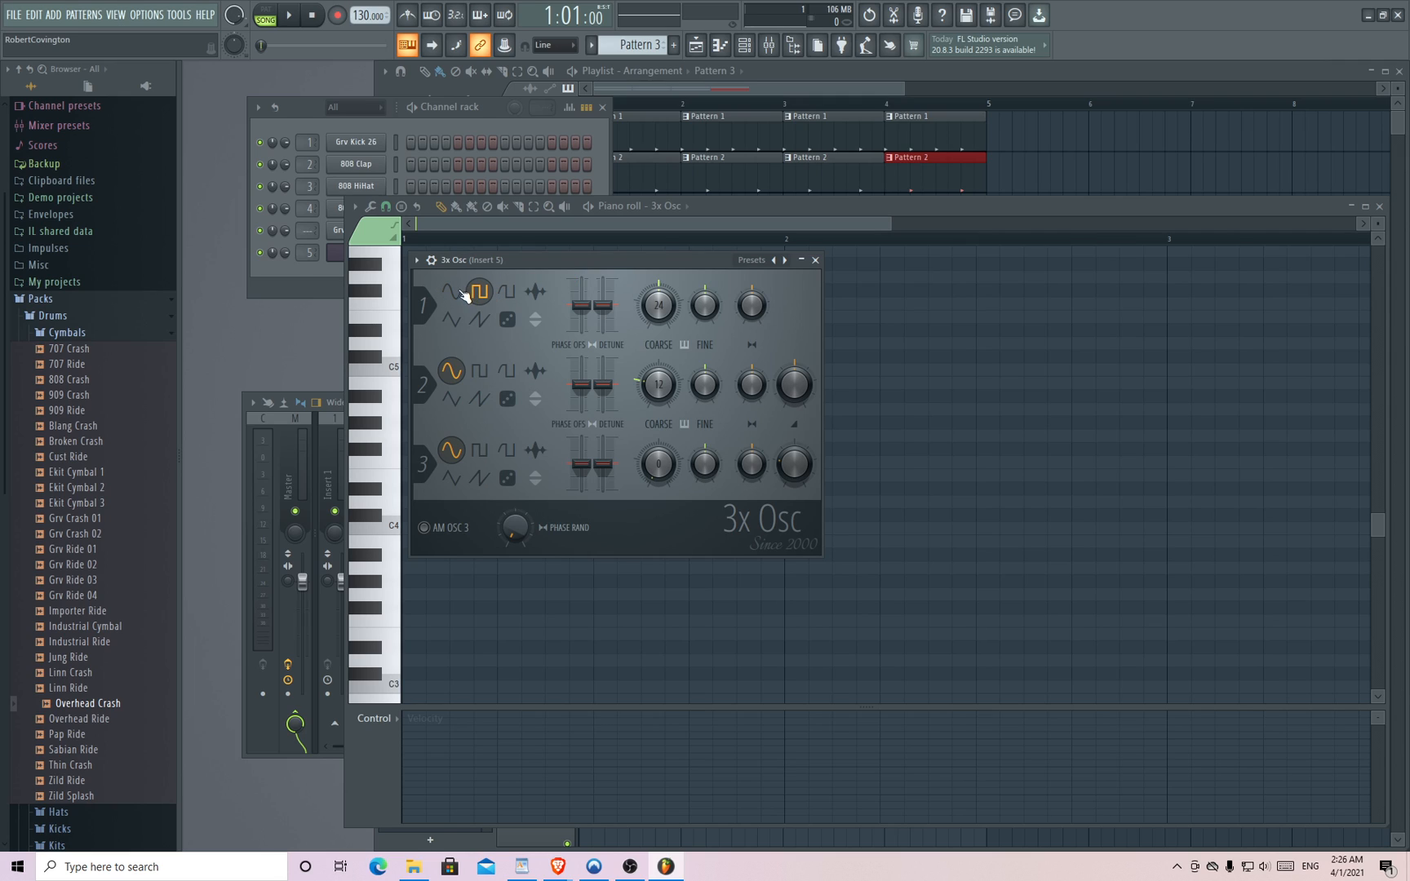
left_click(457, 294)
key("r")
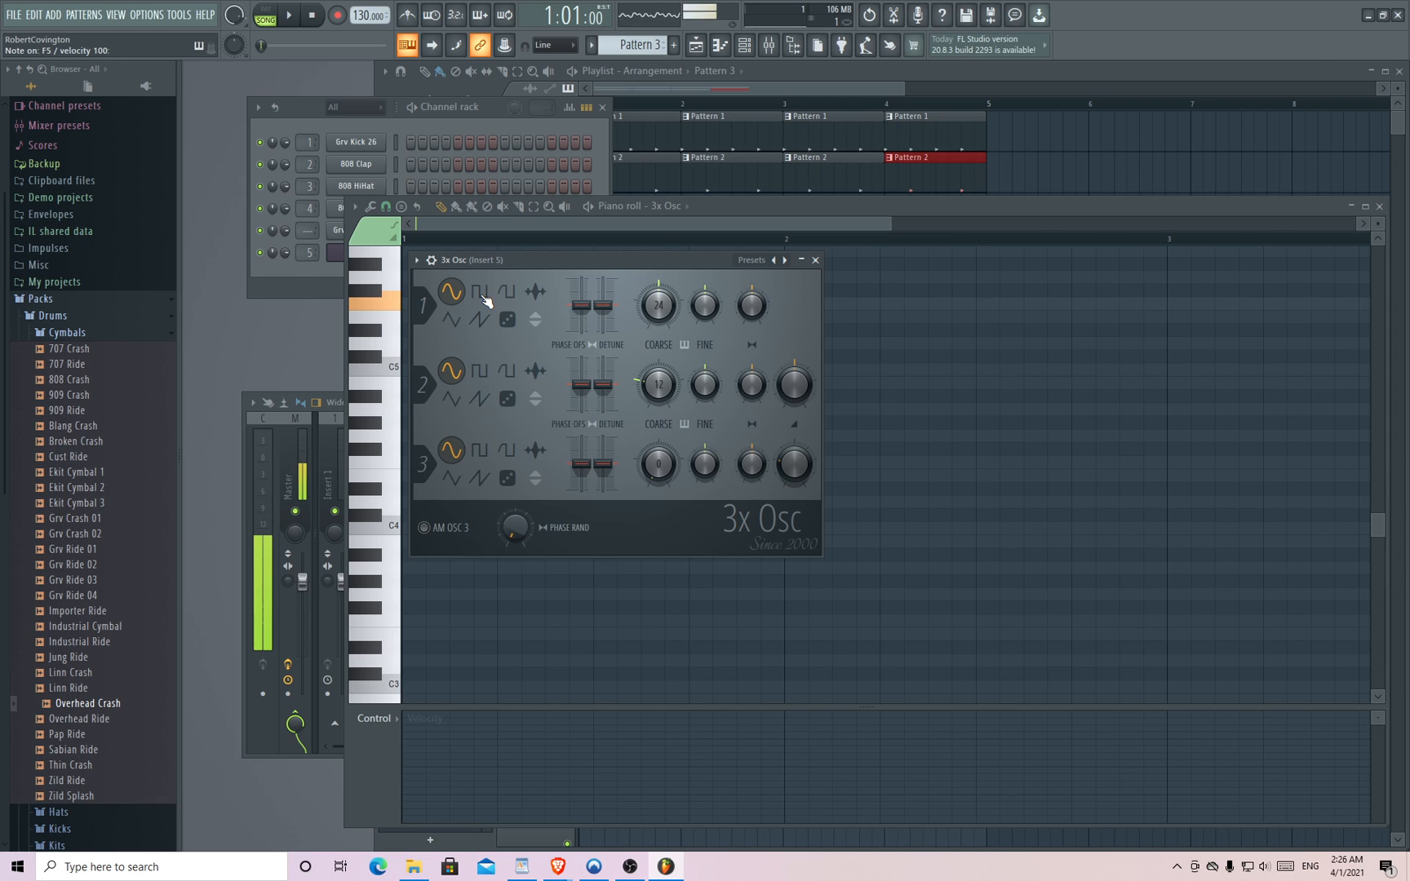
left_click(485, 297)
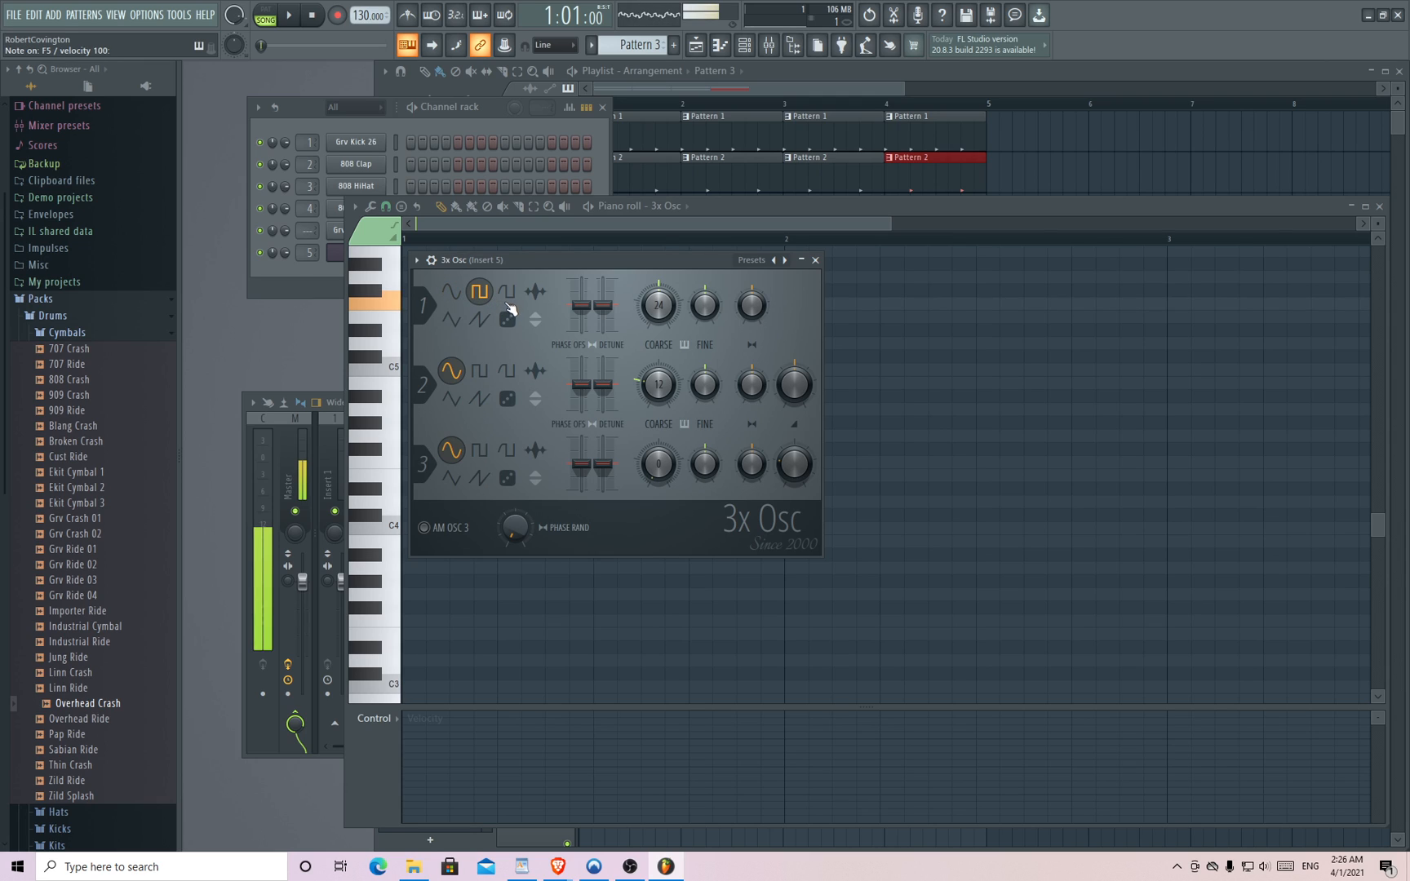
left_click(514, 295)
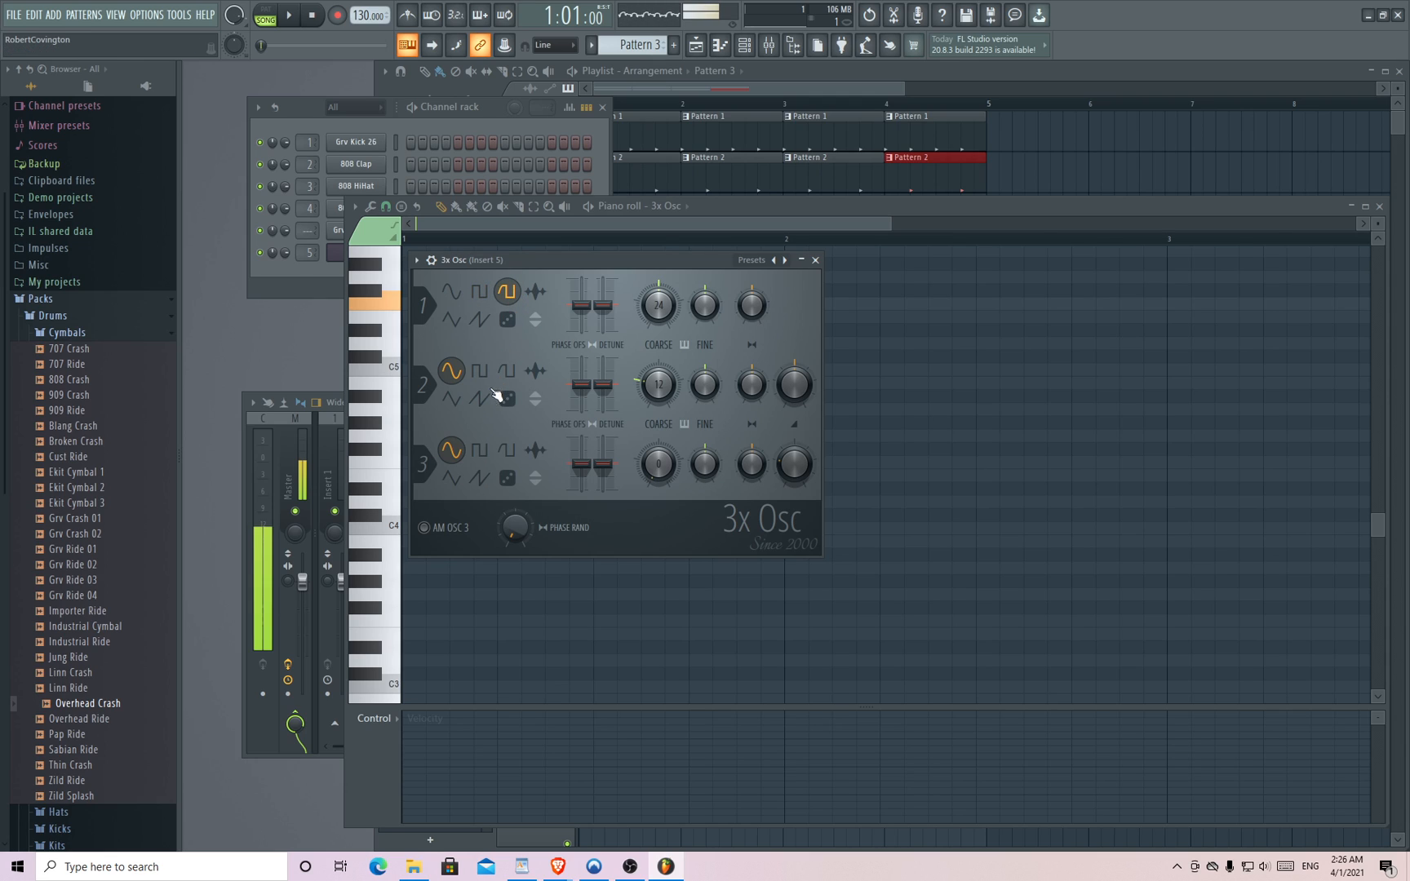
left_click(482, 323)
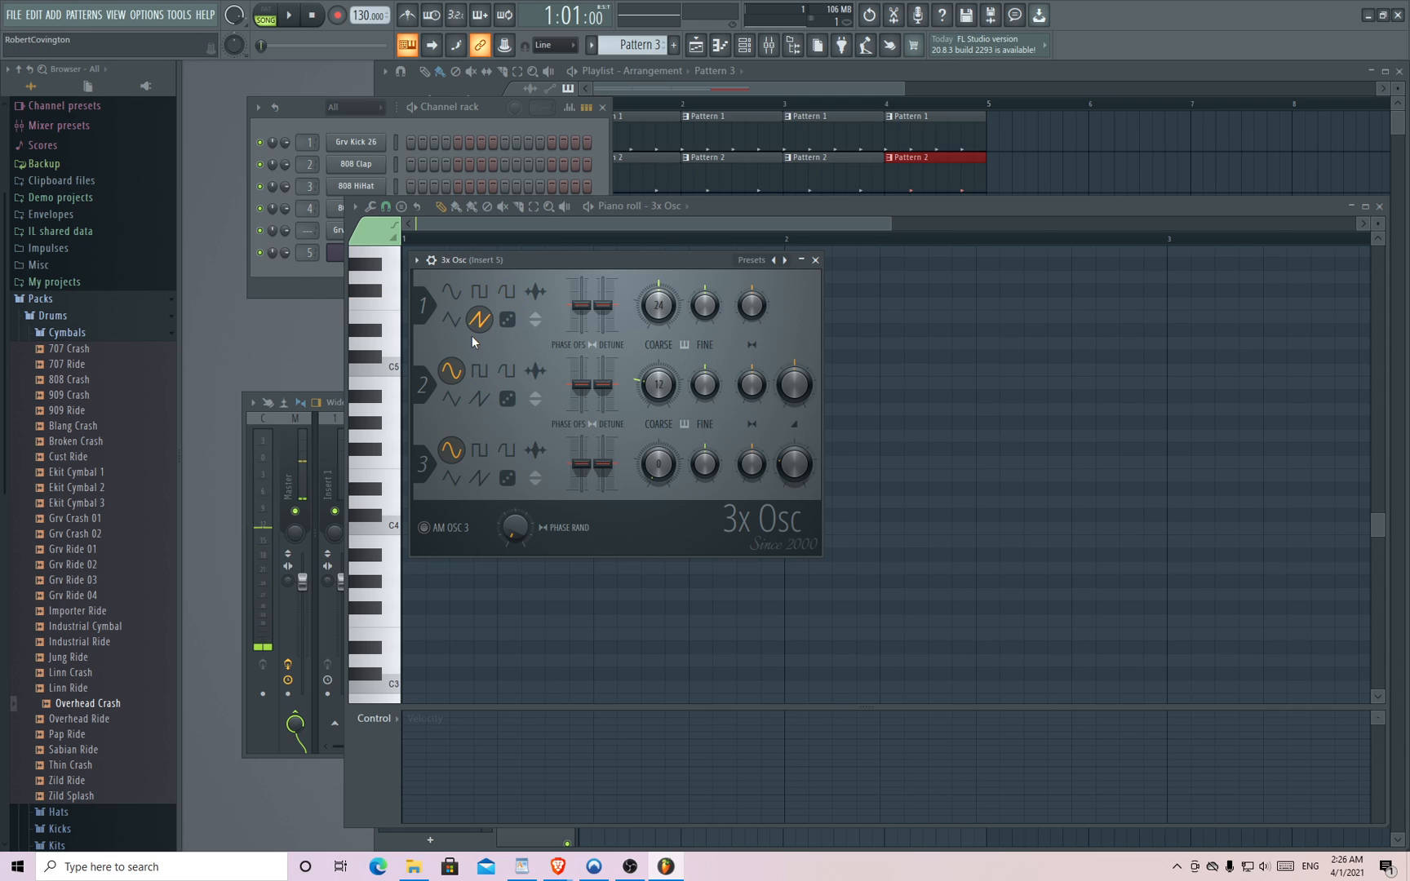
- Play several test notes between C4 and G4 to hear the 3x Osc sound
key("c")
key("c")
key("v")
key("b")
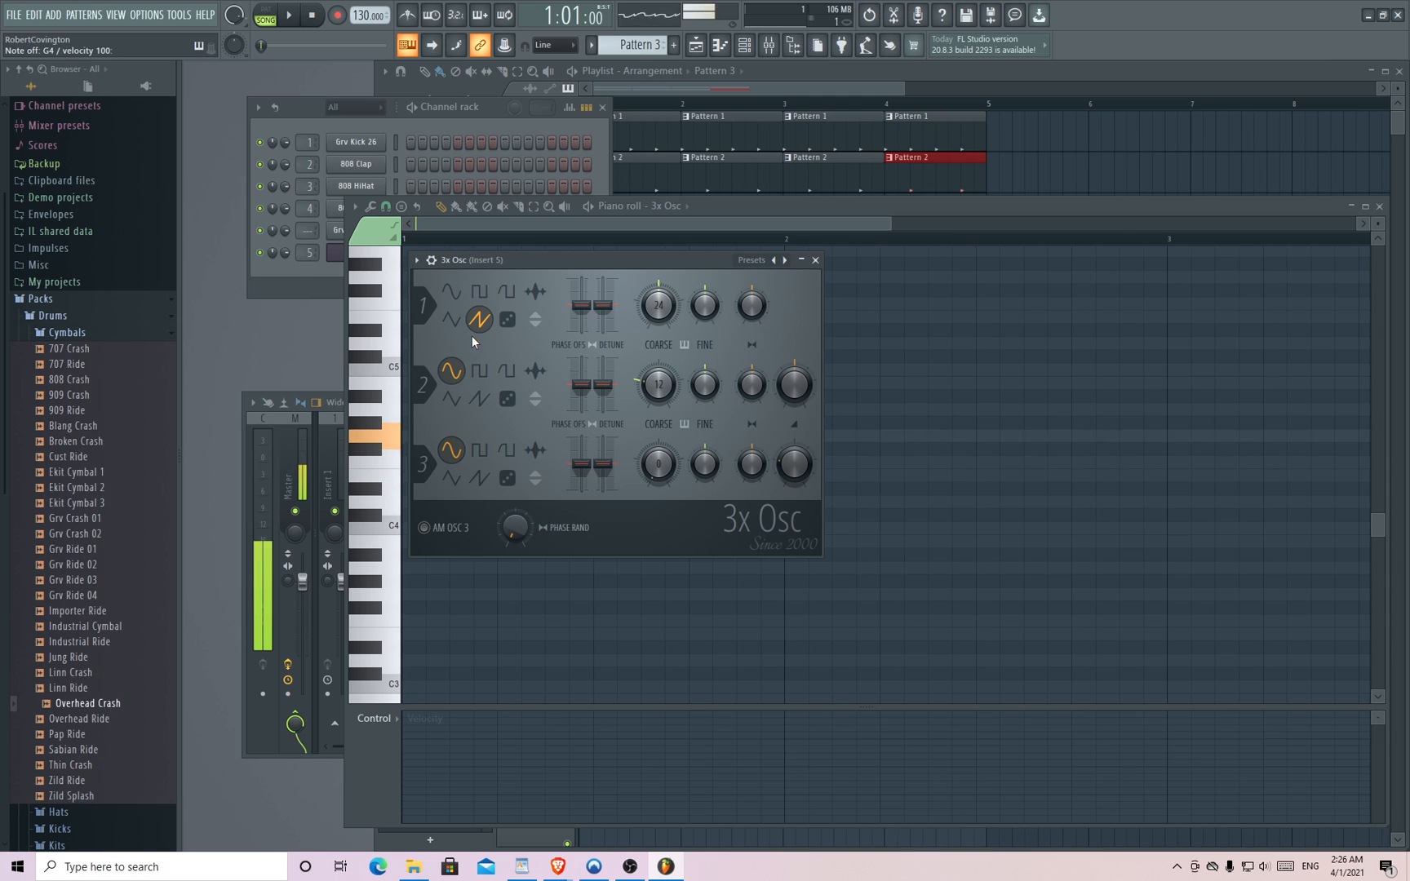
key("x")
key("z")
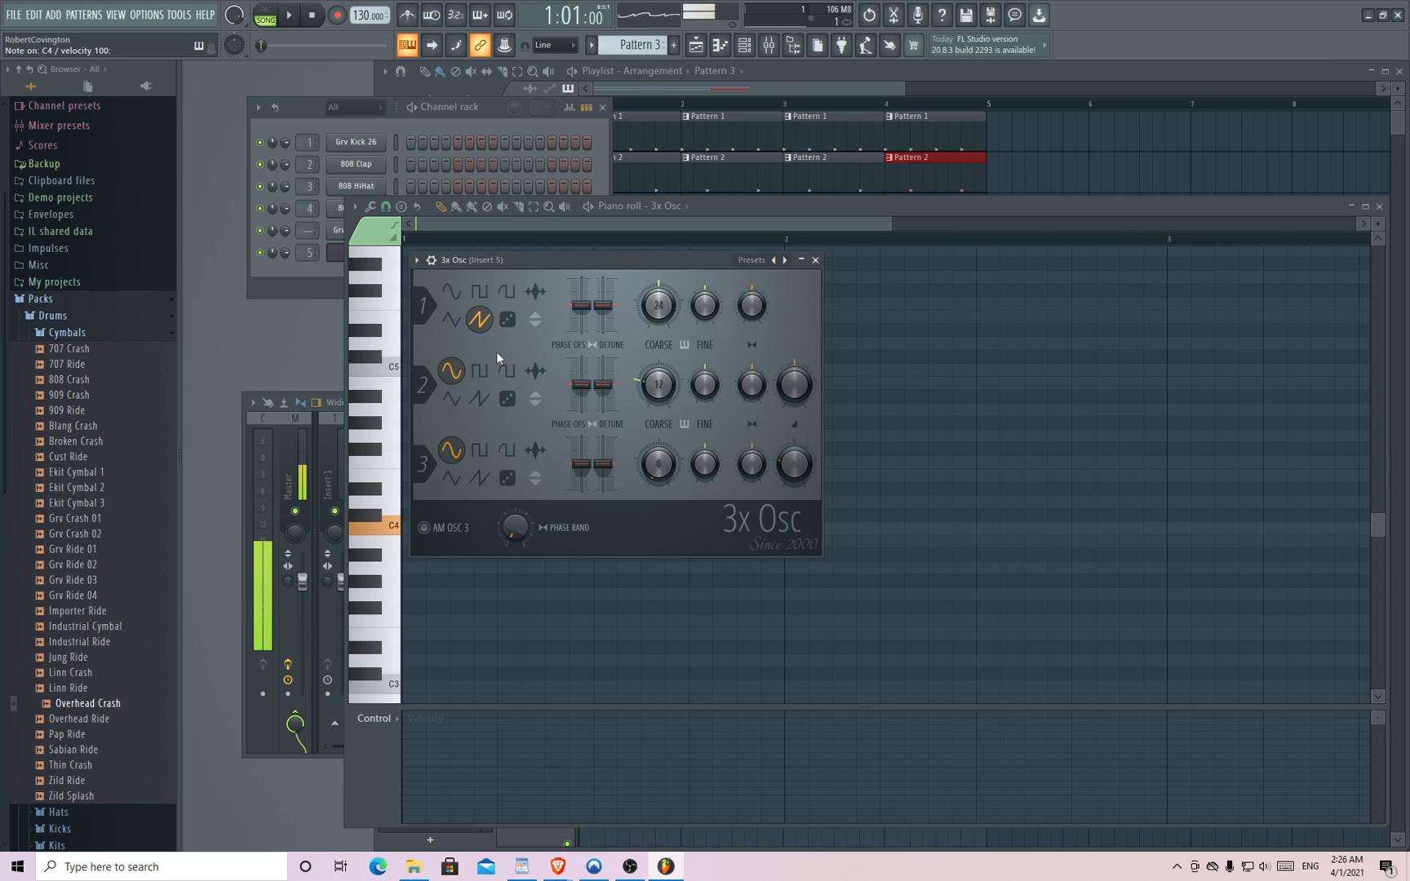
- Set oscillator 2 to the sawtooth shape and oscillator 3 to square, and sound C4 as a test
left_click(480, 399)
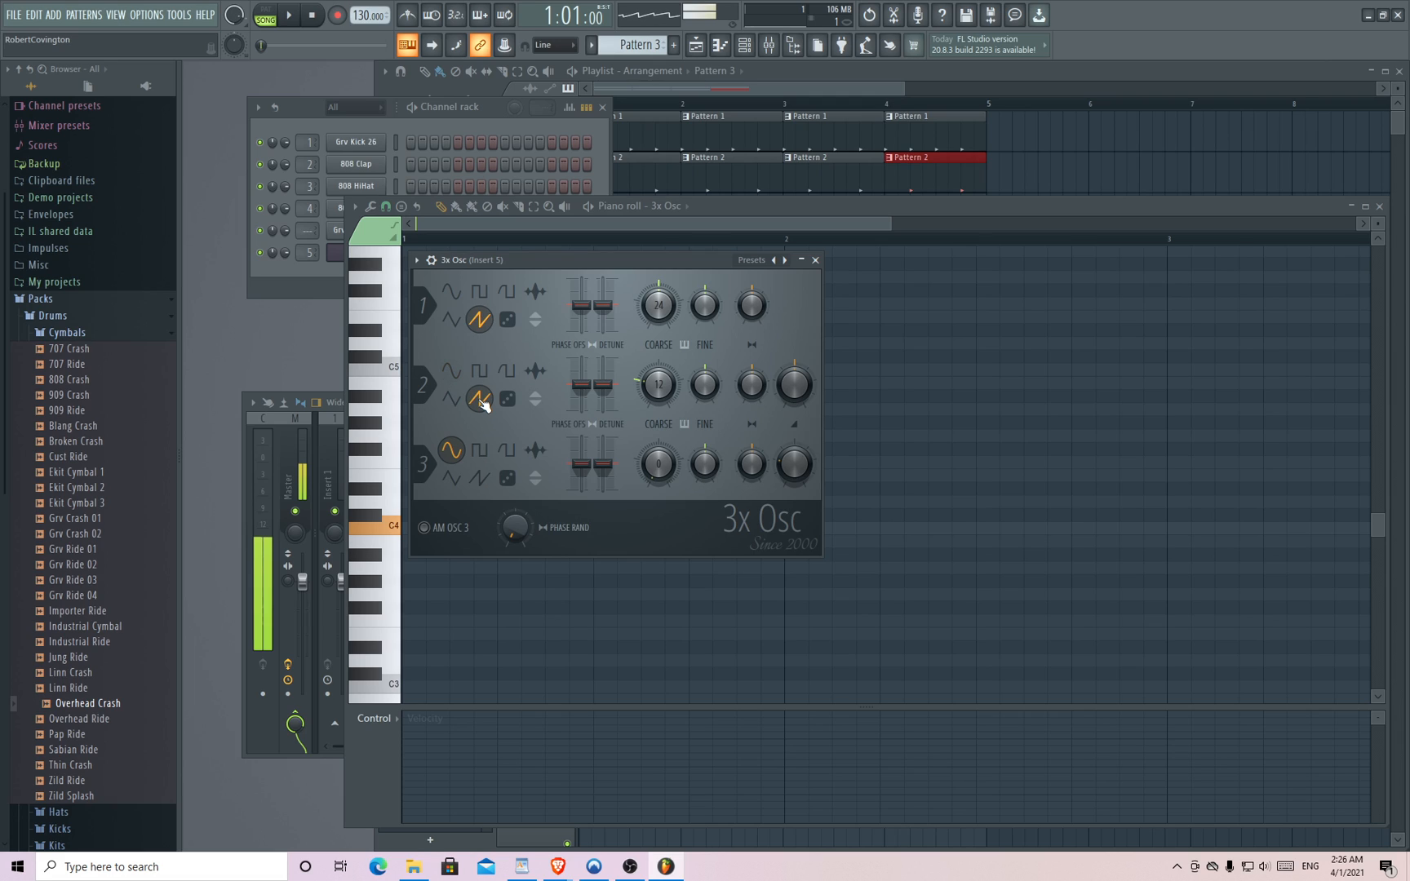
left_click(480, 449)
key("z")
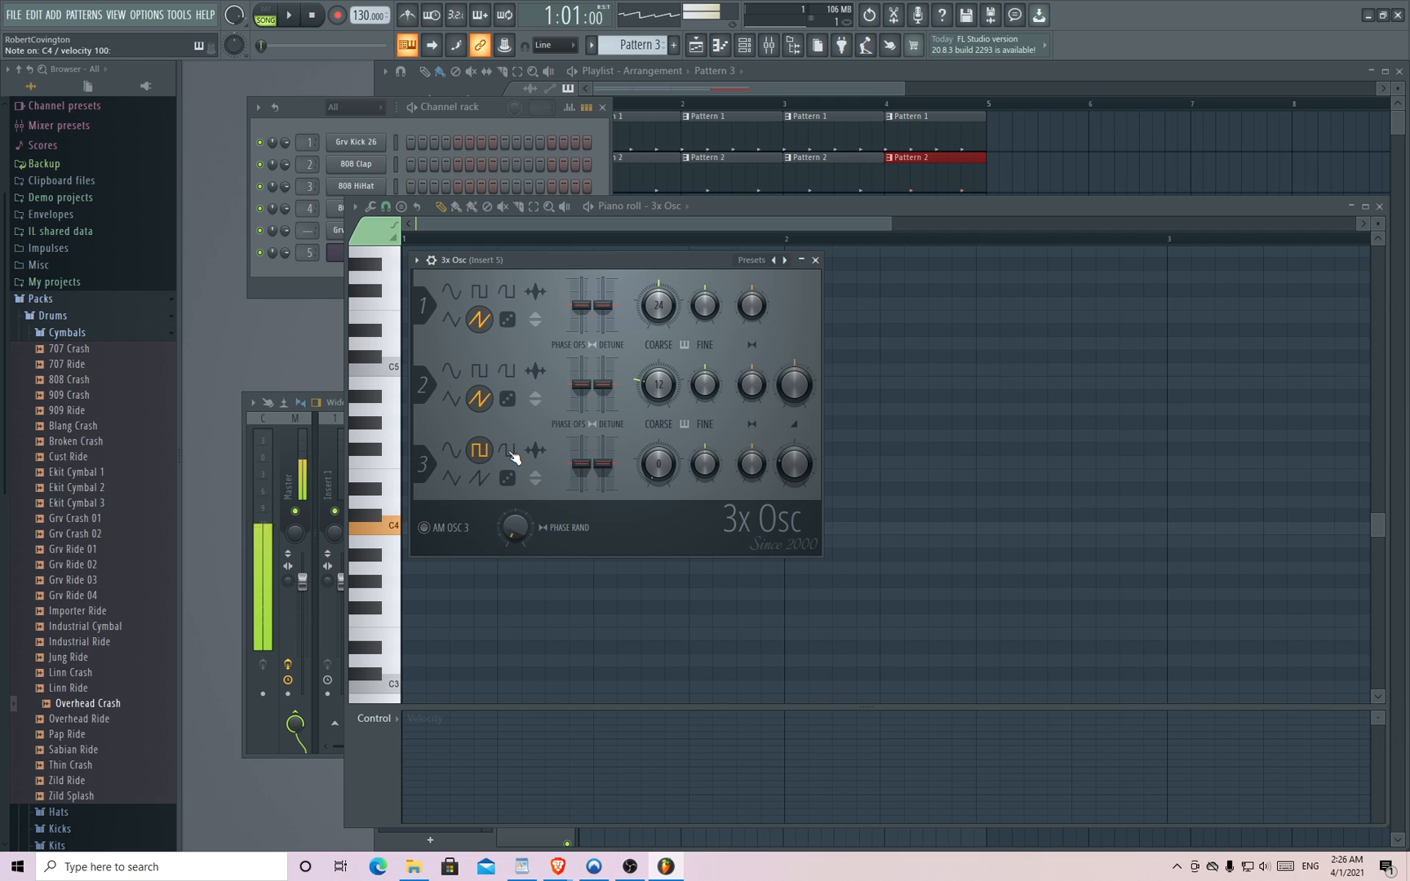
- Bring the 3x Osc channel's piano roll back to the front
left_click(532, 123)
right_click(384, 249)
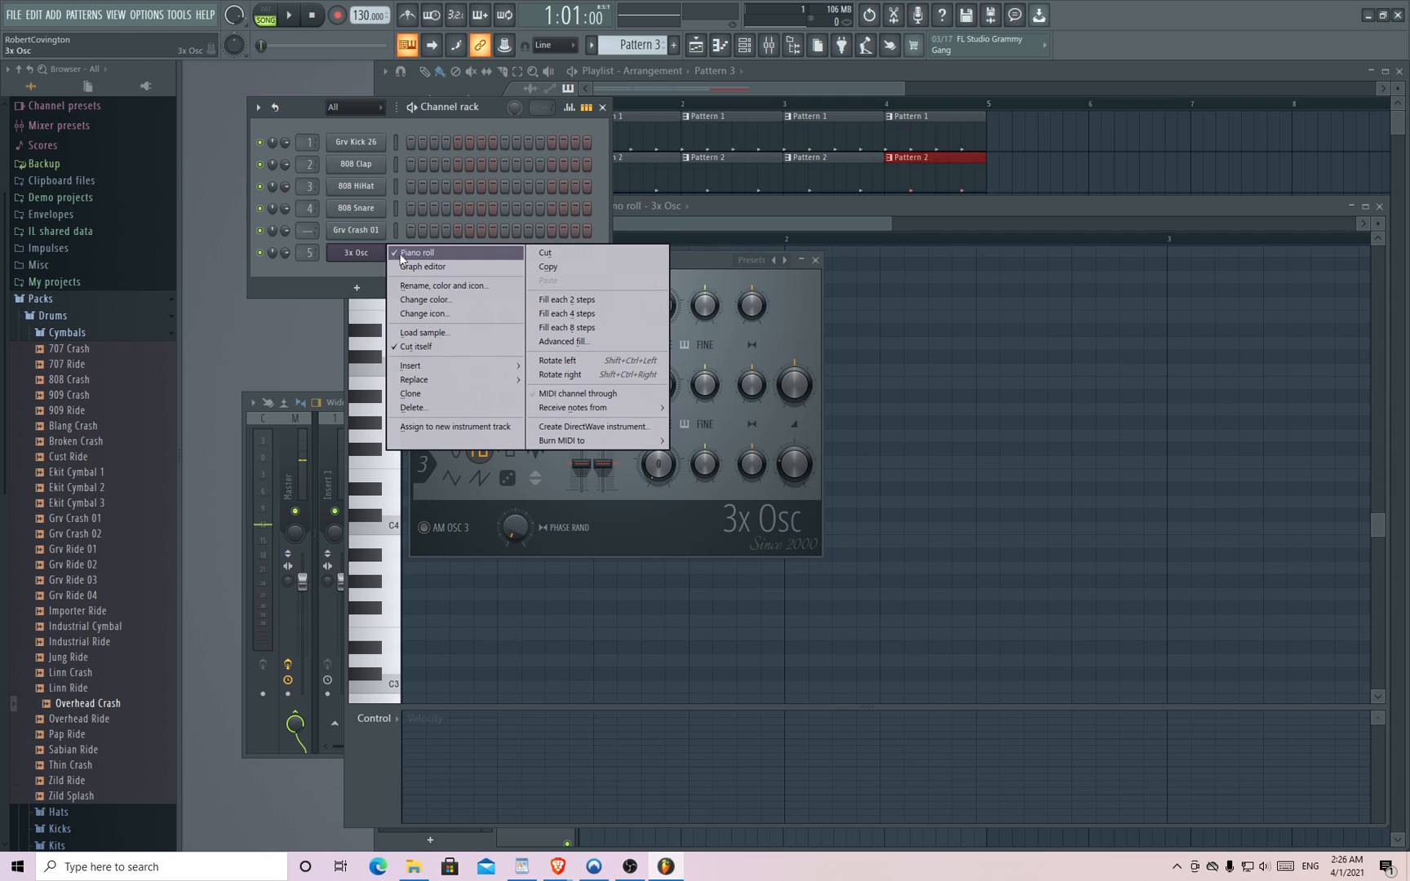
left_click(404, 253)
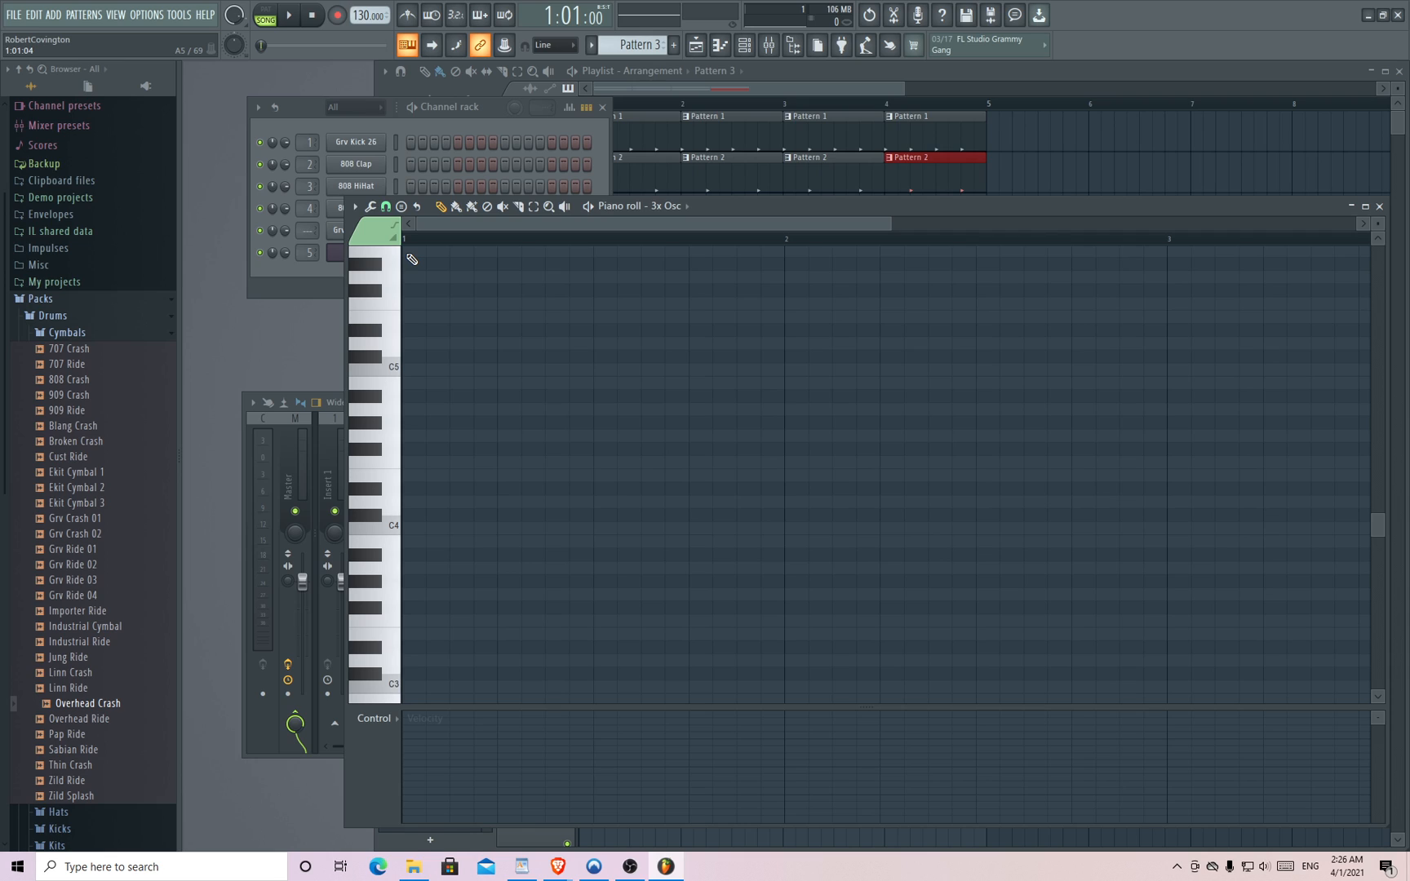
- Place three short C4 notes on the first three beats of bar 1 and play Pattern 3 in pattern mode
left_click(413, 528)
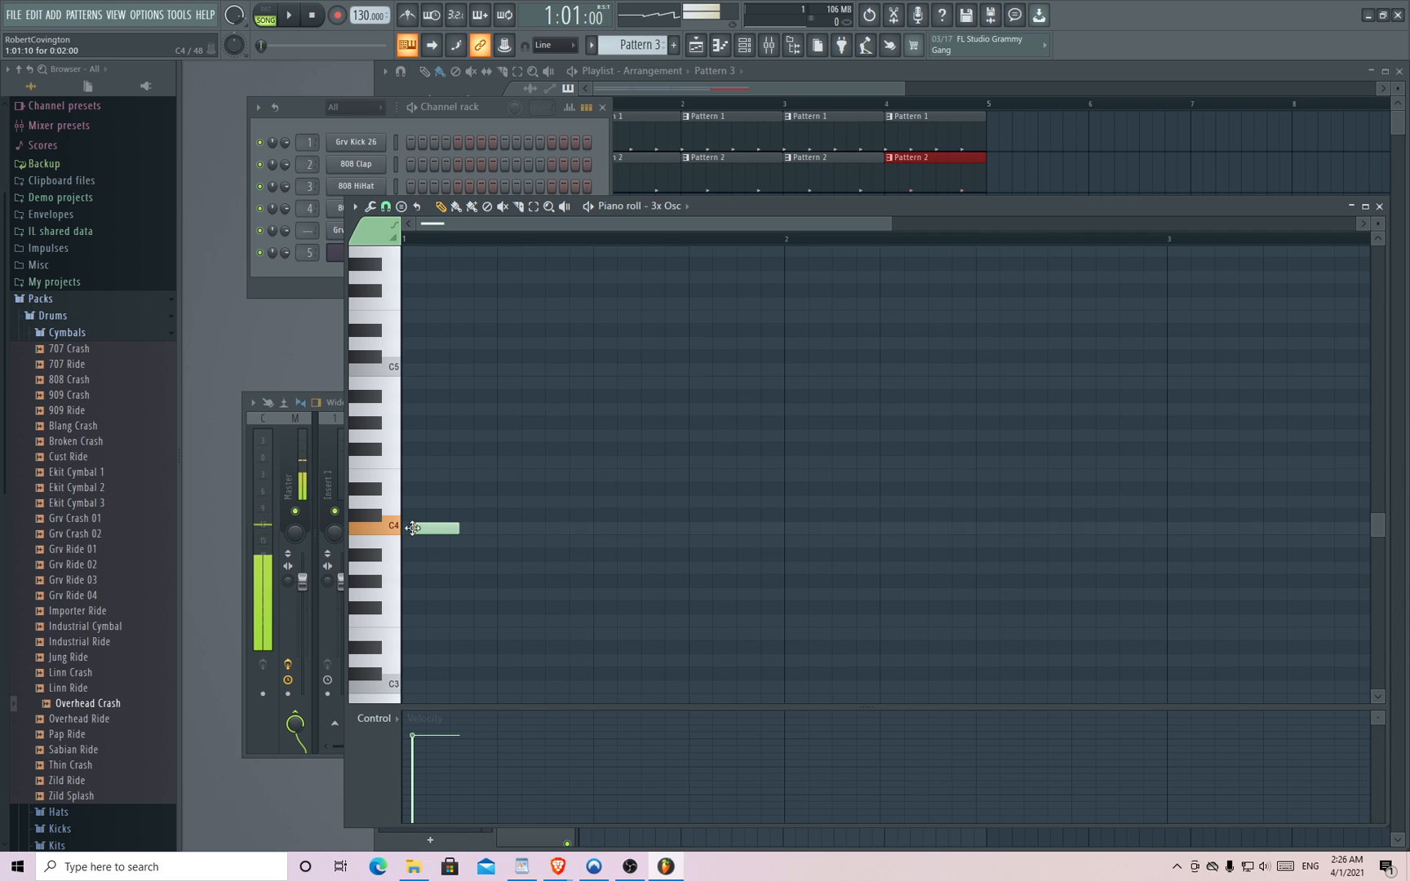
left_click_drag(412, 528, 424, 528)
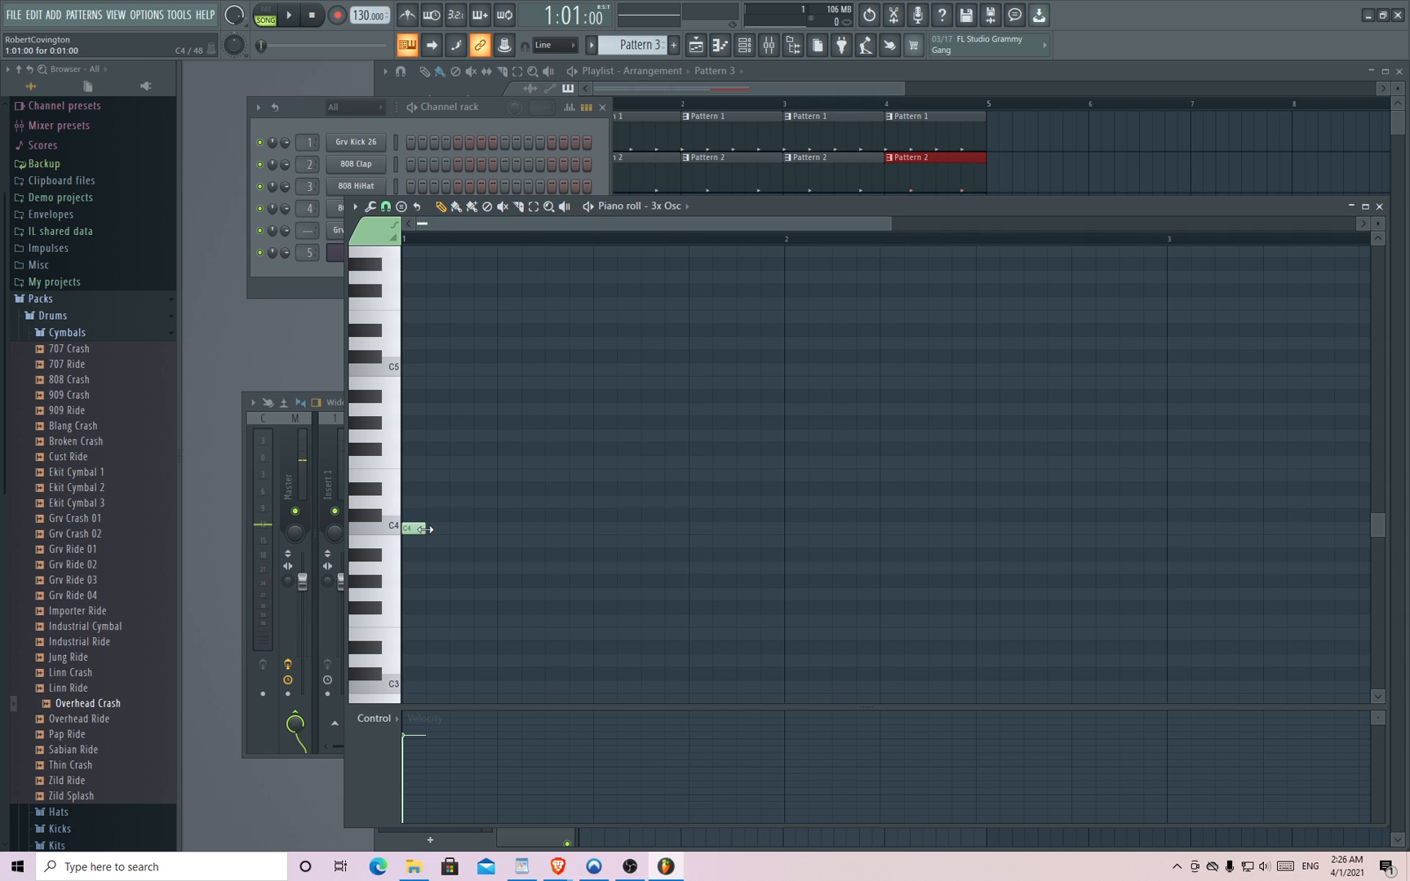
left_click(512, 528)
left_click_drag(516, 527, 515, 527)
left_click(604, 528)
left_click_drag(605, 530, 605, 530)
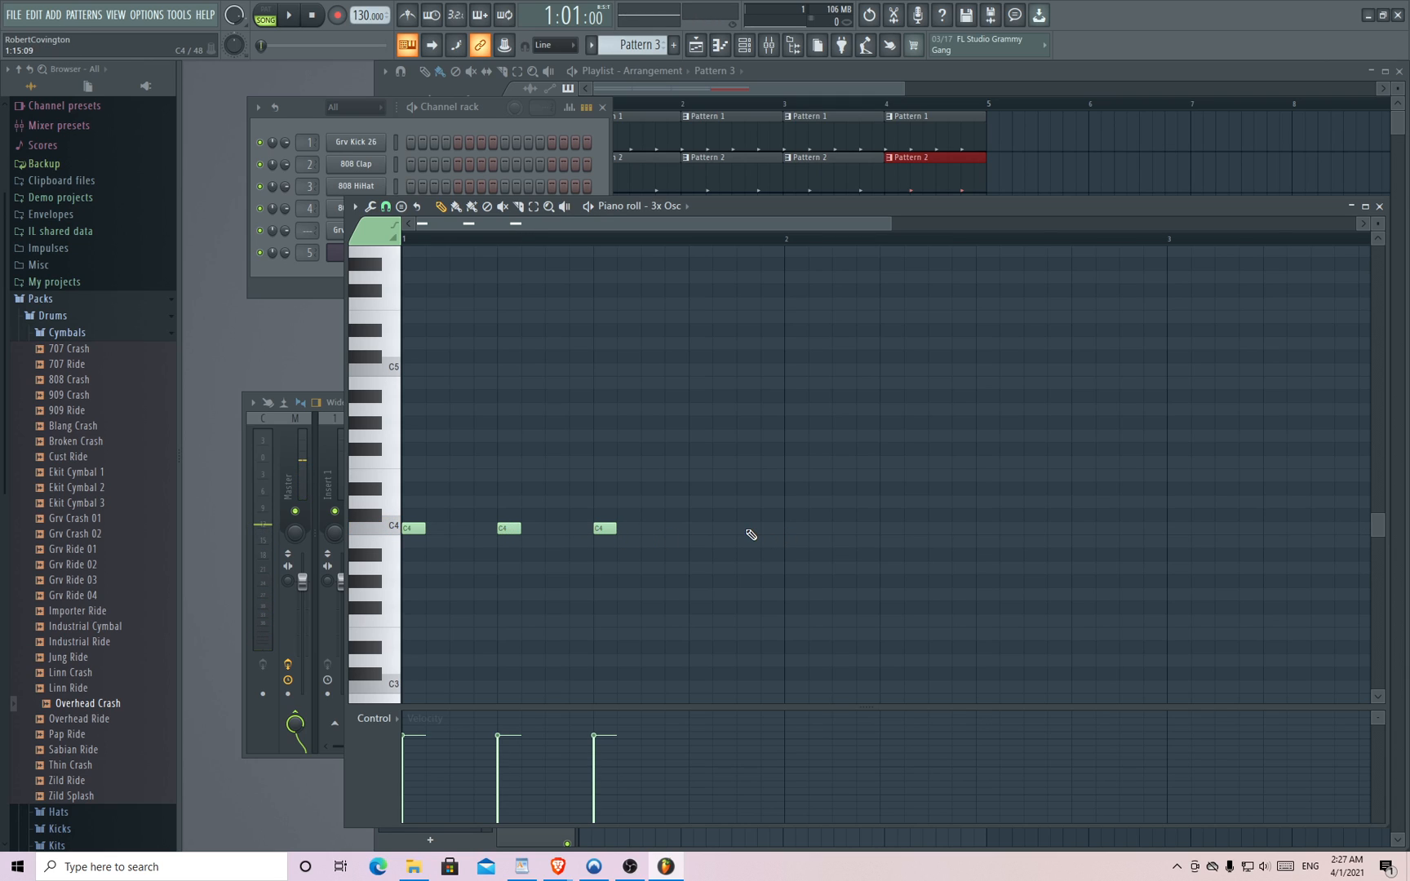
left_click(267, 14)
key("space")
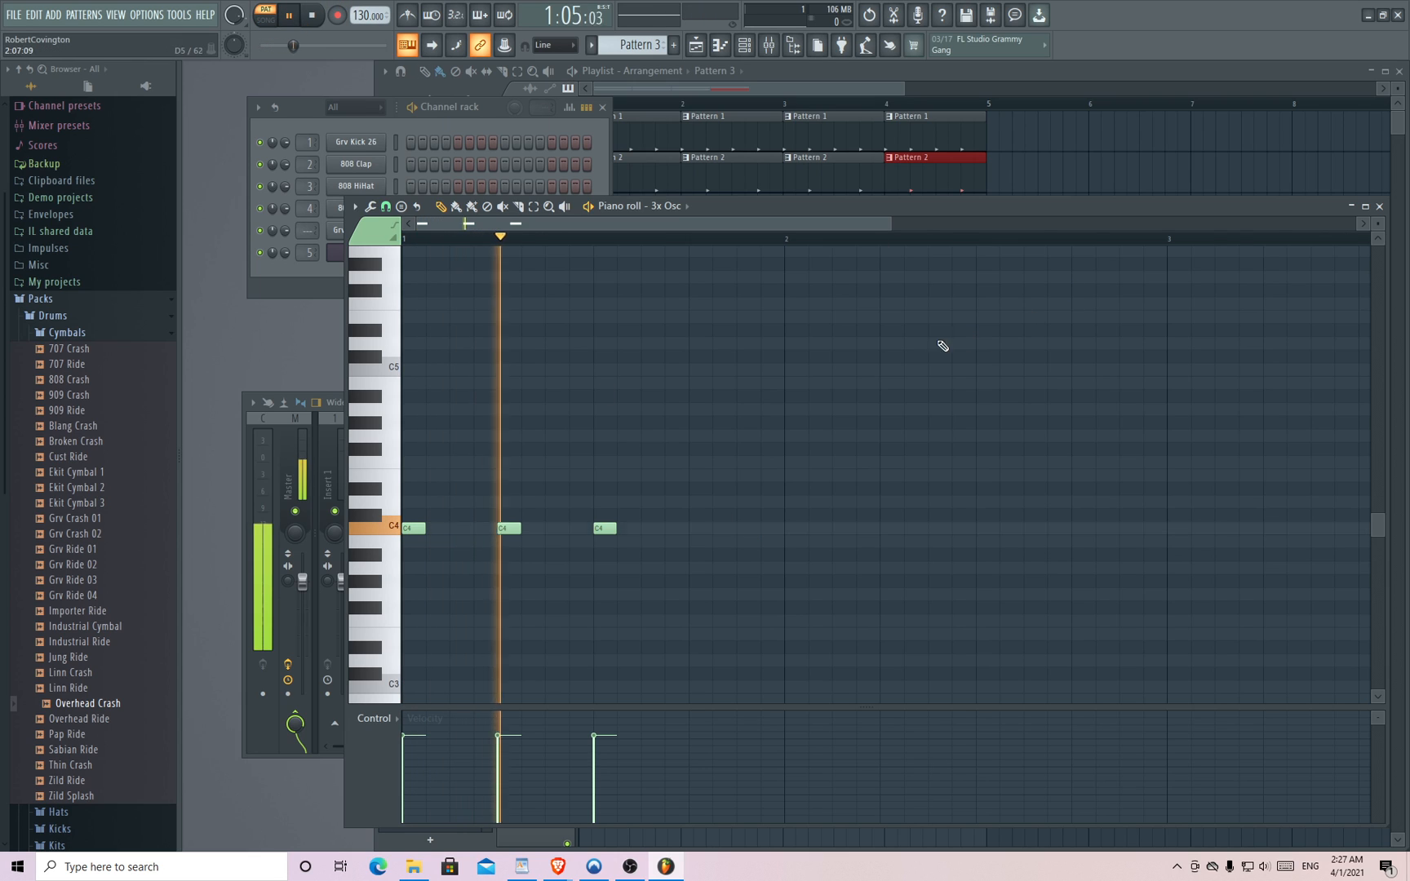
- Reopen the 3x Osc window during playback, try the noise shape on oscillator 1 and set it to triangle
left_click(847, 85)
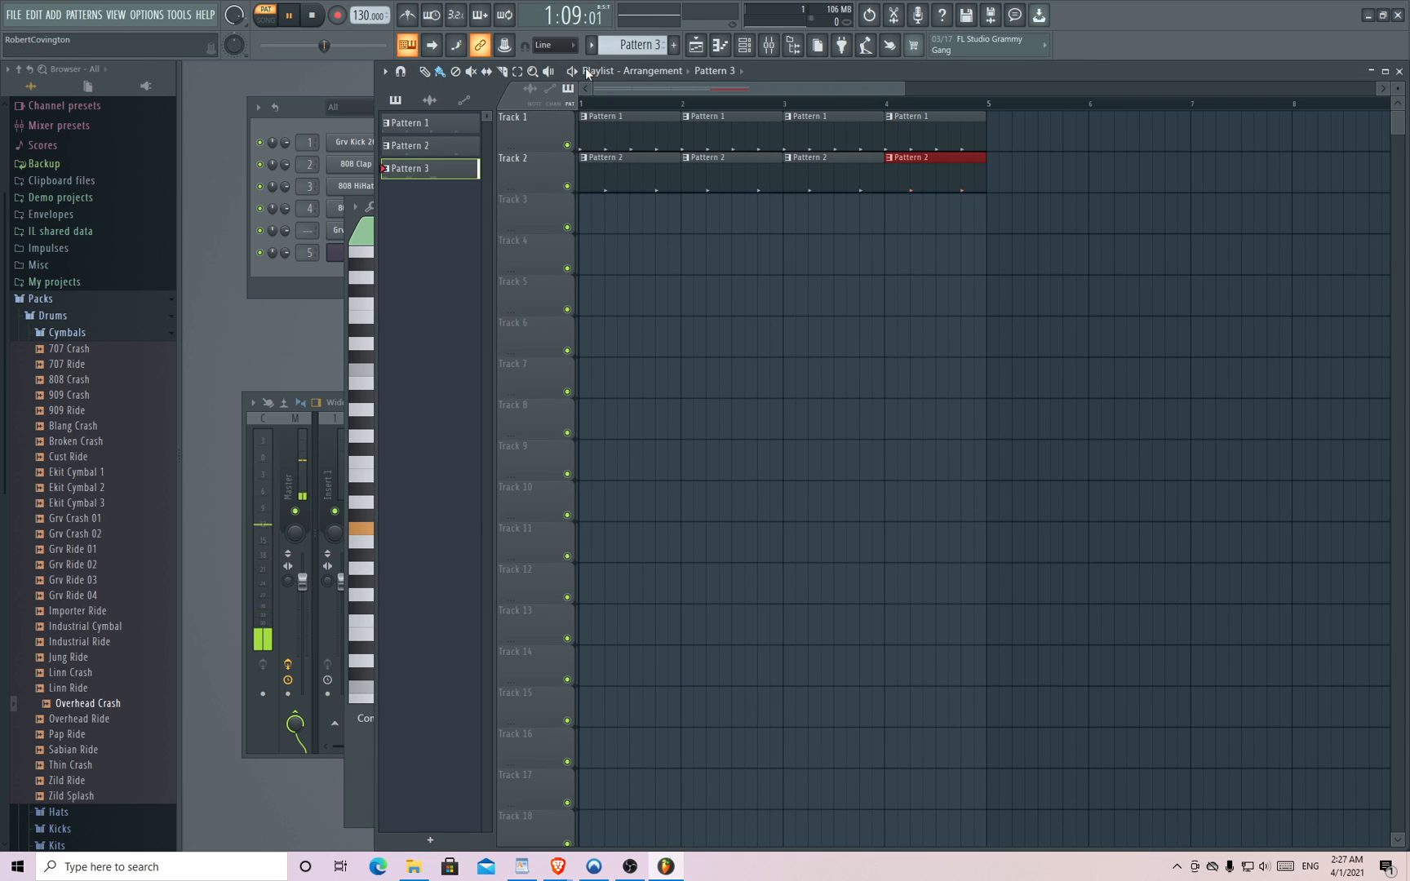
left_click(336, 252)
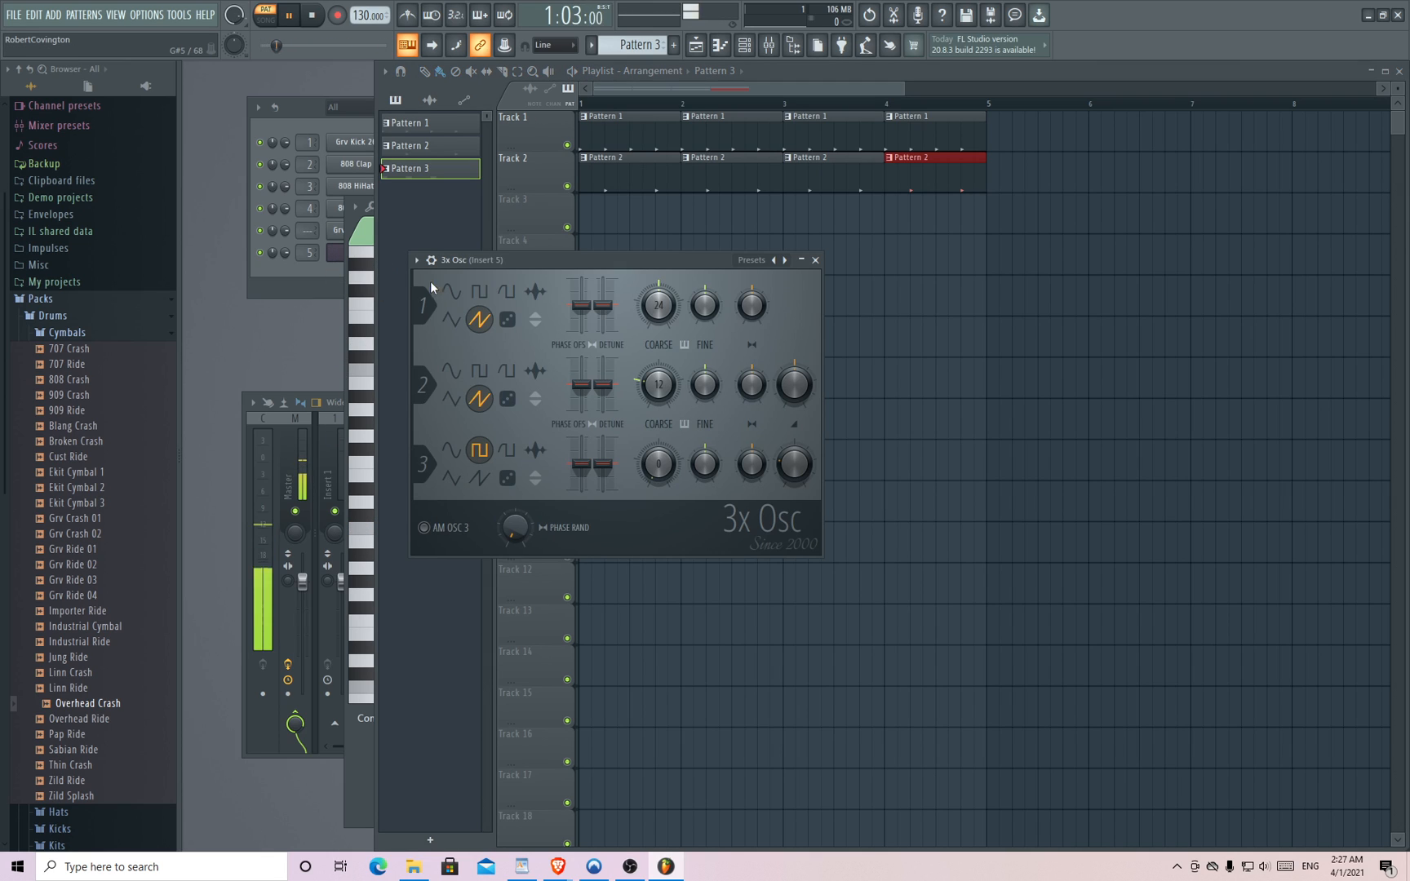
left_click(507, 319)
left_click(451, 319)
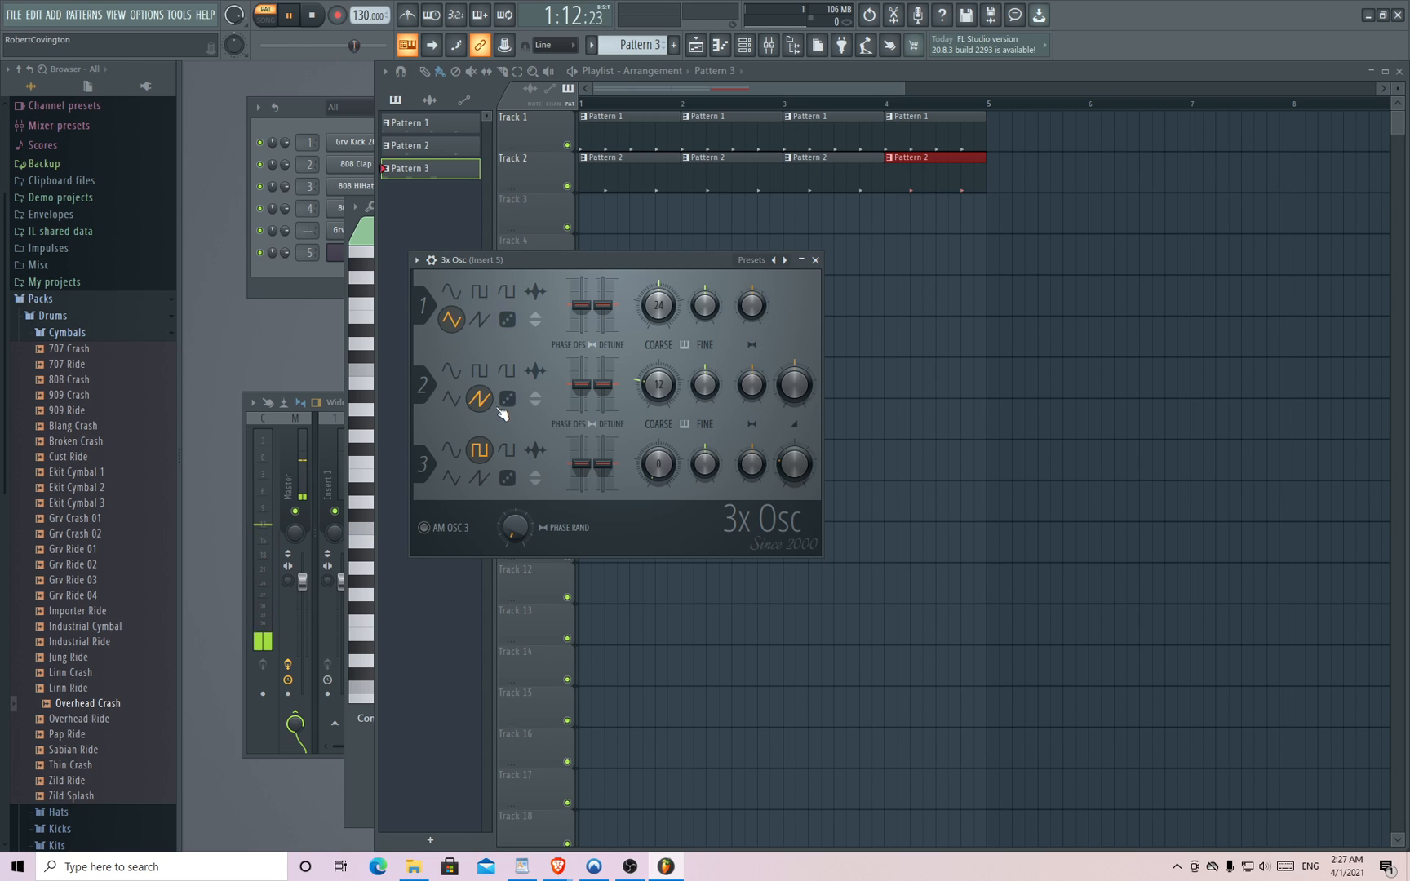
- Set oscillator 2 of the 3x Osc to the square shape and oscillator 3 to triangle
left_click(479, 370)
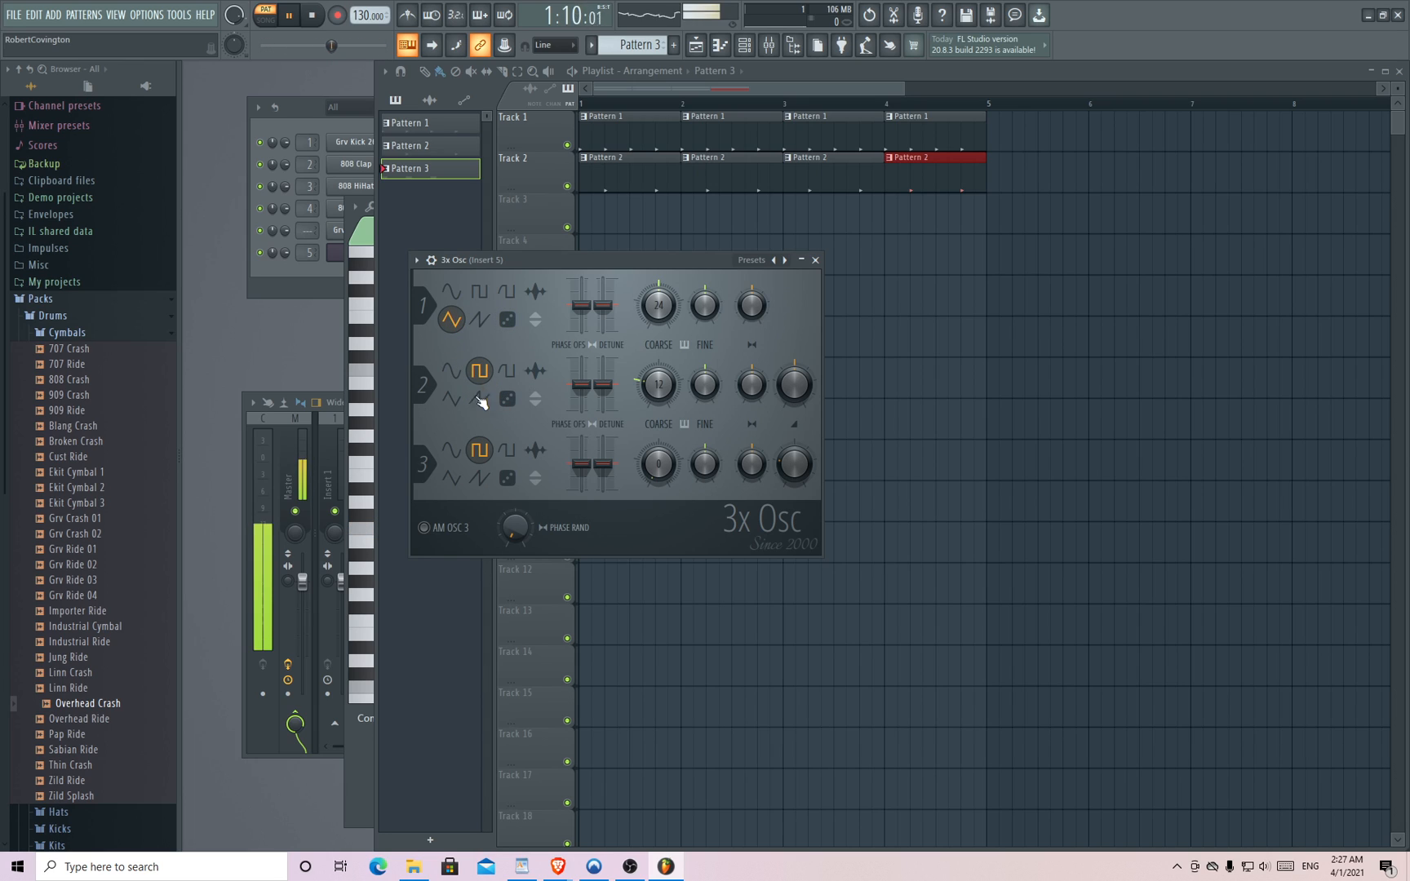
left_click(451, 477)
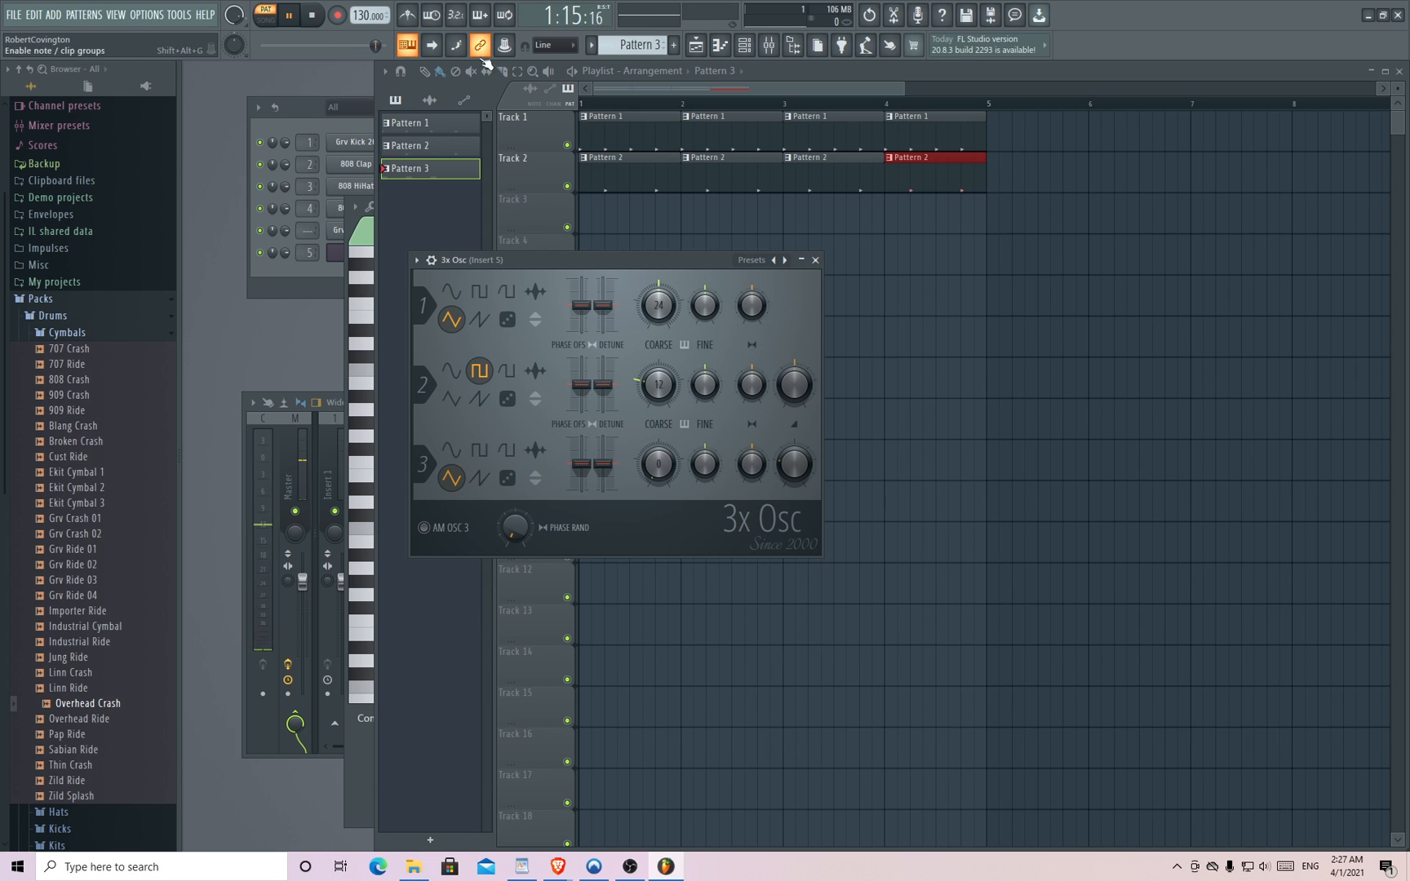
- Place four Pattern 3 clips on Track 3 across bars 1 to 4 and play the arrangement in song mode
left_click(596, 224)
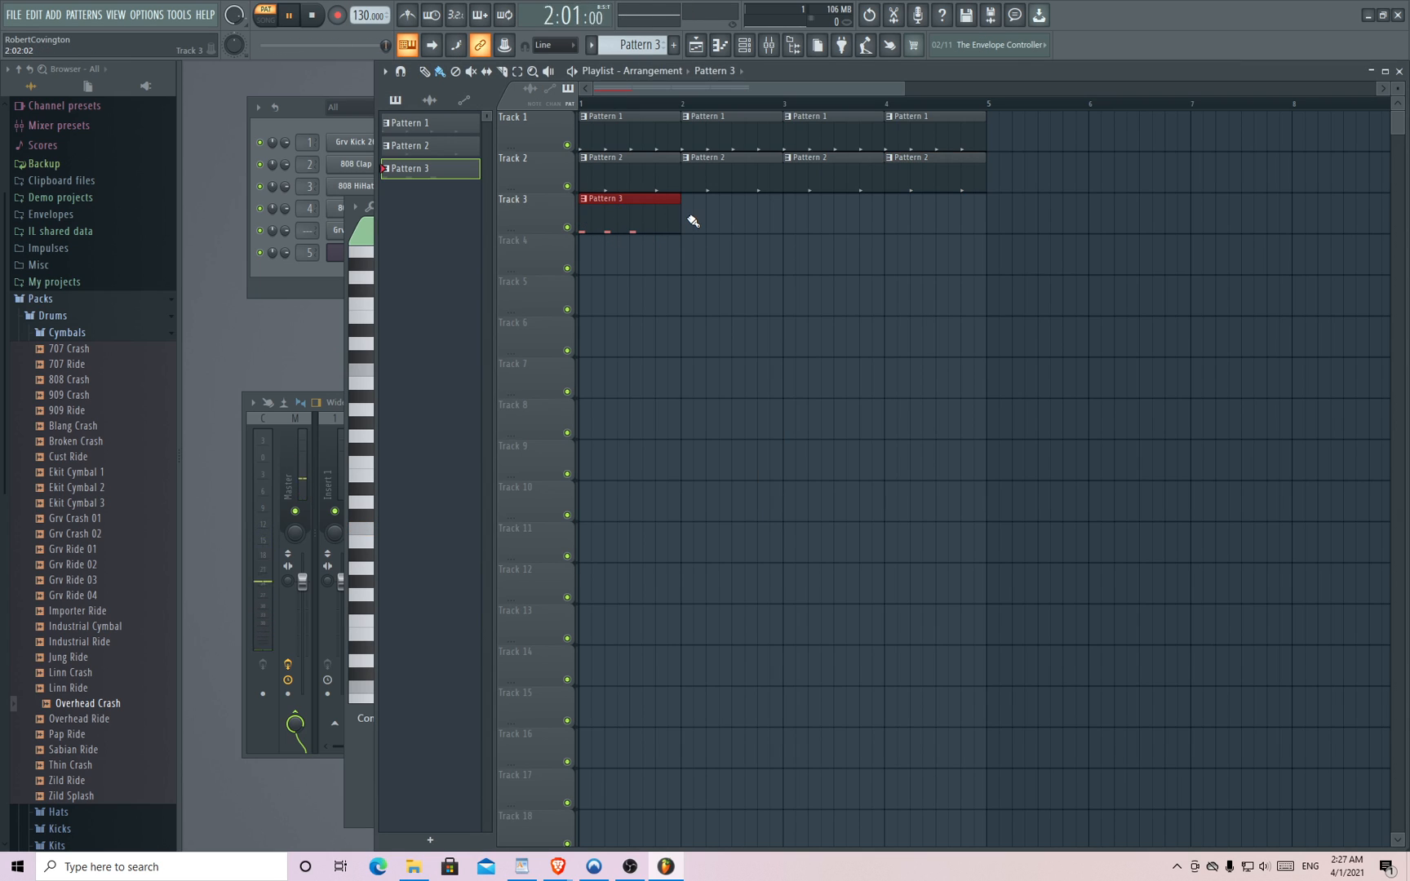
left_click_drag(693, 217, 734, 222)
left_click(831, 222)
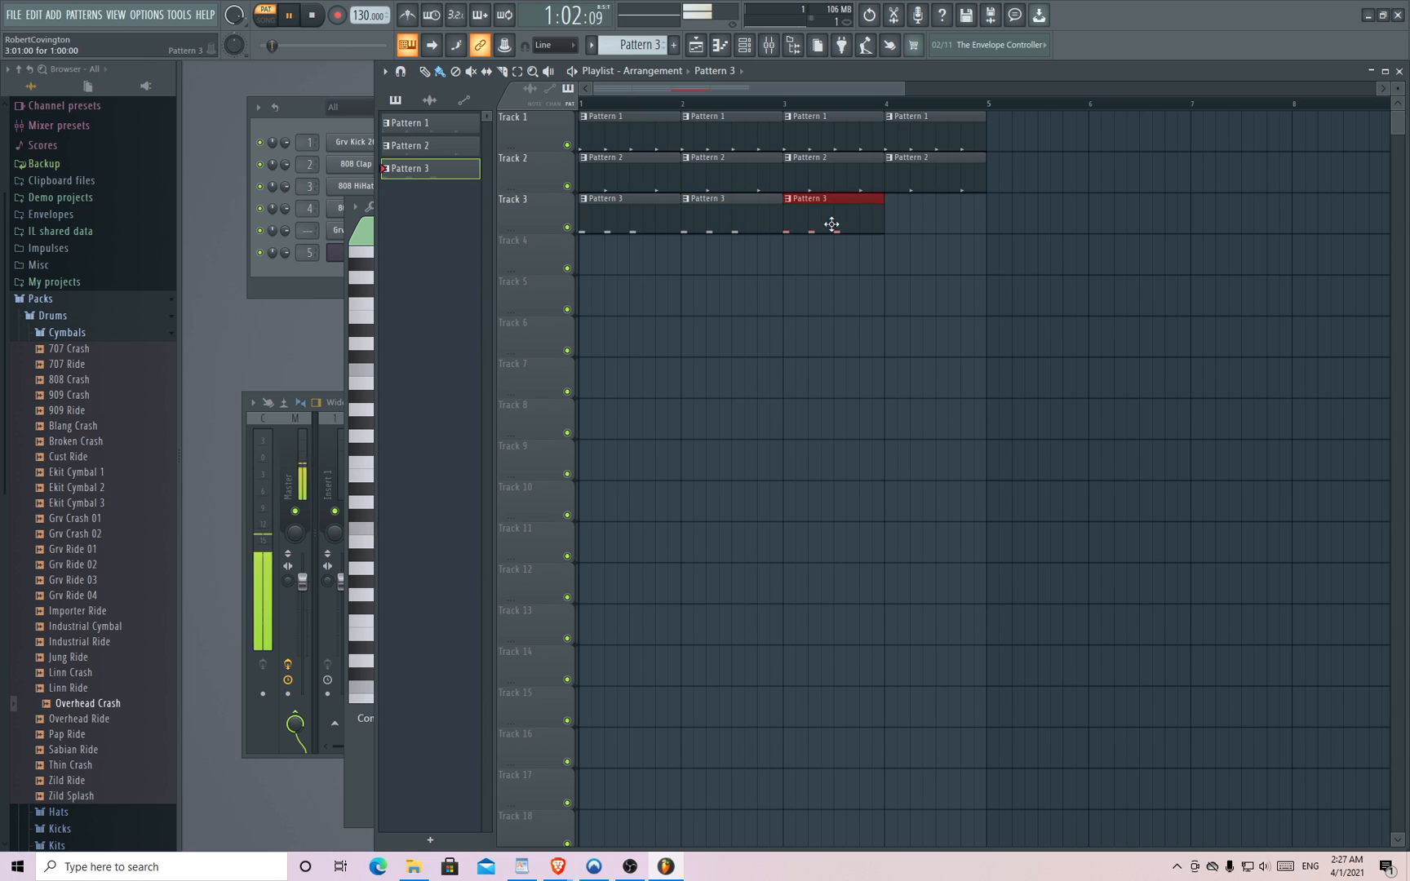
left_click(890, 220)
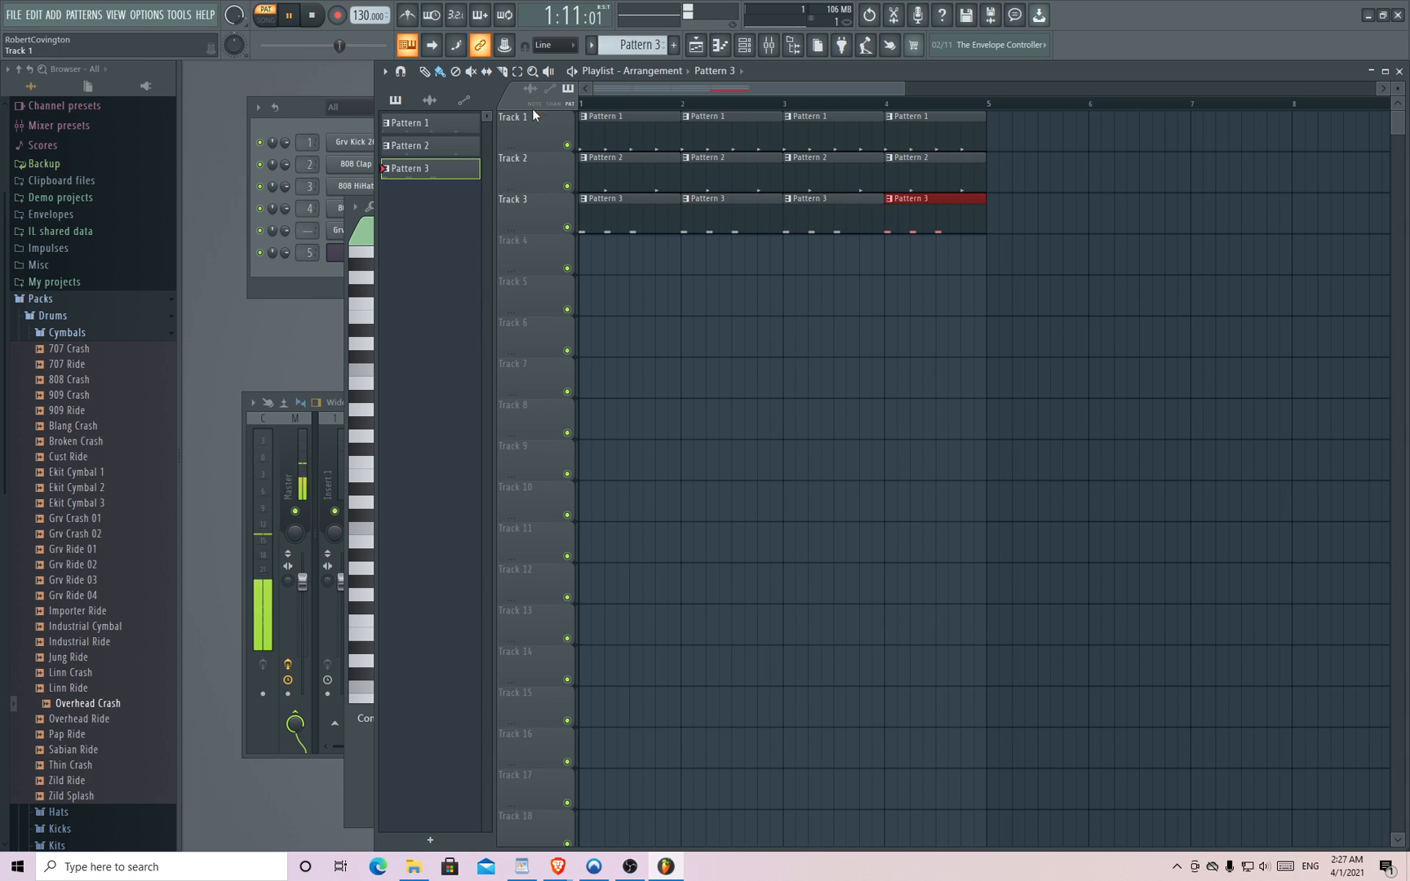
left_click(273, 25)
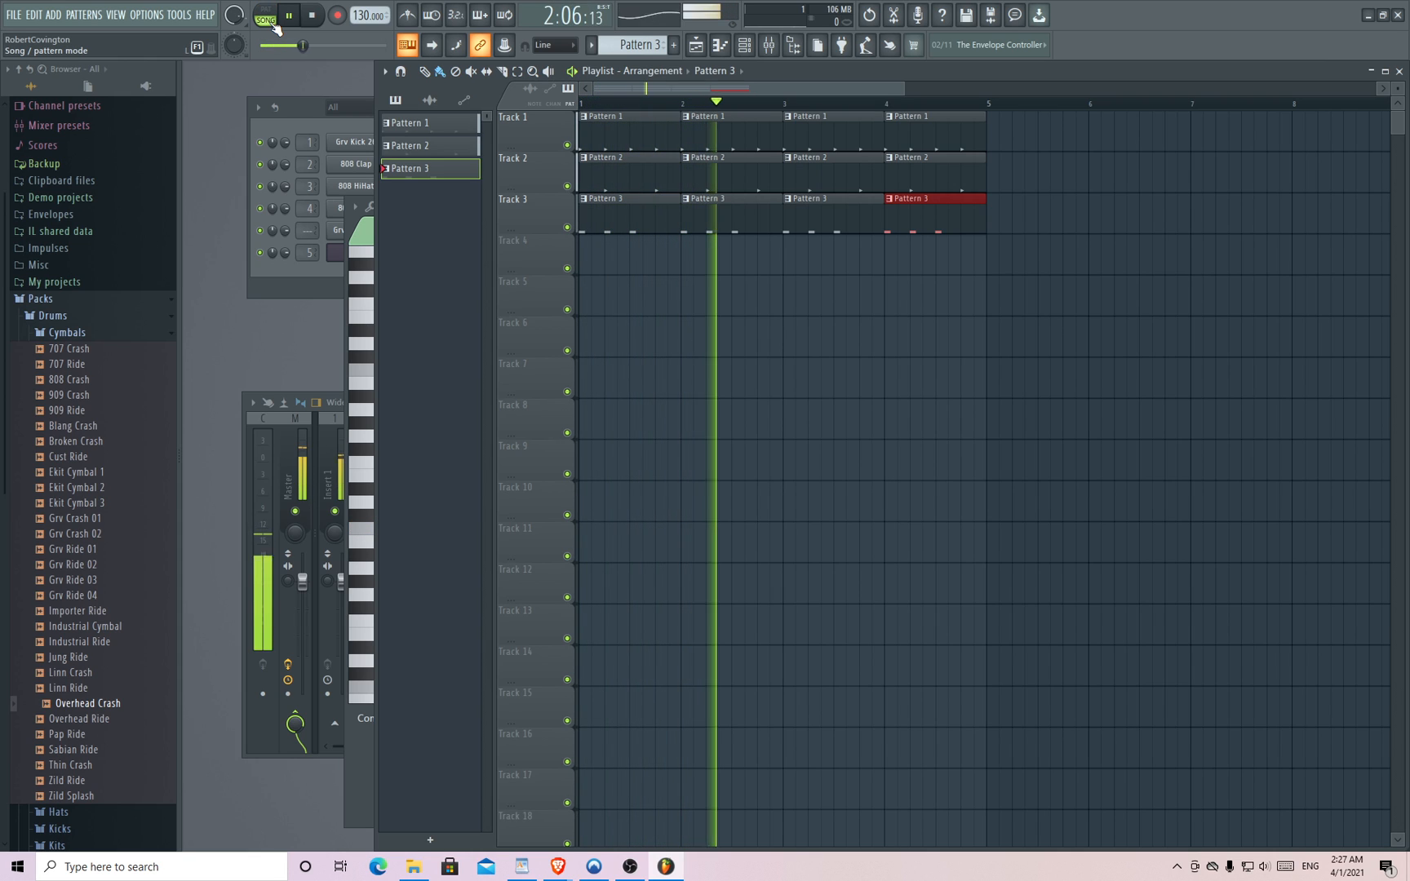
left_click_drag(318, 45, 353, 45)
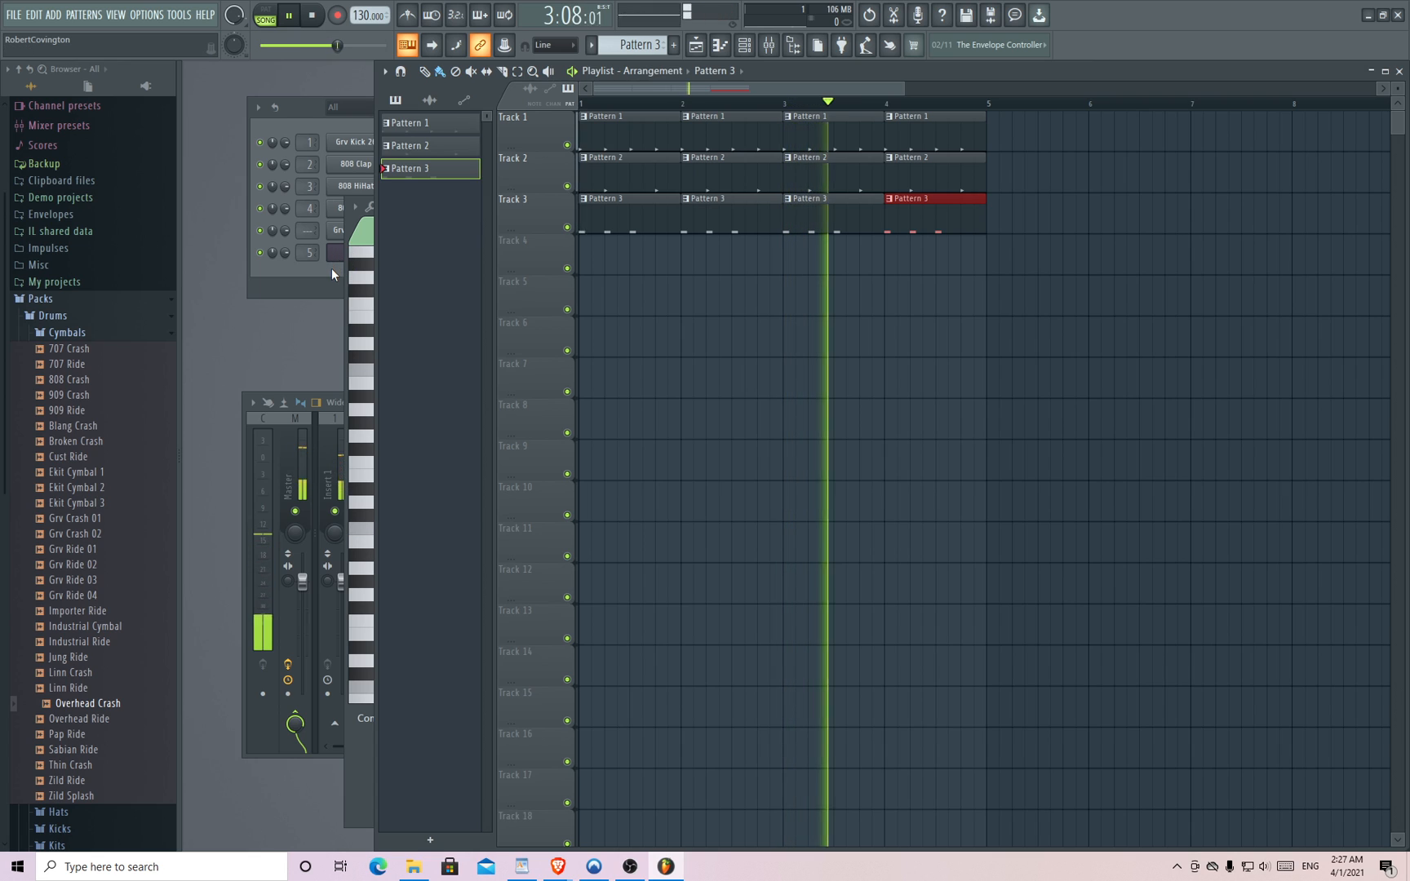
- Open the 3x Osc channel's piano roll and add a short E4 note half a beat after the third C4 note
left_click(331, 268)
right_click(349, 253)
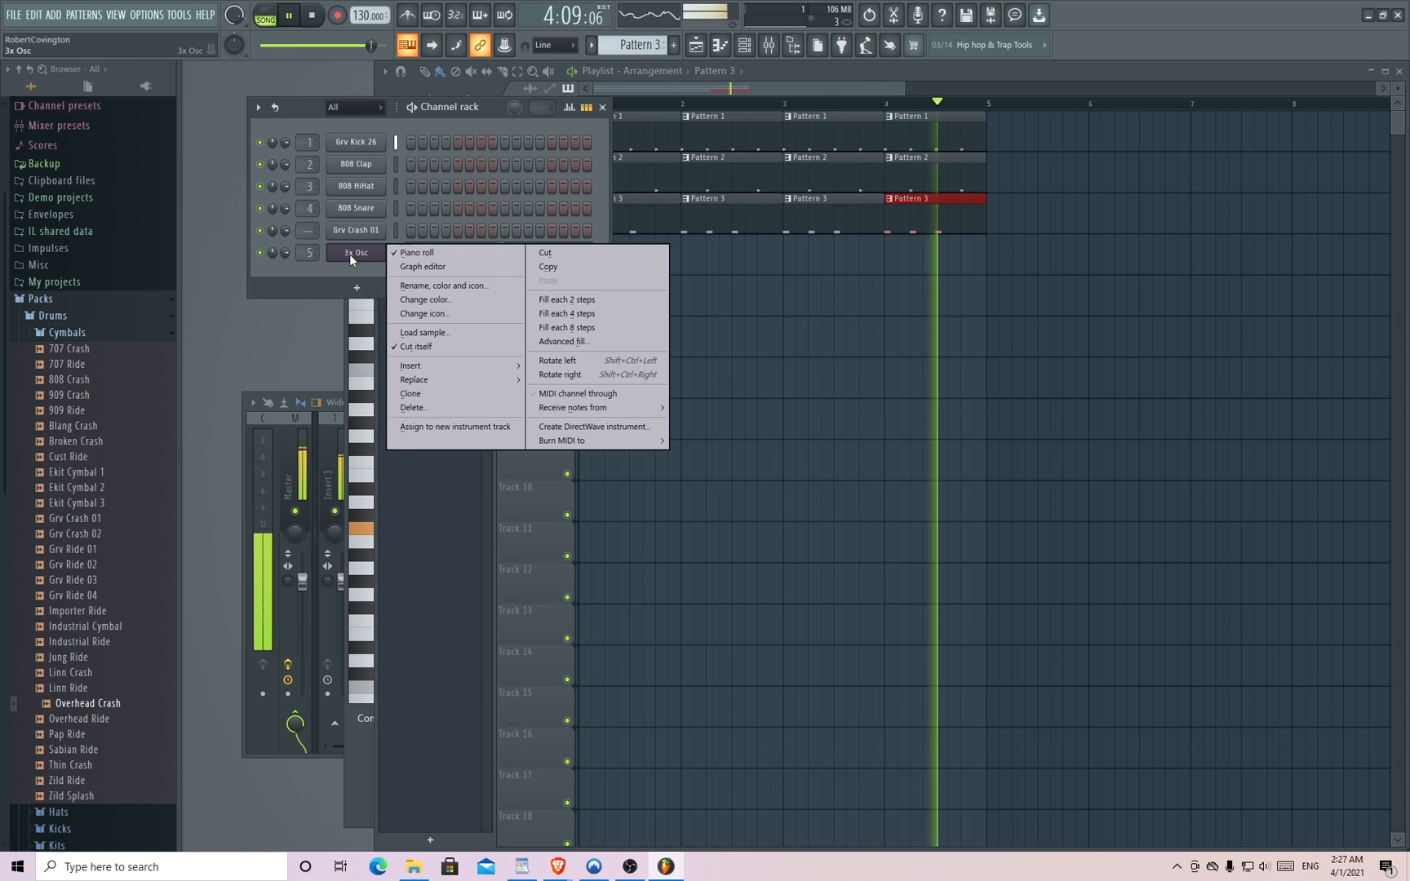
left_click(403, 251)
right_click(377, 256)
left_click(408, 258)
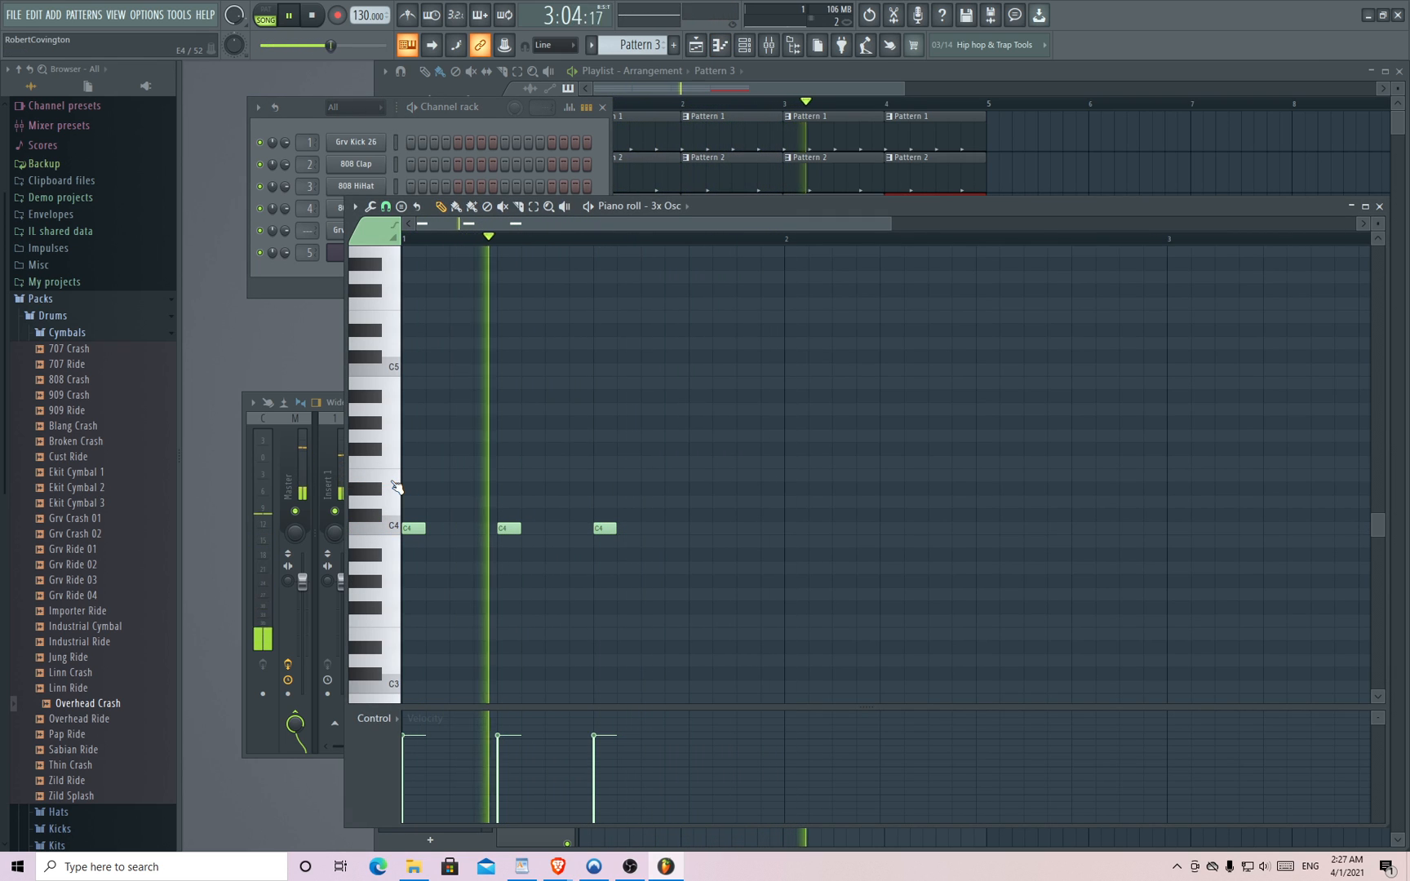
left_click(460, 475)
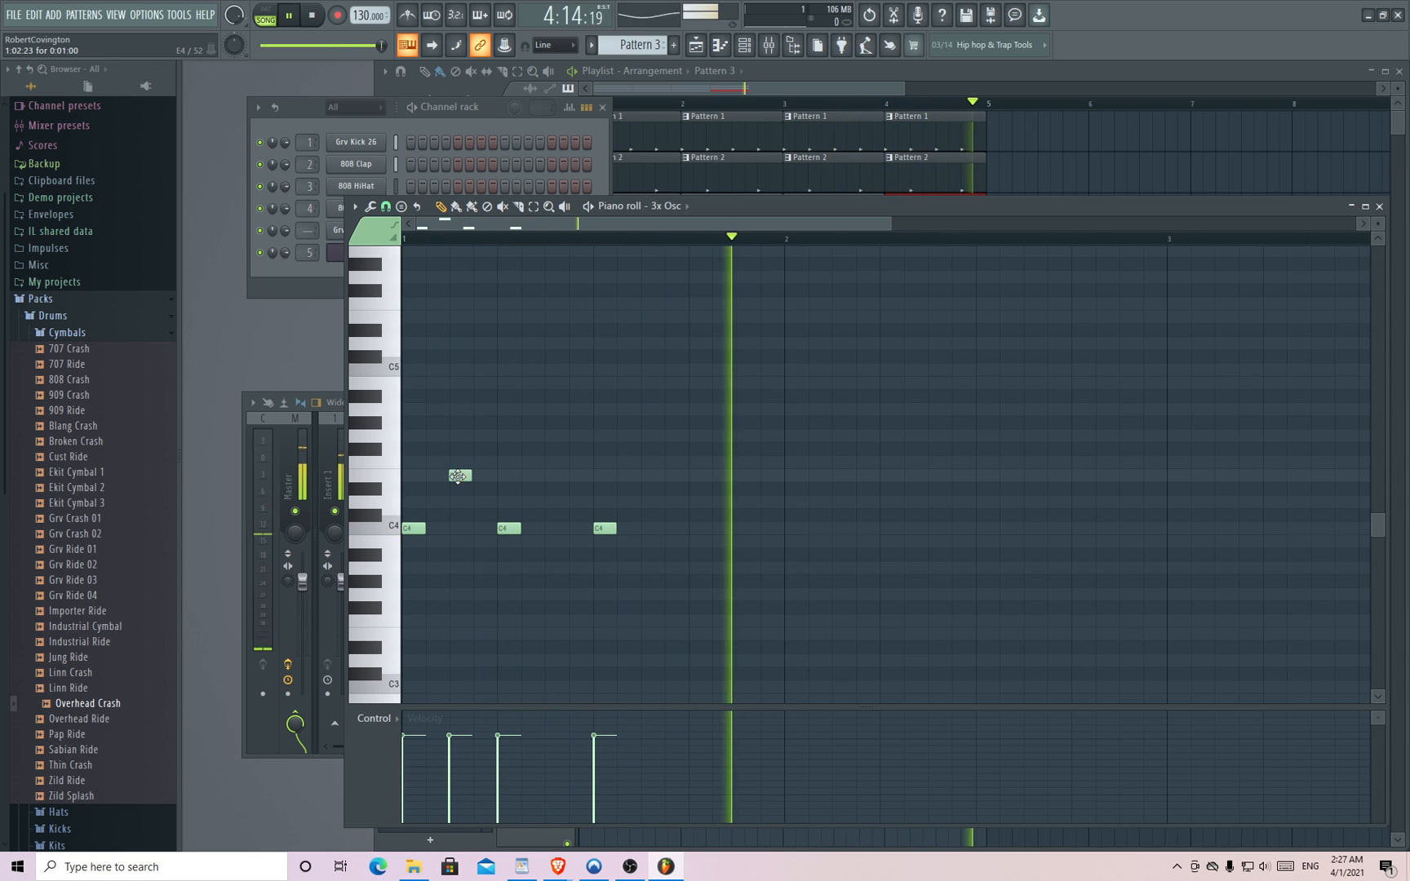
left_click_drag(462, 476, 651, 482)
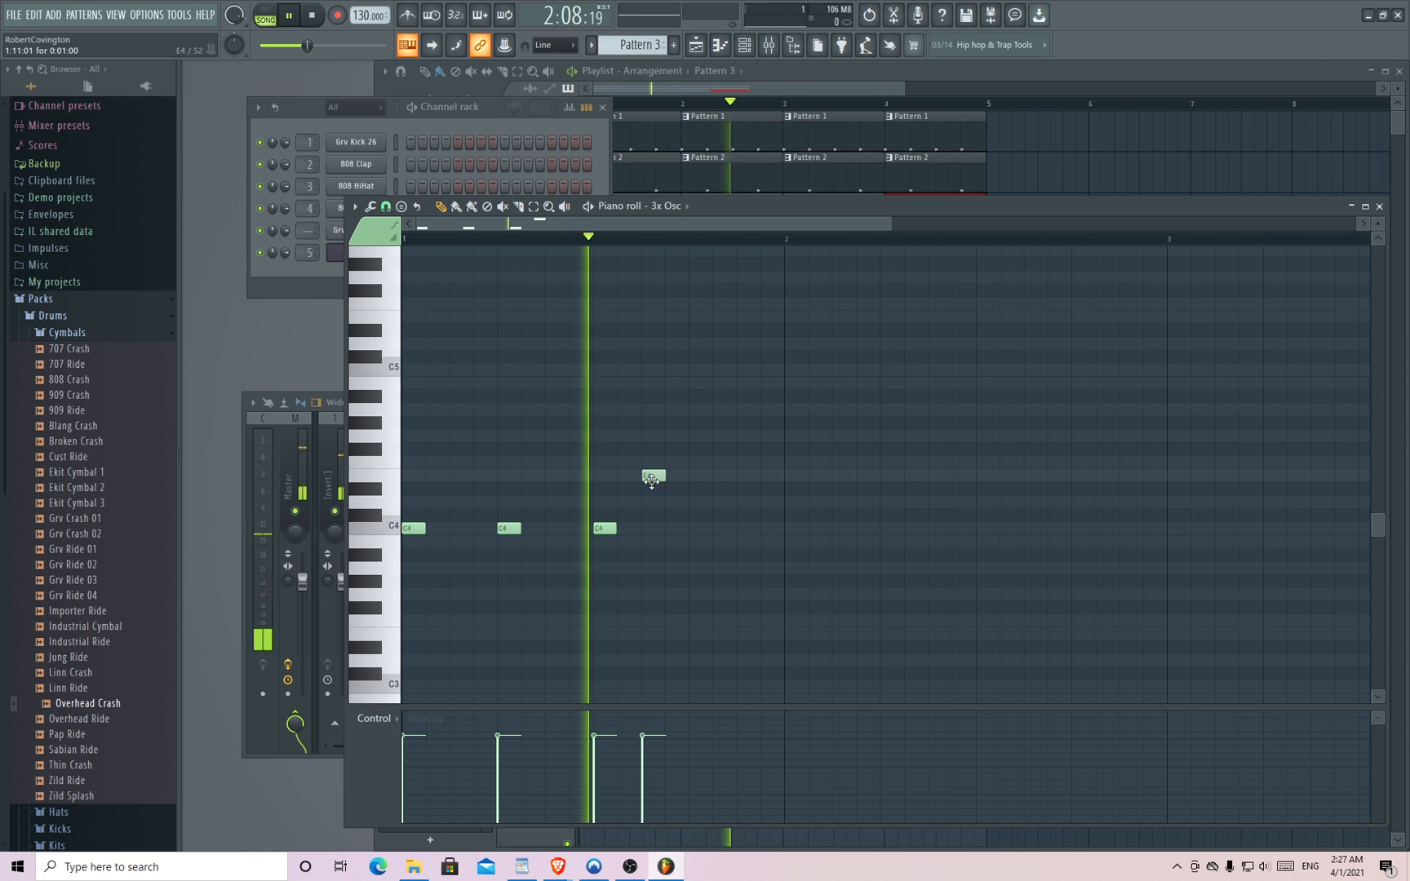
- Stop playback and sound the piano roll's white keys upward from C4 and back down to C4
left_click(312, 22)
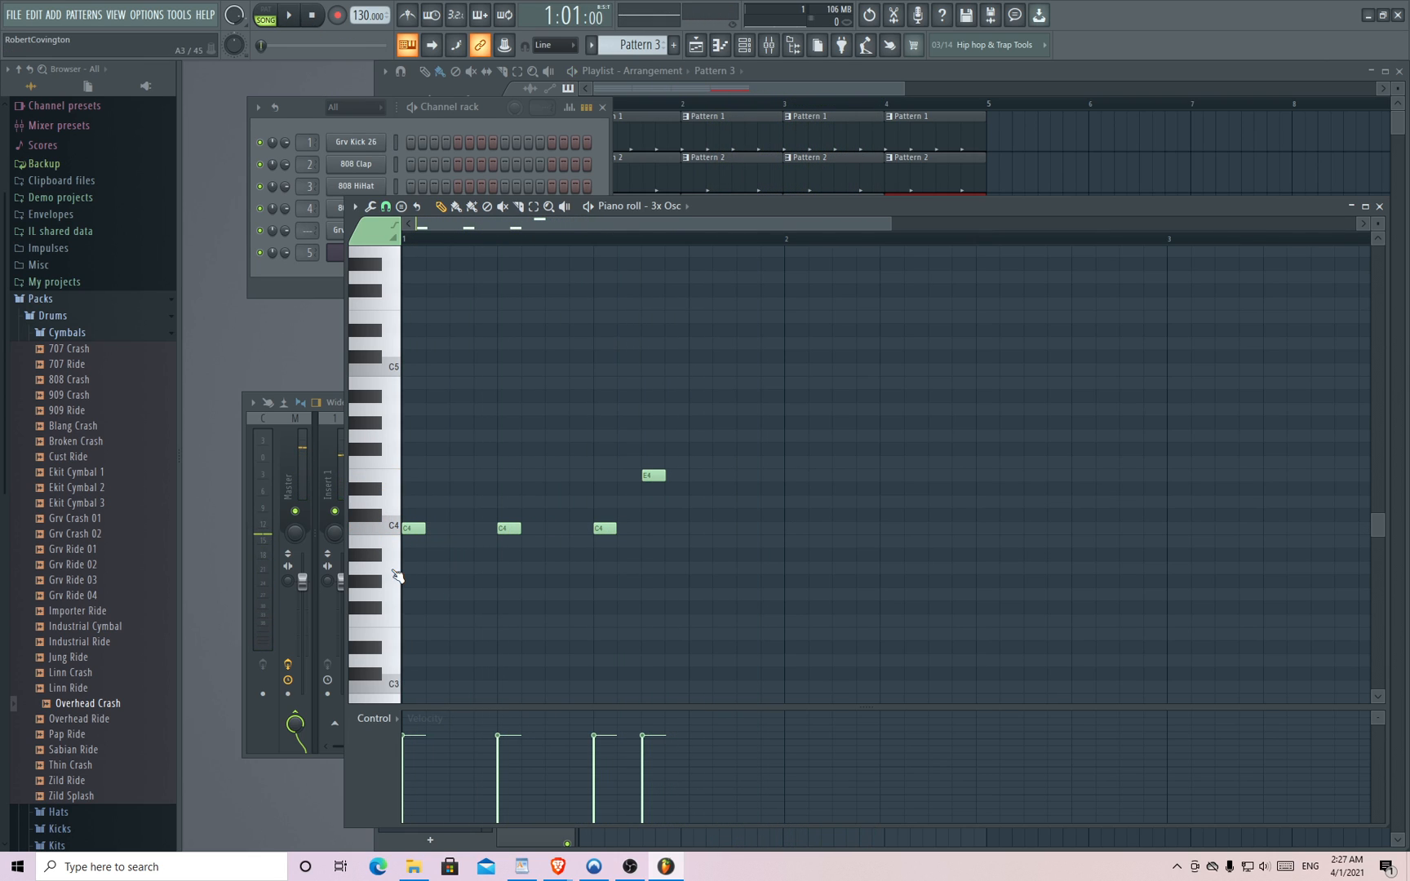
left_click(395, 534)
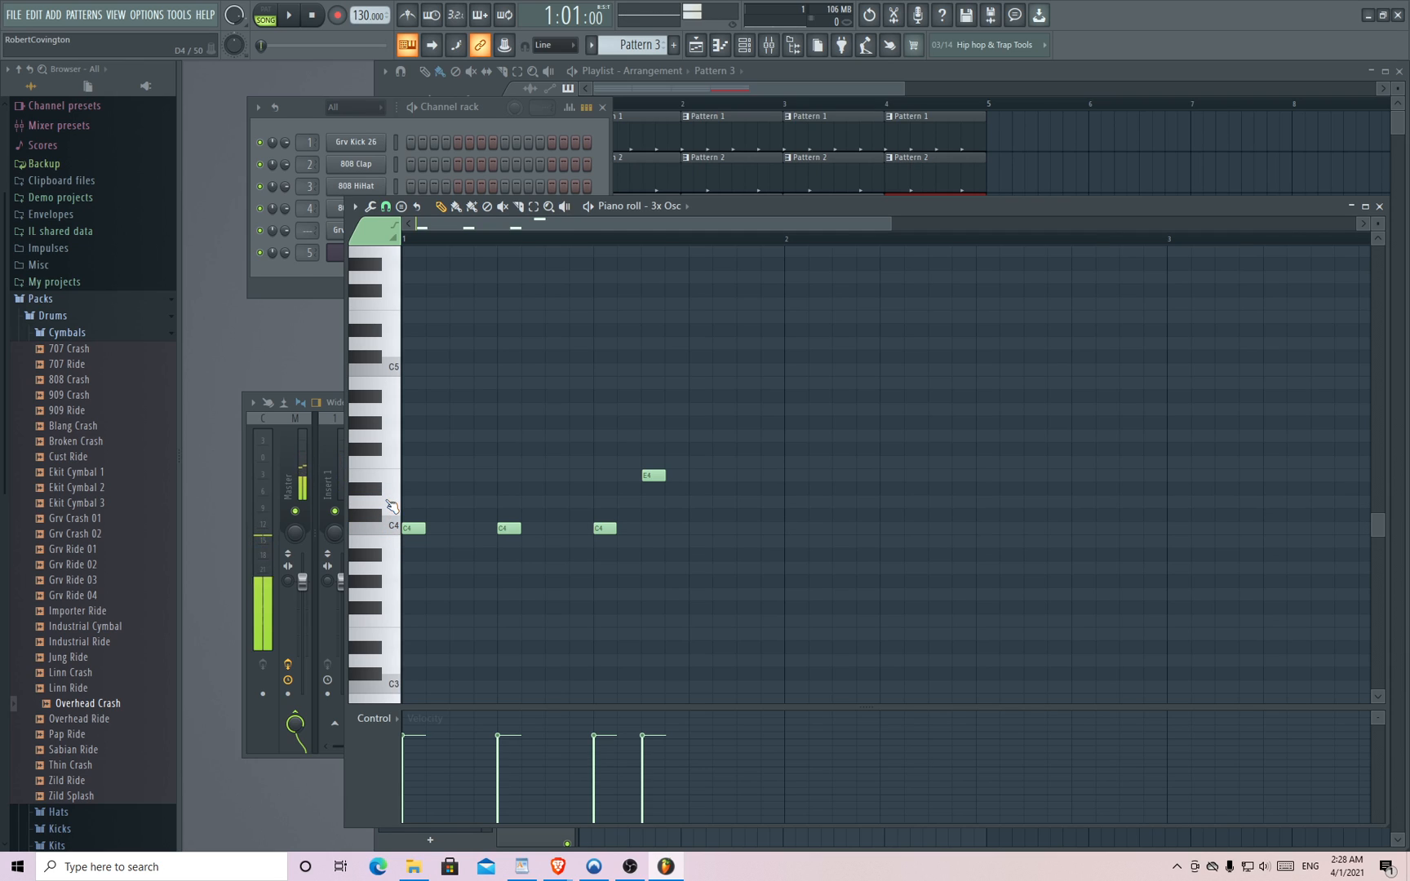
left_click(400, 482)
left_click(403, 467)
left_click(399, 483)
left_click(397, 505)
left_click(394, 528)
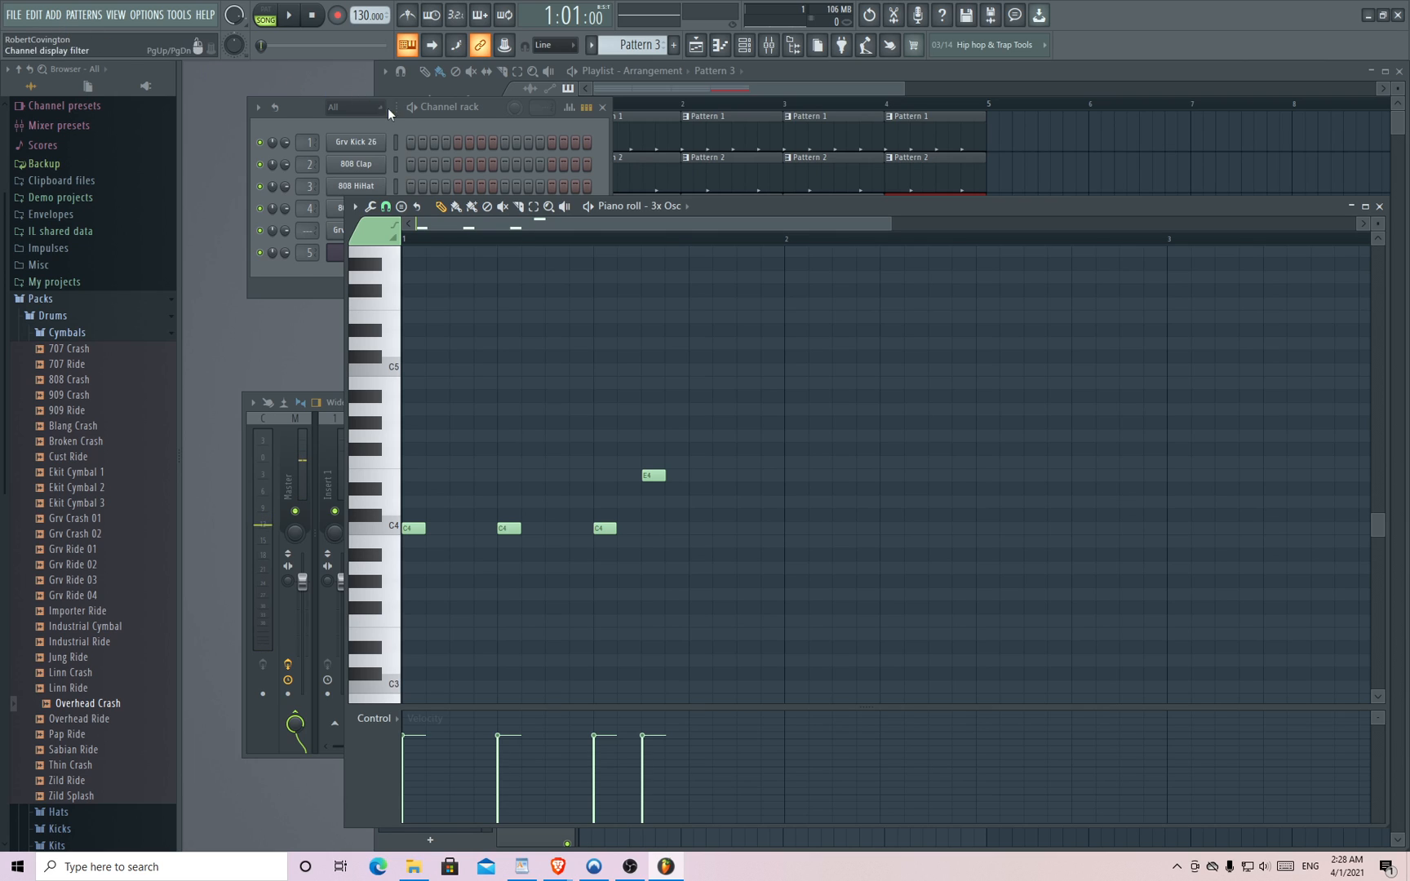
left_click(406, 120)
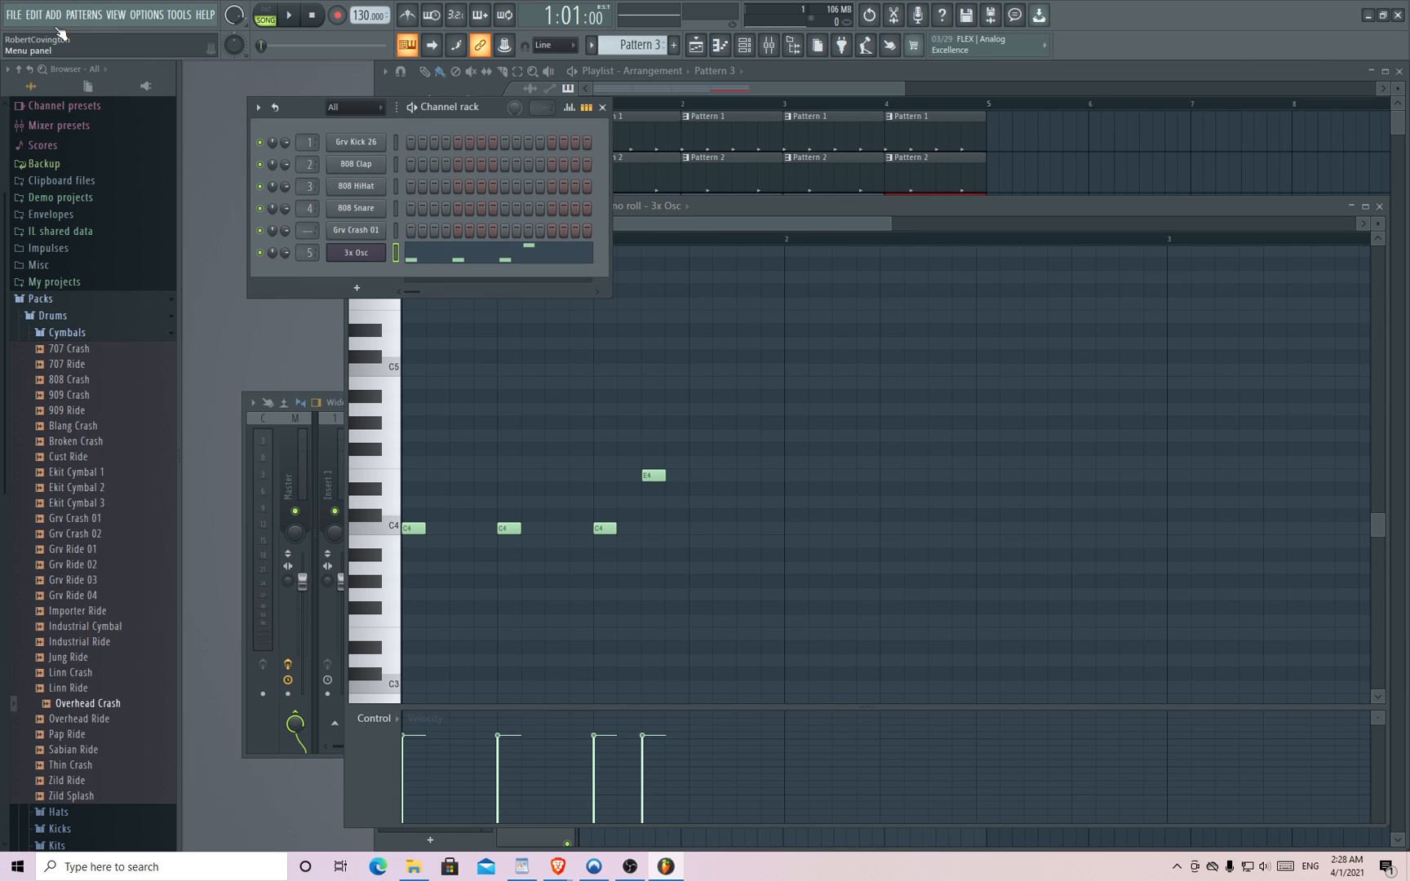
left_click(13, 17)
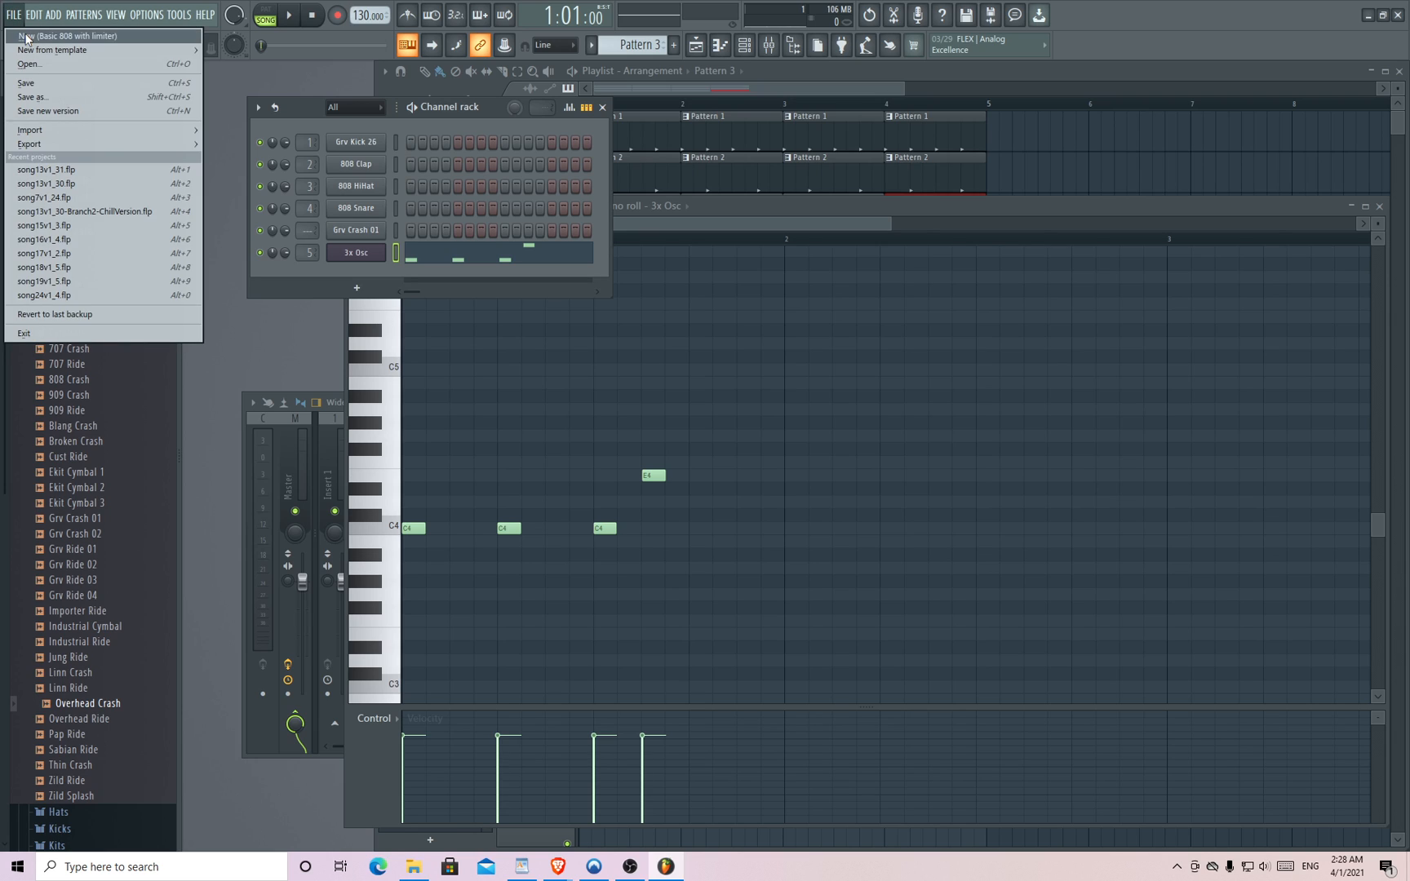
left_click(27, 36)
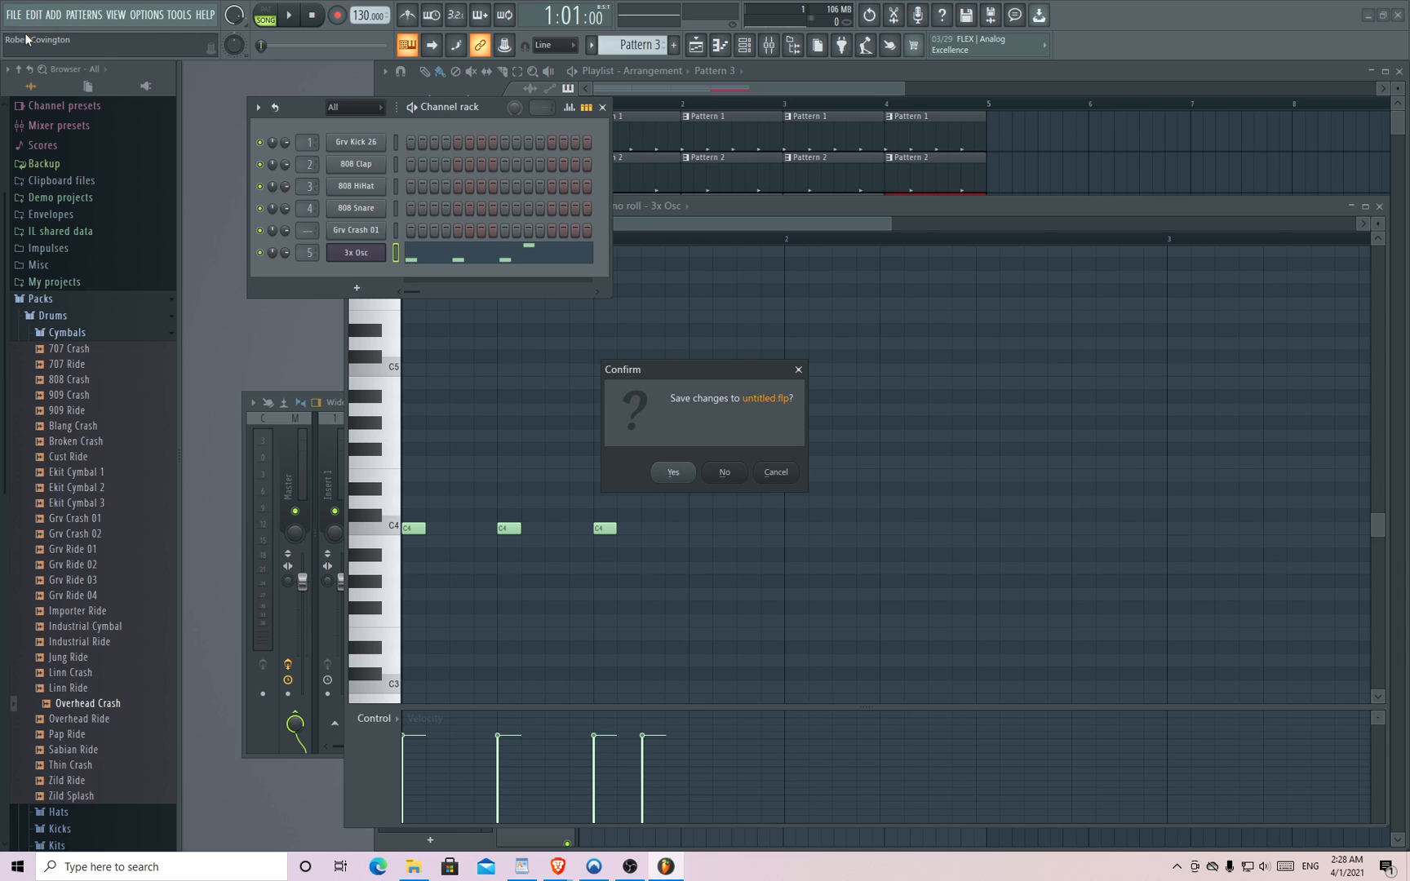
left_click(772, 471)
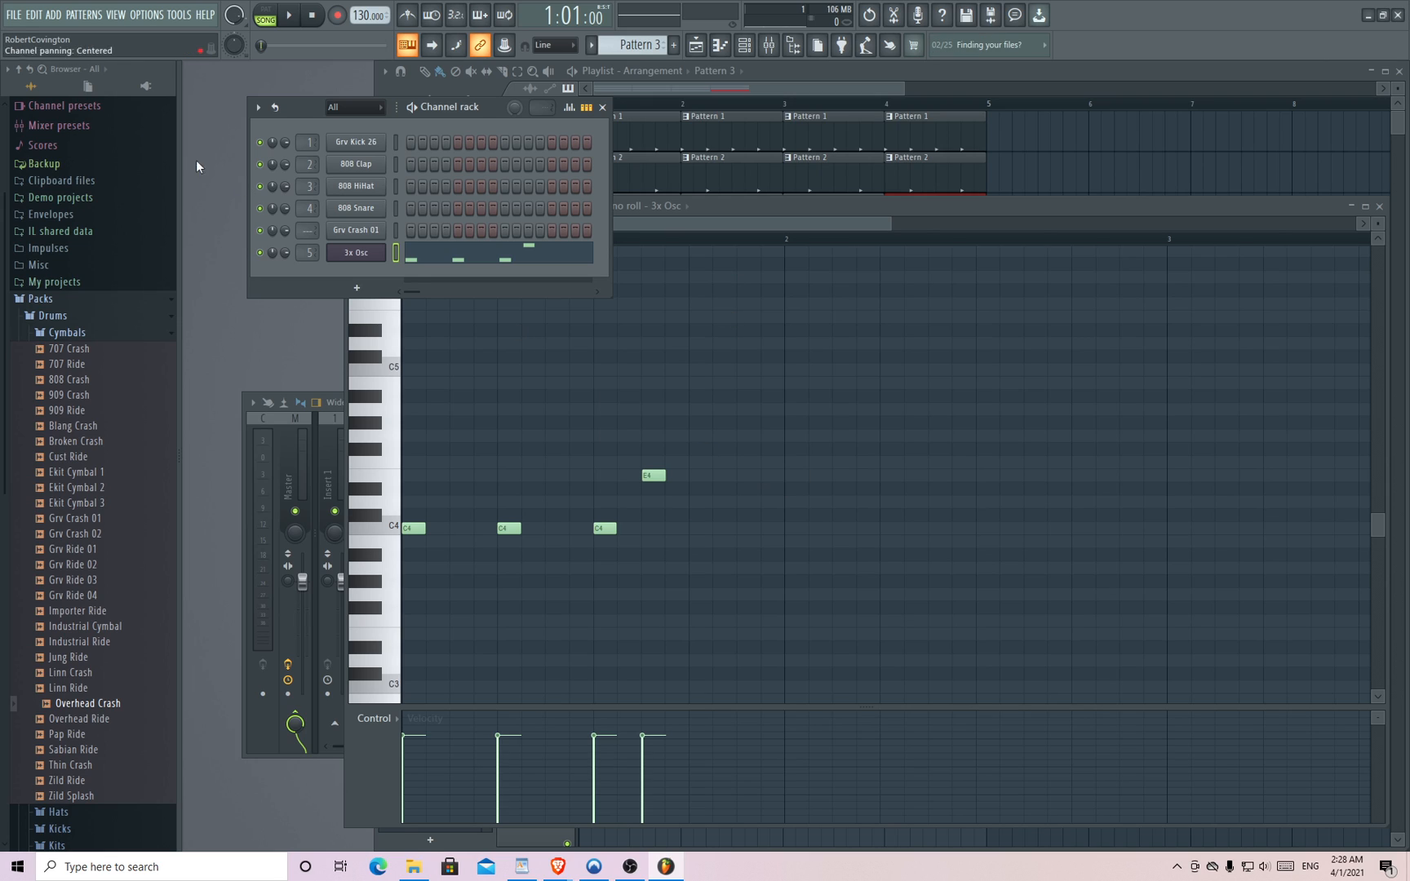
- Start a new Basic 808 with limiter project without saving the changes to the untitled one
left_click(15, 16)
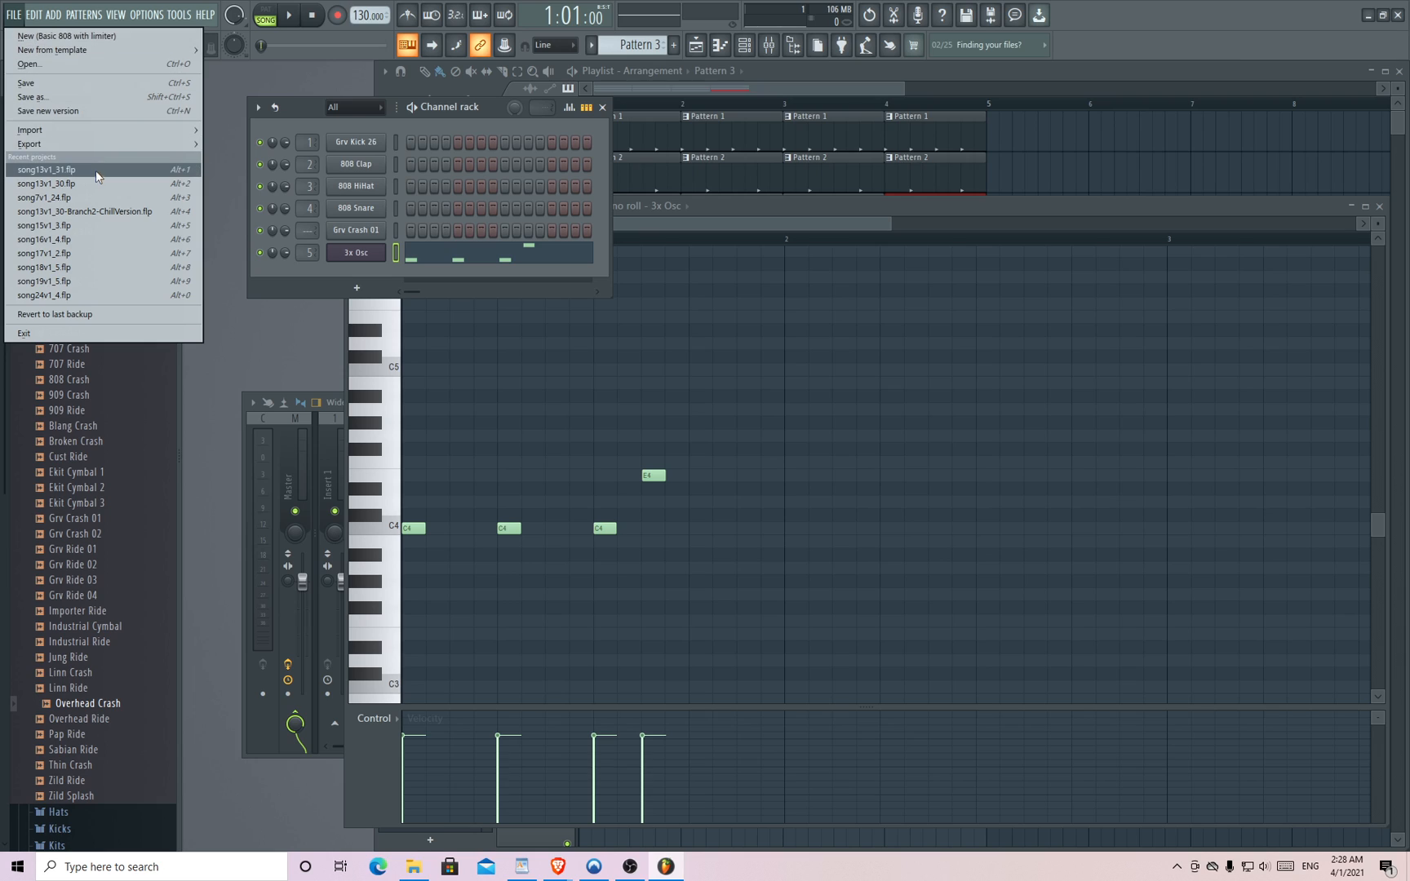
left_click(27, 37)
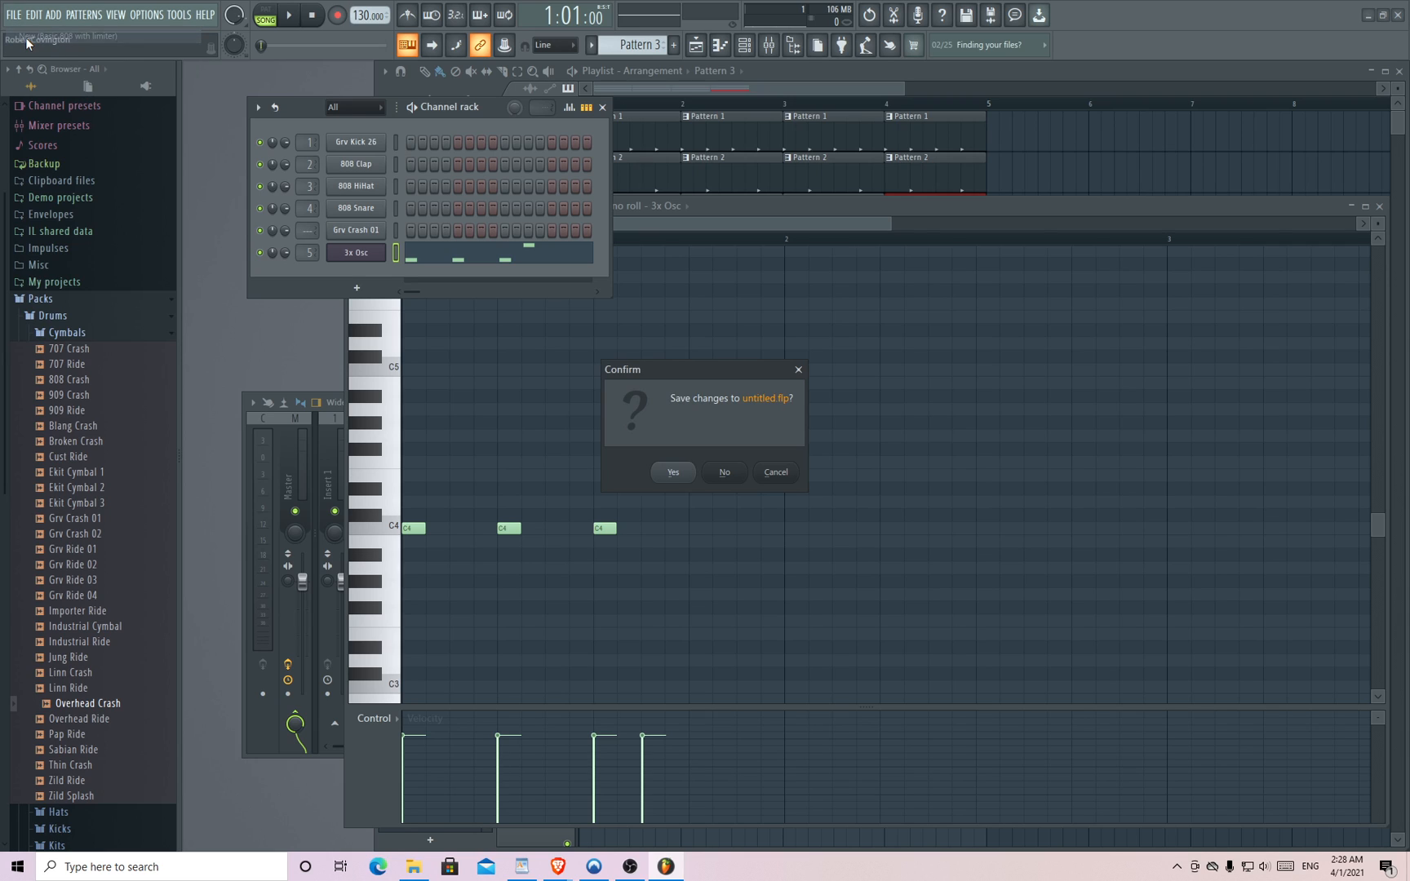
left_click(717, 471)
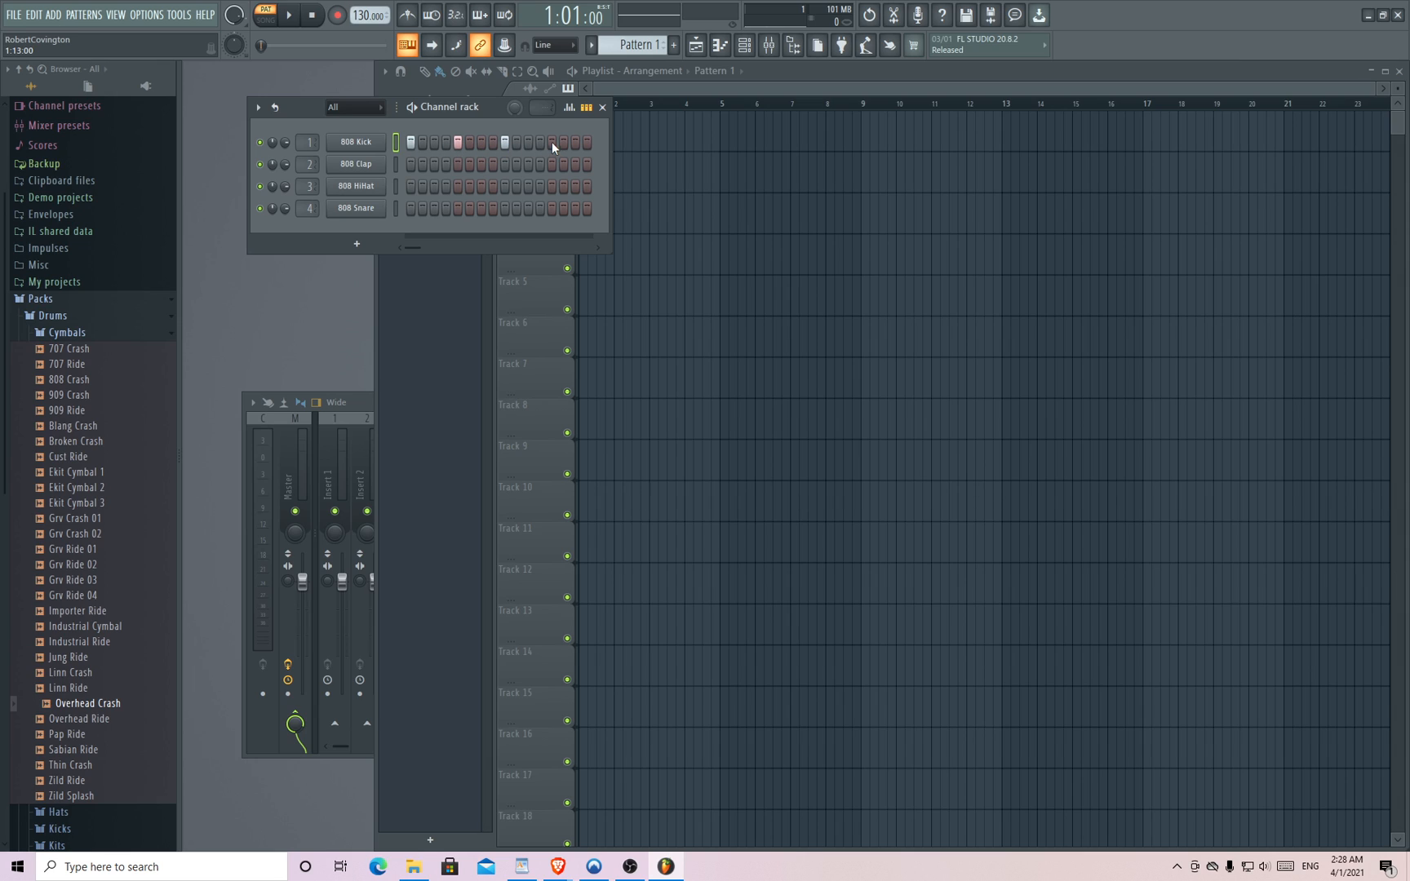
- Put an 808 Kick hit on every fourth step of Pattern 1 and place the pattern at bar 1 of Track 1
left_click(623, 89)
left_click(585, 131)
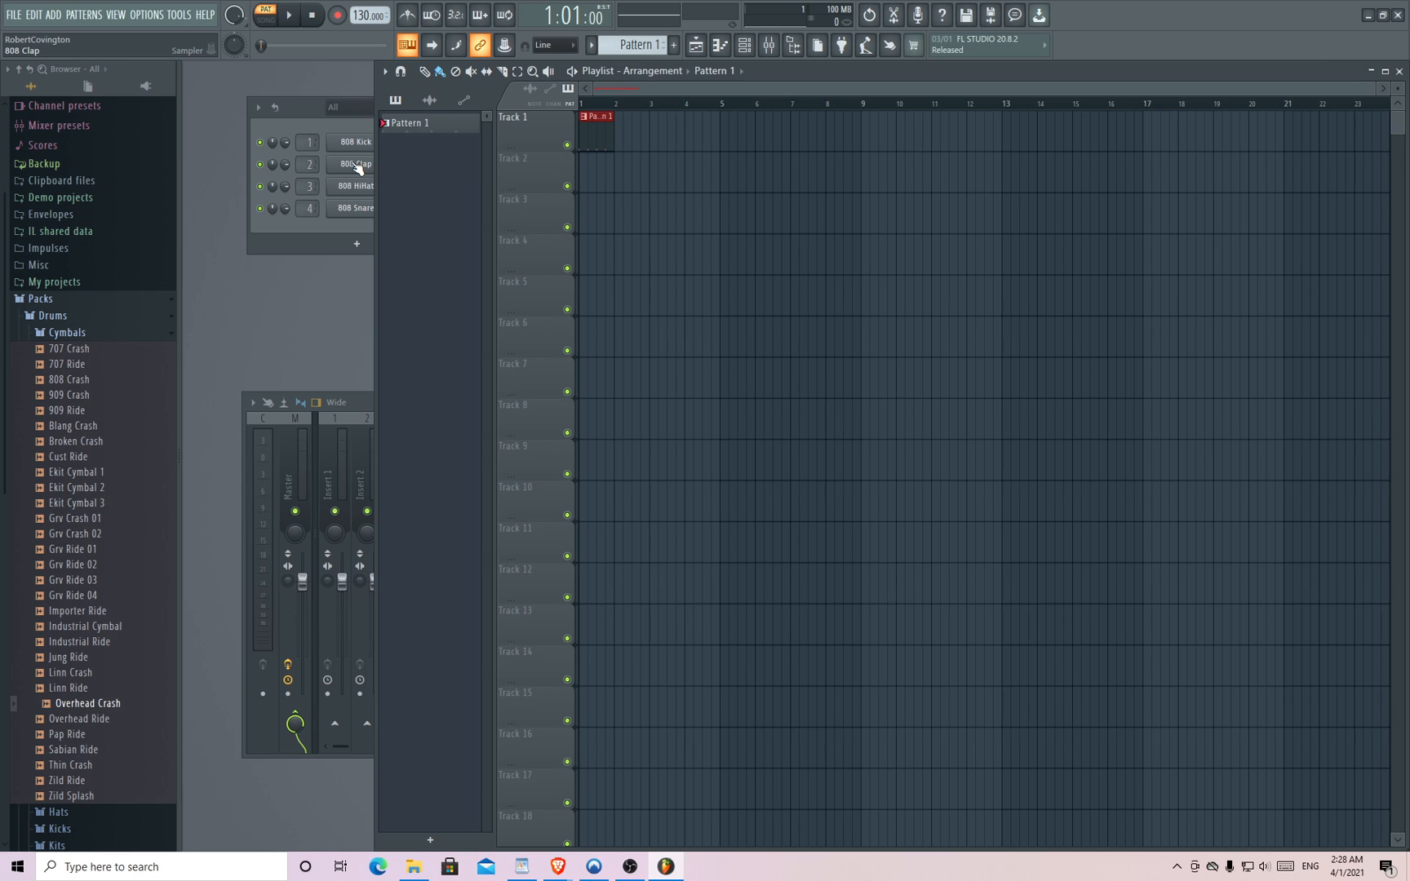
- Create Pattern 2 with 808 Clap hits on steps 5 and 13 and place it at bar 1 of Track 2
scroll(622, 45, "up", 1)
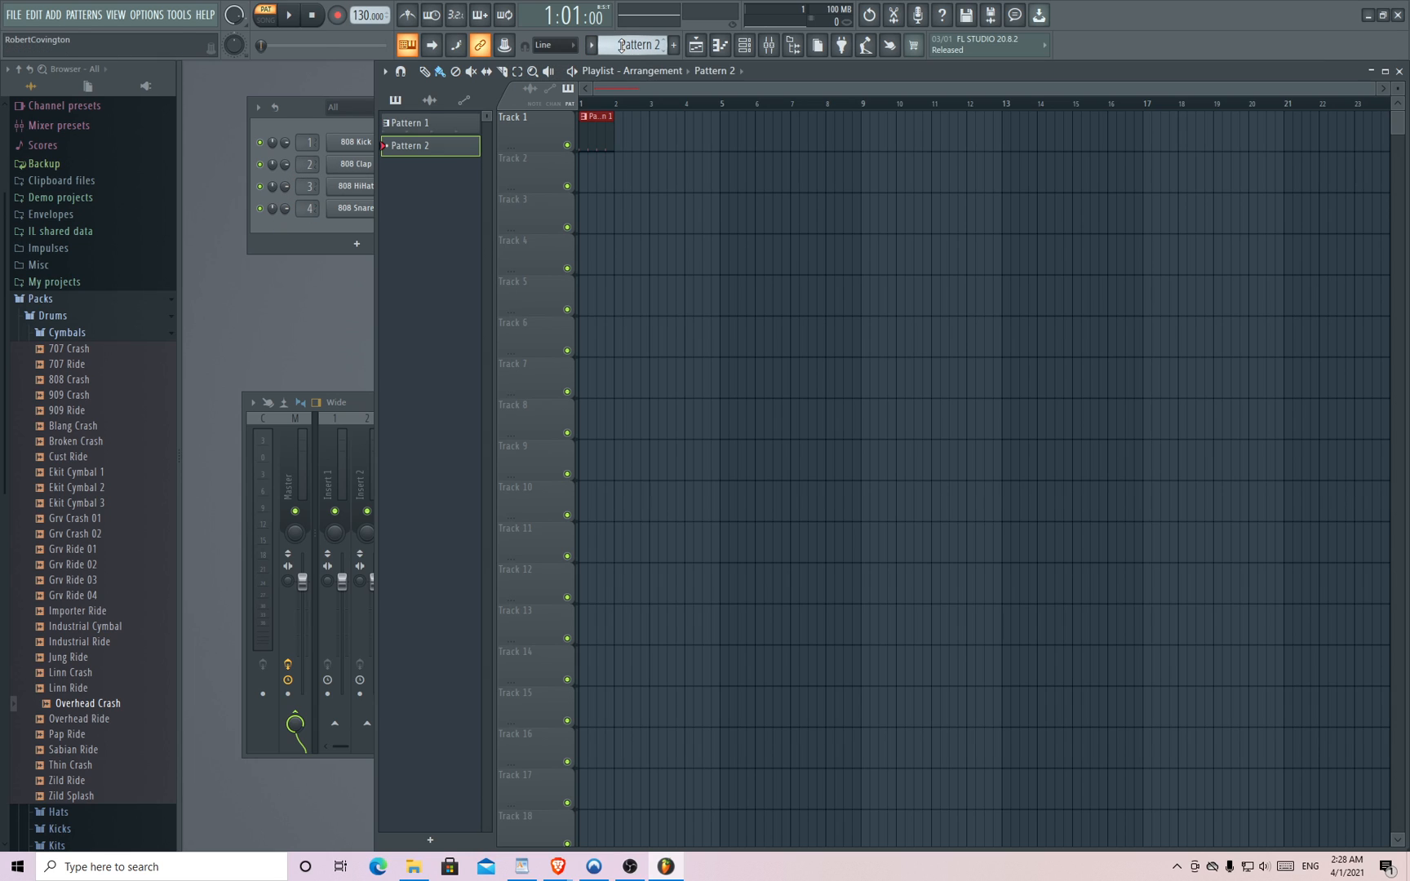
left_click(365, 221)
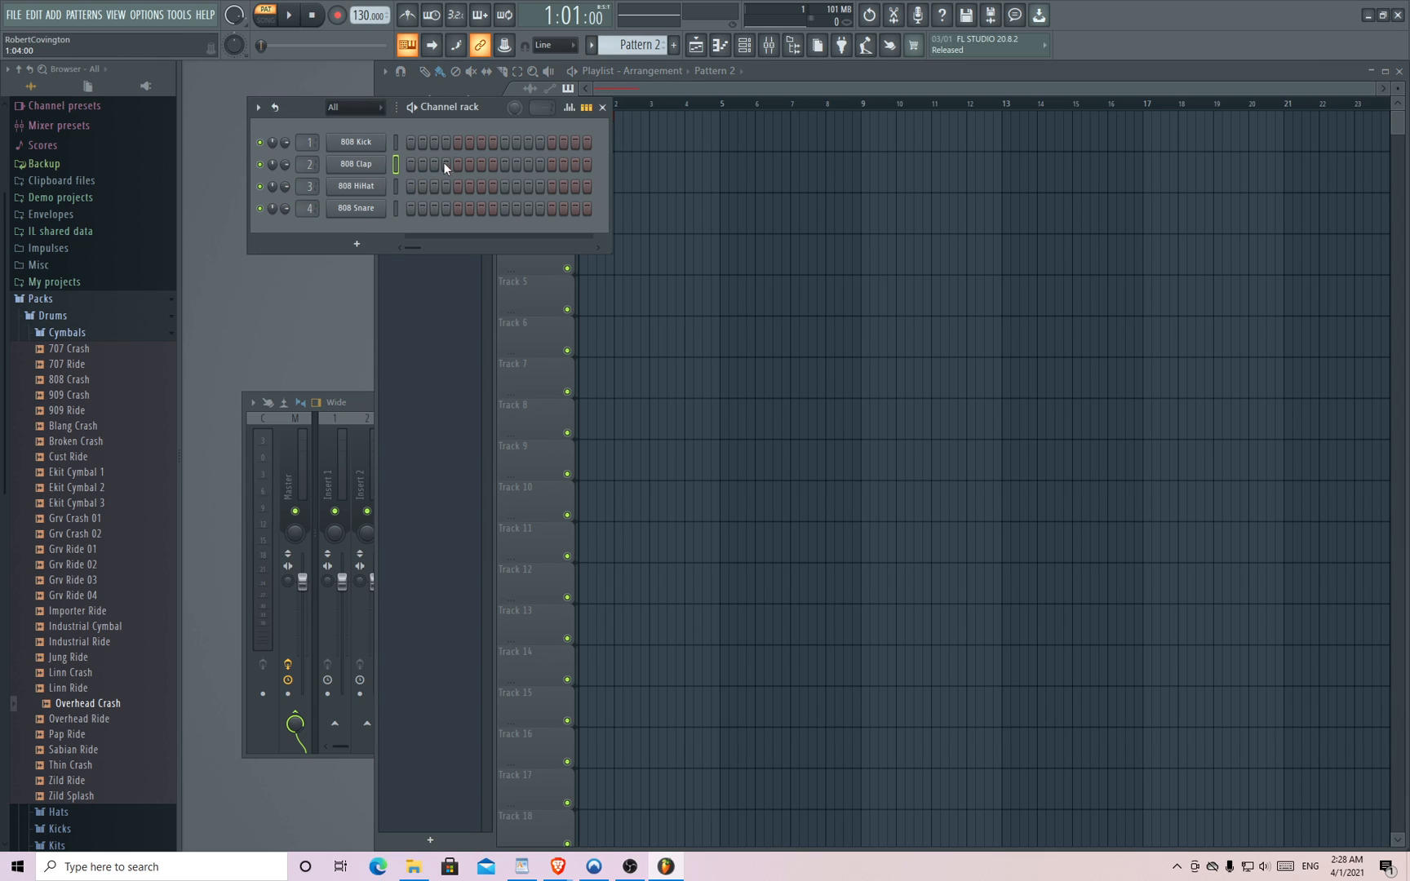
left_click(665, 89)
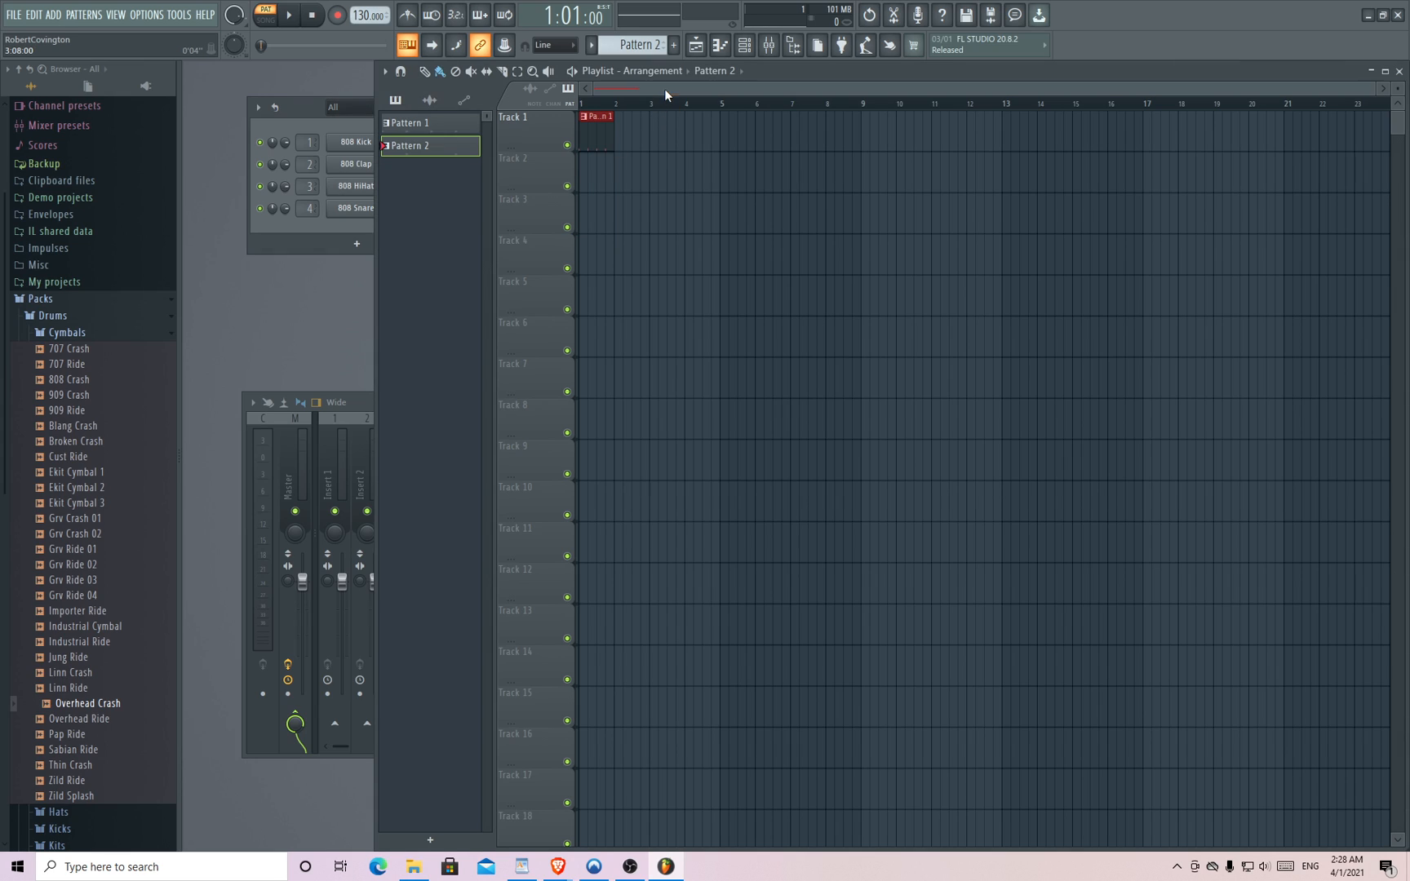
left_click(584, 169)
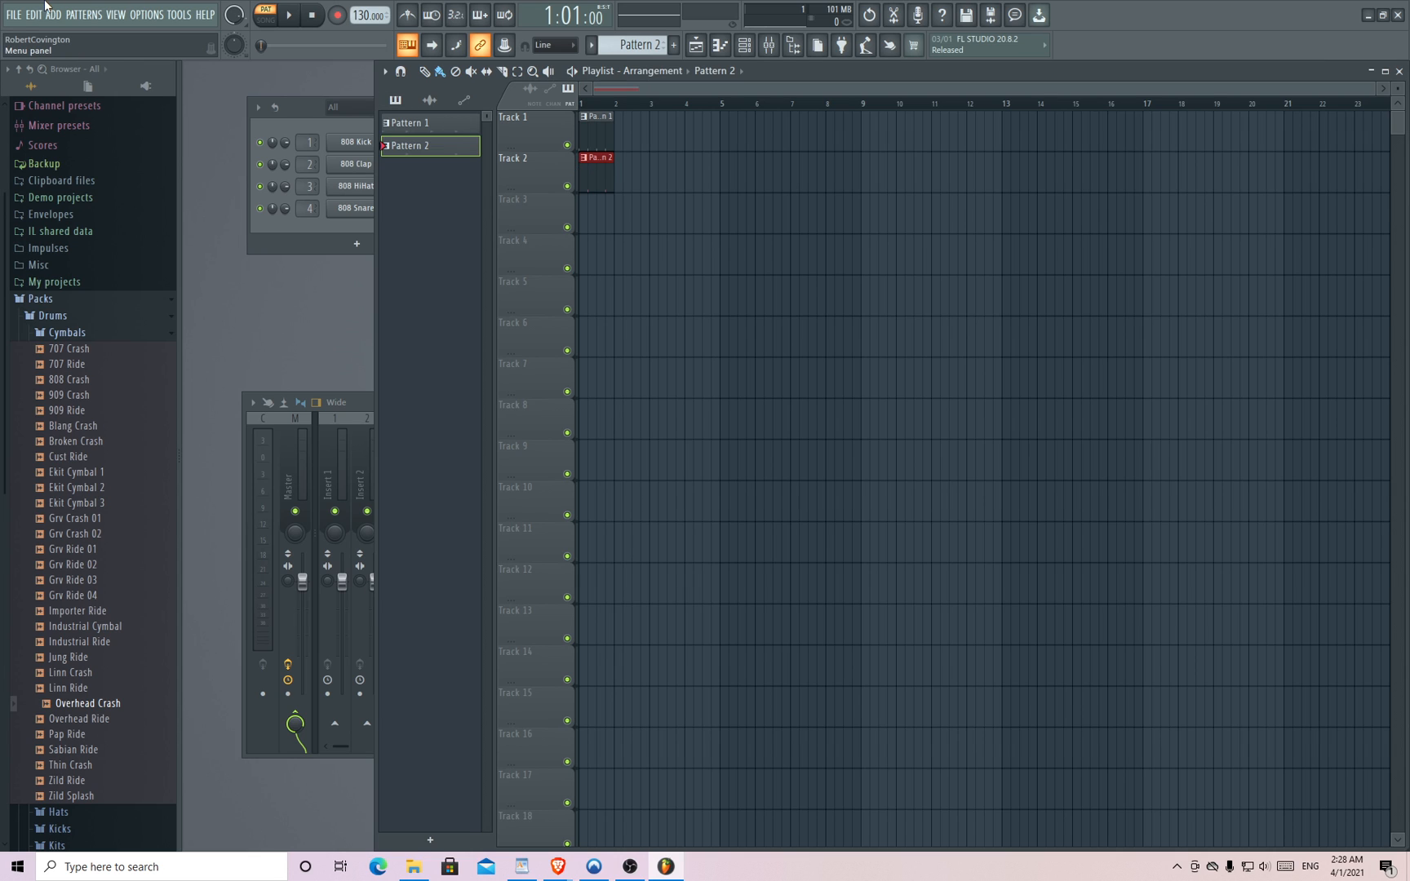
- Save the project as AAAAAAAA and save a new version of it
left_click(15, 15)
left_click(30, 82)
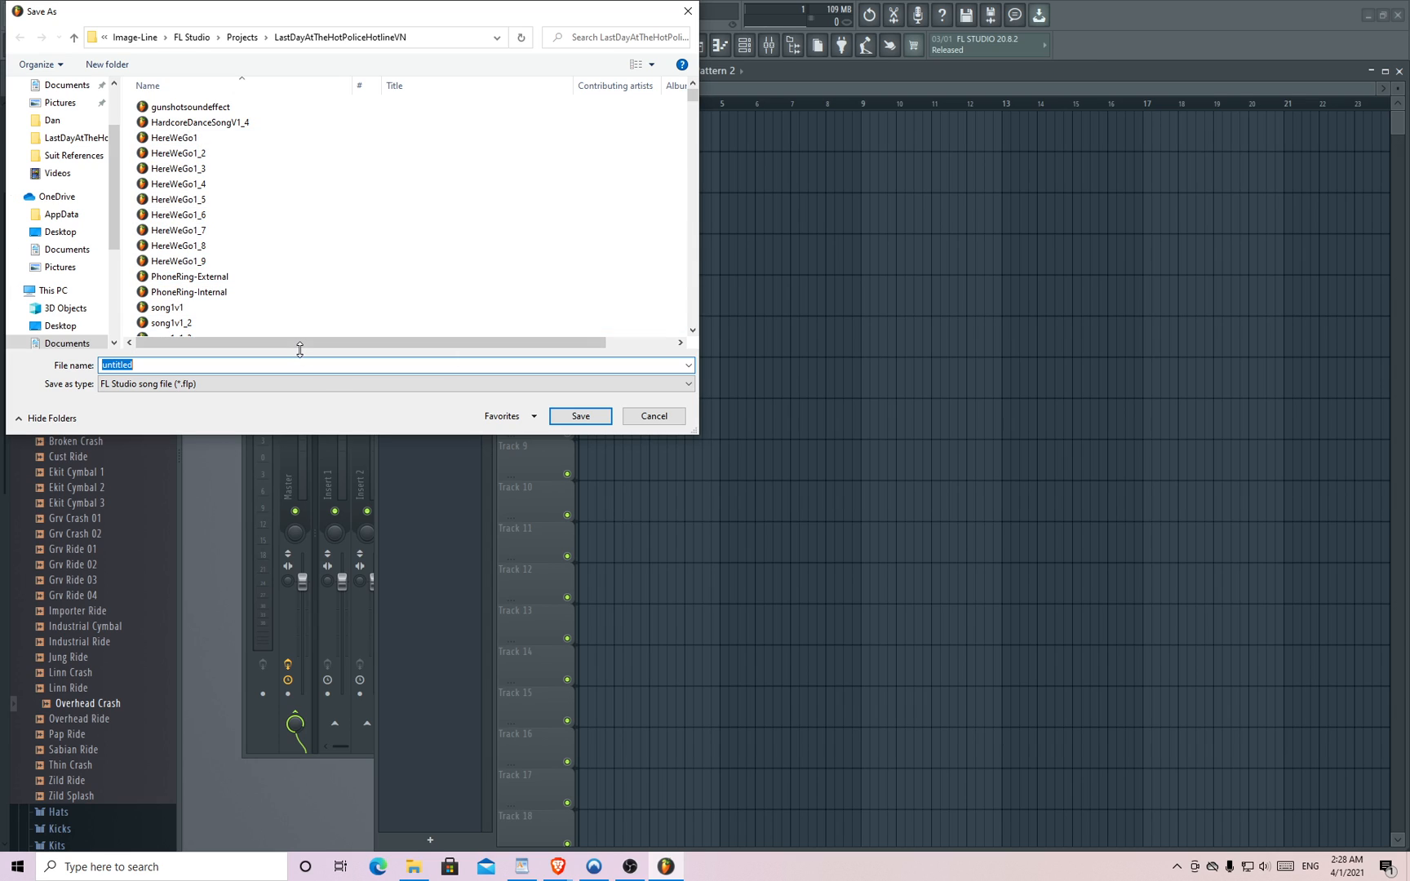
type("AAAAAAAA")
key("Return")
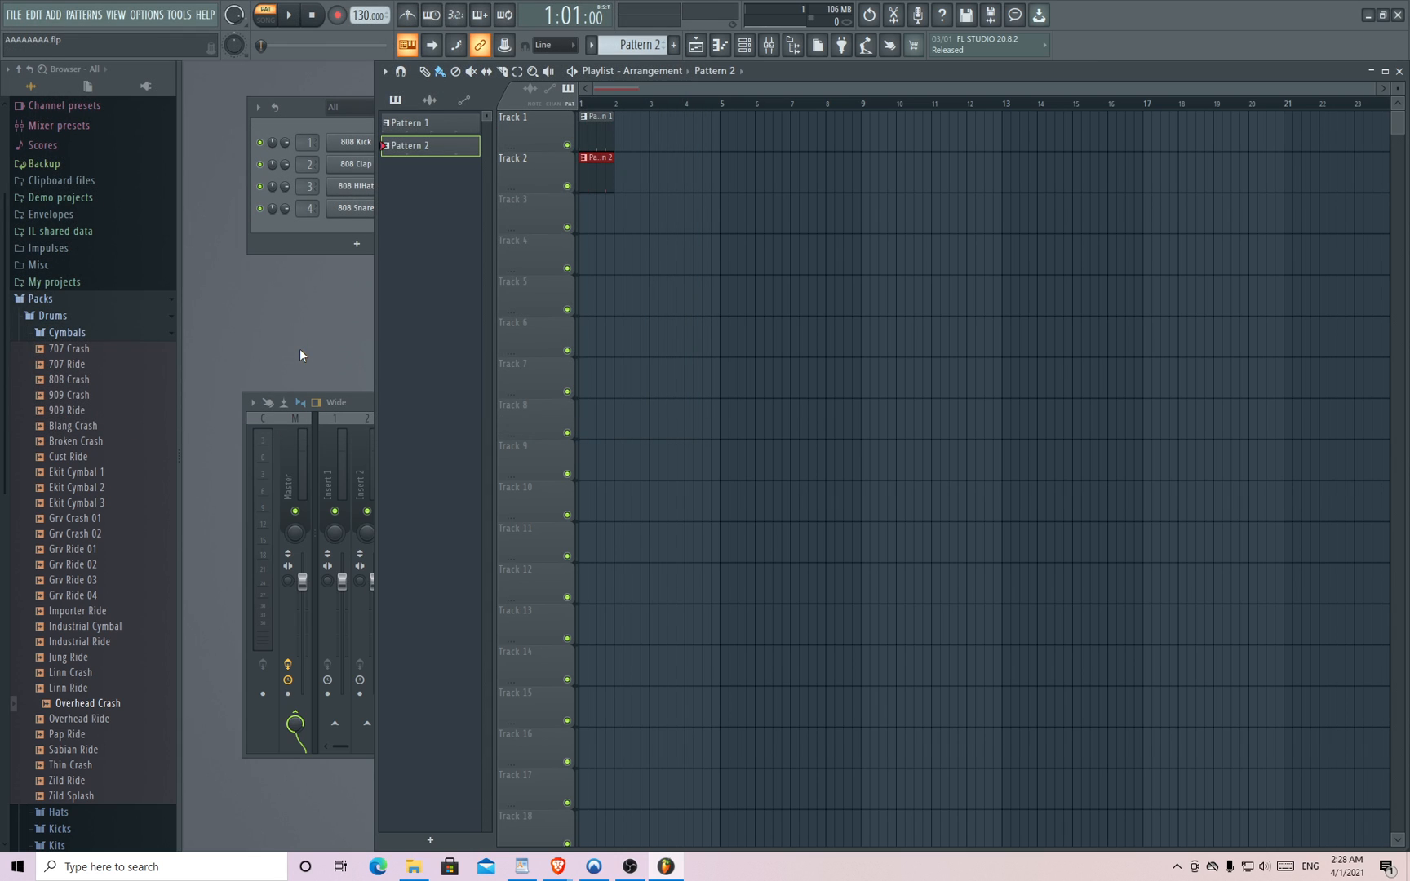
left_click(15, 16)
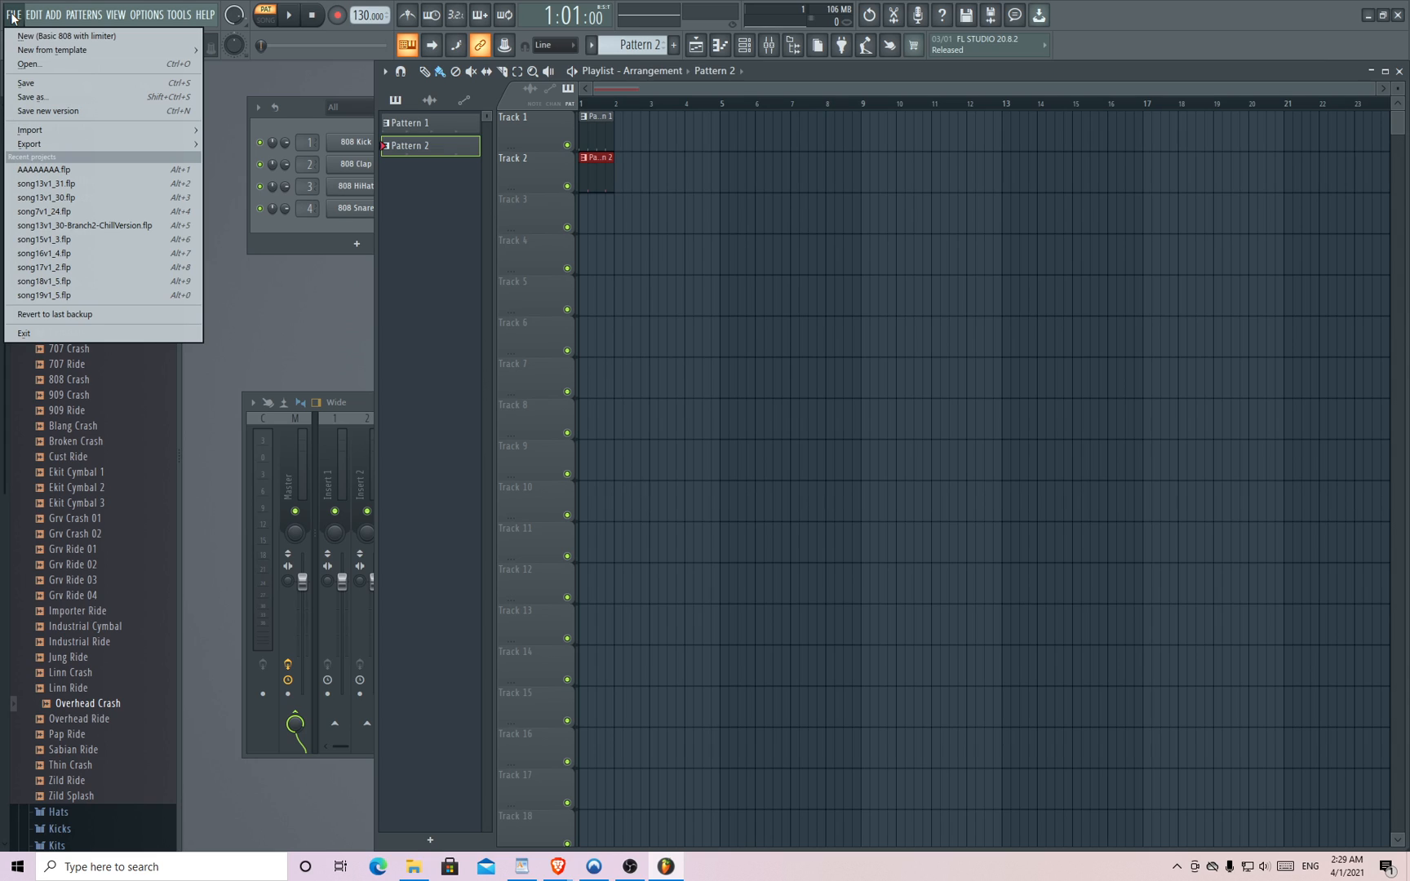
left_click(83, 116)
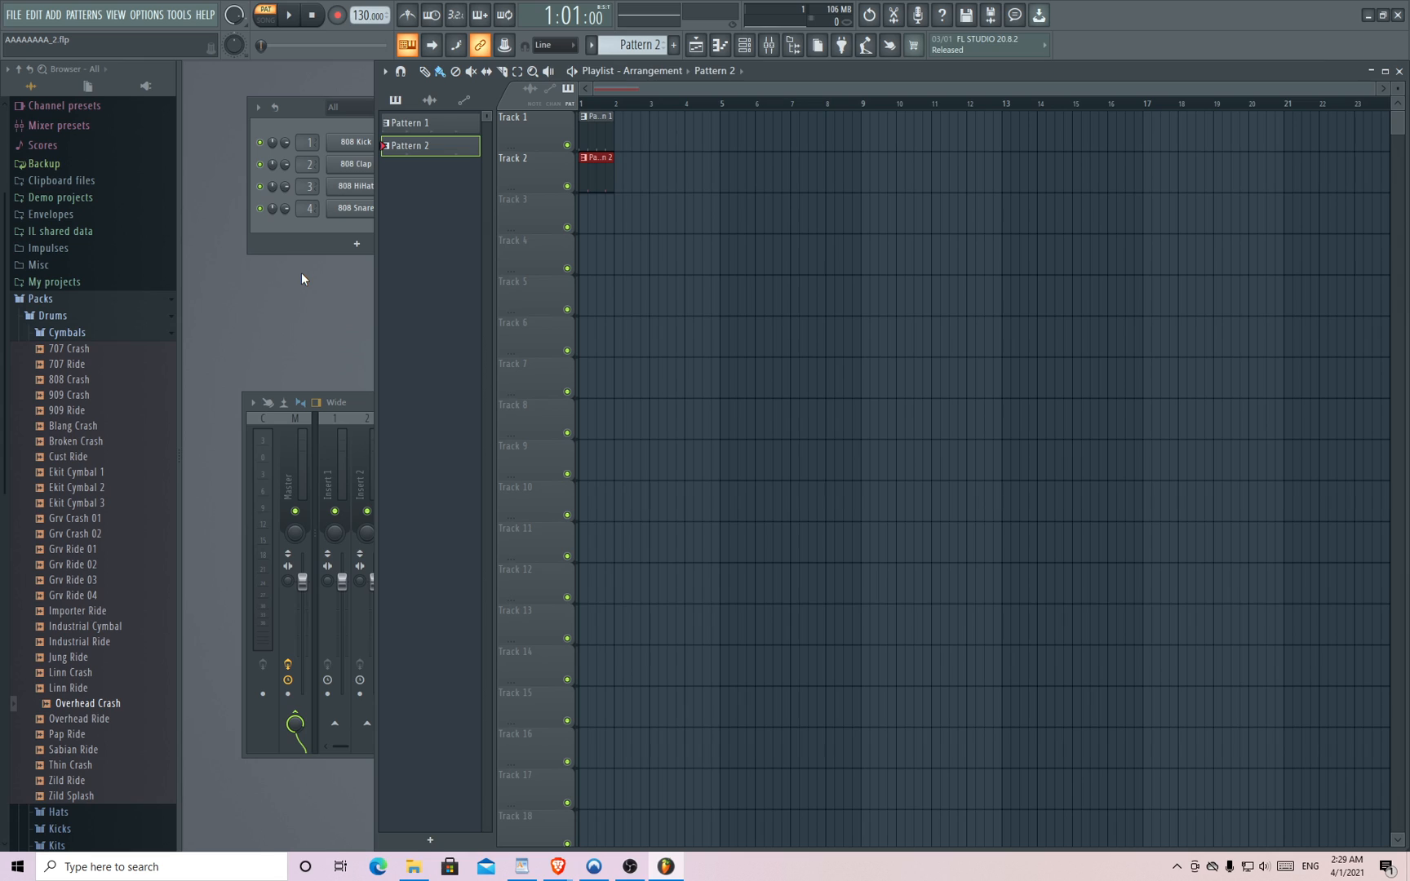
- Bring the channel rack forward and clear the 808 Clap hits on steps 5 and 13 of Pattern 2
left_click(327, 225)
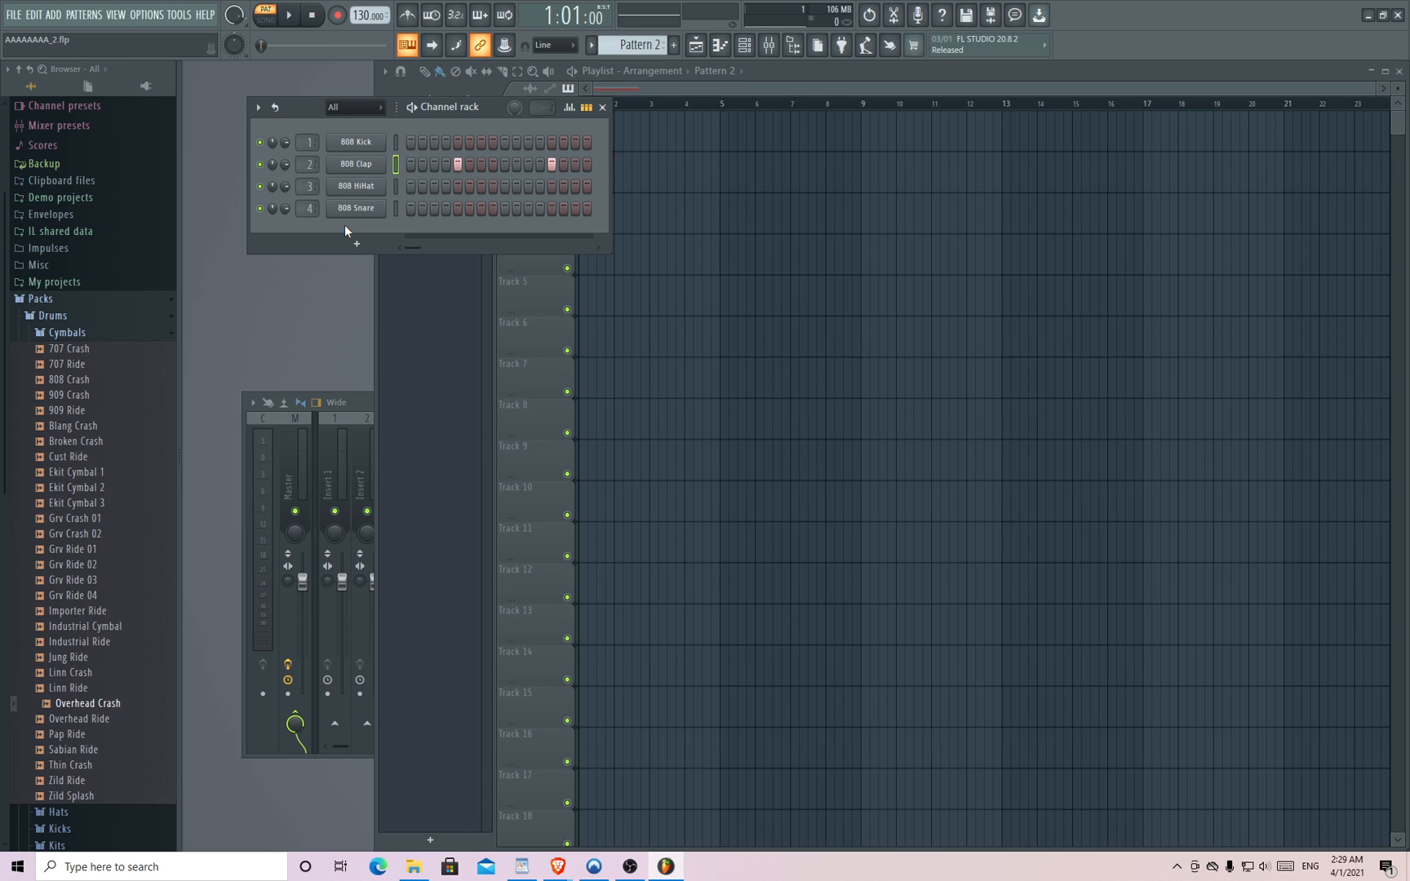
left_click(459, 163)
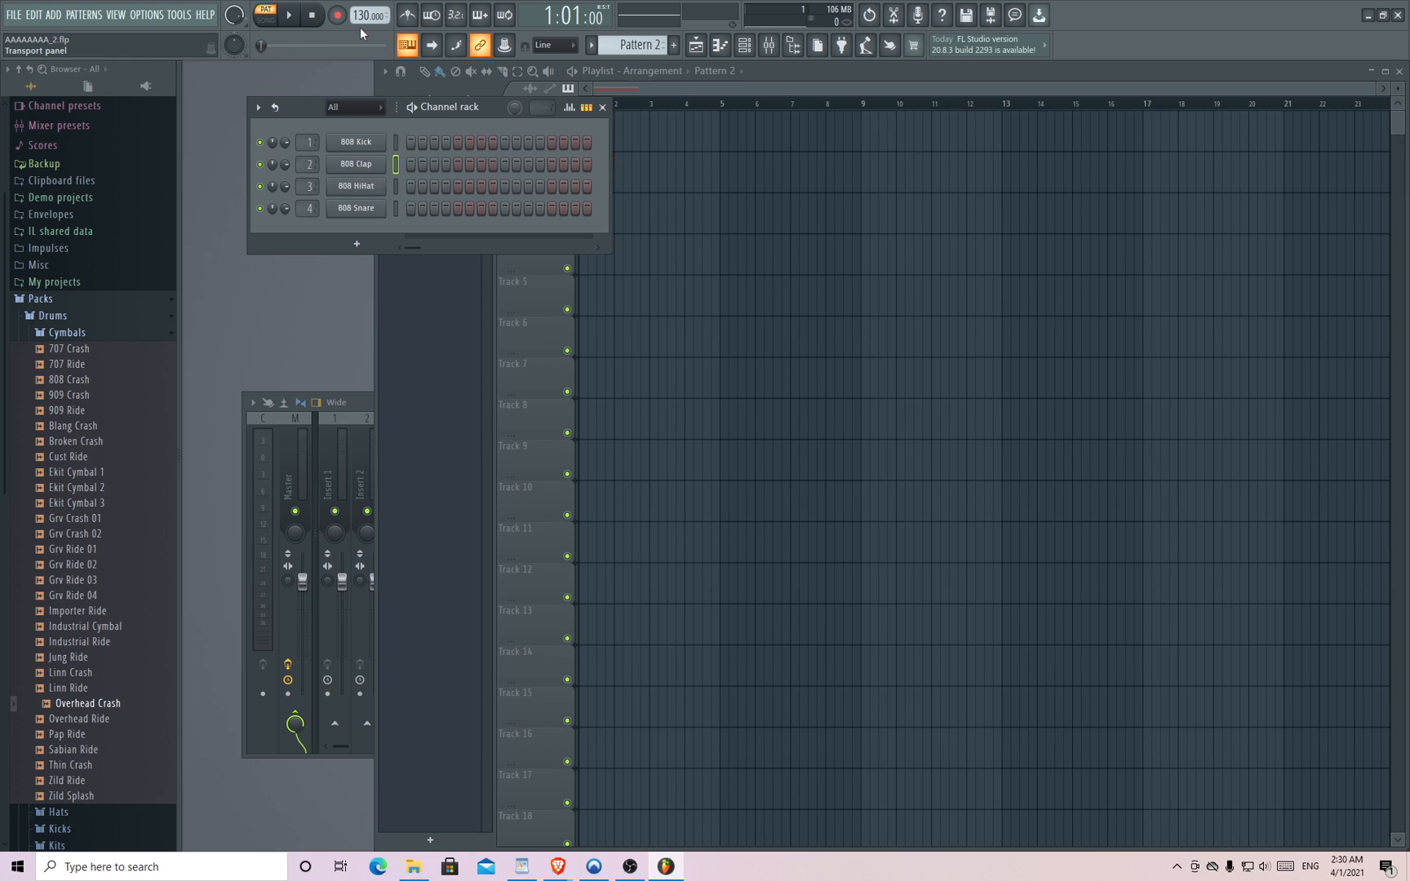
mouse_move(366, 15)
left_mouse_down()
mouse_move(366, 57)
mouse_move(358, 15)
left_mouse_up()
- Switch to the web browser, search DuckDuckGo for "bpm tap" and open the ALL8.COM Tap for Beats Per Minute page
mouse_move(558, 867)
left_click(621, 845)
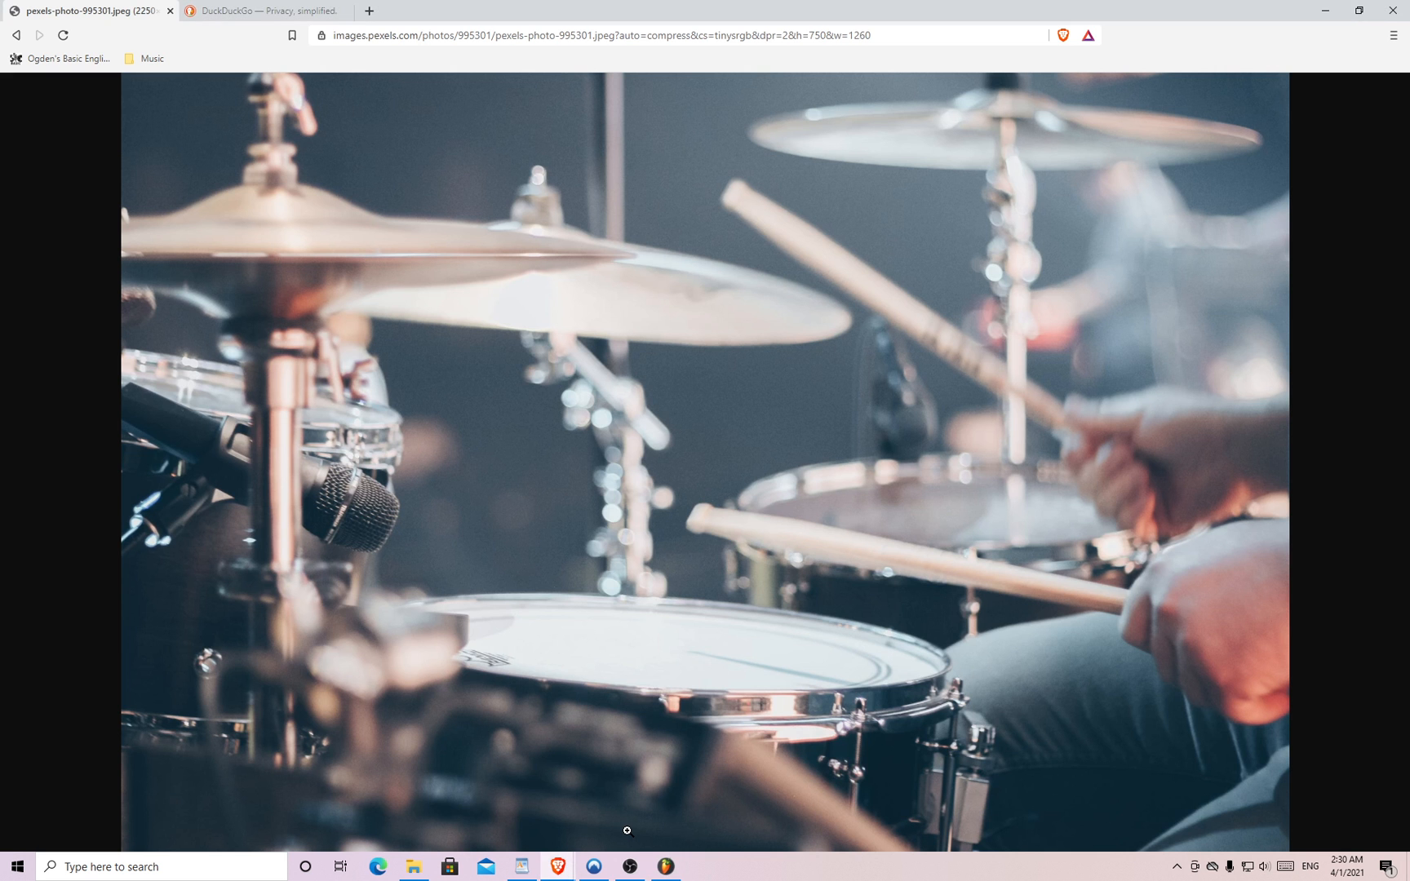
left_click(235, 8)
left_click(593, 428)
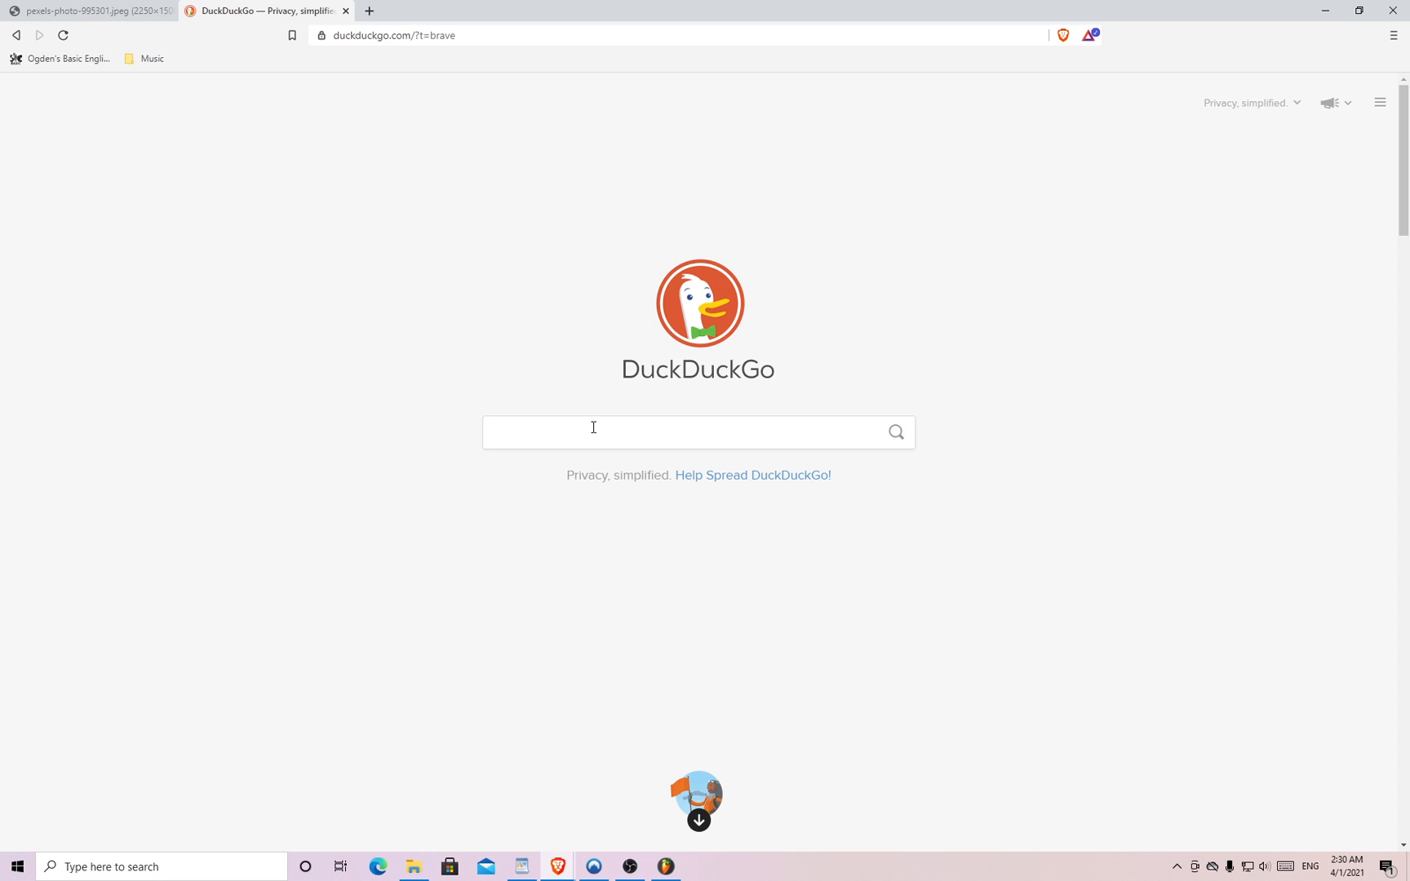
type("bpm tap")
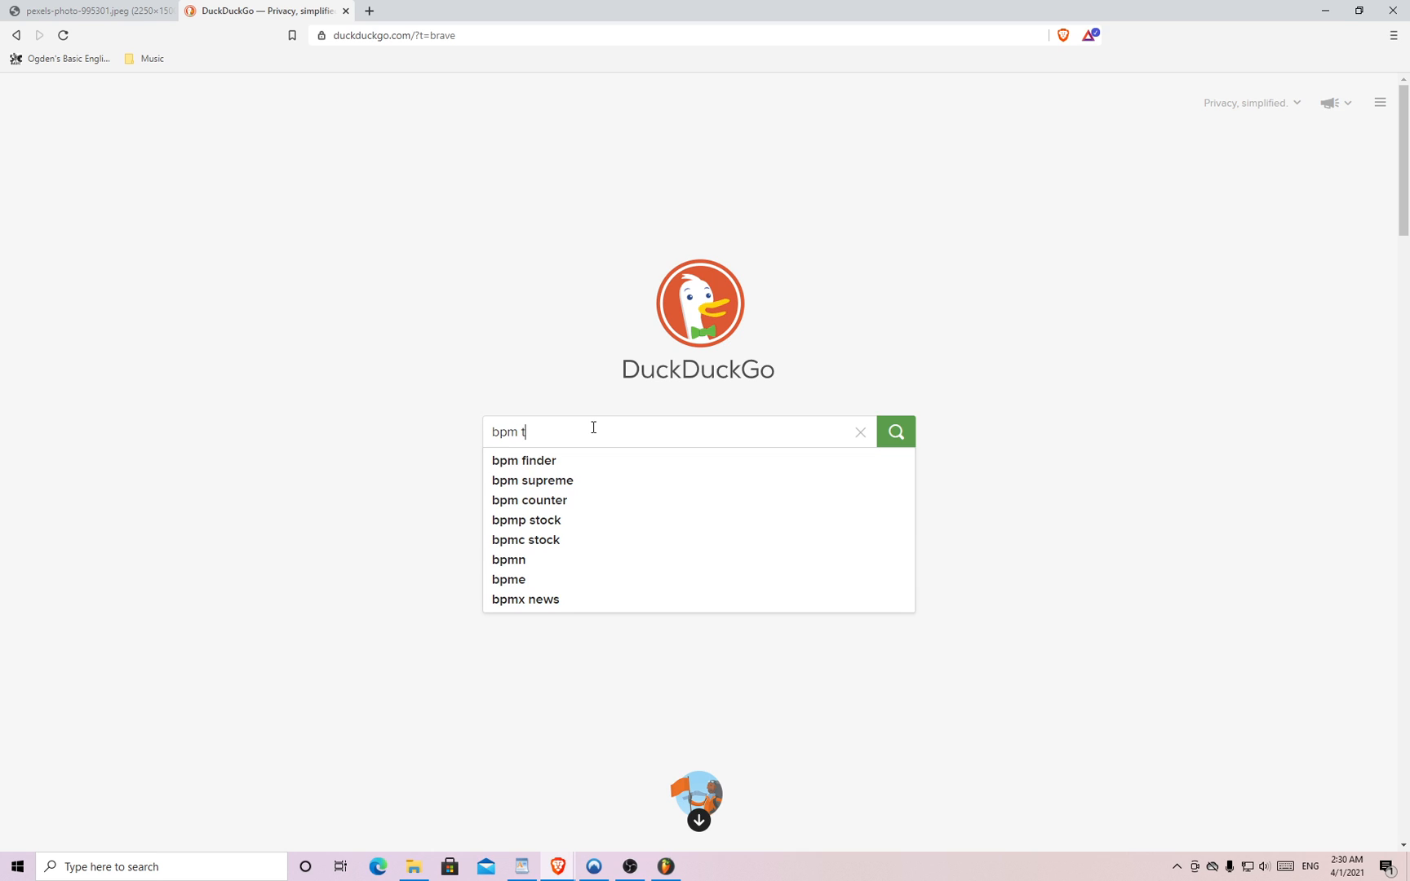
key("Return")
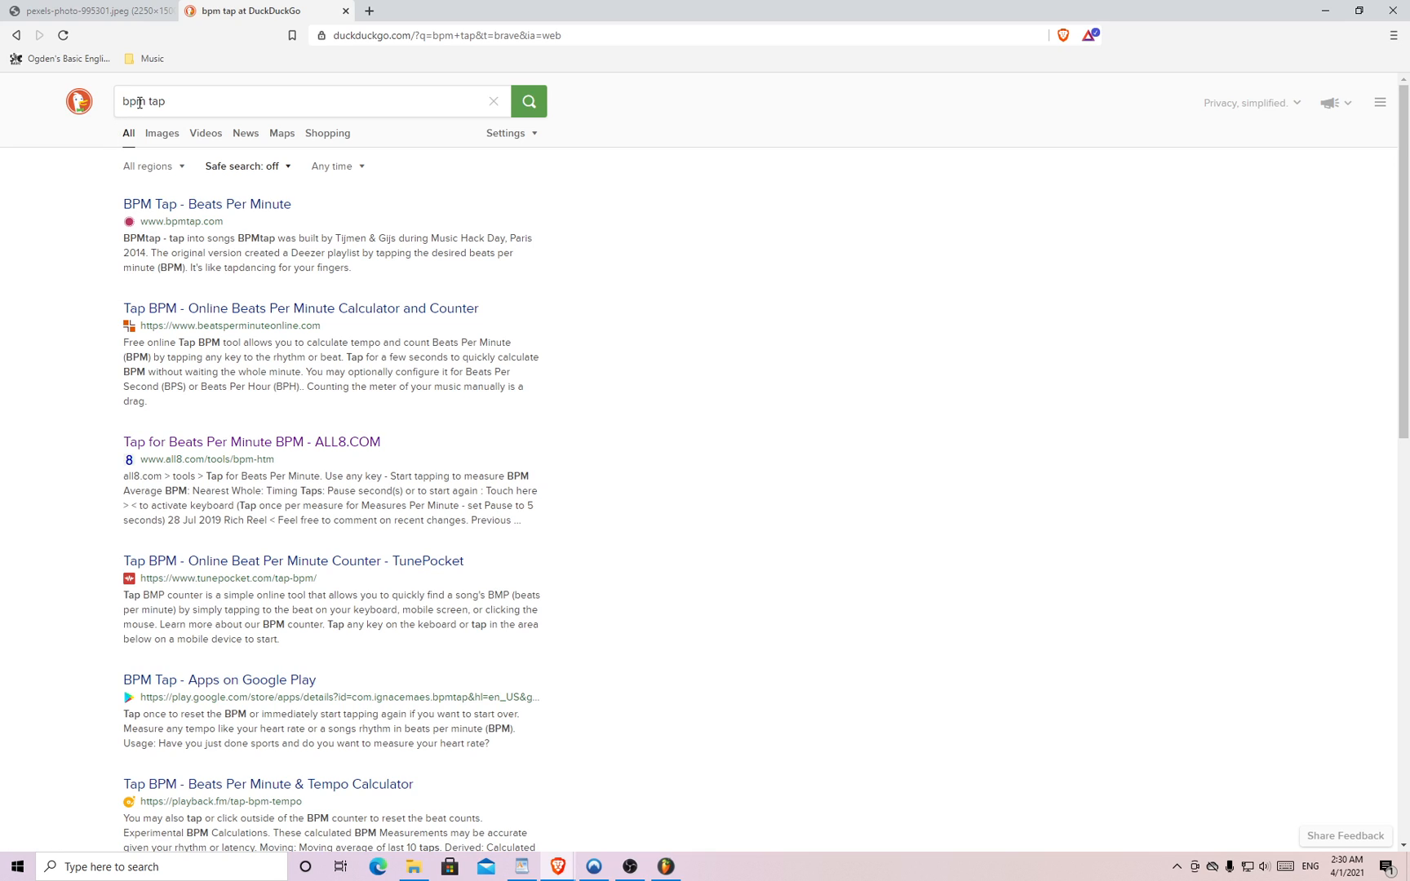
left_click(183, 448)
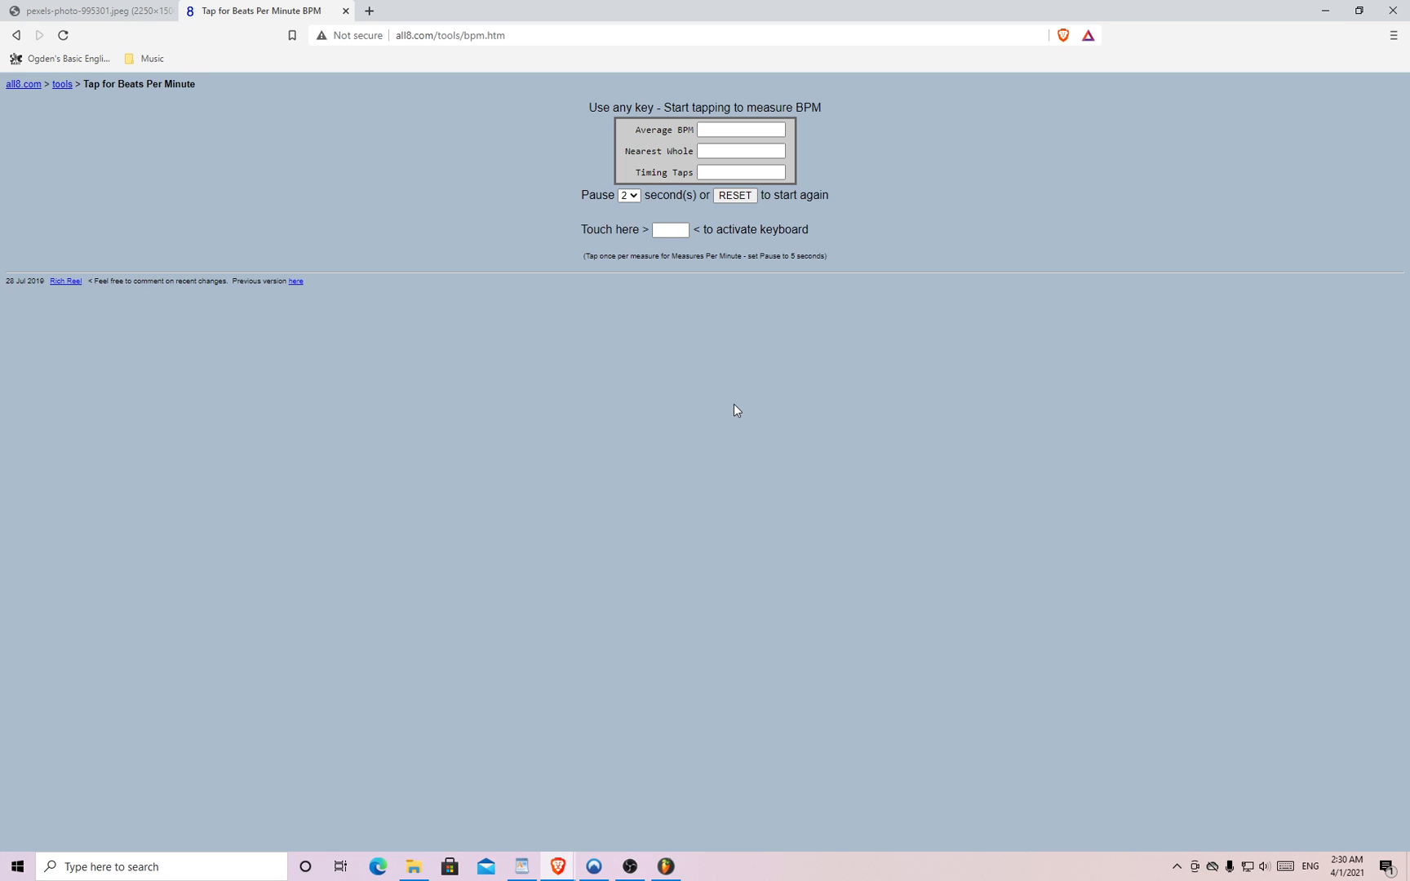
- Tap eight steady beats in the BPM tool to measure a tempo
key("space")
key("space")
key("space")
key("space")
key("space")
key("space")
key("space")
key("space")
- Switch back to FL Studio and set the project tempo to 100 BPM
left_click(661, 870)
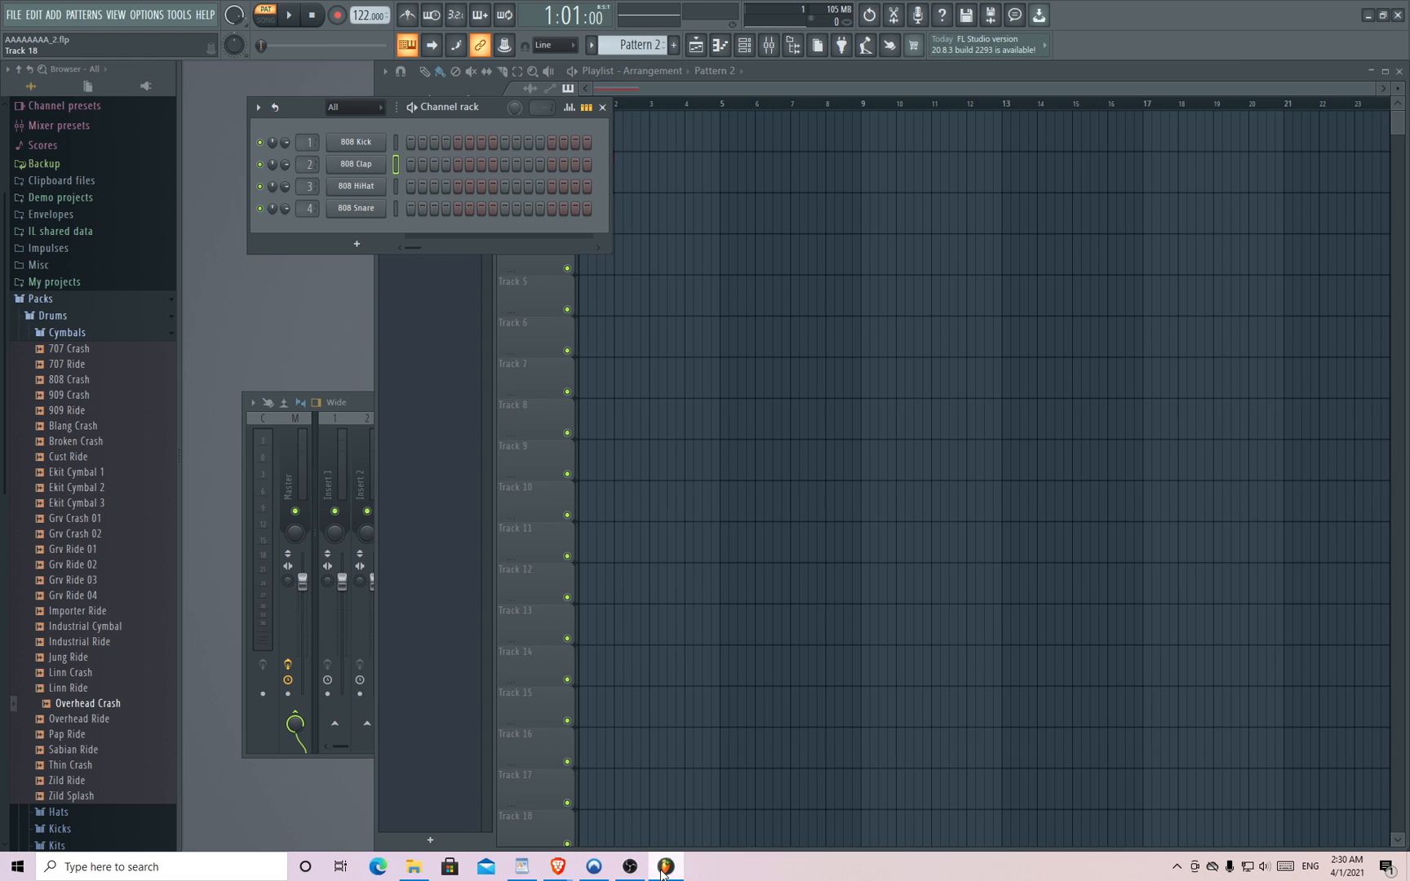
left_click_drag(362, 10, 362, 41)
- Move the channel rack down below the playlist's first tracks and widen it to show more steps
left_click_drag(612, 164, 755, 159)
left_click_drag(551, 110, 554, 237)
left_click_drag(752, 269, 941, 249)
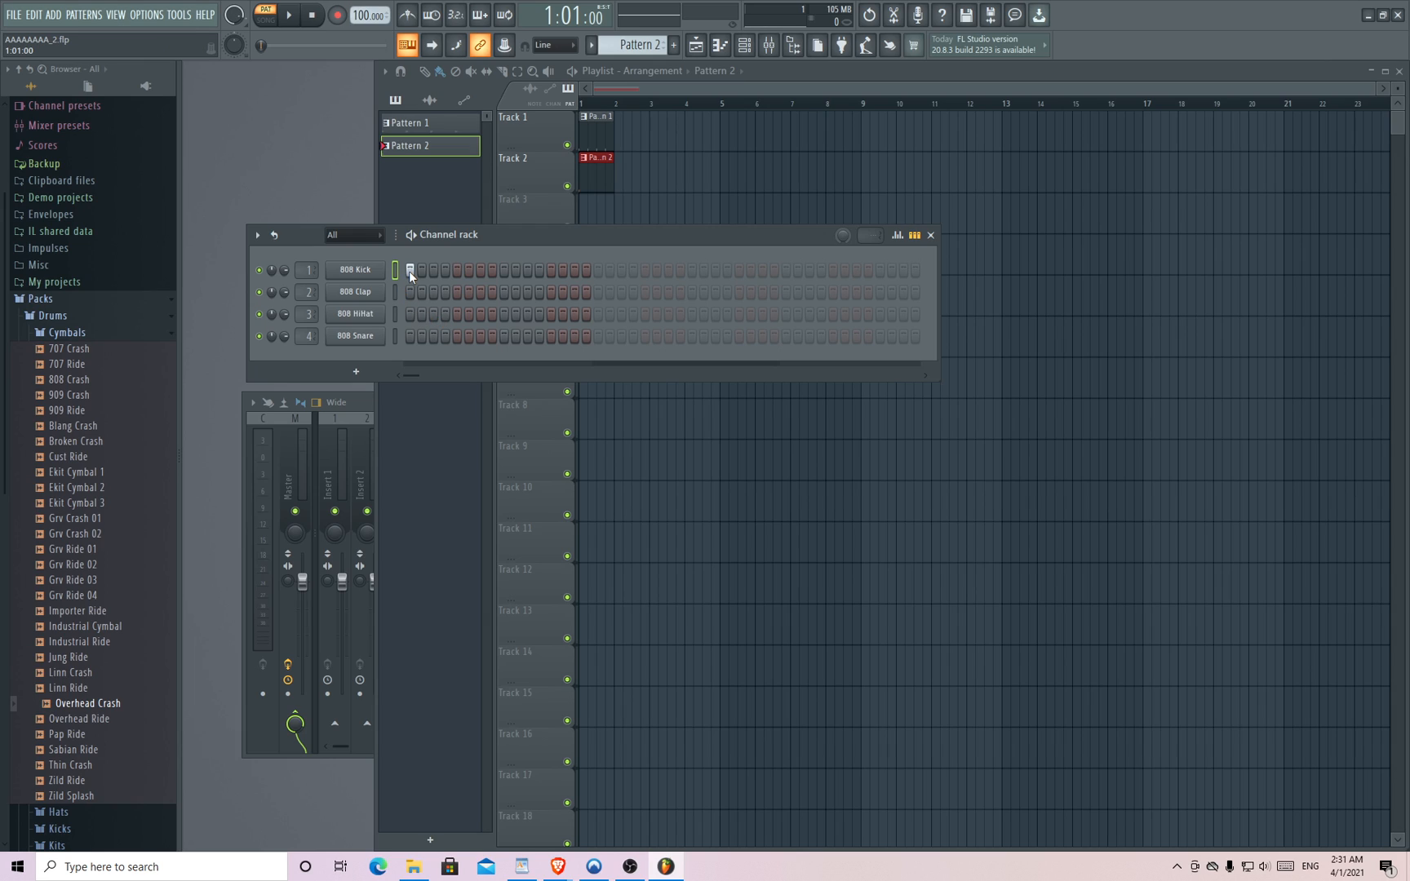
- Try an 808 HiHat hit on step 4, an 808 Kick on step 7 and an 808 Snare on step 11, and play Pattern 2
left_click(446, 315)
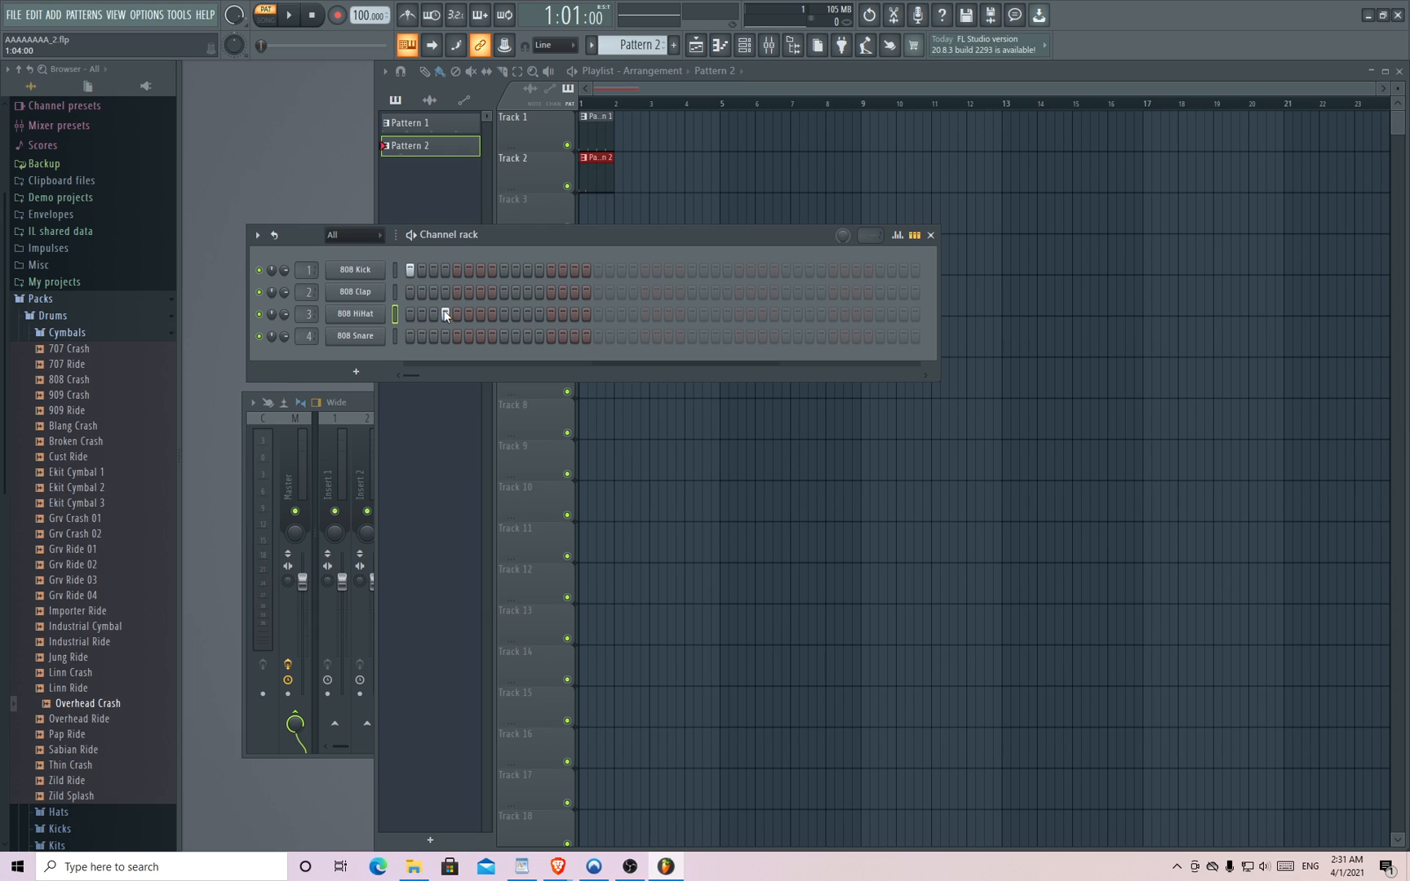
left_click(479, 271)
left_click(527, 337)
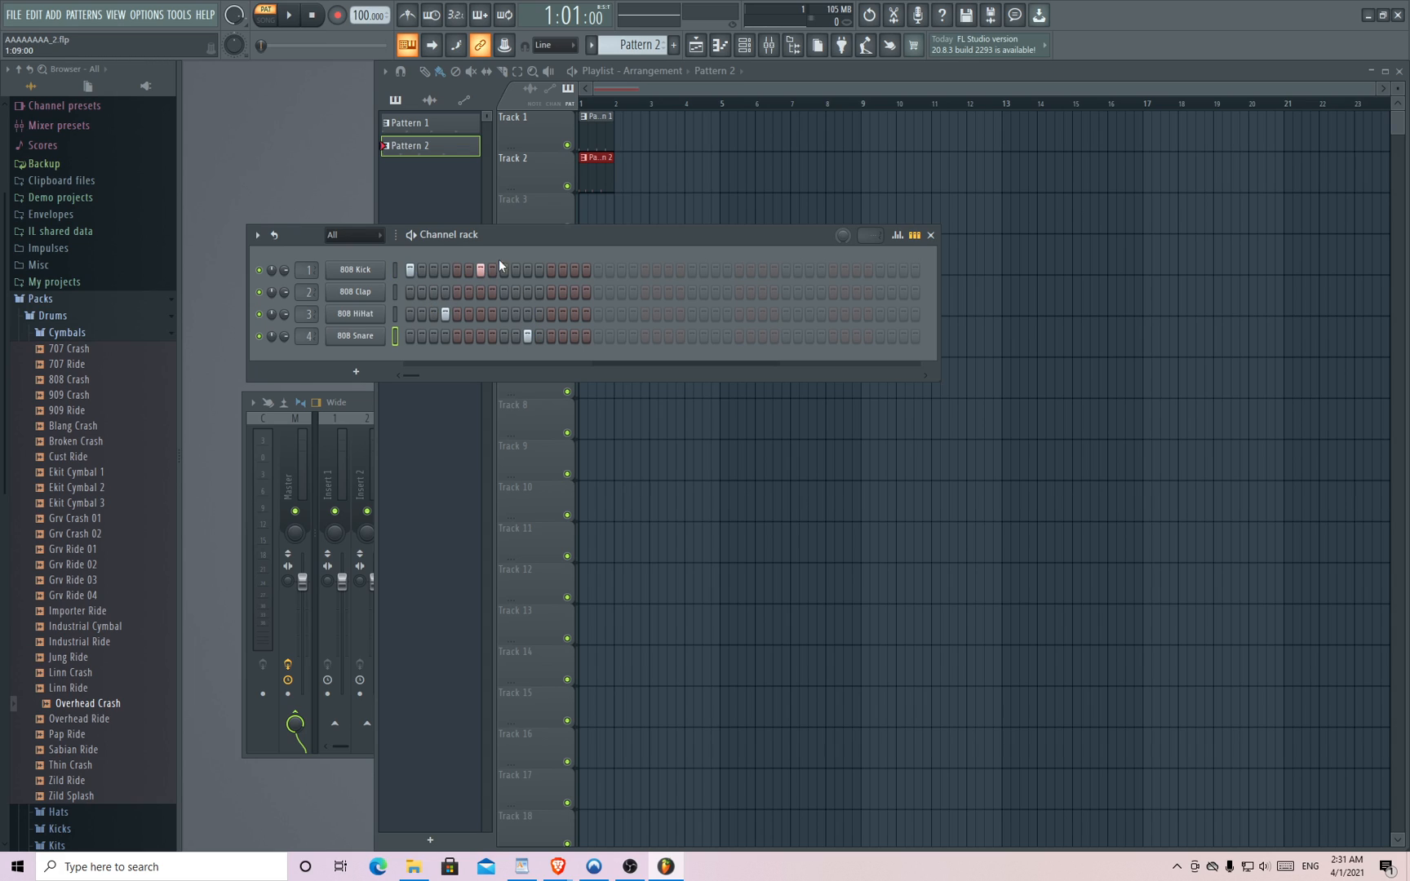
left_click(289, 18)
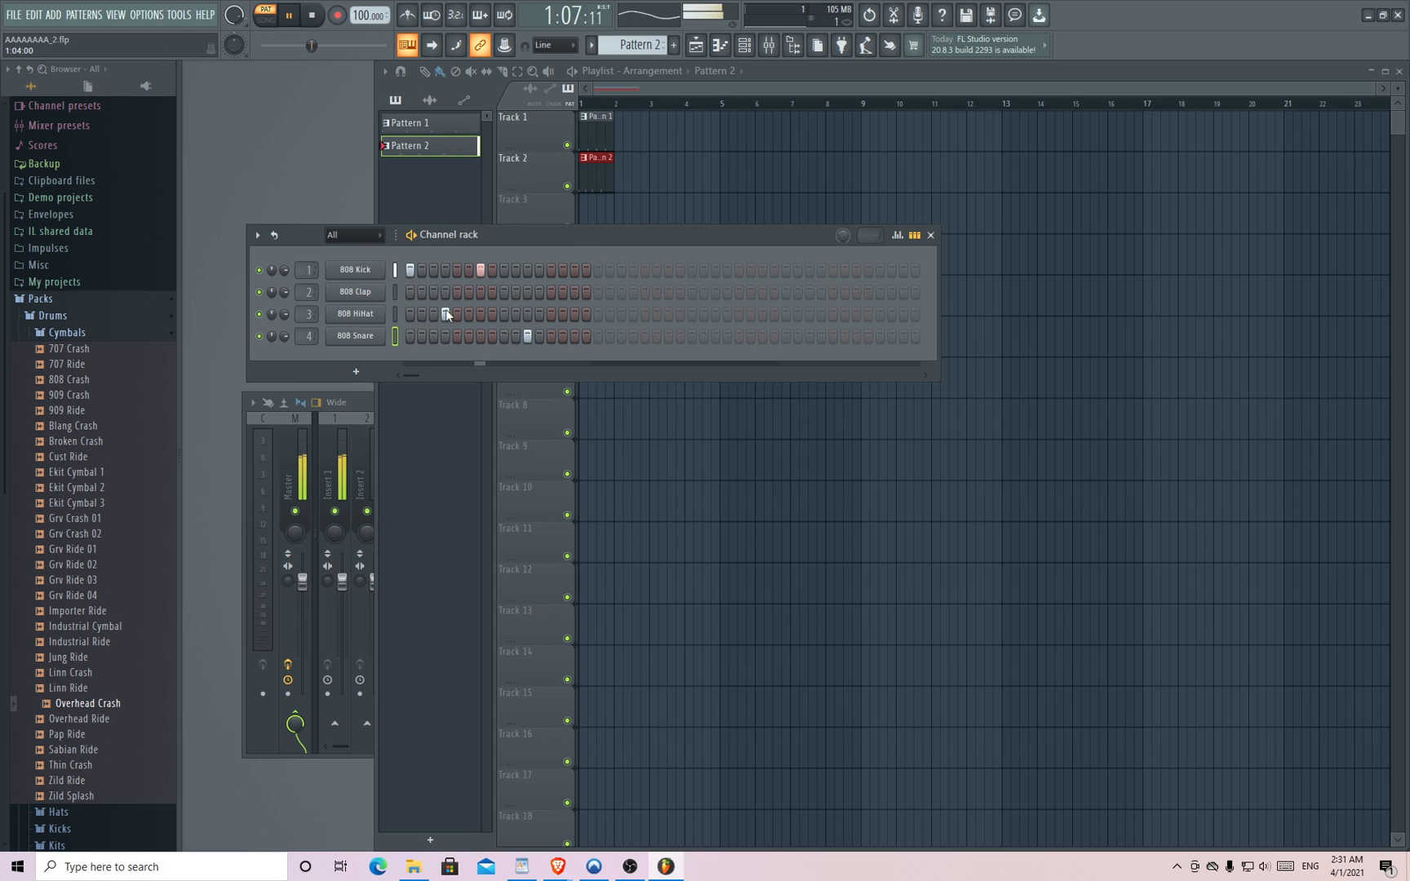
- Move the 808 HiHat hit in Pattern 2 to step 3 and restart playback
left_click(422, 314)
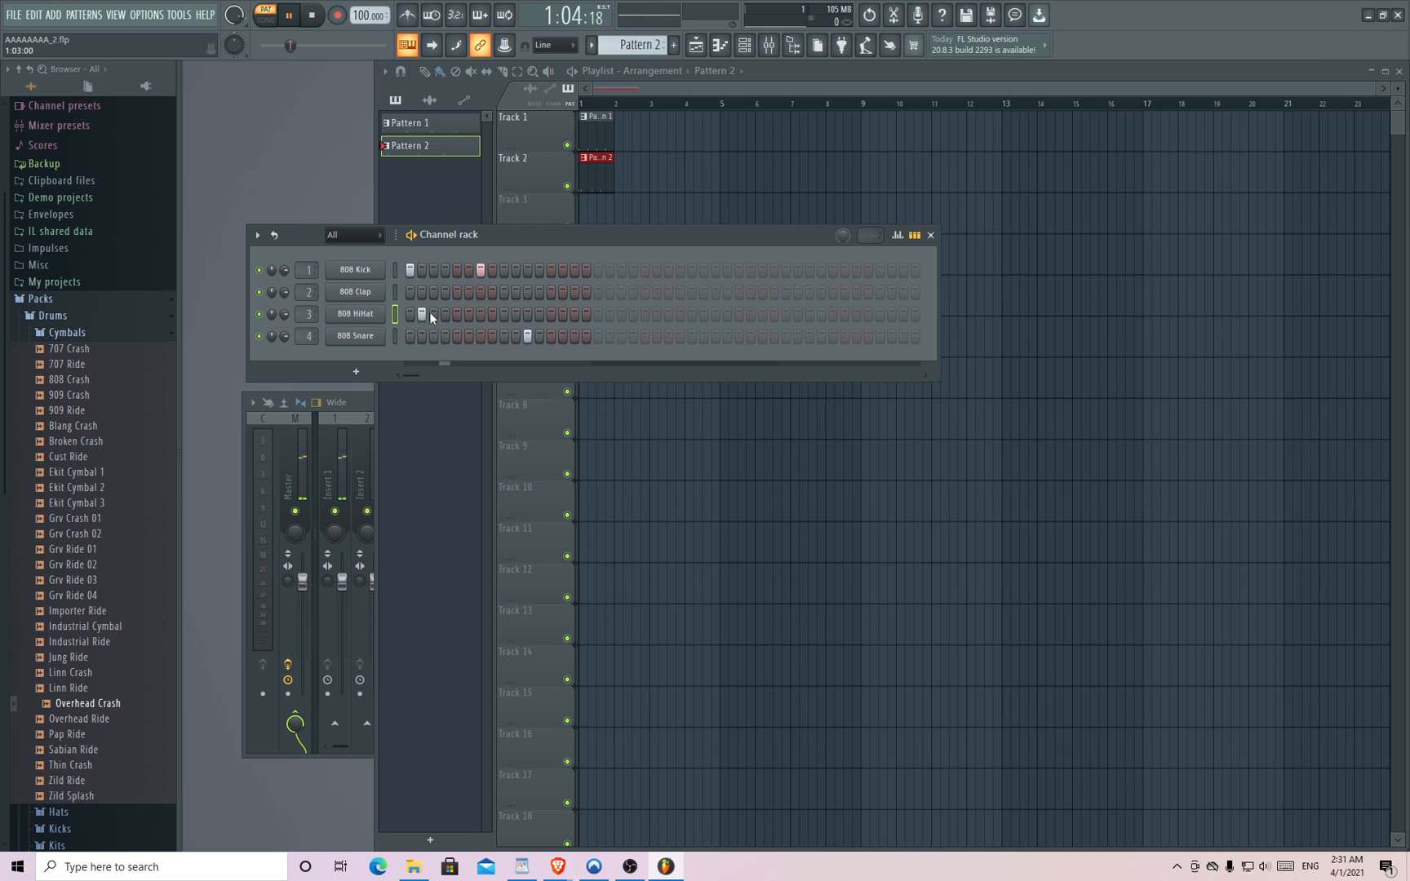
left_click(423, 314)
left_click(431, 314)
left_click(313, 16)
left_click(293, 16)
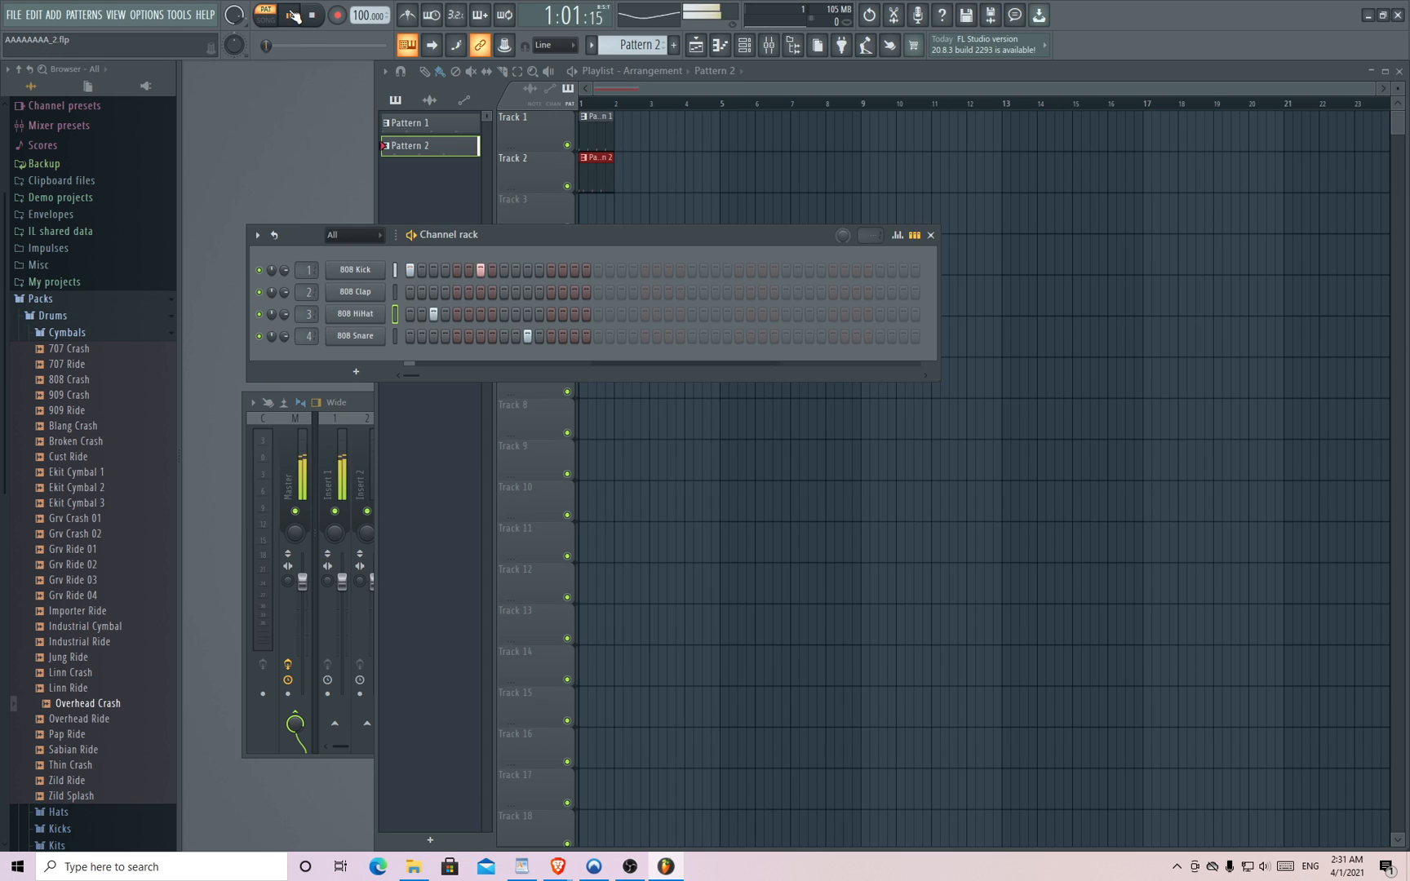
- Move the 808 Kick hit on step 7 to step 4 and the 808 Snare hit to step 5
left_click(446, 270)
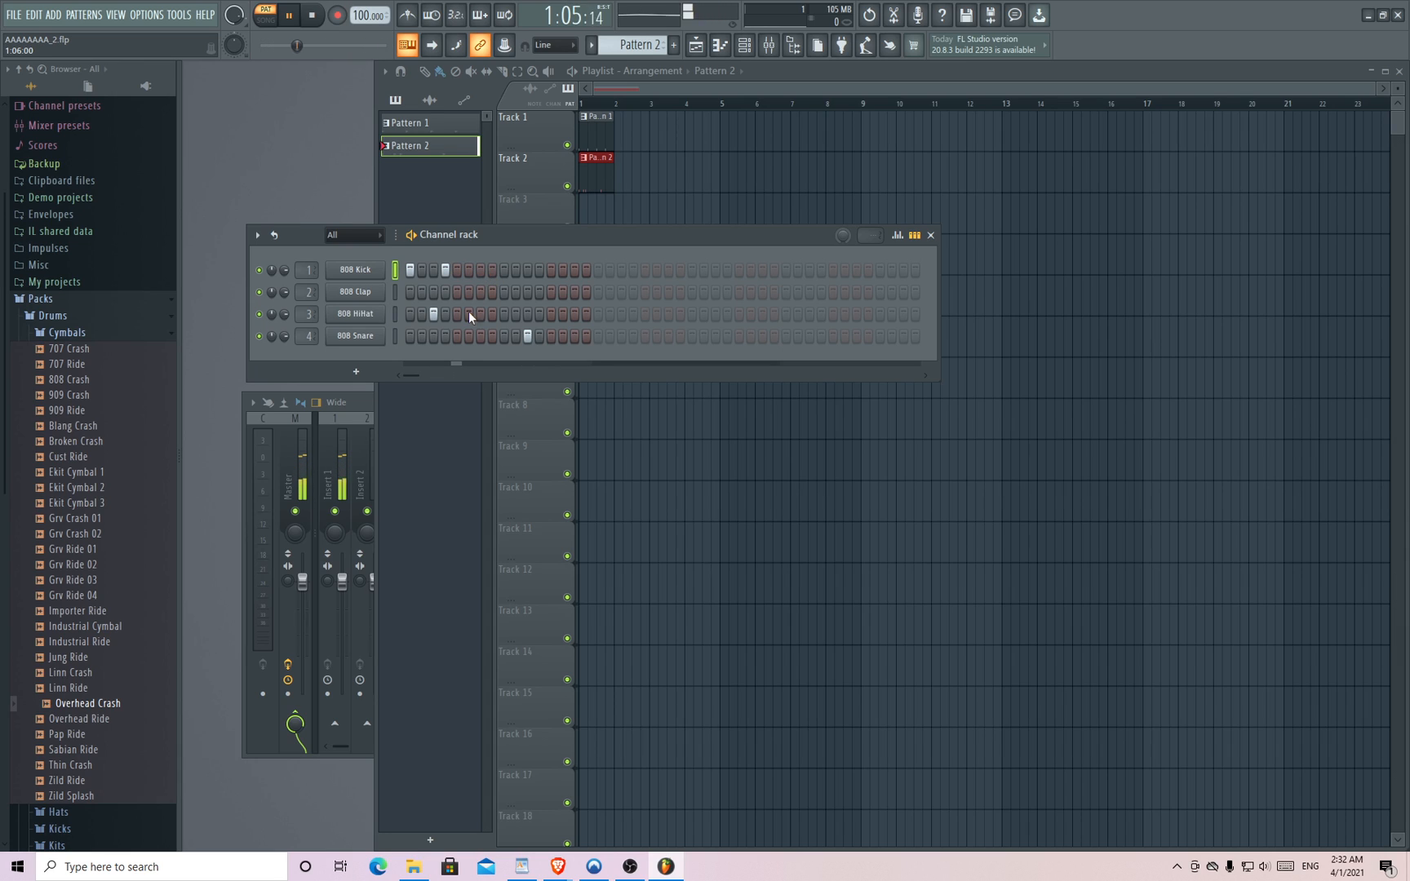
left_click(526, 337)
left_click(471, 336)
left_click(470, 337)
left_click(457, 336)
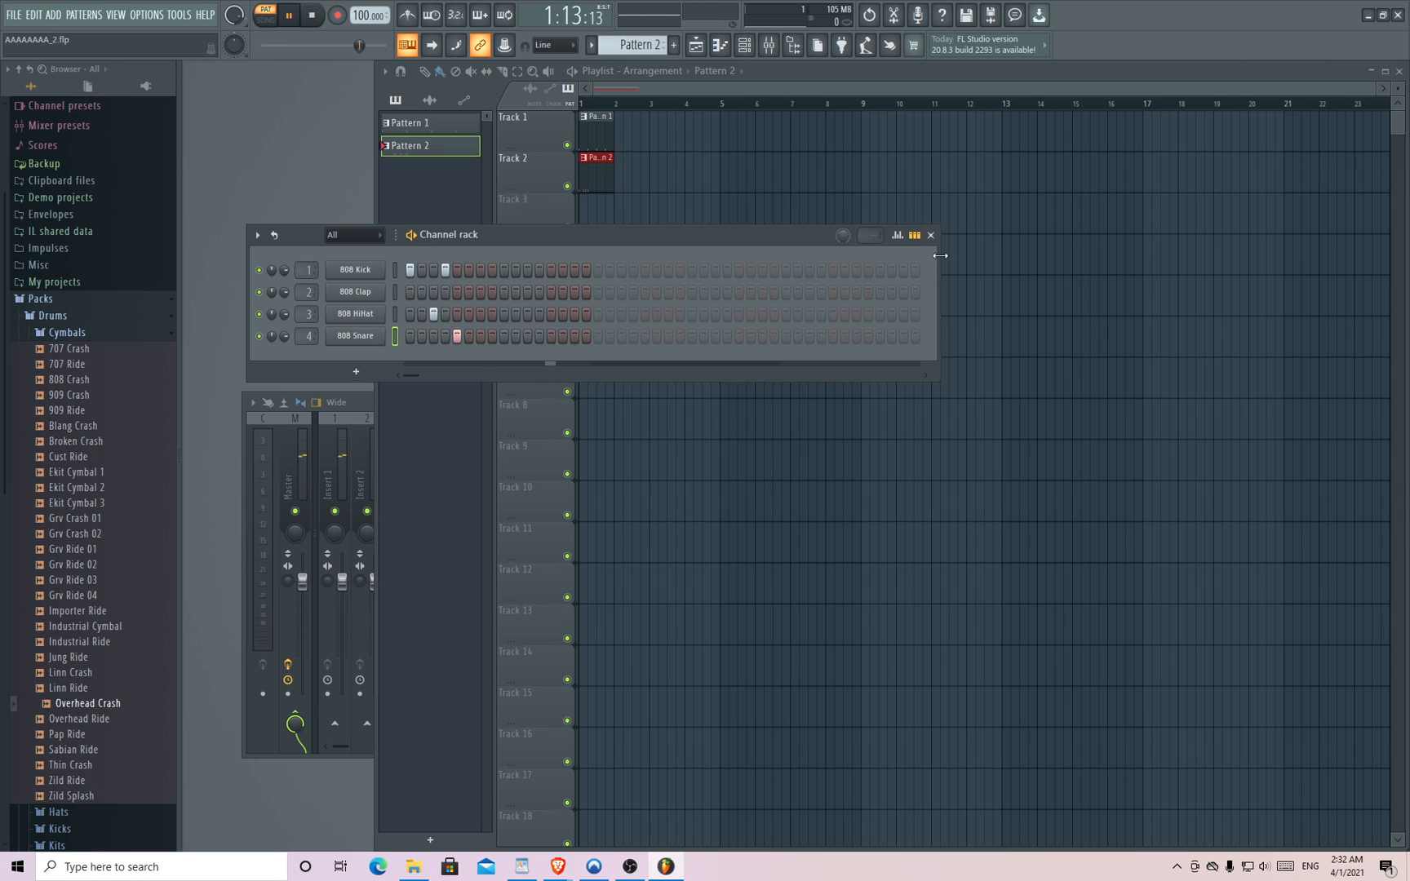
- Narrow the channel rack to 16 steps and add an 808 Kick hit on step 7
left_click_drag(938, 253, 604, 263)
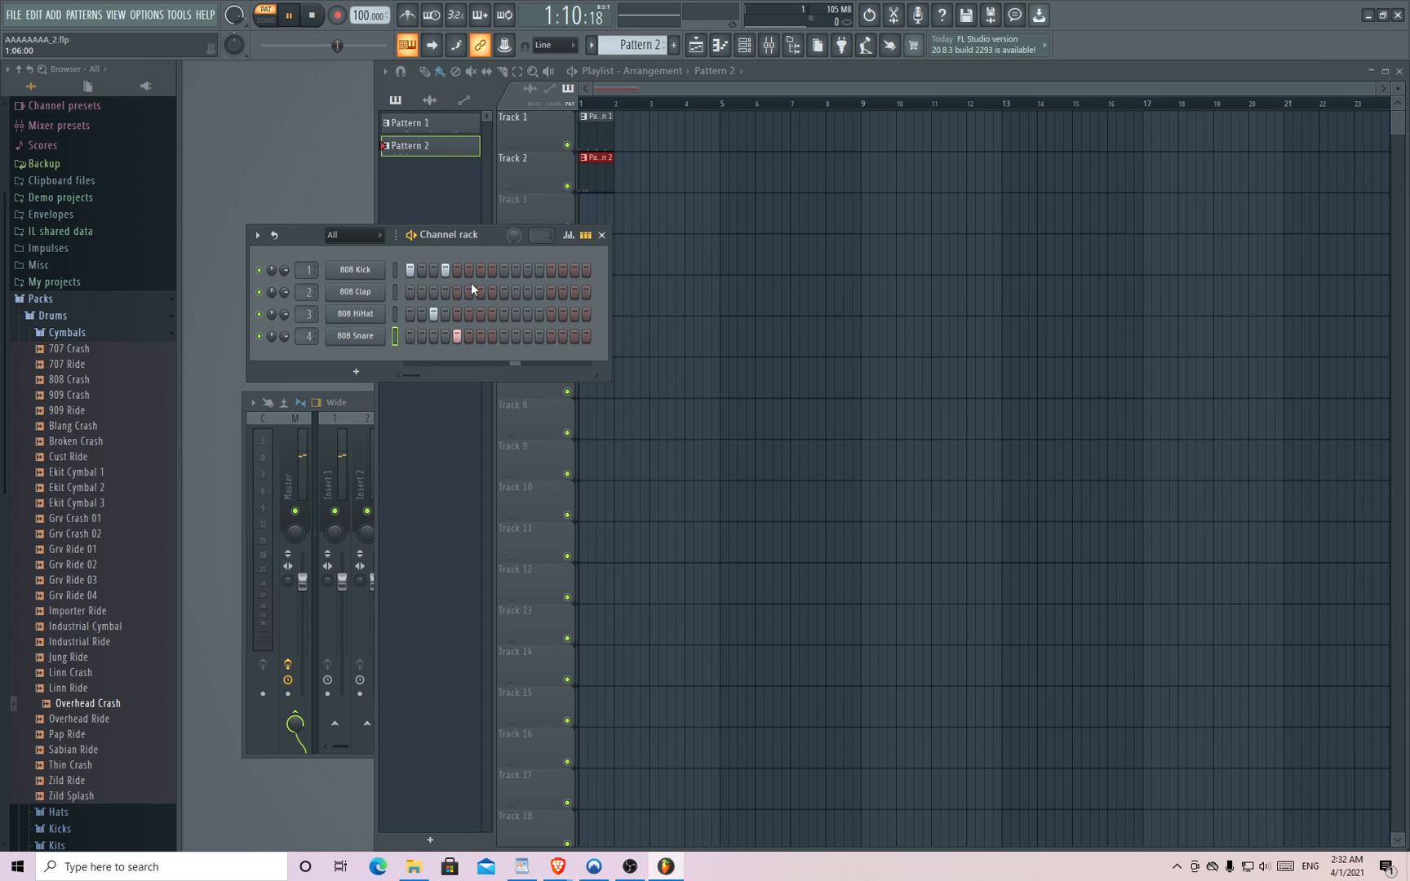
left_click(493, 266)
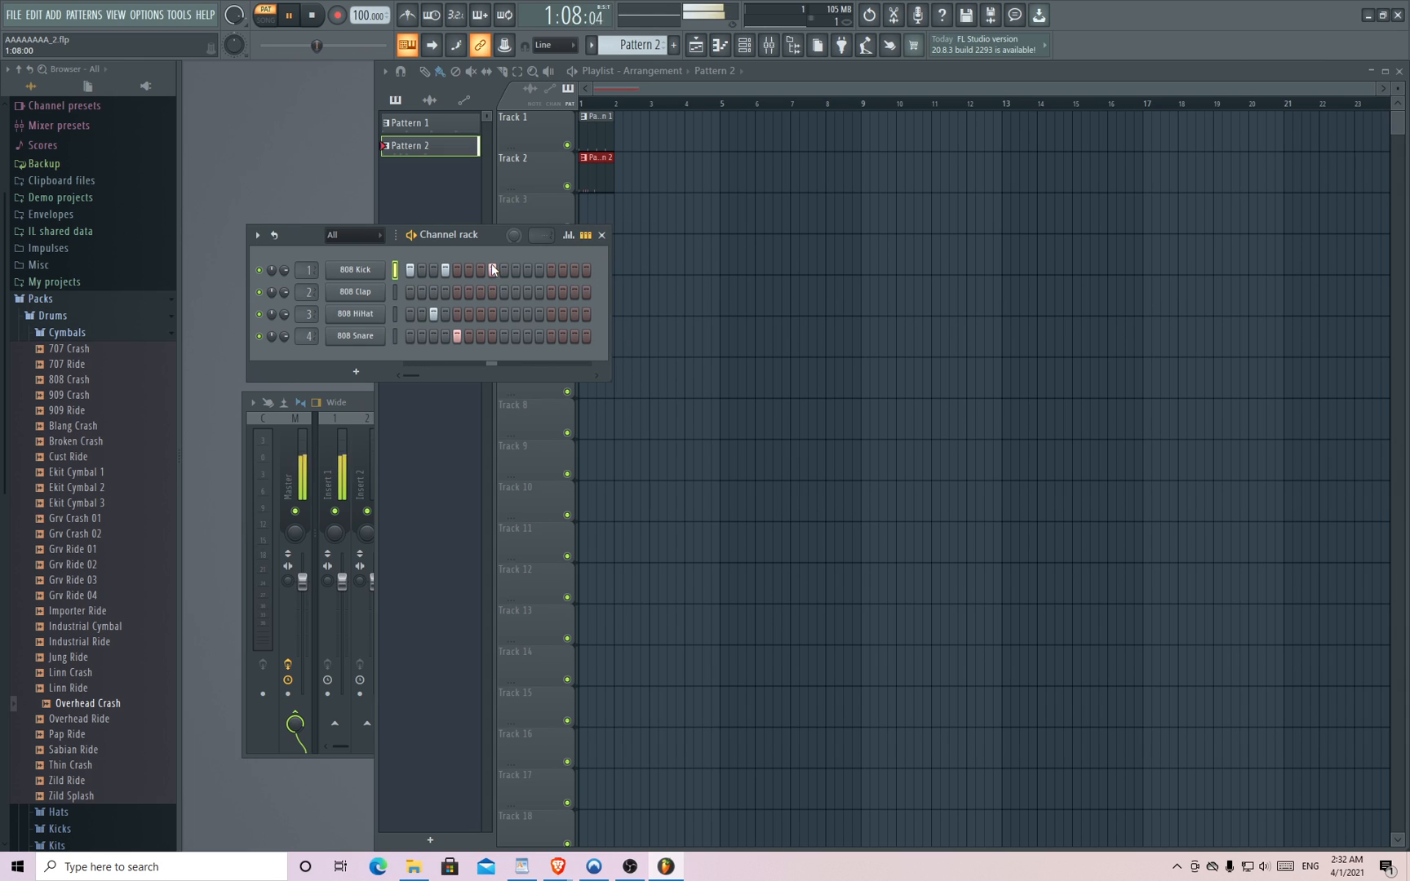
left_click(483, 273)
right_click(491, 273)
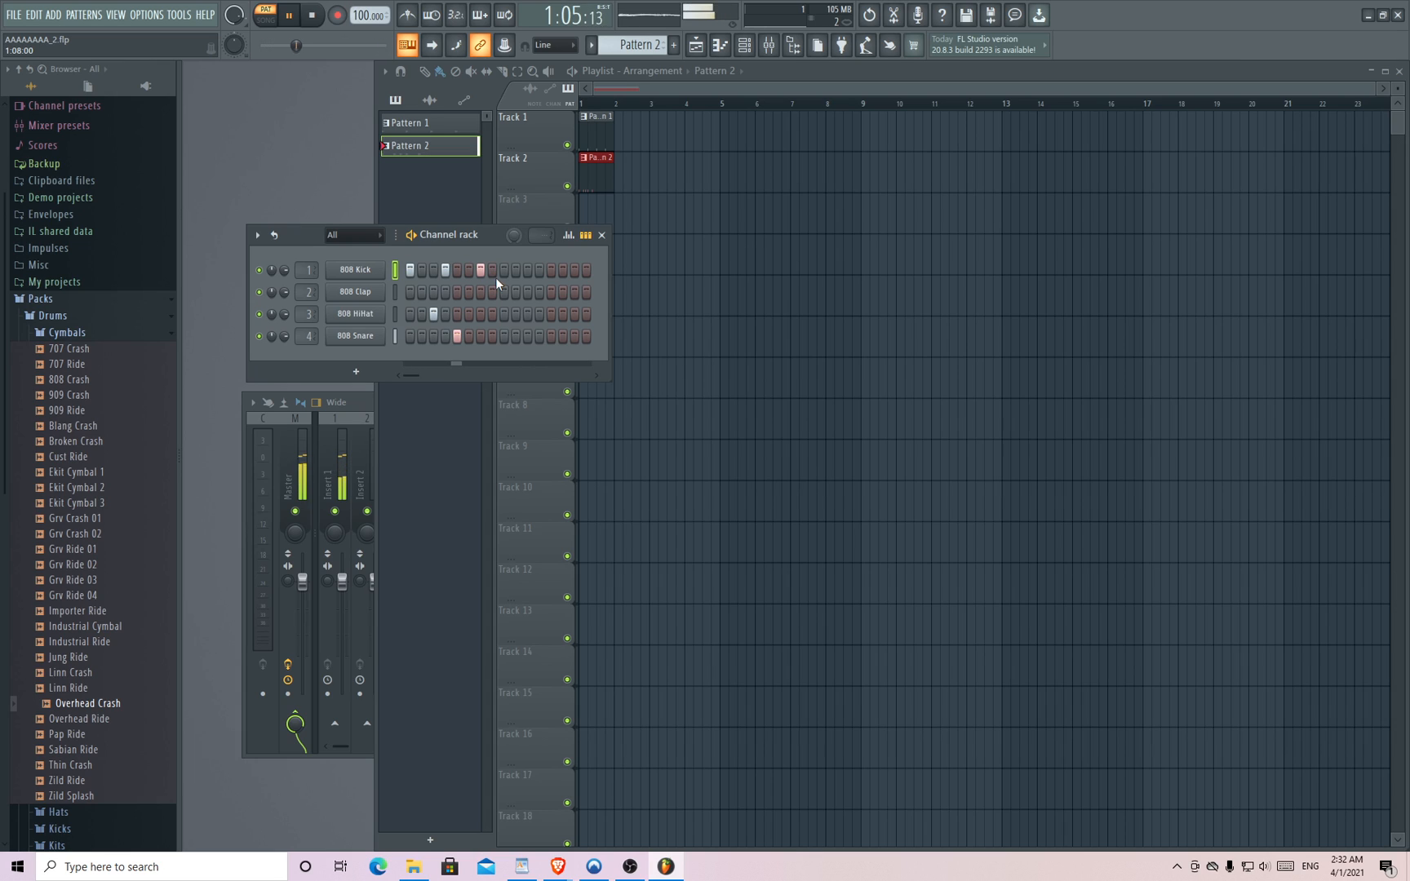
- Add 808 HiHat hits on steps 9 and 10 of Pattern 2, leaving no 808 Snare hit on step 9
left_click(504, 337)
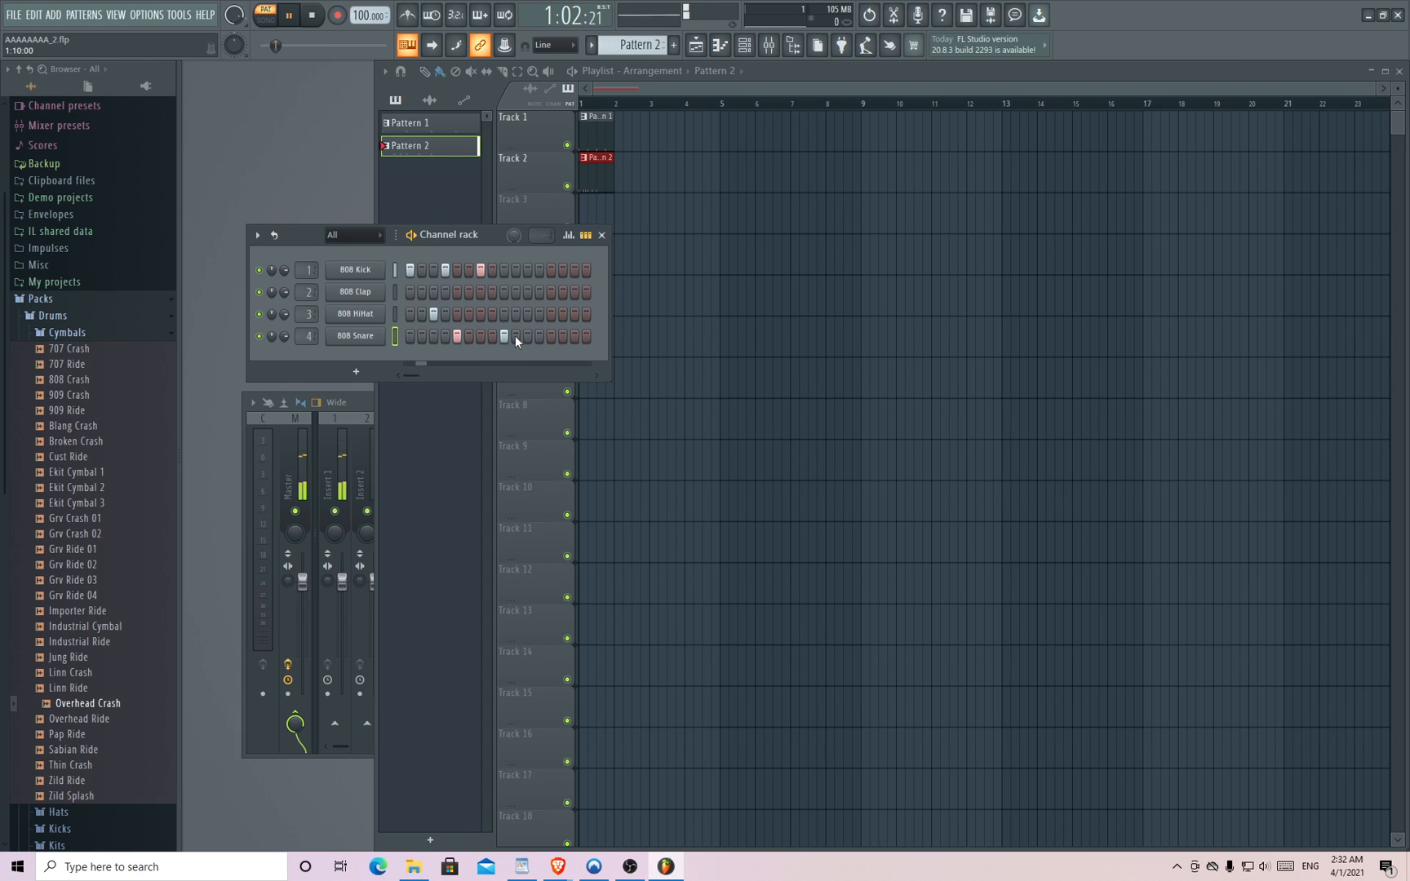
left_click(505, 335)
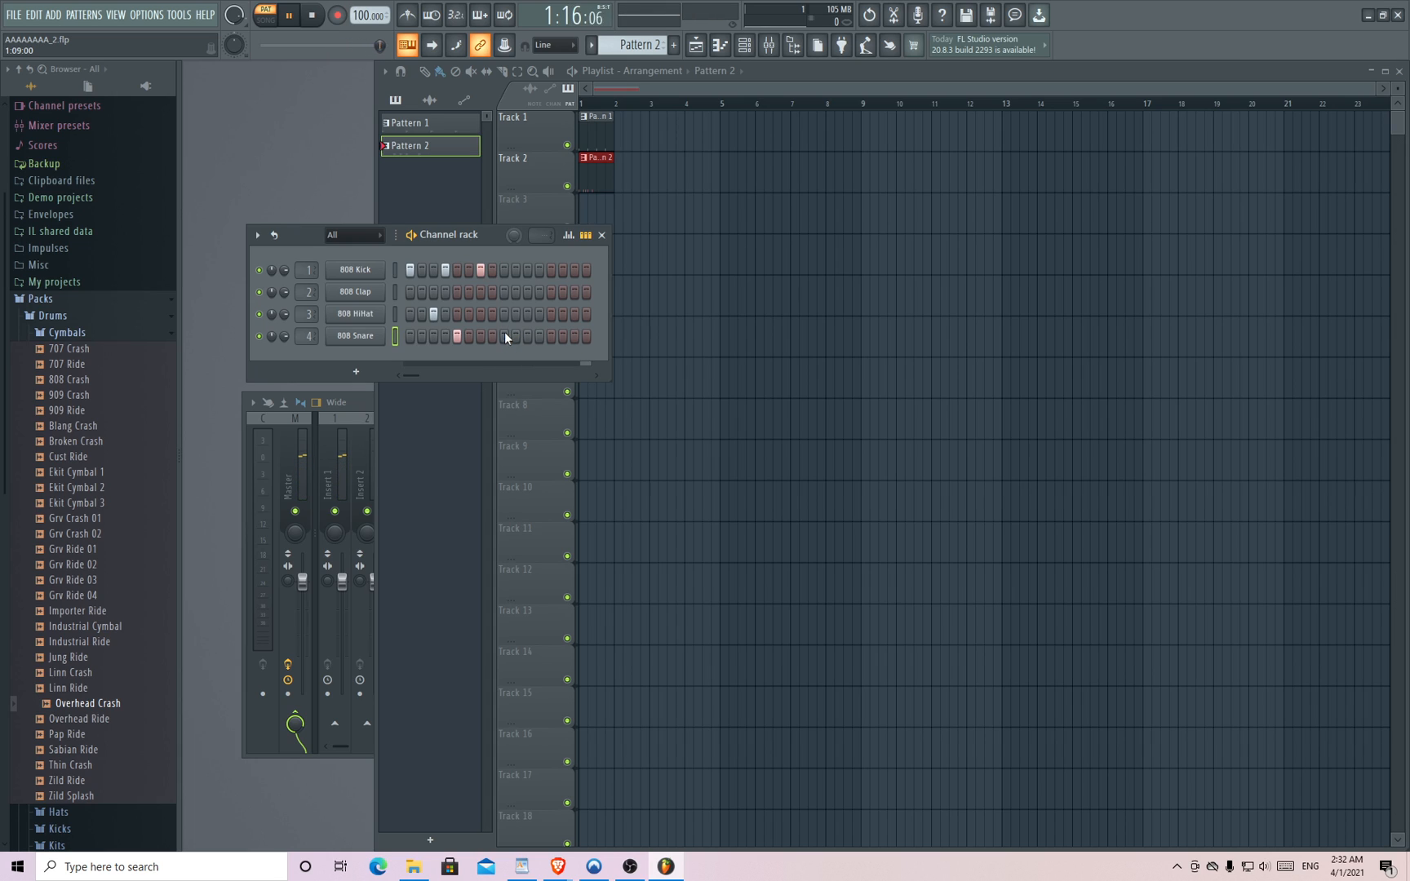
left_click(504, 314)
left_click(525, 315)
left_click(517, 316)
left_click(526, 316)
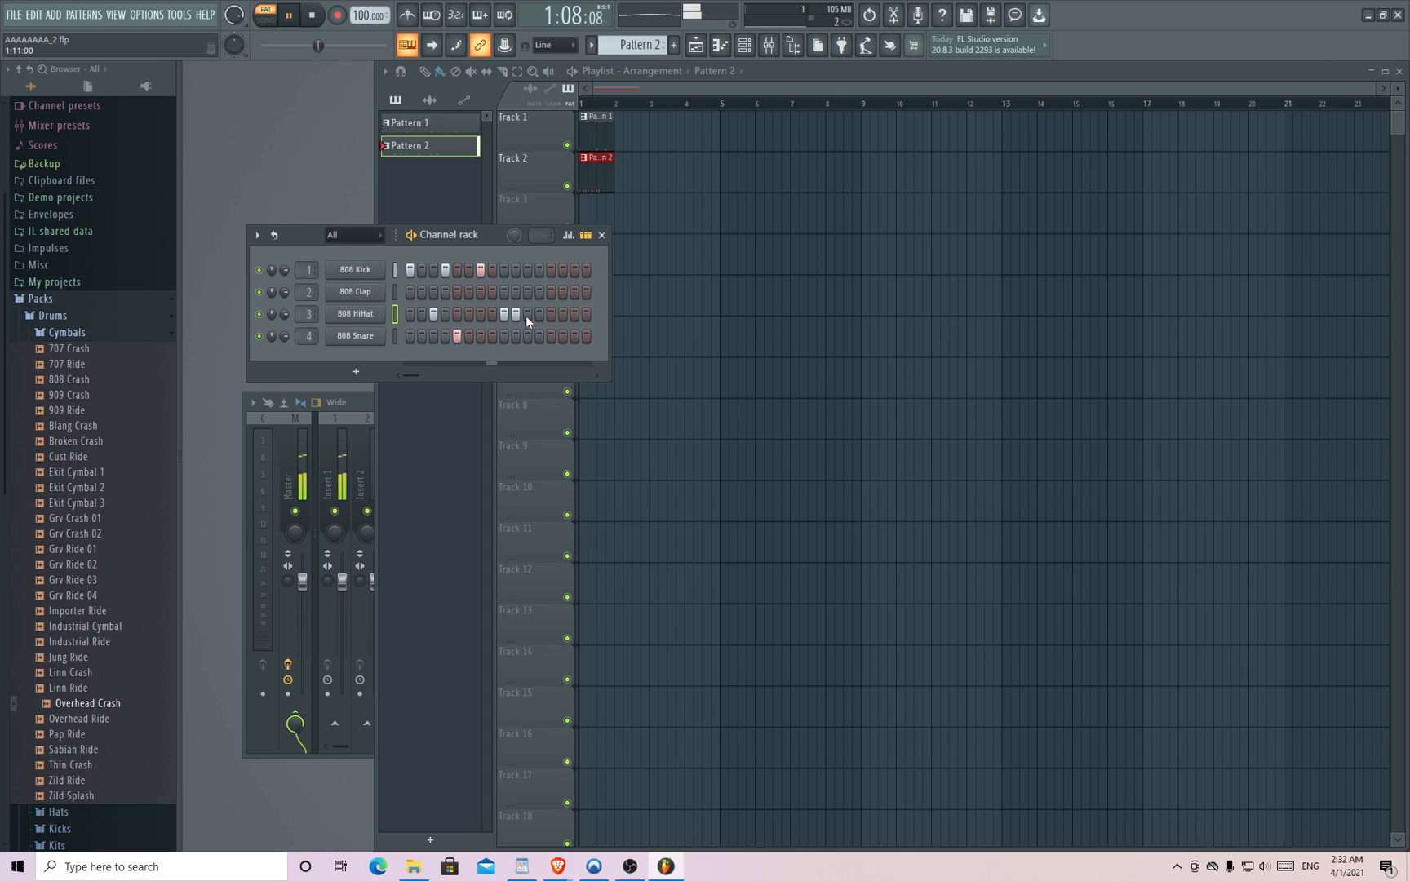
- Complete Pattern 2 with an 808 Kick on step 11, an 808 Snare on step 13 and an 808 HiHat on step 15
left_click(528, 271)
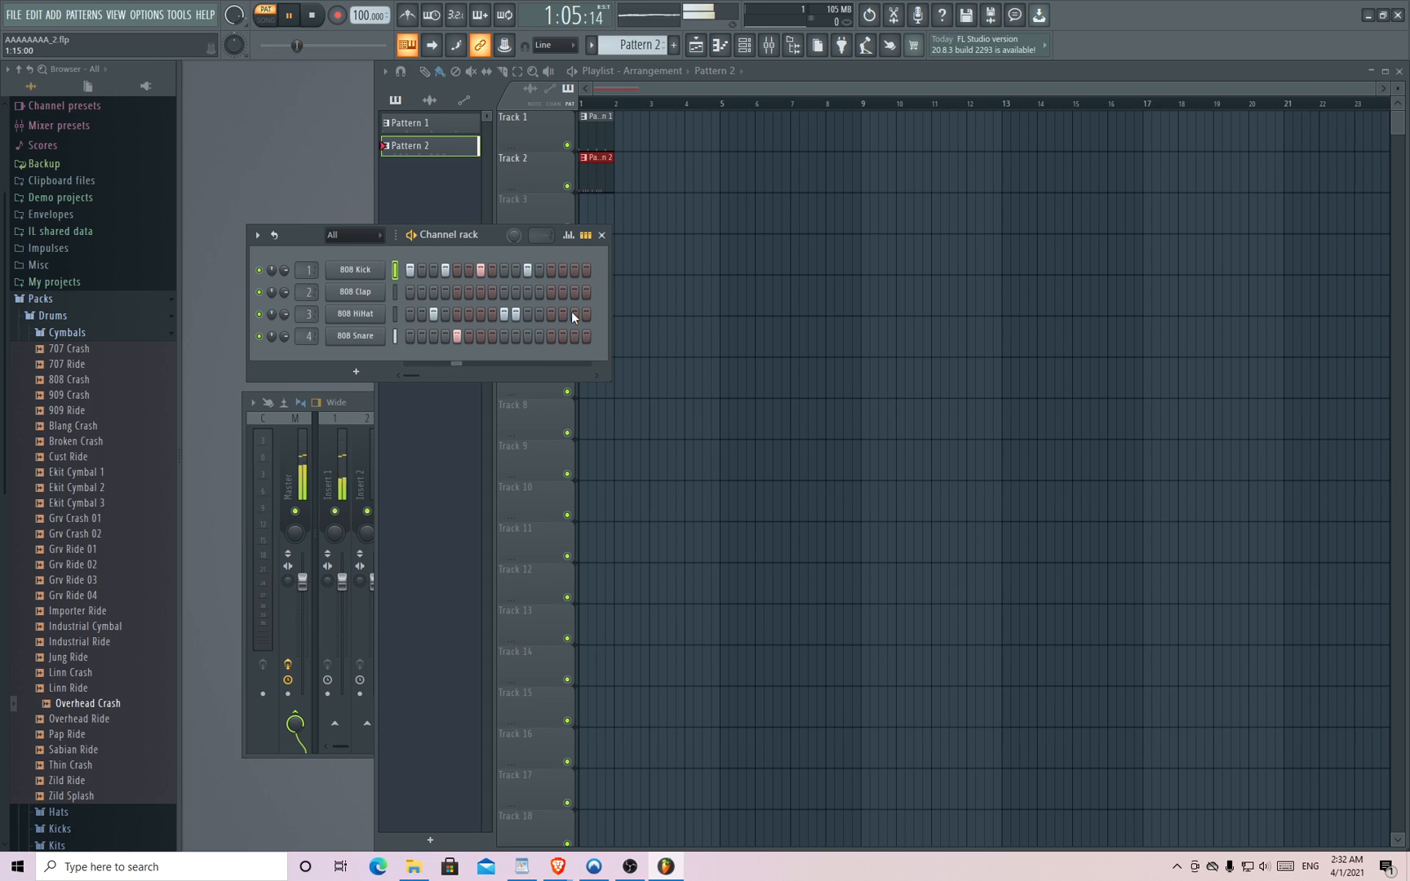
left_click(551, 337)
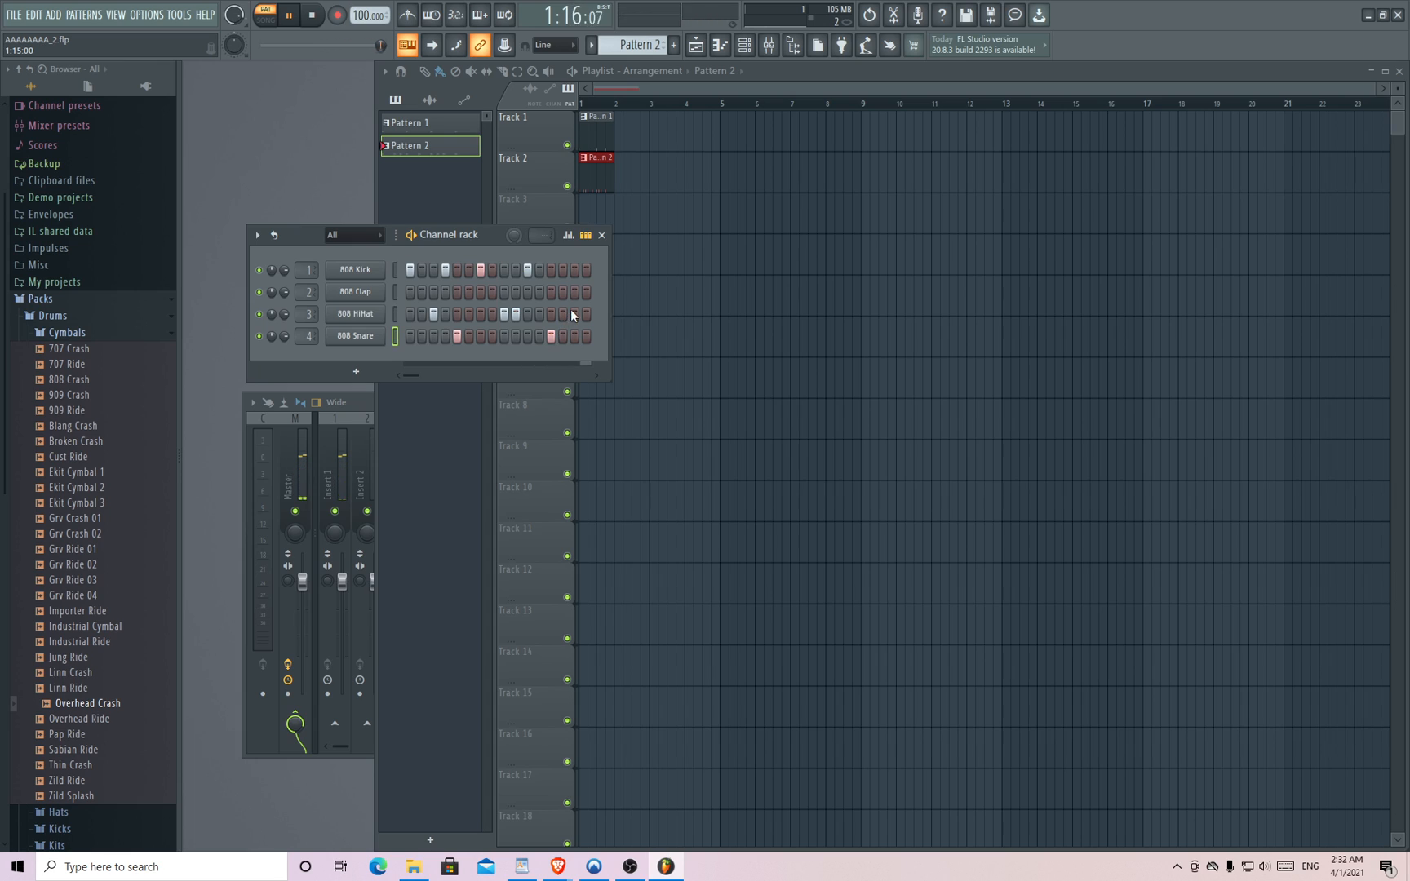
left_click(574, 314)
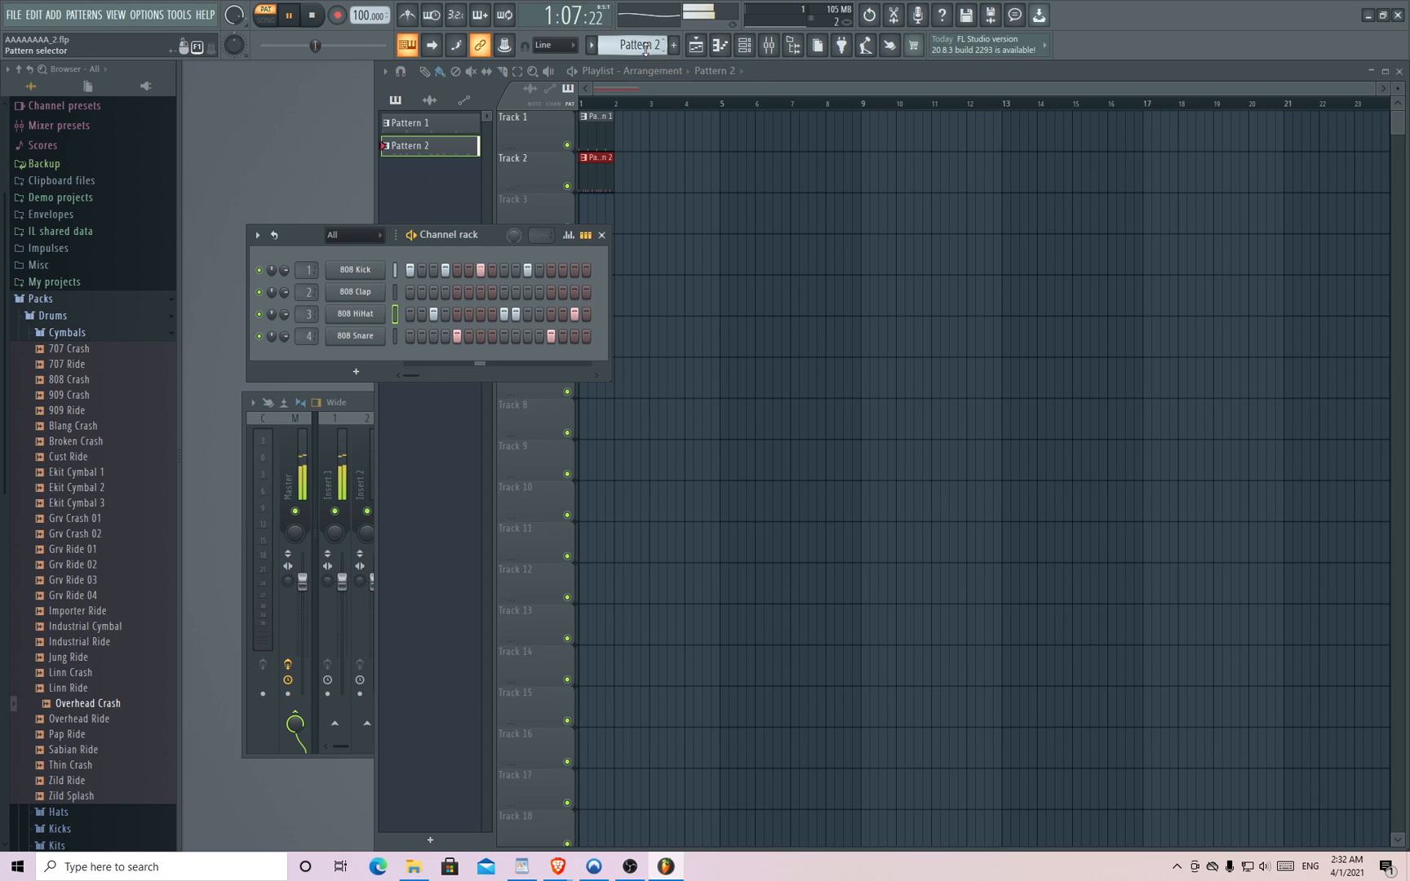
- Keep Pattern 2 selected, delete the Pattern 1 clip from Track 1 and bring the channel rack forward
scroll(626, 51, "up", 1)
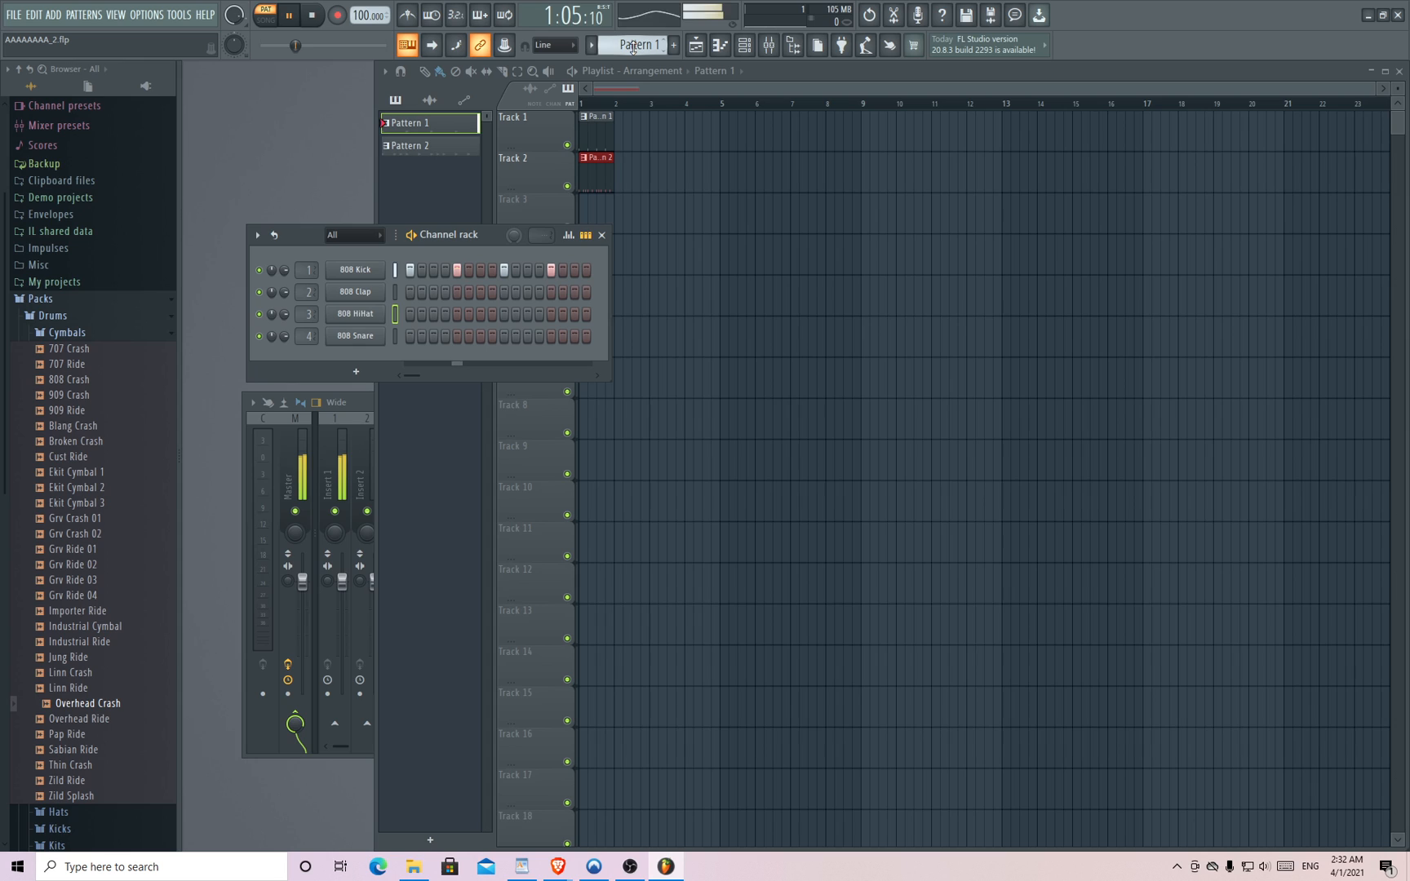
scroll(639, 44, "down", 1)
right_click(608, 140)
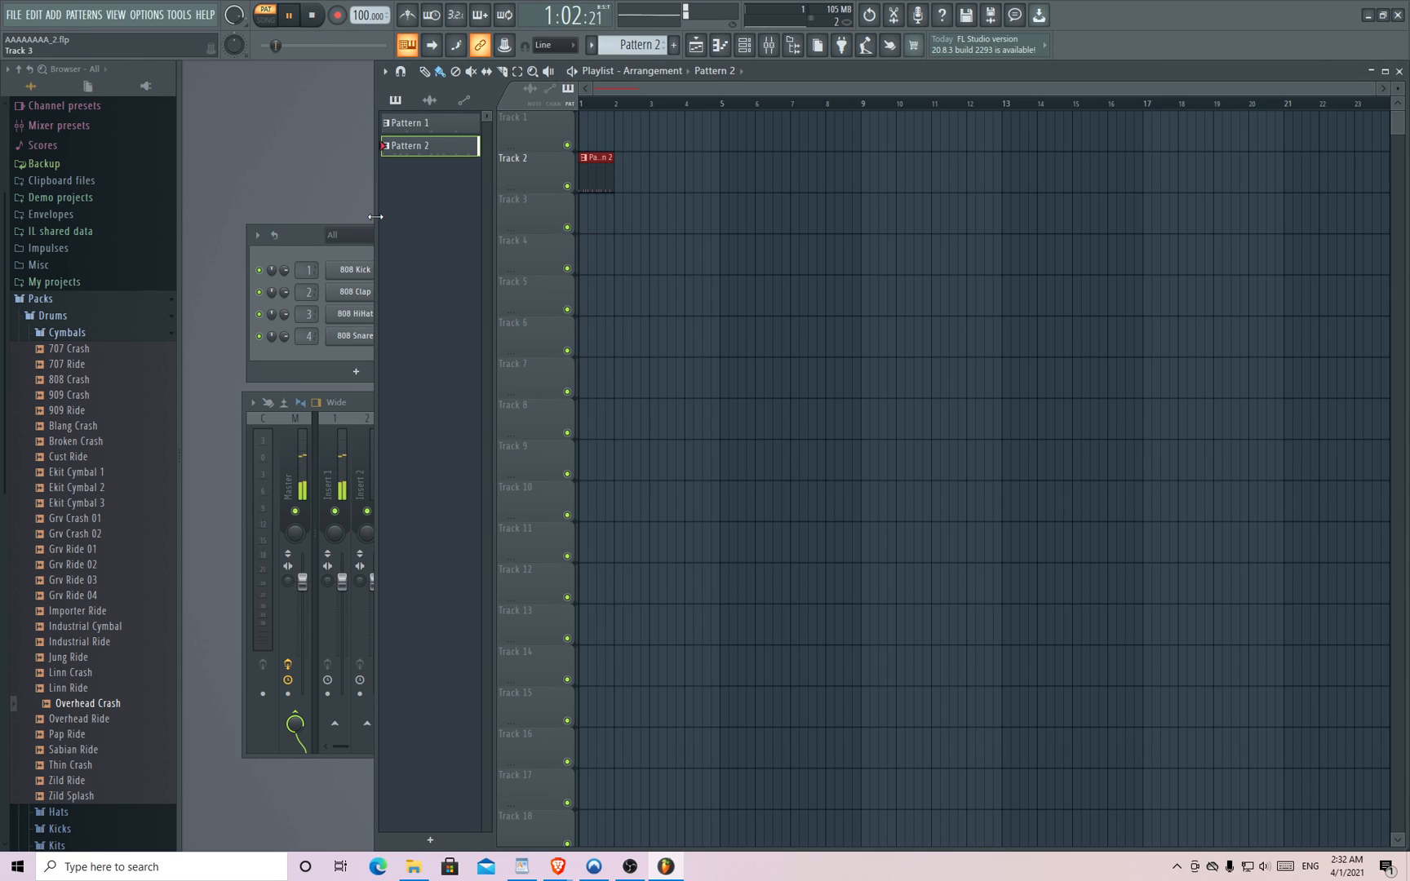
left_click(337, 256)
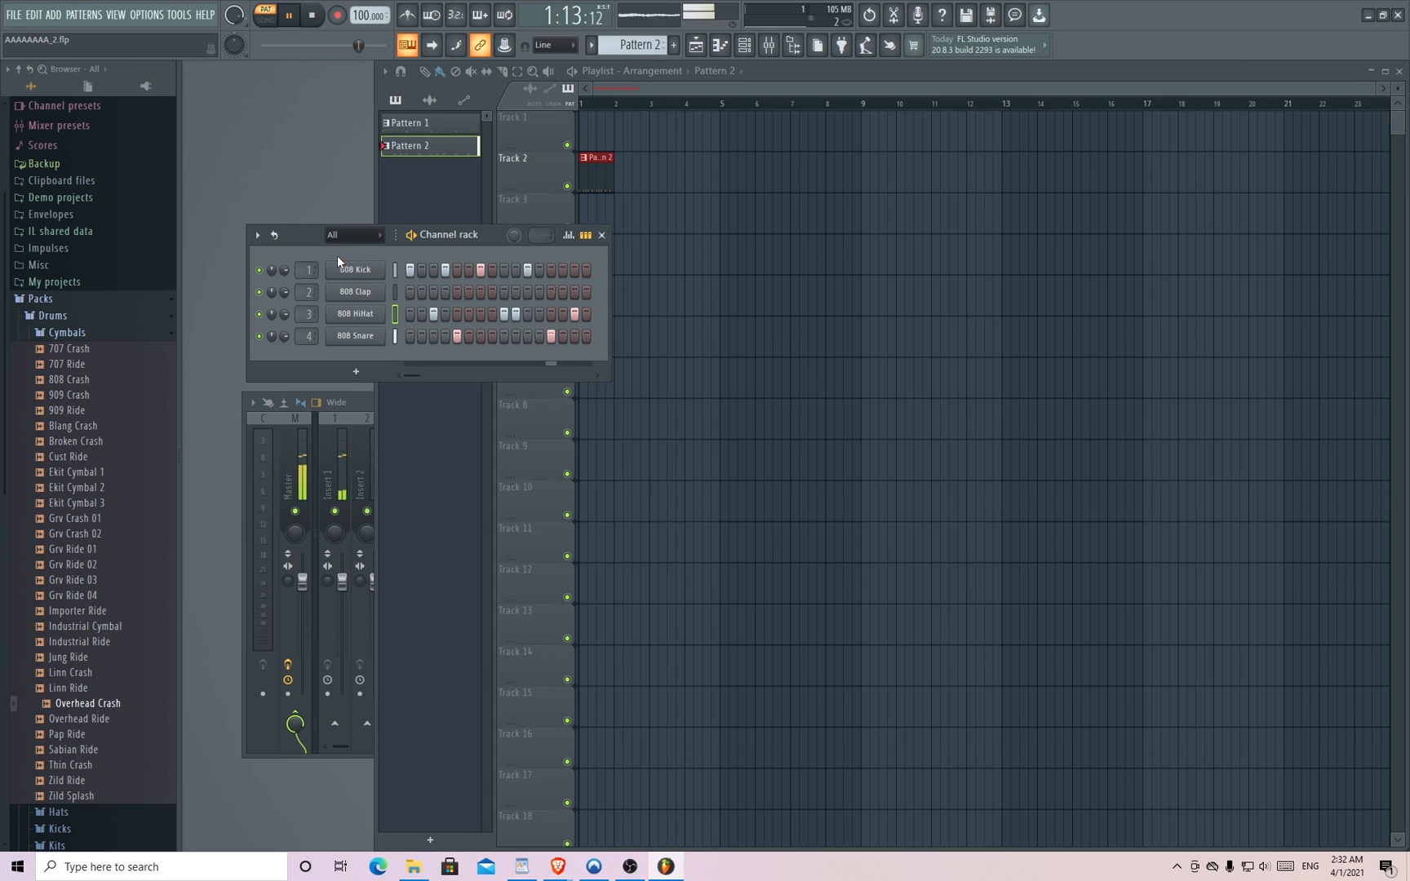
- Collapse the Cymbals folder in the browser, leaving the Packs folder expanded
left_click(69, 334)
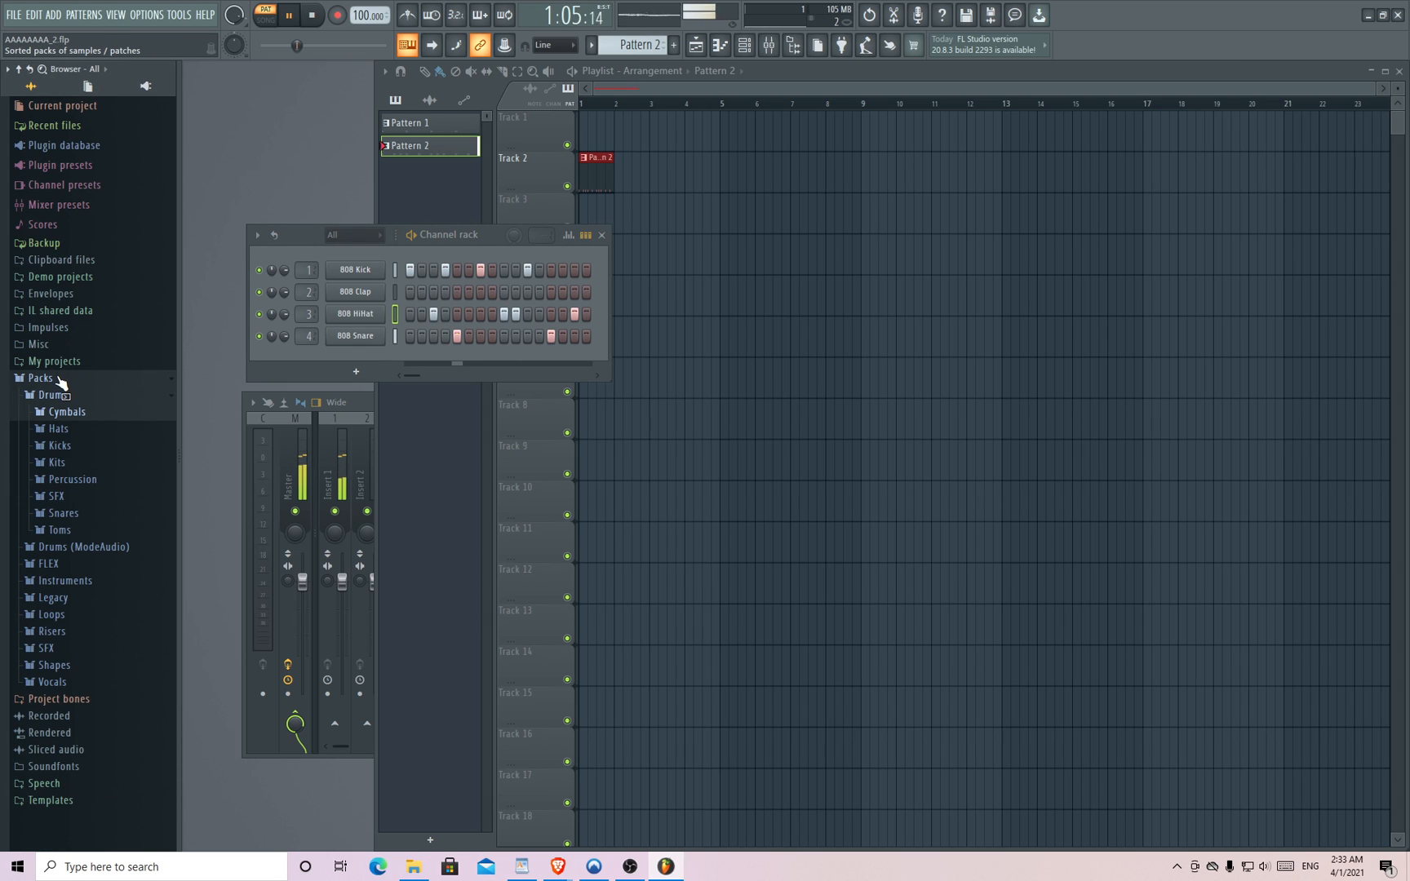
left_click(59, 378)
left_click(65, 381)
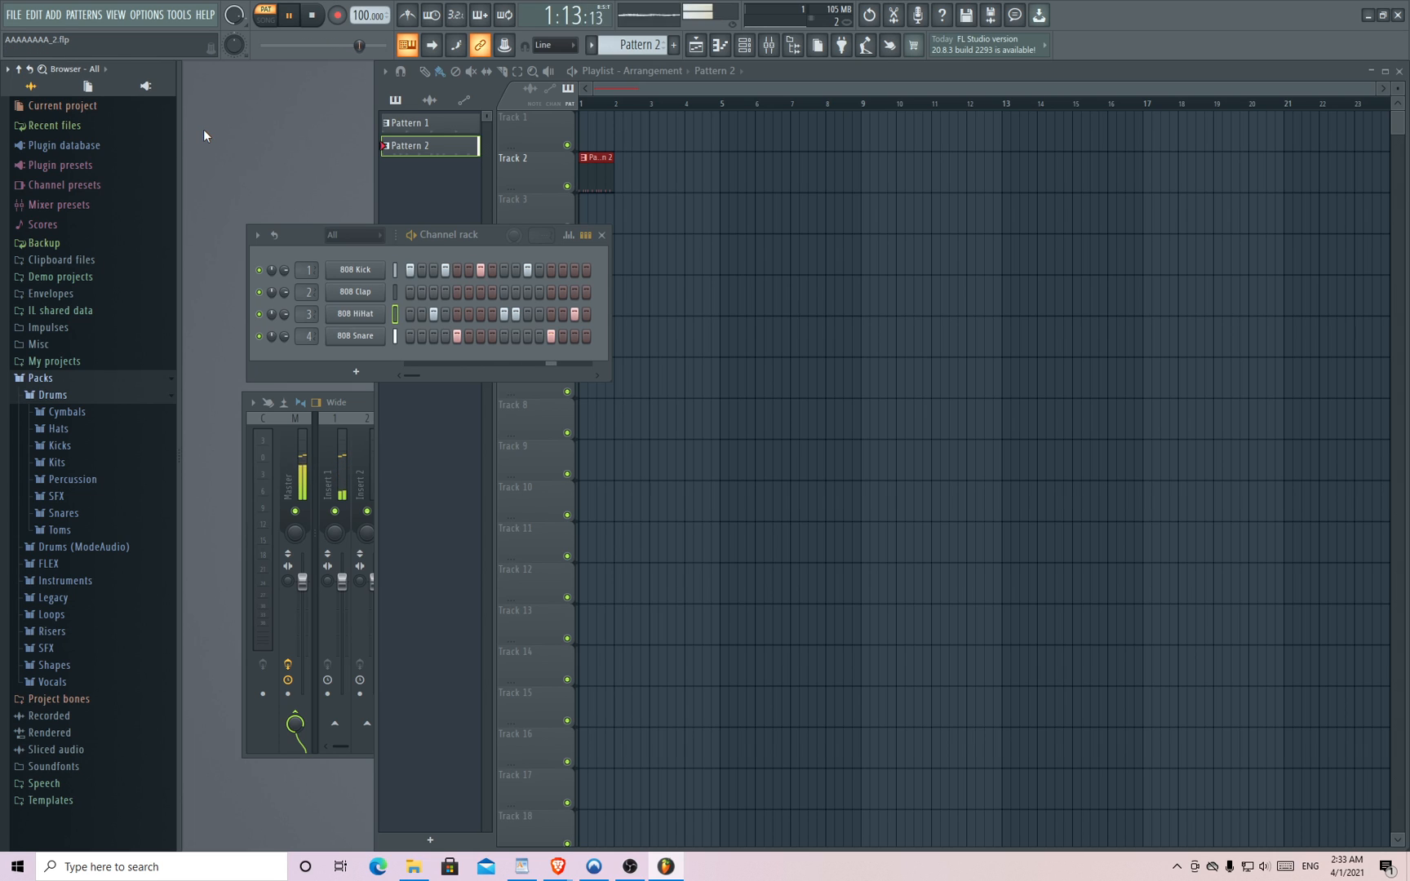
- Add a 3x Osc channel to the project and bring the channel rack in front of its plugin window
left_click(54, 15)
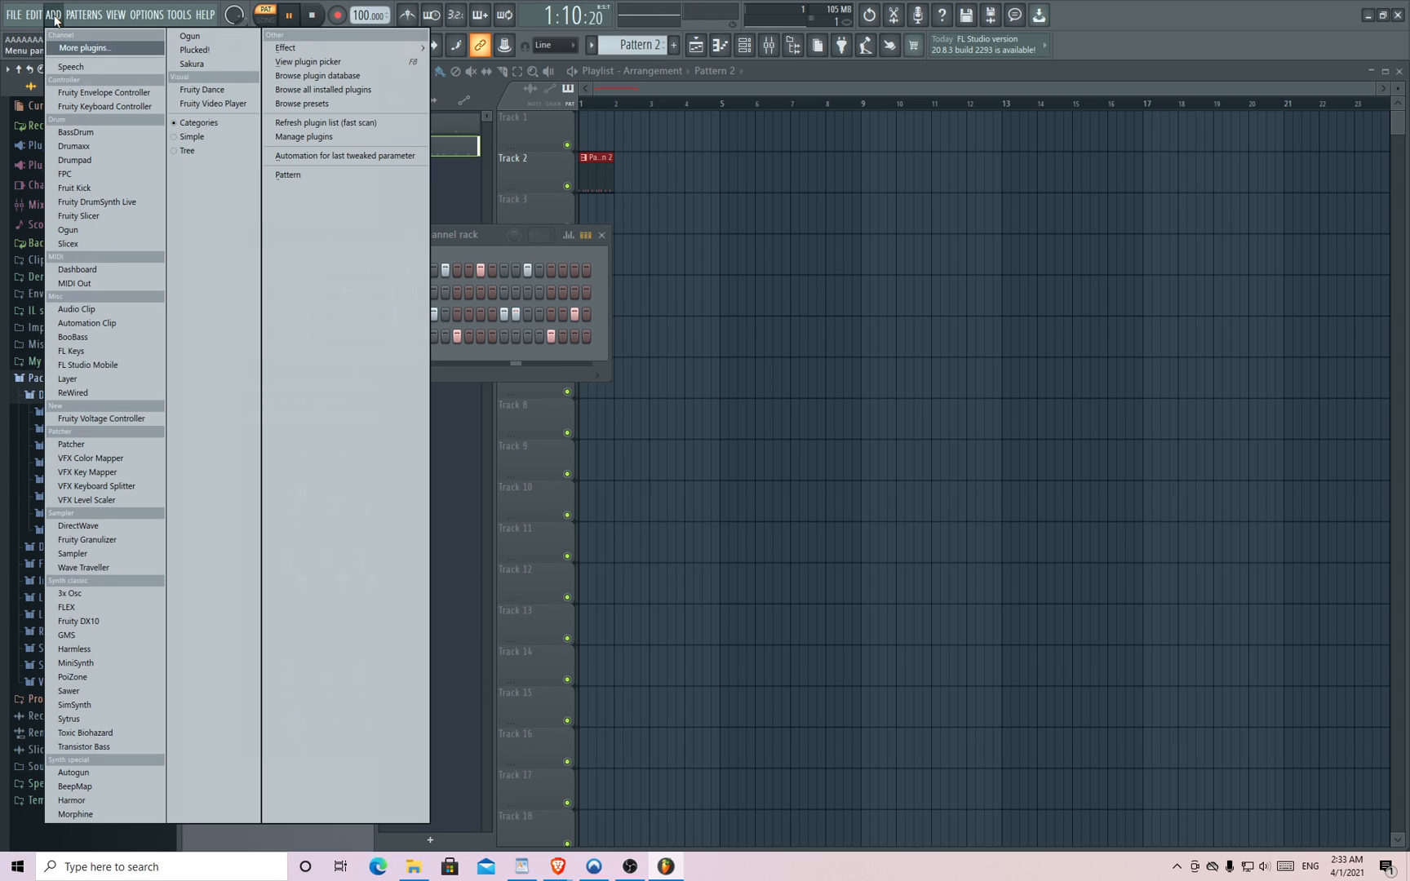
left_click(80, 49)
double_click(671, 54)
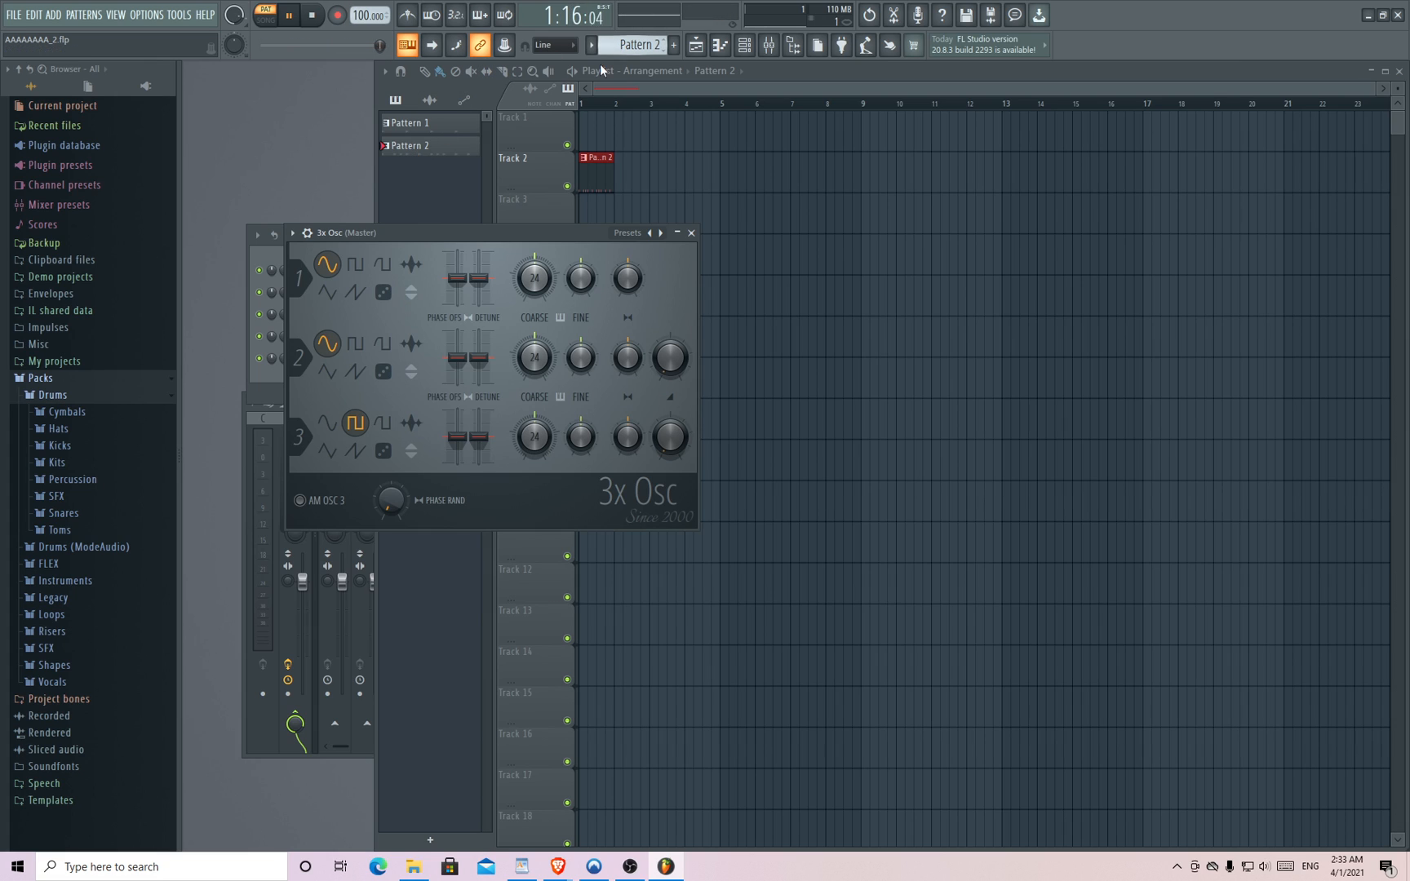
left_click(274, 374)
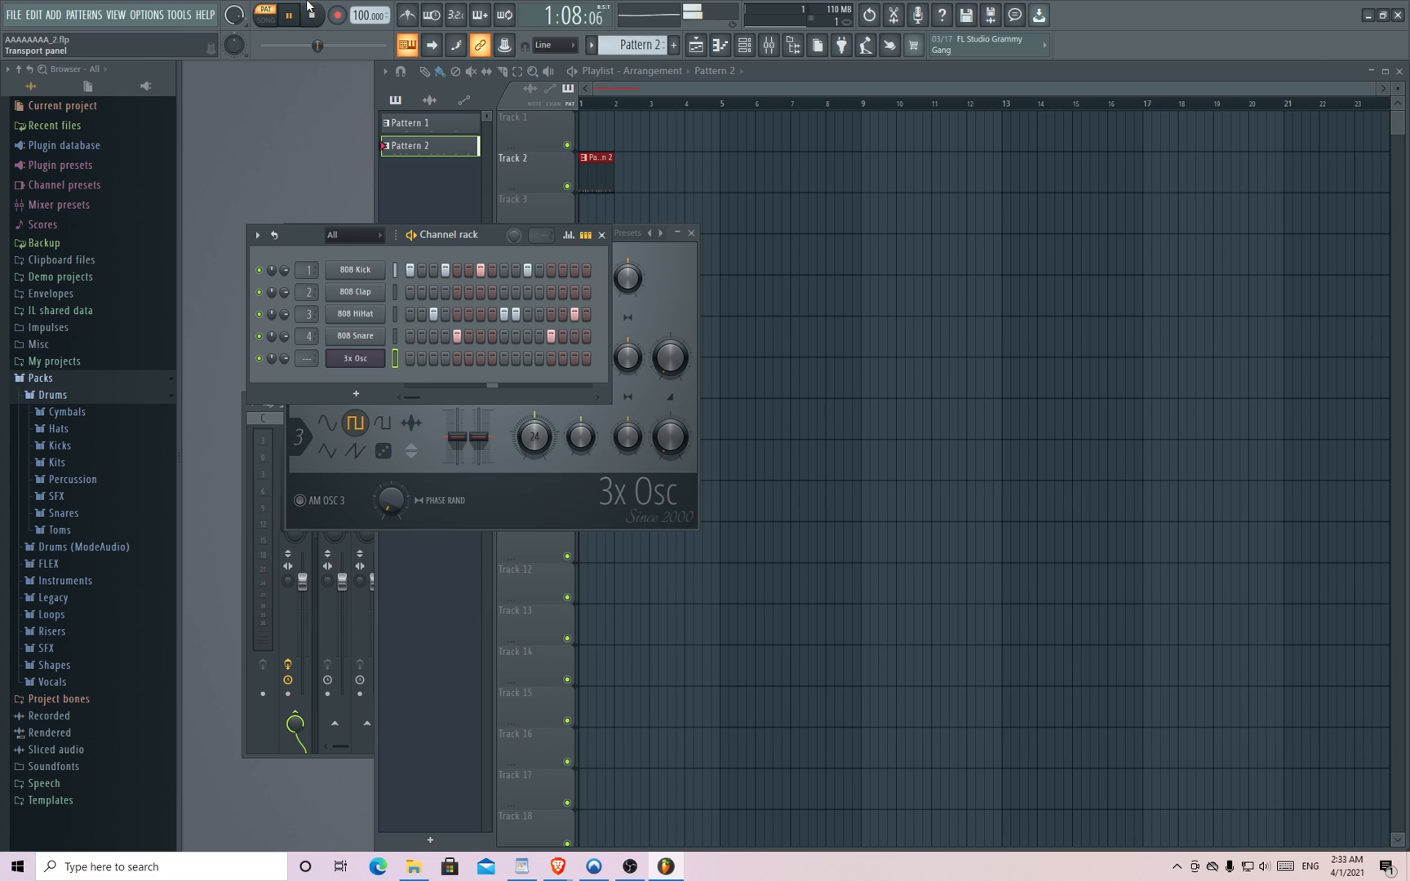
- Place Pattern 2 at bars 2, 3 and 4 of Track 2 and switch playback to song mode
left_click(623, 179)
left_click(658, 176)
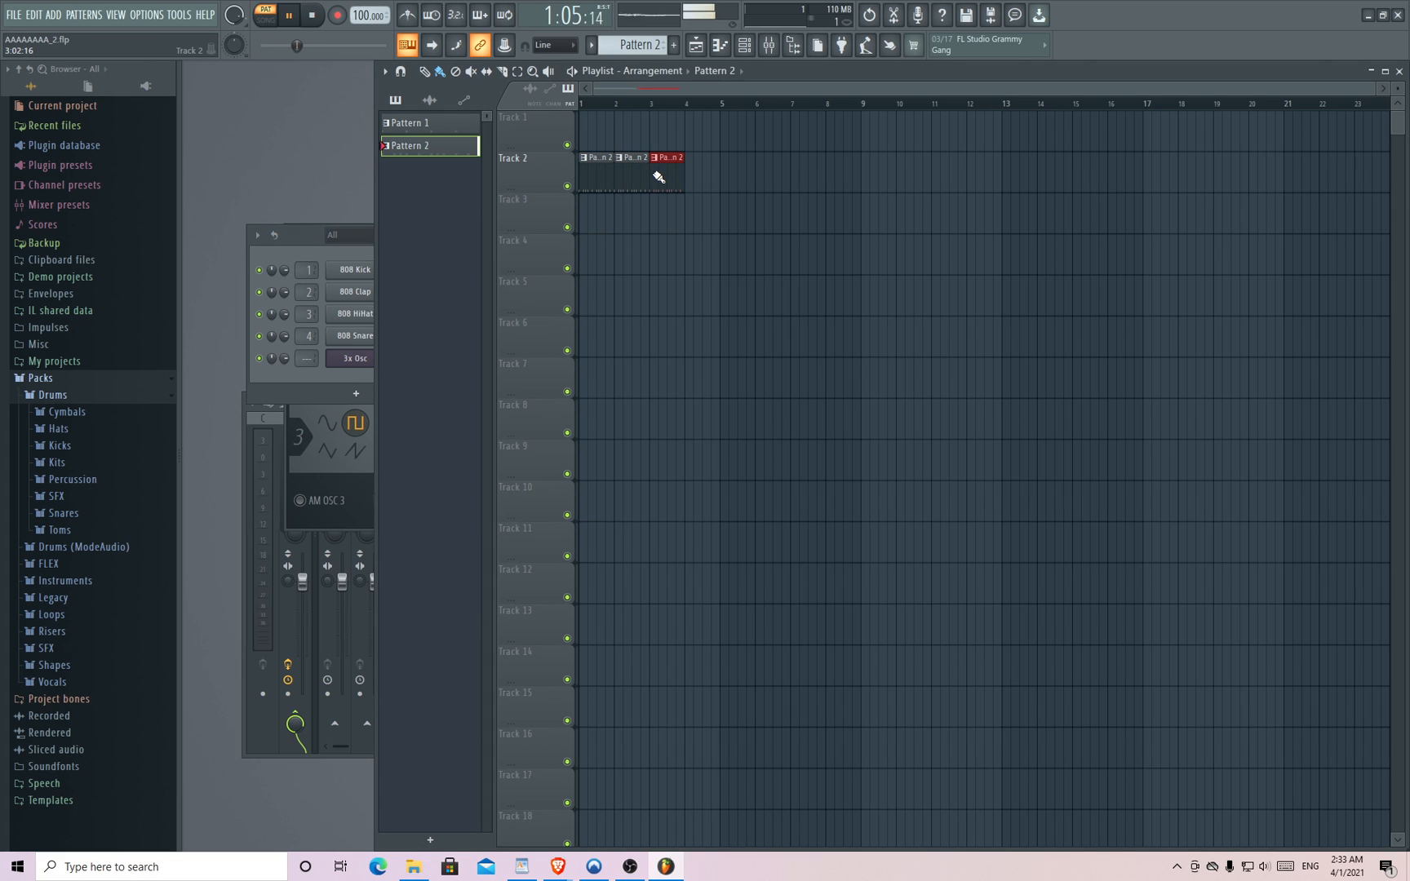
left_click(694, 177)
left_click(265, 15)
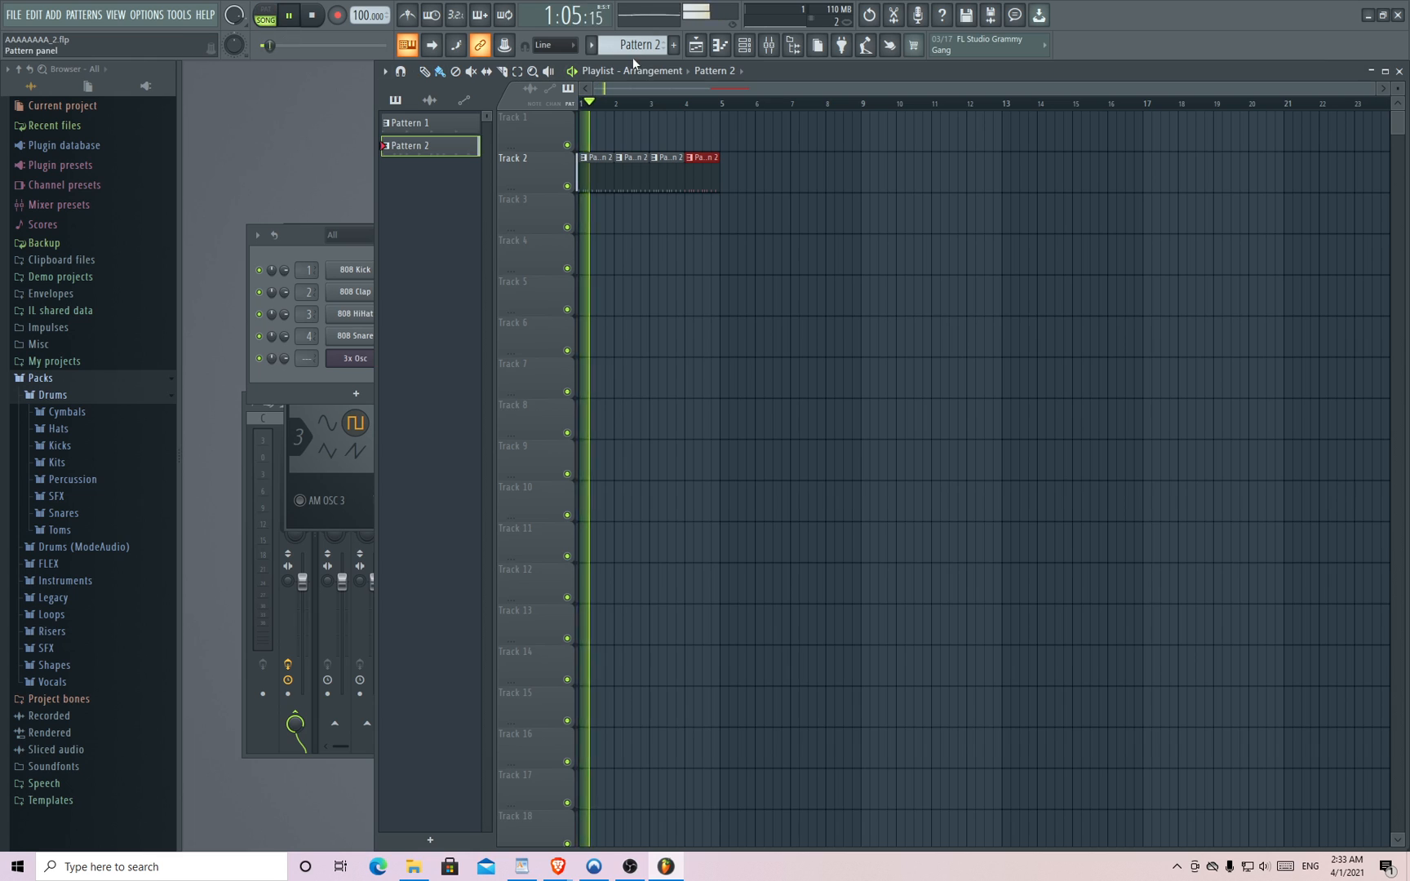
- Select the new Pattern 3 and open the 3x Osc channel in the piano roll
scroll(637, 46, "up", 1)
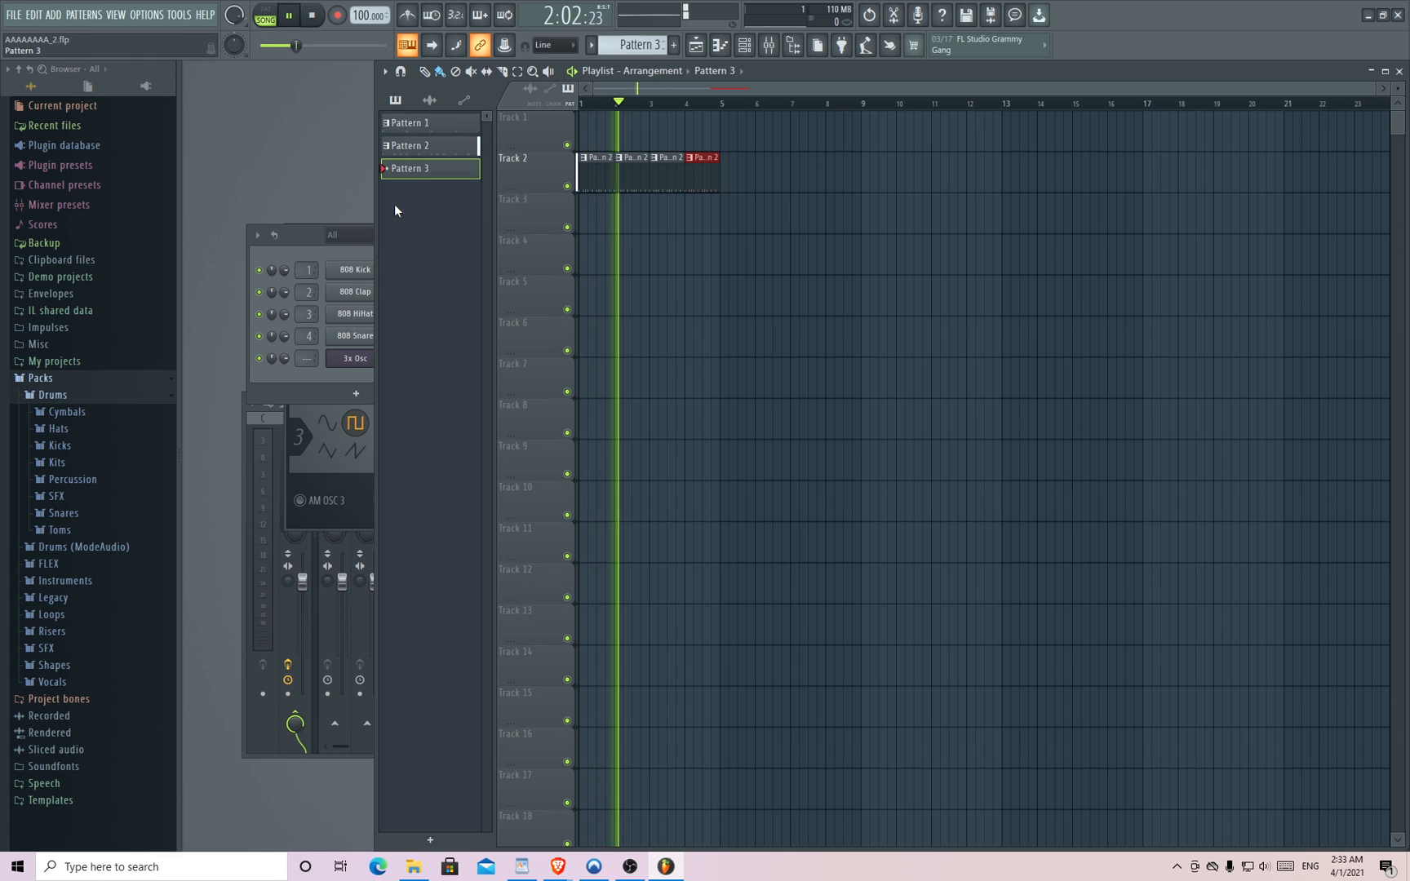
left_click(355, 248)
right_click(378, 359)
left_click(403, 353)
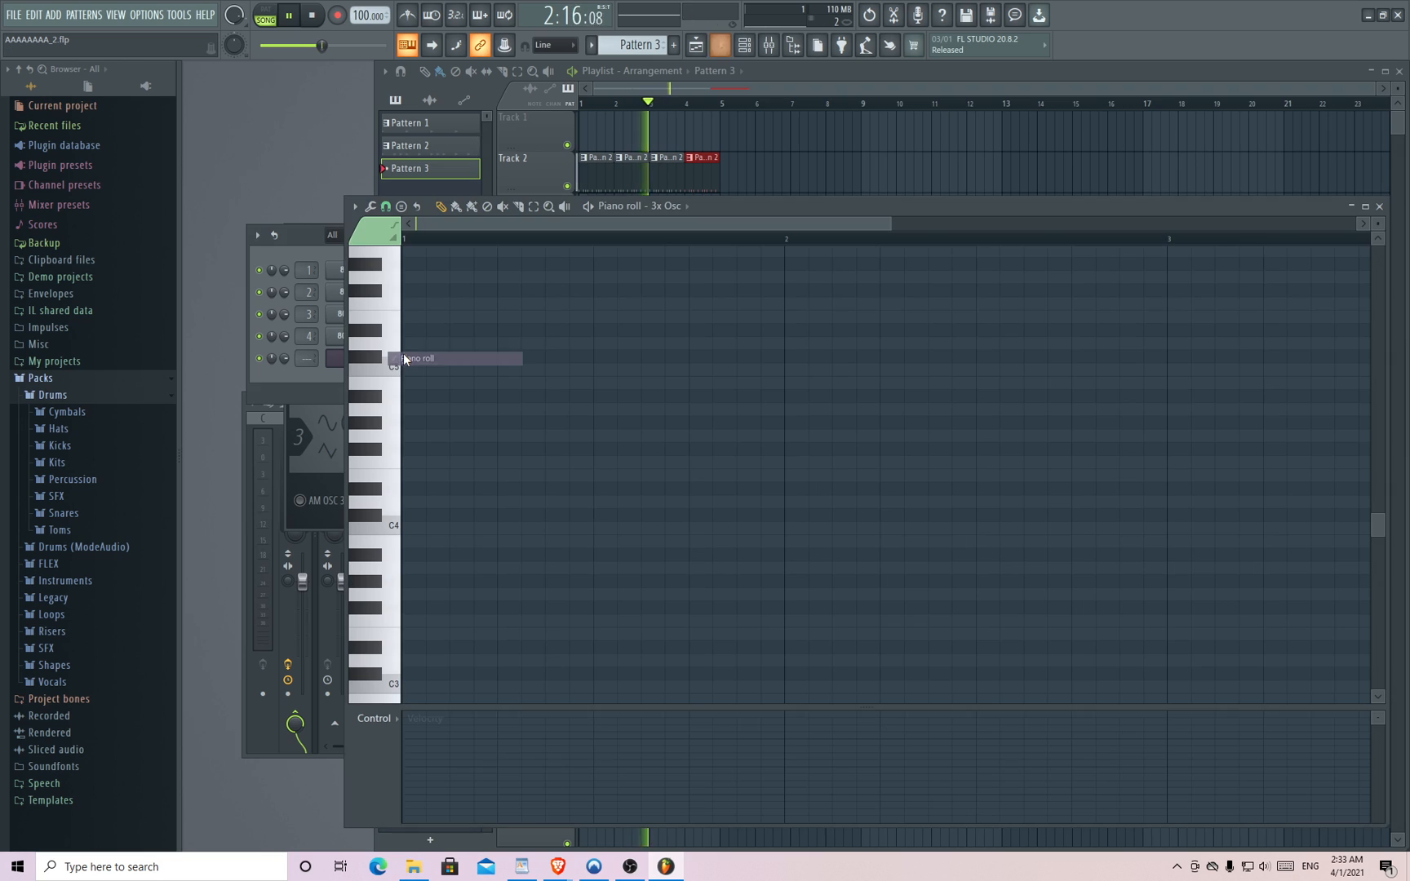
- Set the 3x Osc waveforms to rounded saw for oscillator 1 and triangle for oscillator 2
scroll(388, 585, "down", 3)
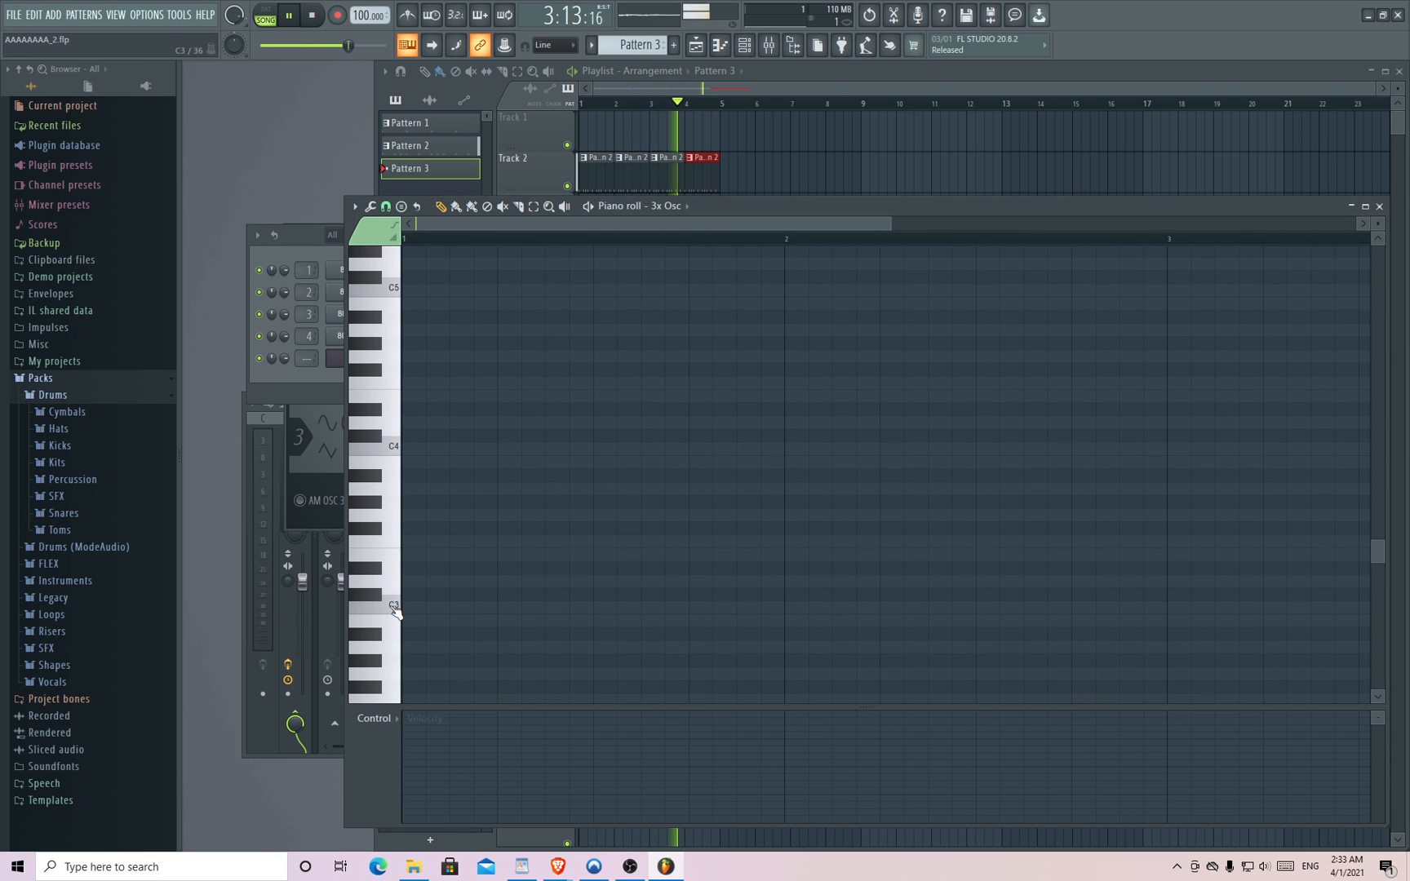
left_click(288, 408)
left_click(383, 343)
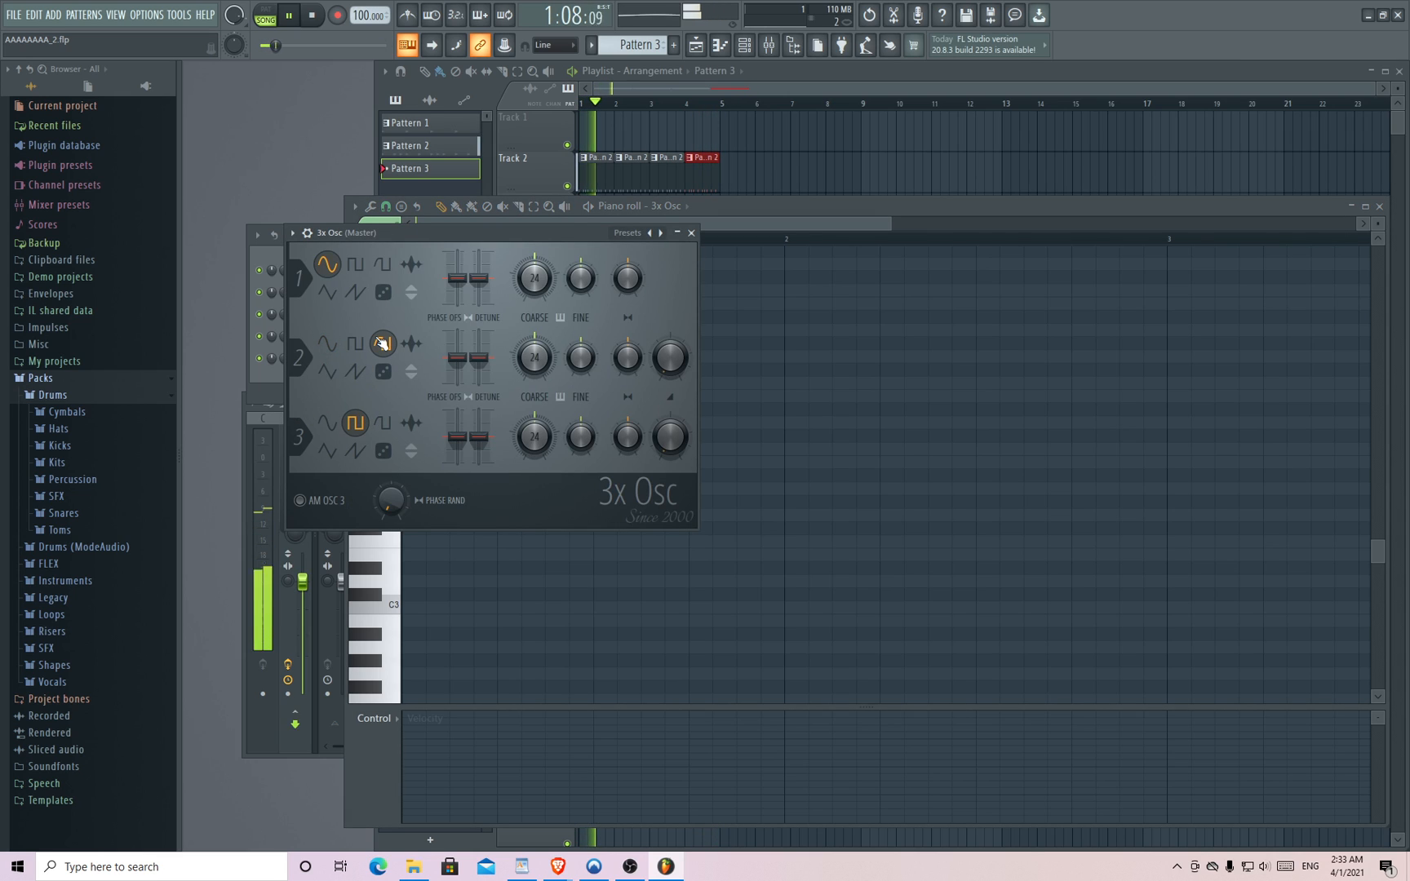
left_click(383, 265)
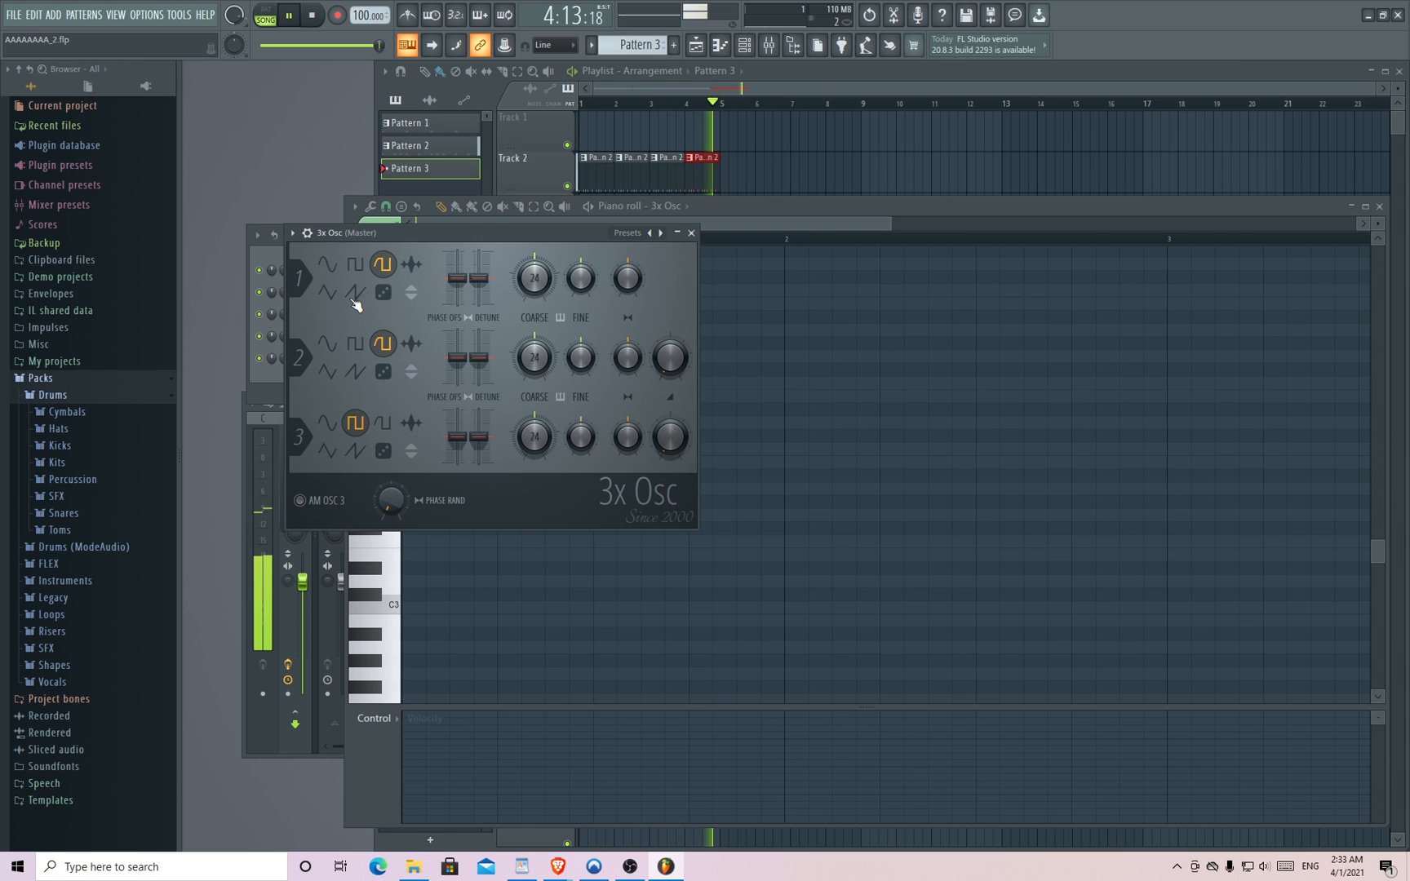
left_click(329, 374)
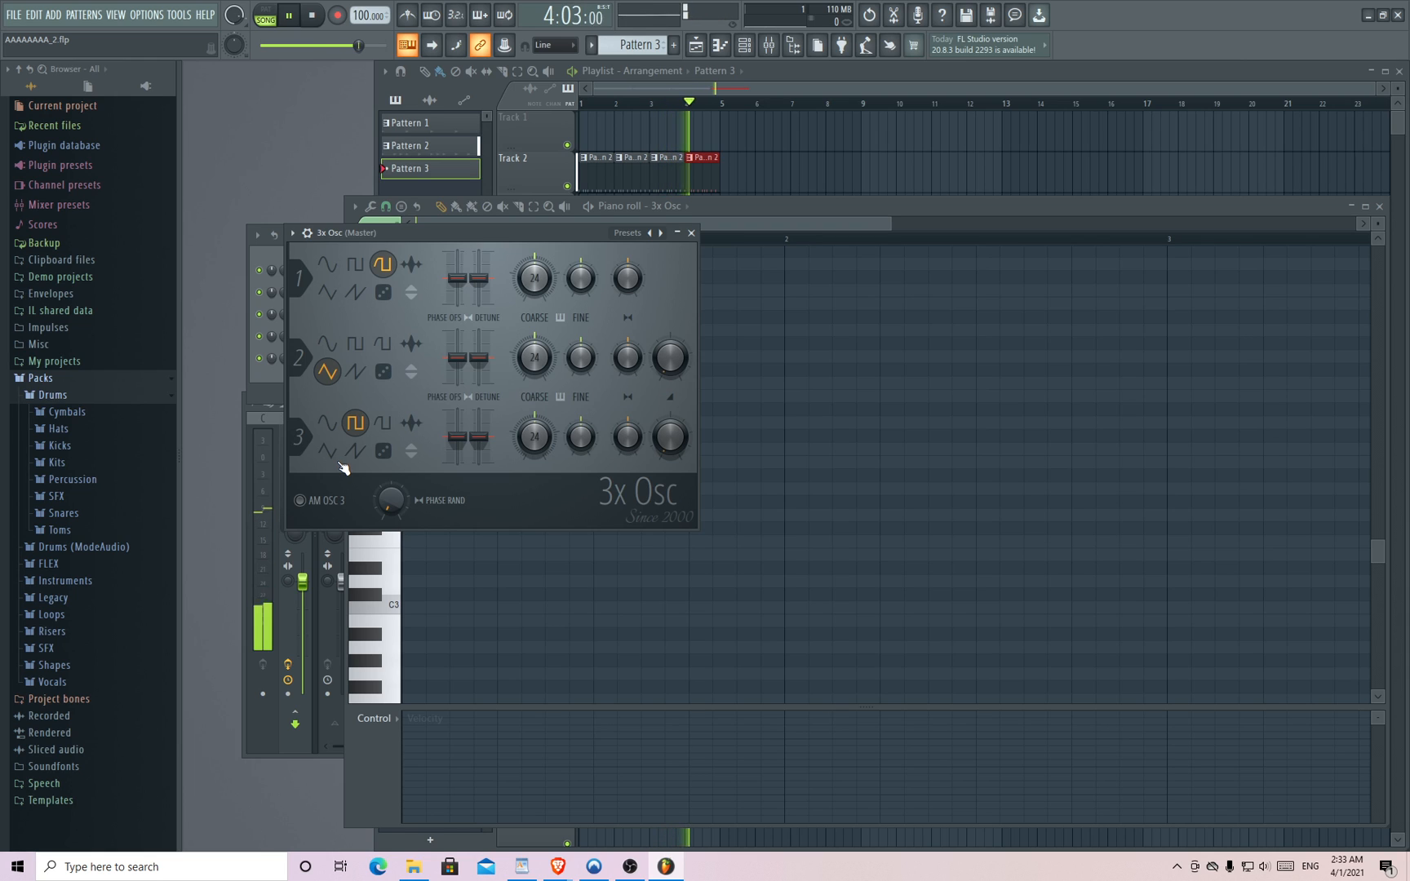
- Switch to Pattern 2 and bring up the 3x Osc channel's piano roll at the C2 octave
left_click(265, 389)
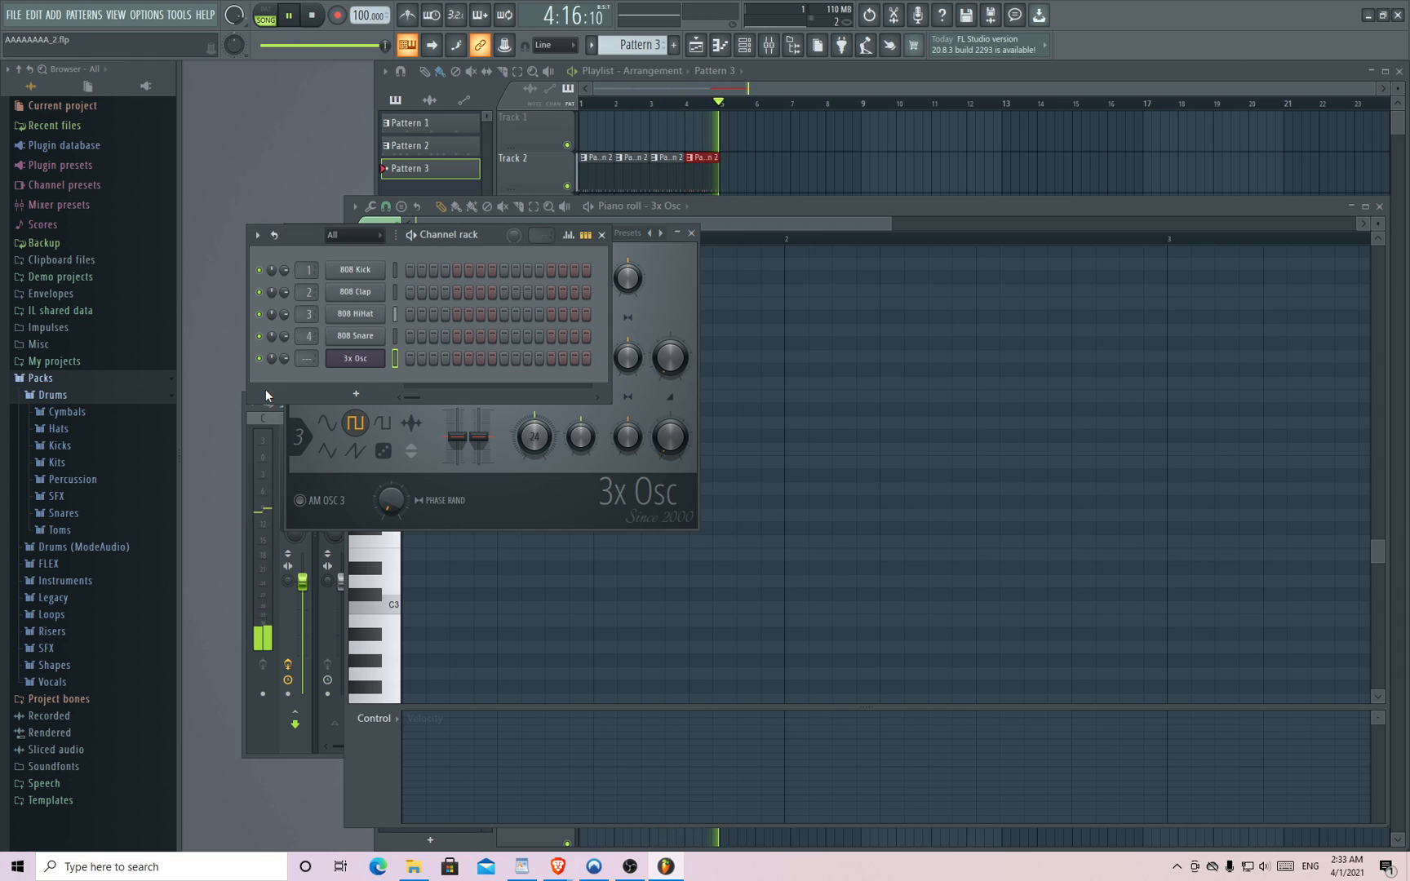
right_click(355, 359)
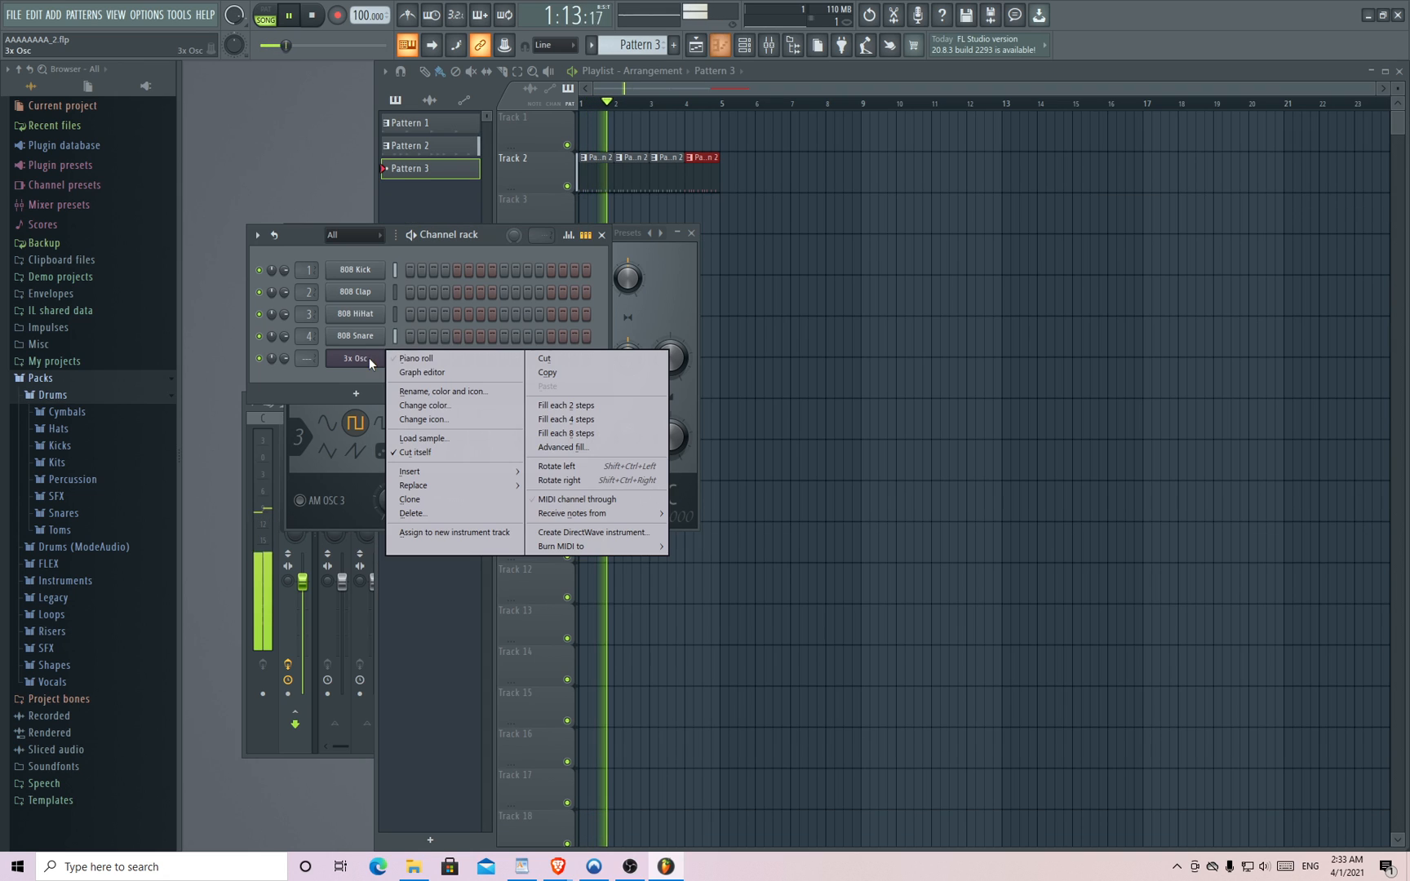
left_click(412, 358)
scroll(400, 595, "down", 2)
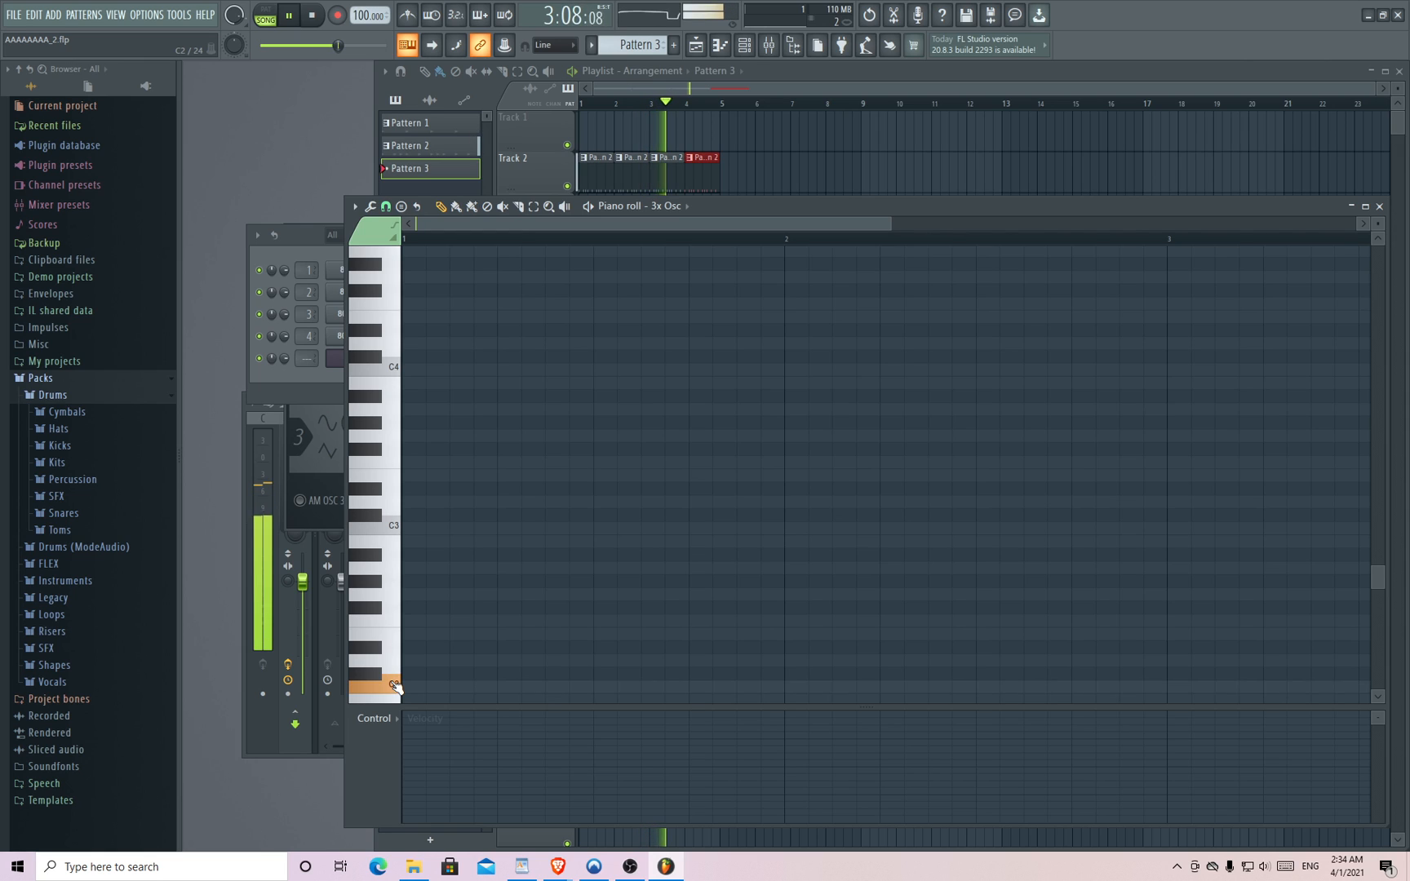
left_click(306, 247)
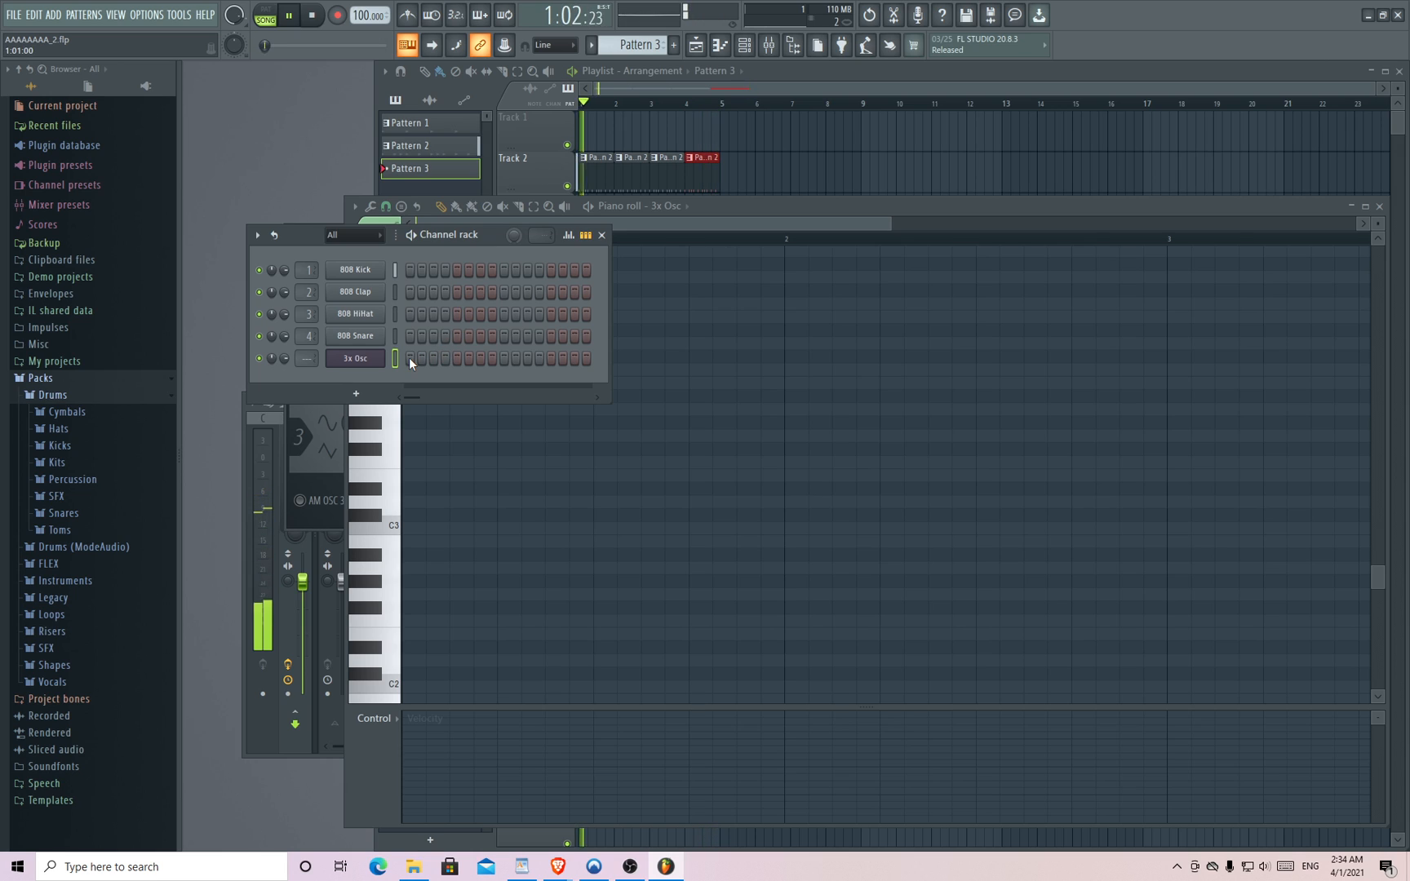
scroll(641, 47, "down", 1)
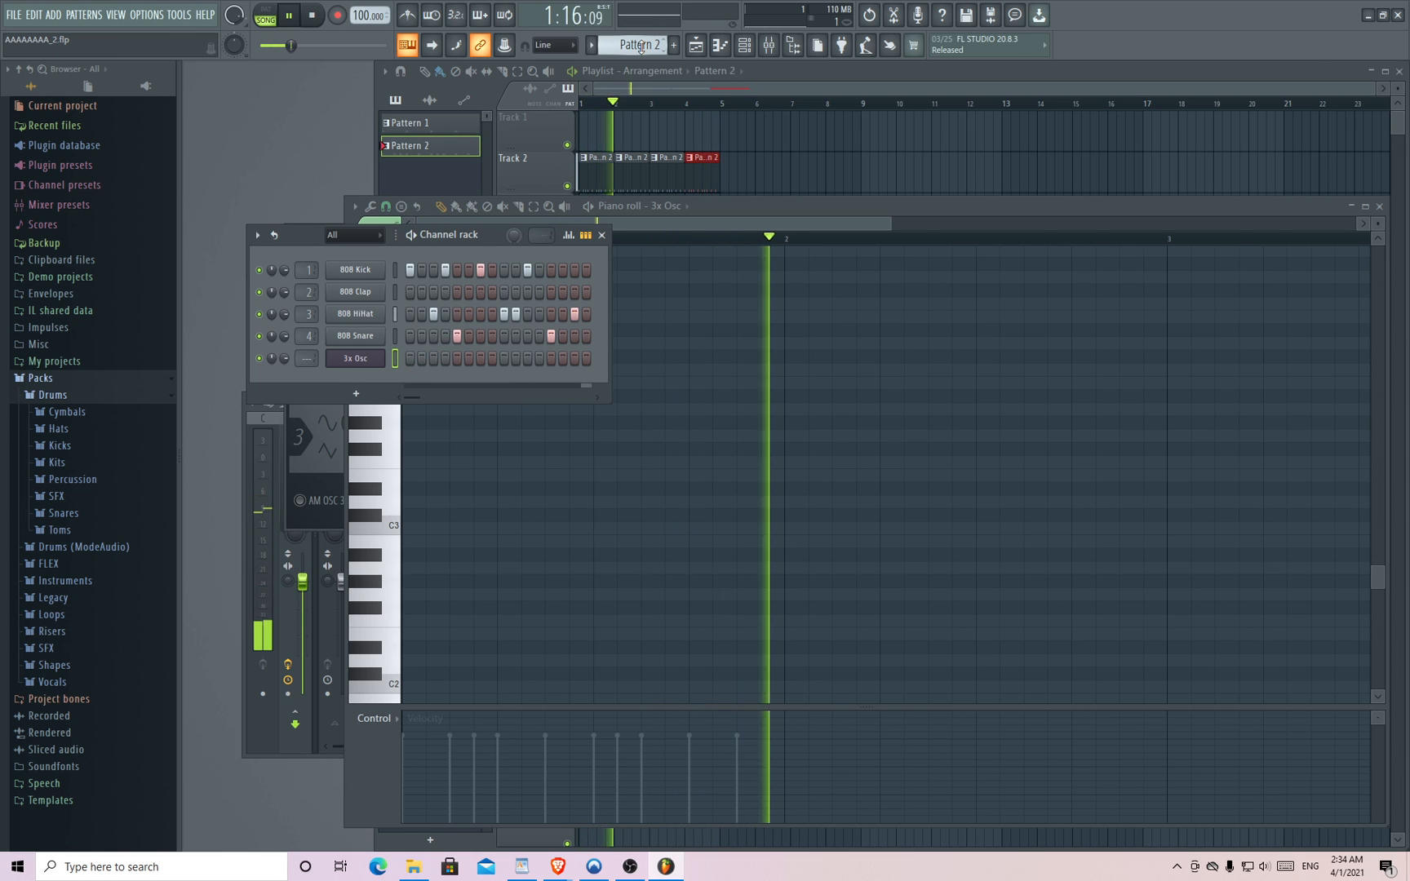
left_click(402, 669)
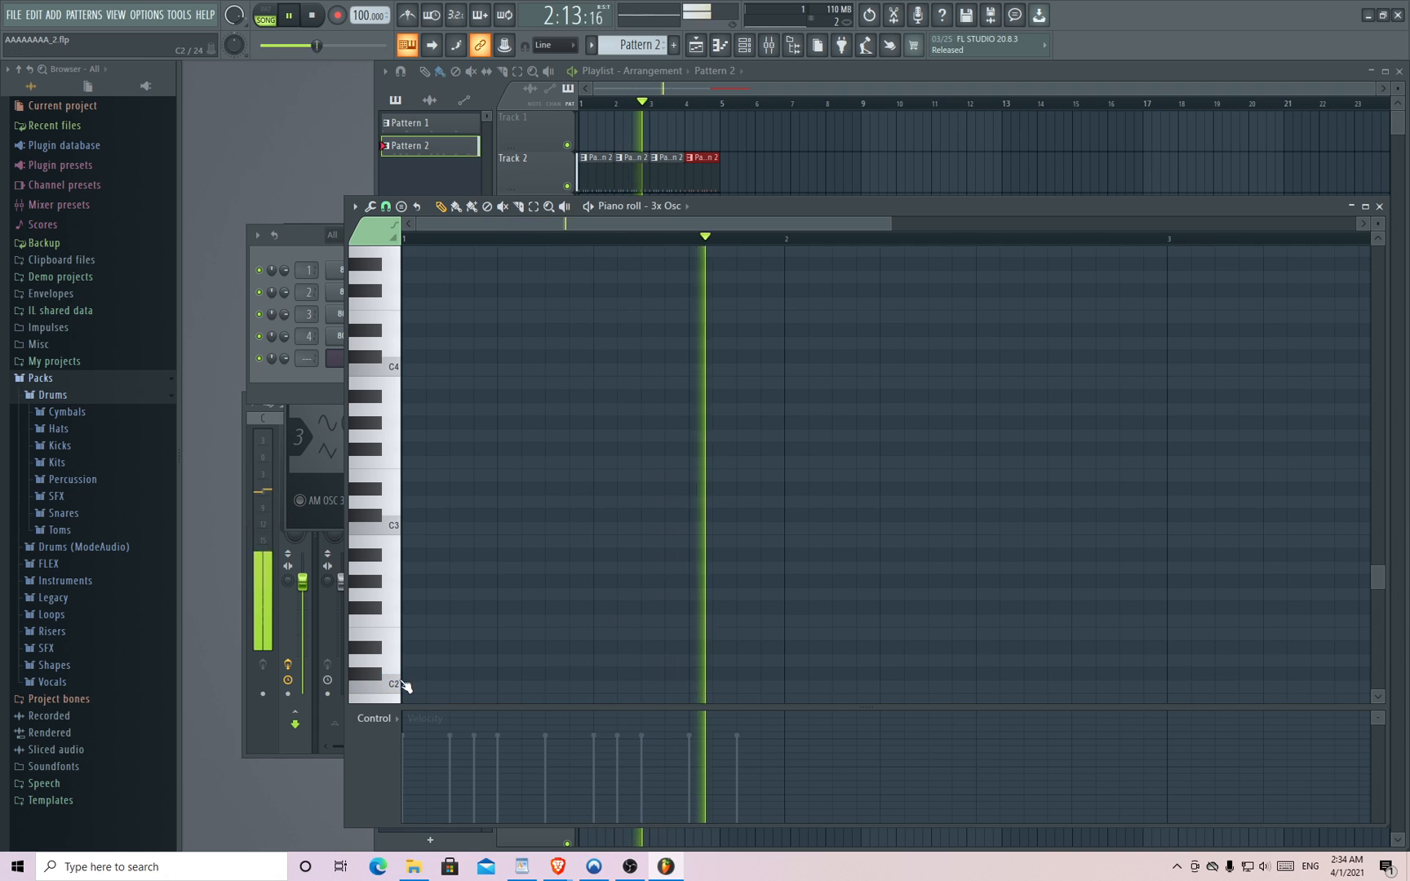
- Add two short C2 notes to the 3x Osc part, at the start of bar 1 and on step 3
left_click(408, 685)
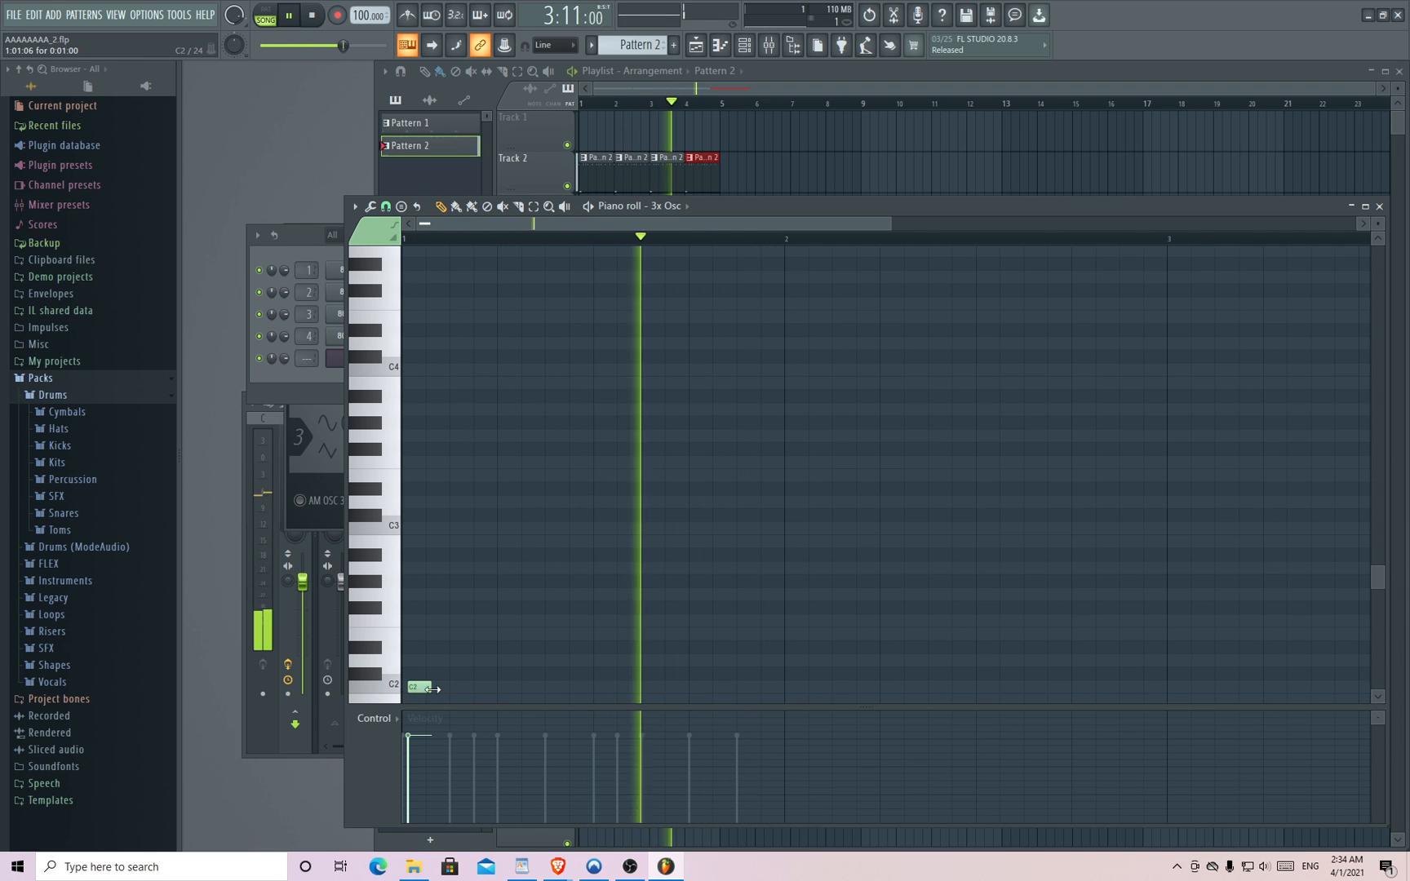
left_click(500, 688)
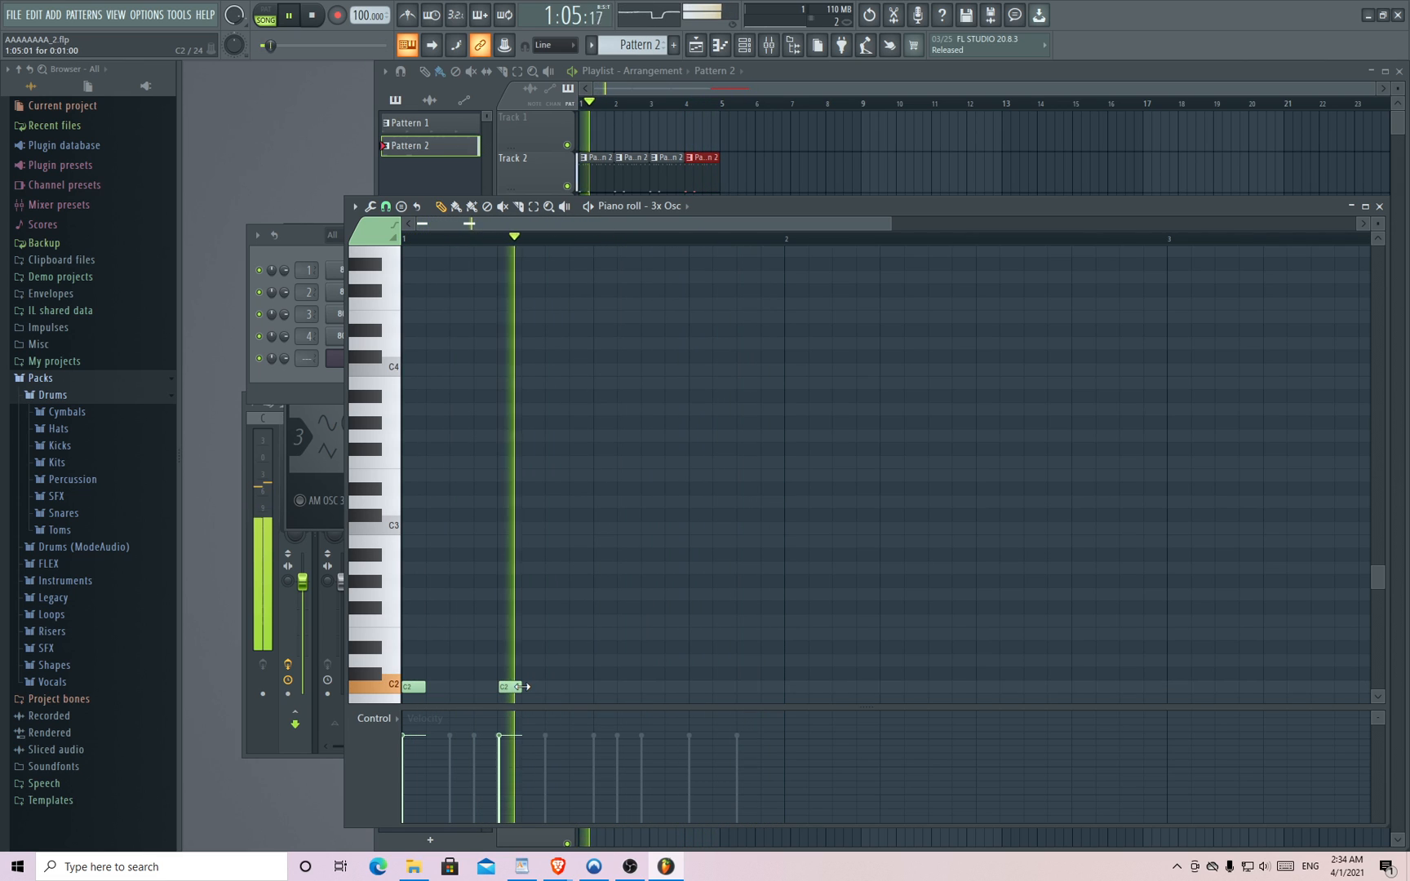
left_click_drag(508, 687, 458, 687)
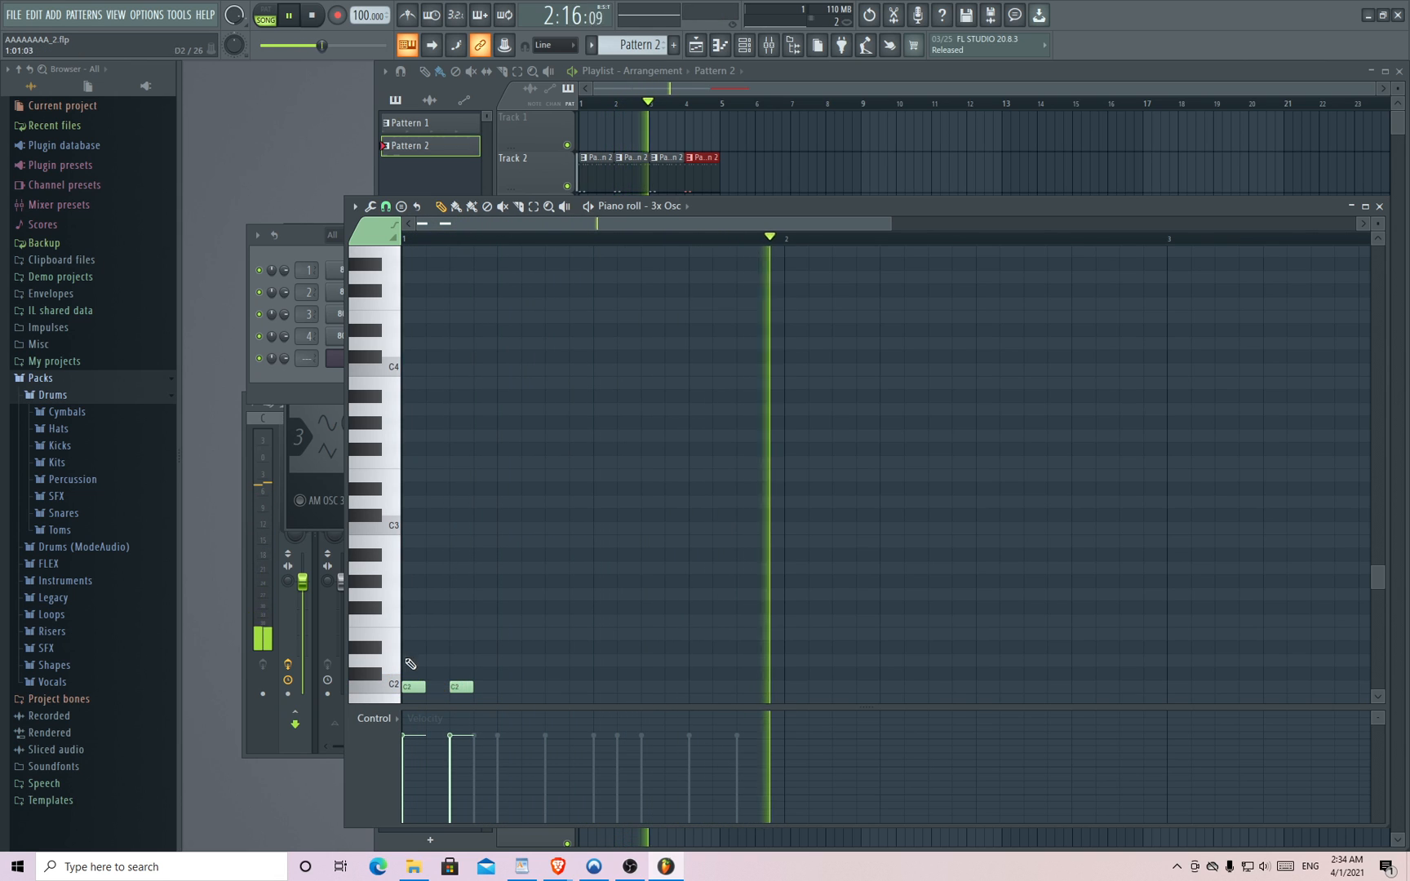
- Move both 3x Osc notes down to C1 and shift the second one to step 4, in line with the second kick
scroll(397, 653, "down", 5)
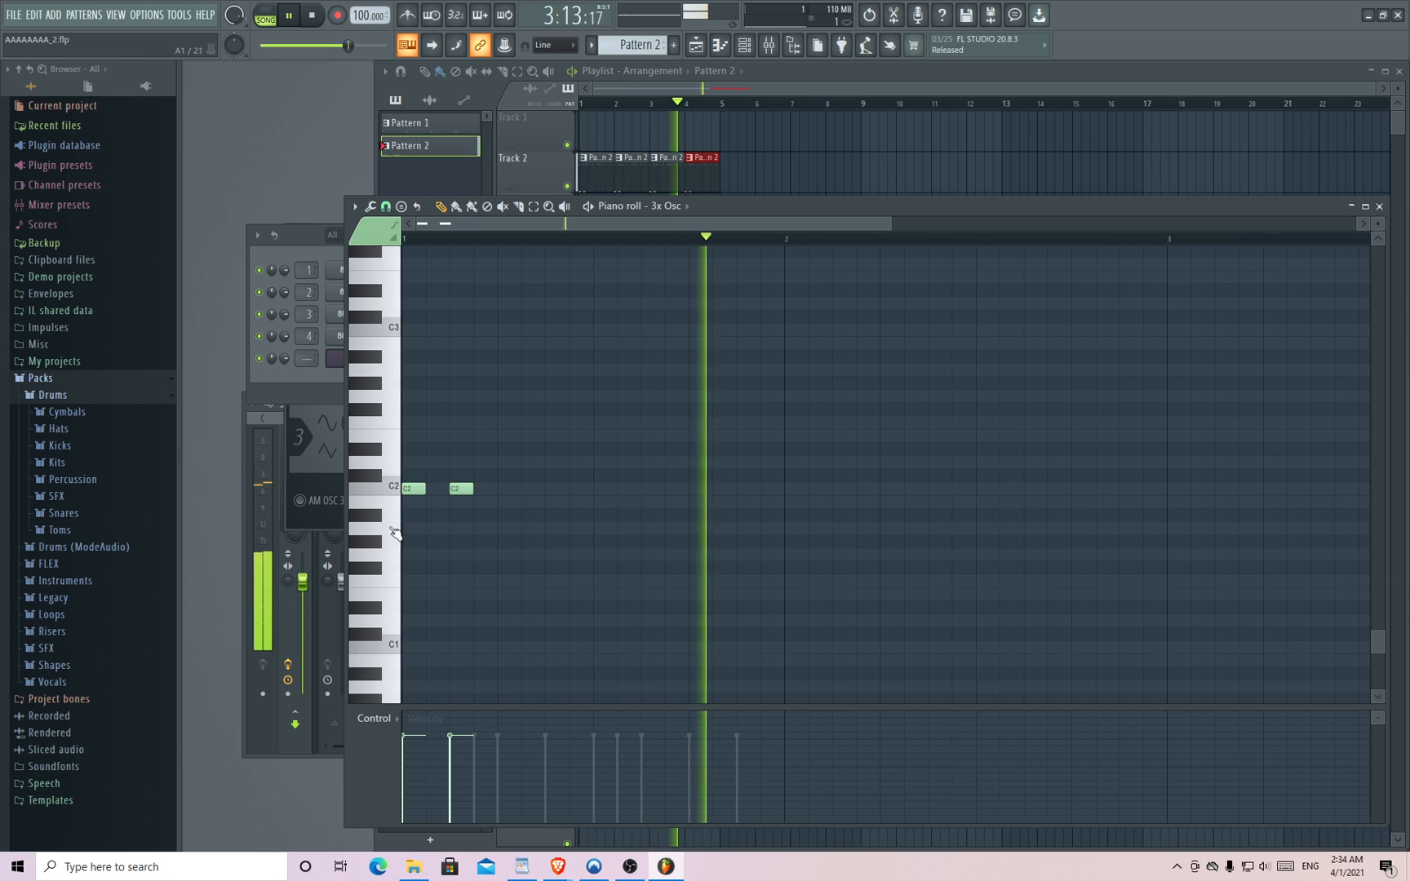
left_click_drag(412, 488, 374, 648)
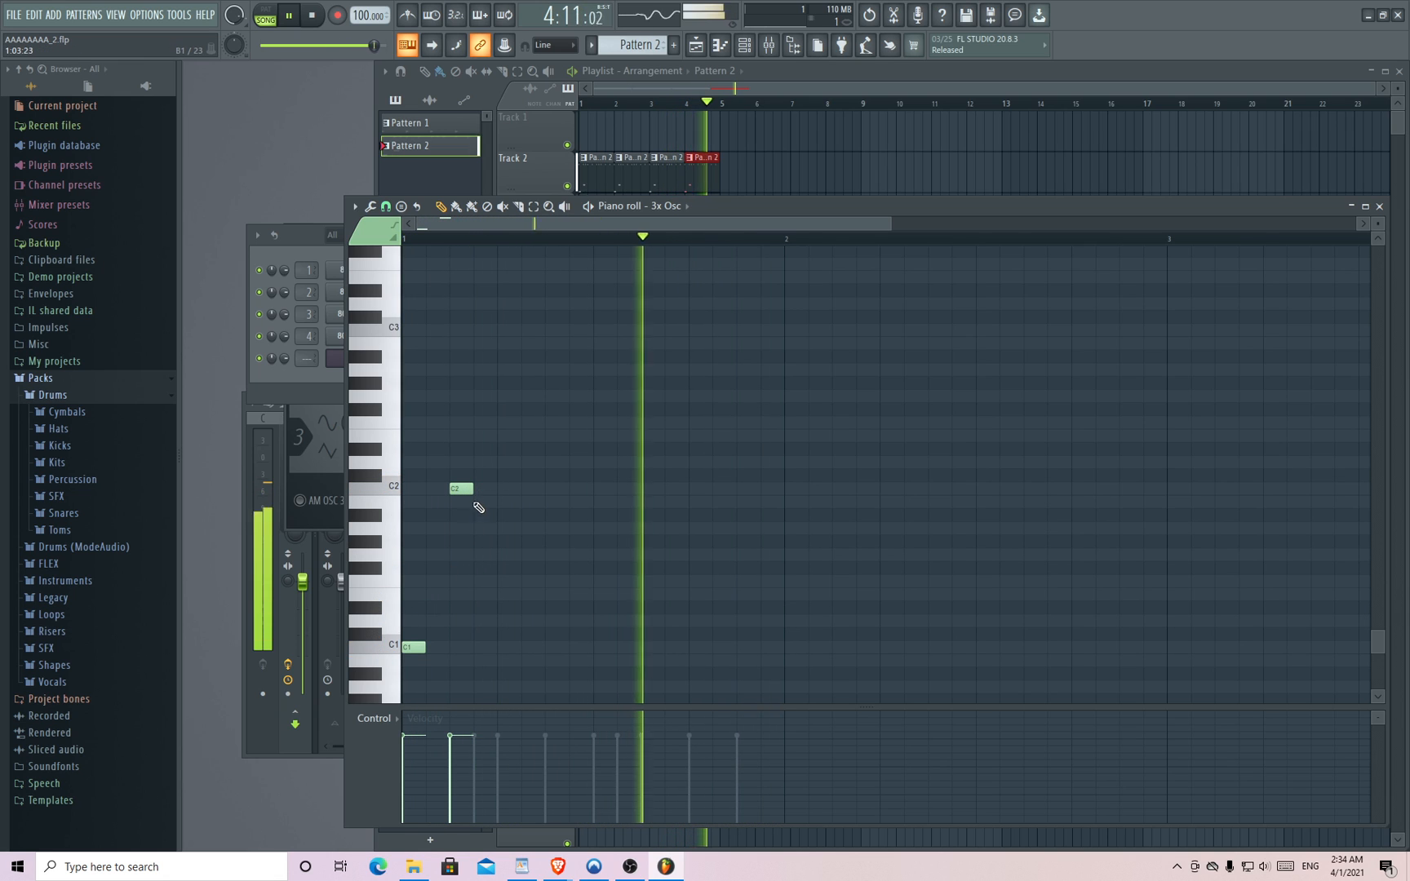
left_click_drag(461, 489, 460, 653)
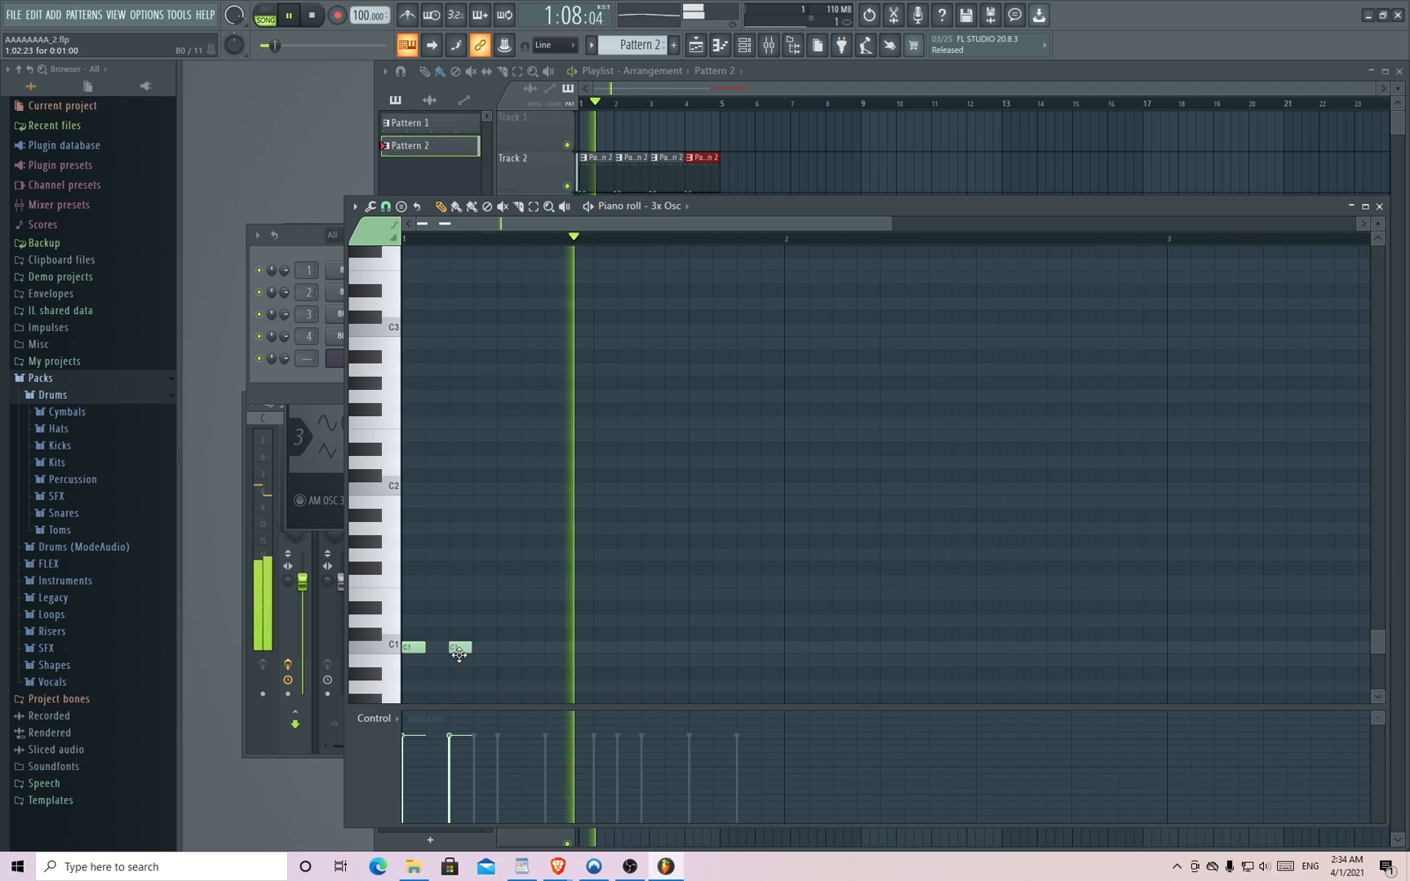
left_click(277, 370)
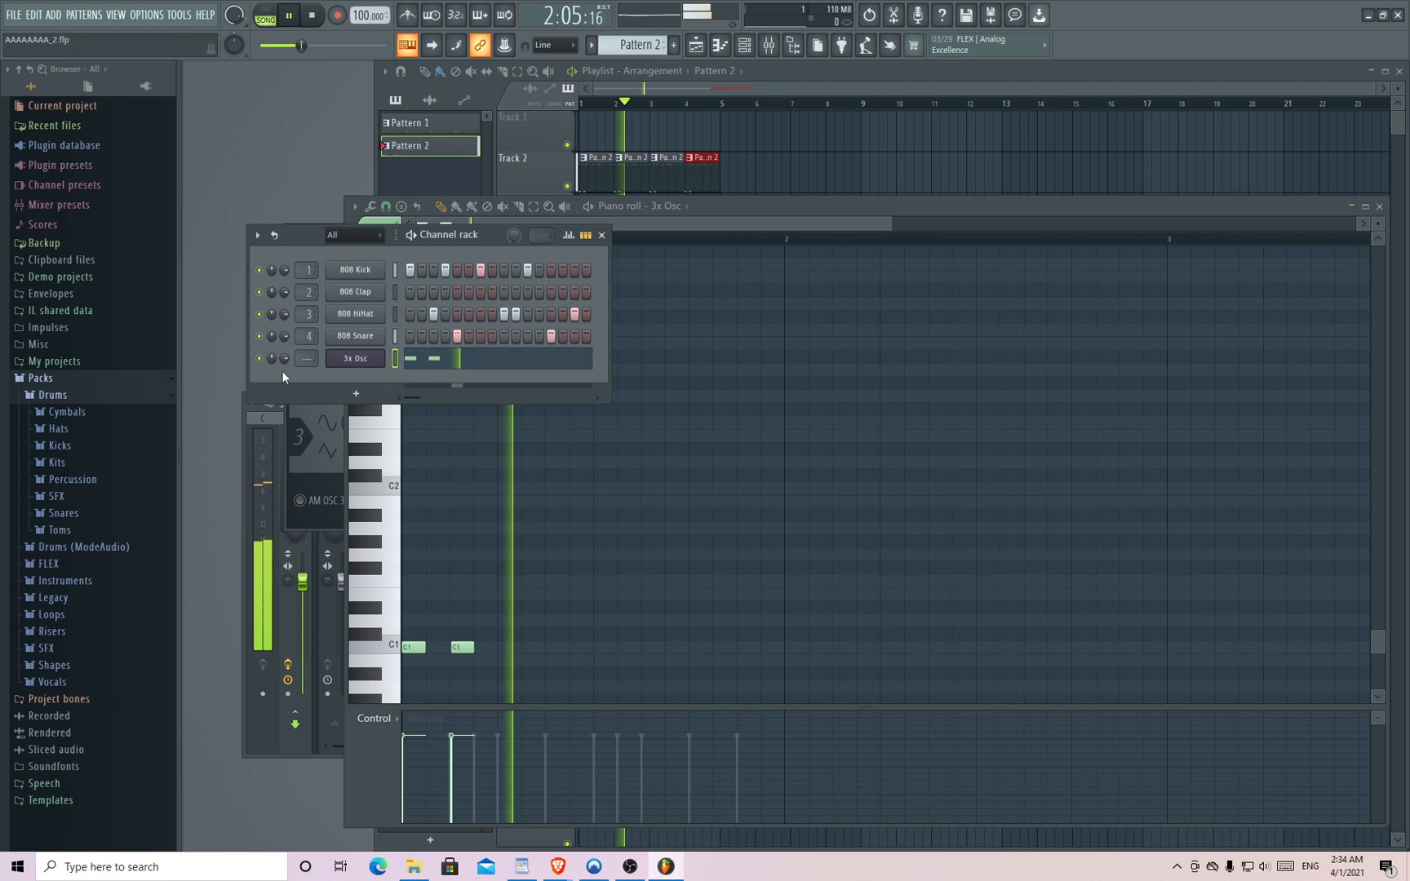
left_click_drag(461, 647, 484, 647)
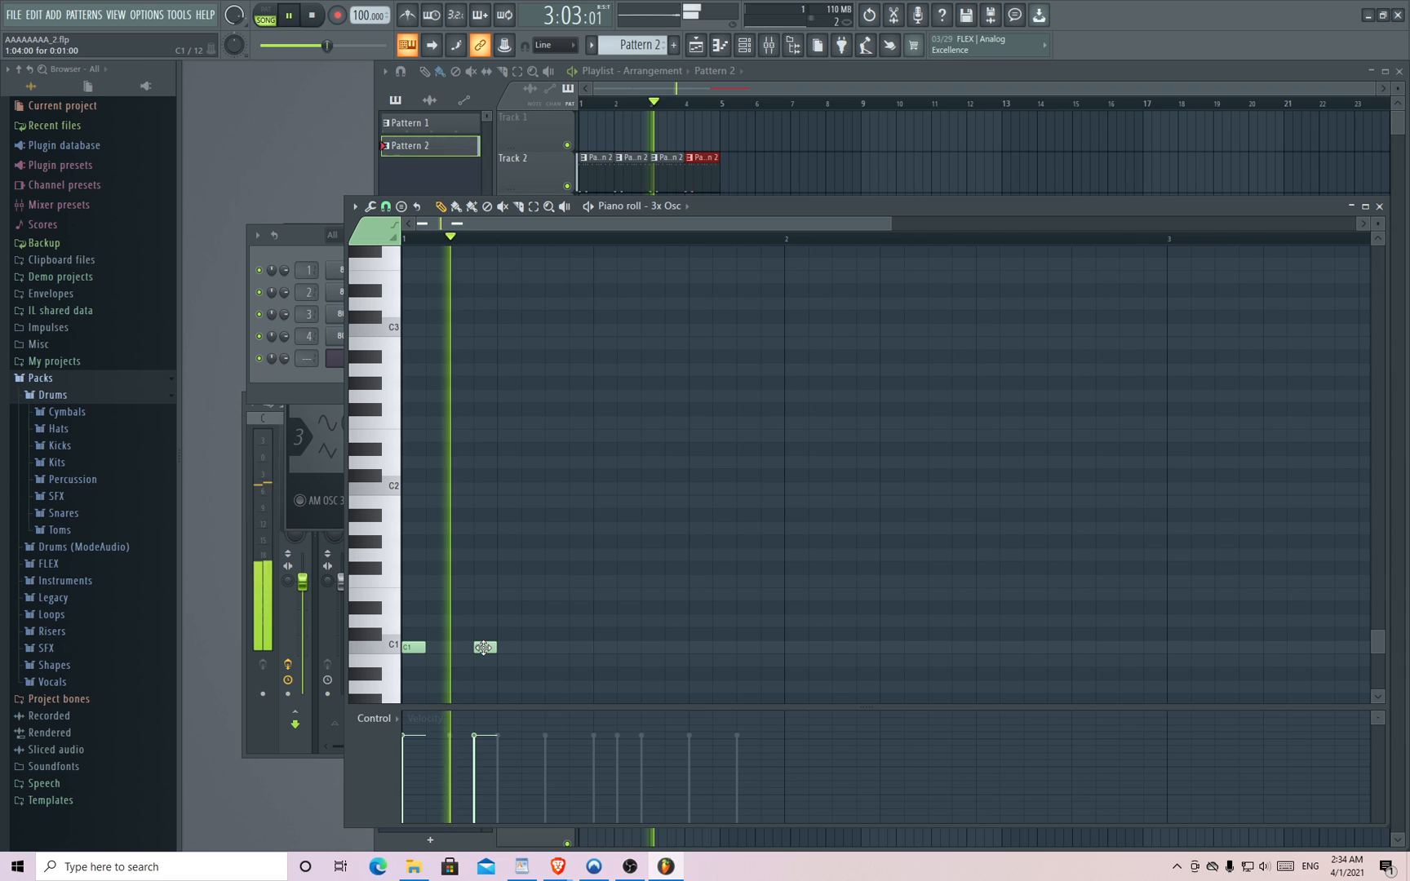
left_click(312, 378)
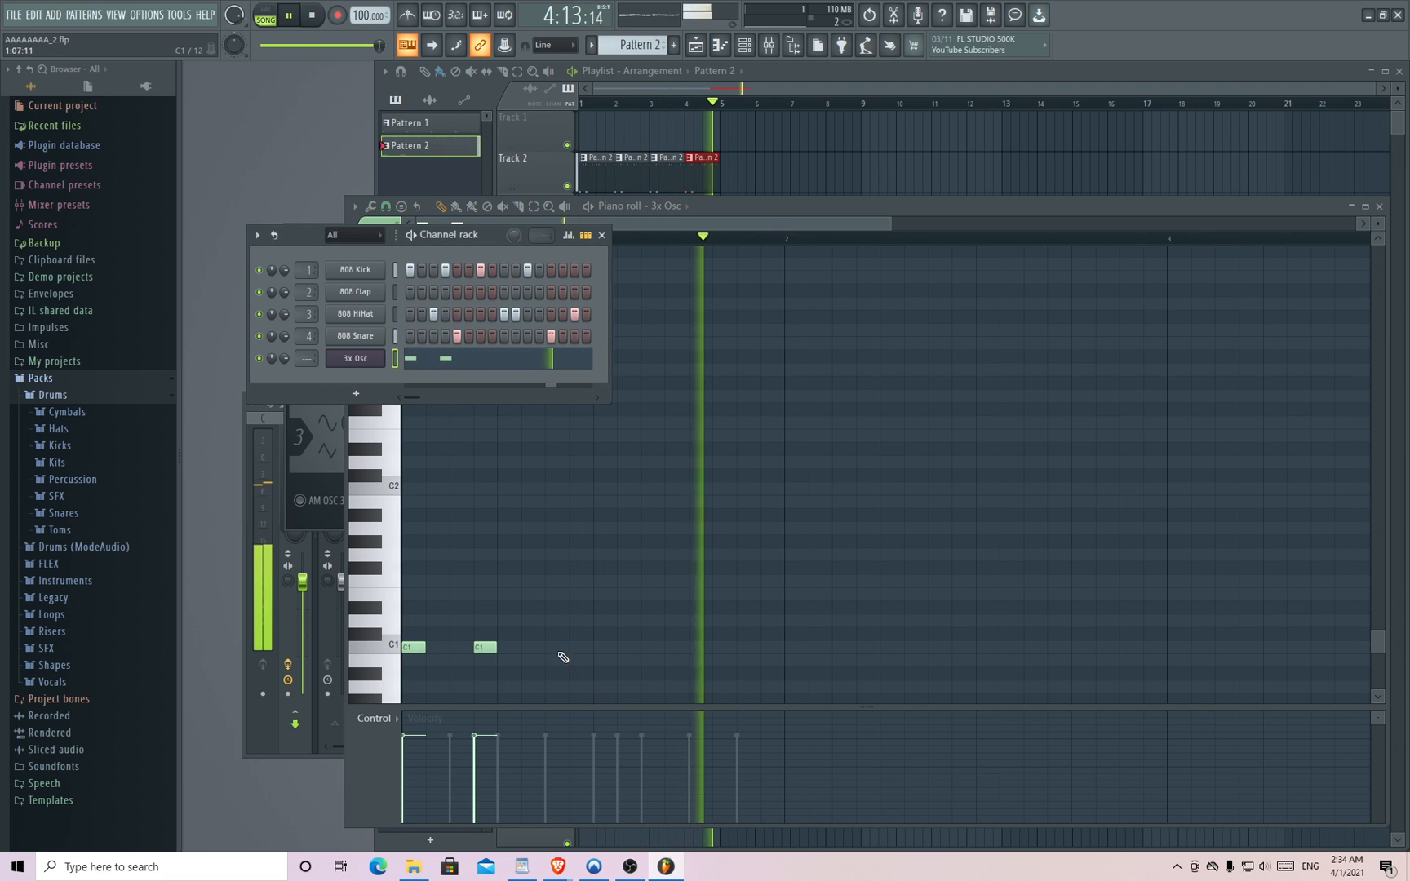
- Add a third C1 note to the 3x Osc part and align it with the kick on step 7
left_click(609, 648)
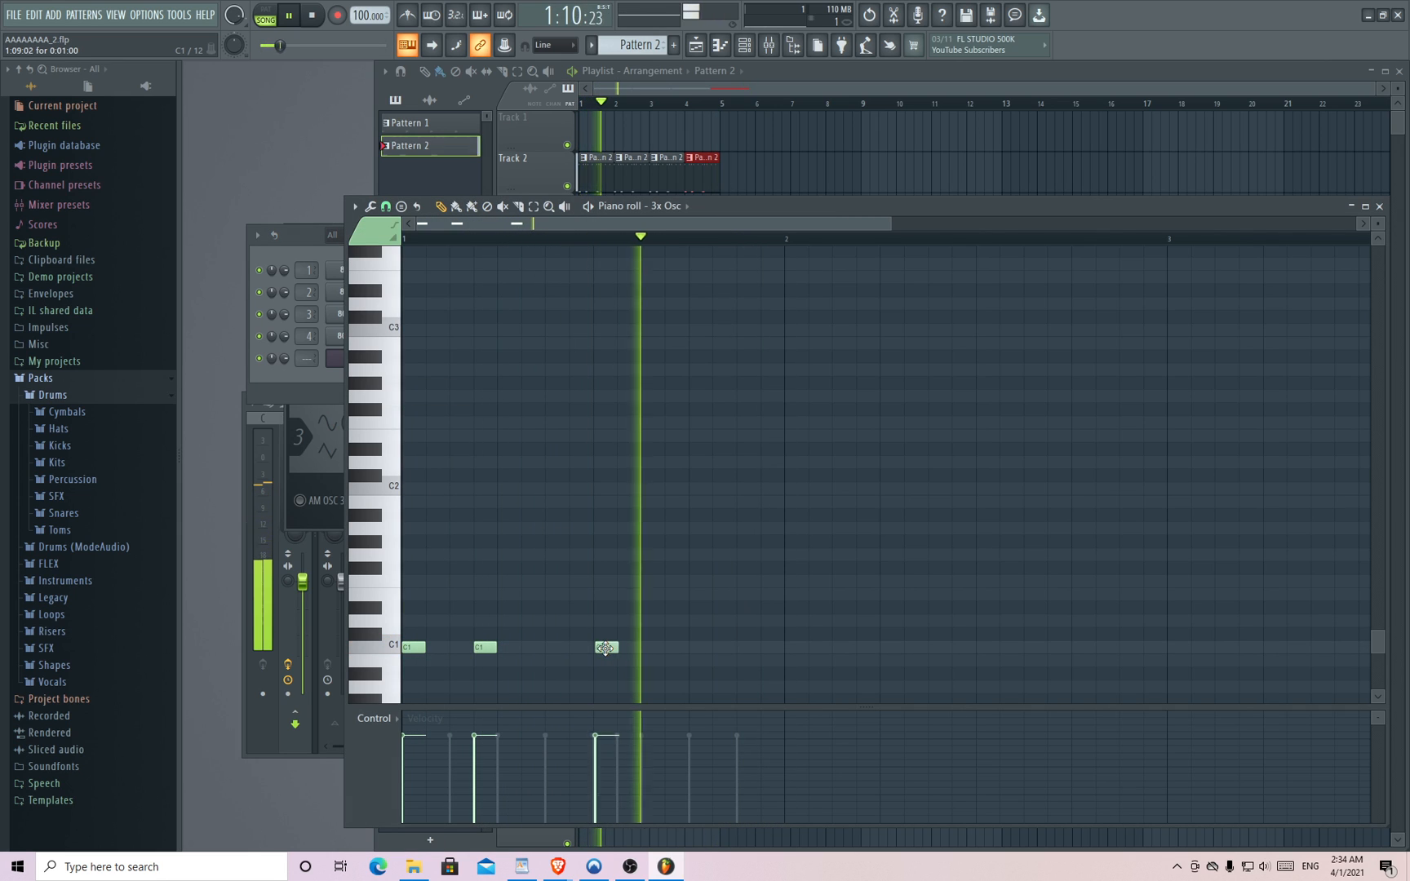
left_click_drag(609, 648, 581, 647)
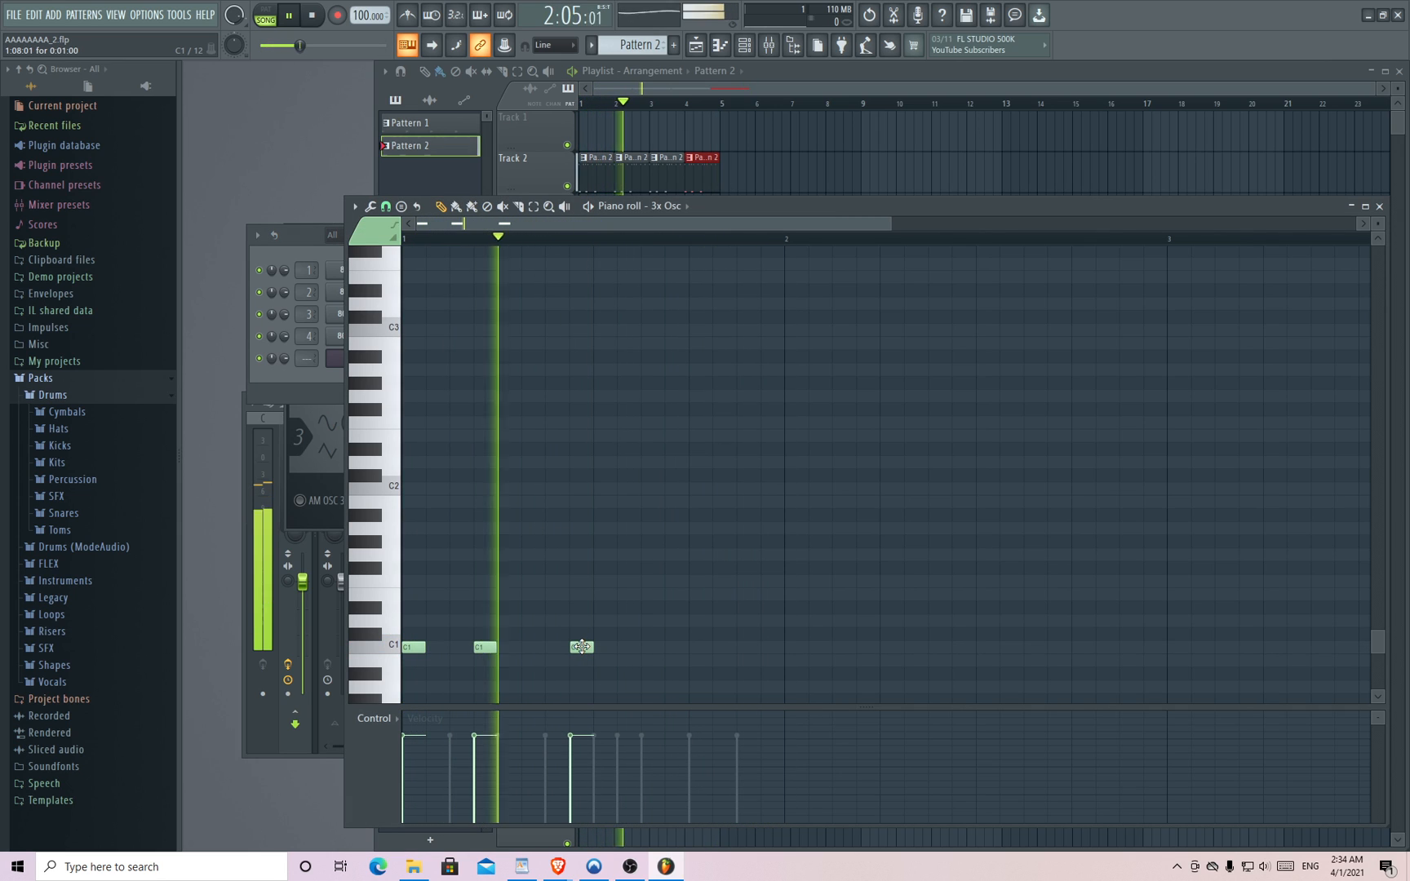
left_click(305, 374)
left_click_drag(576, 650, 552, 651)
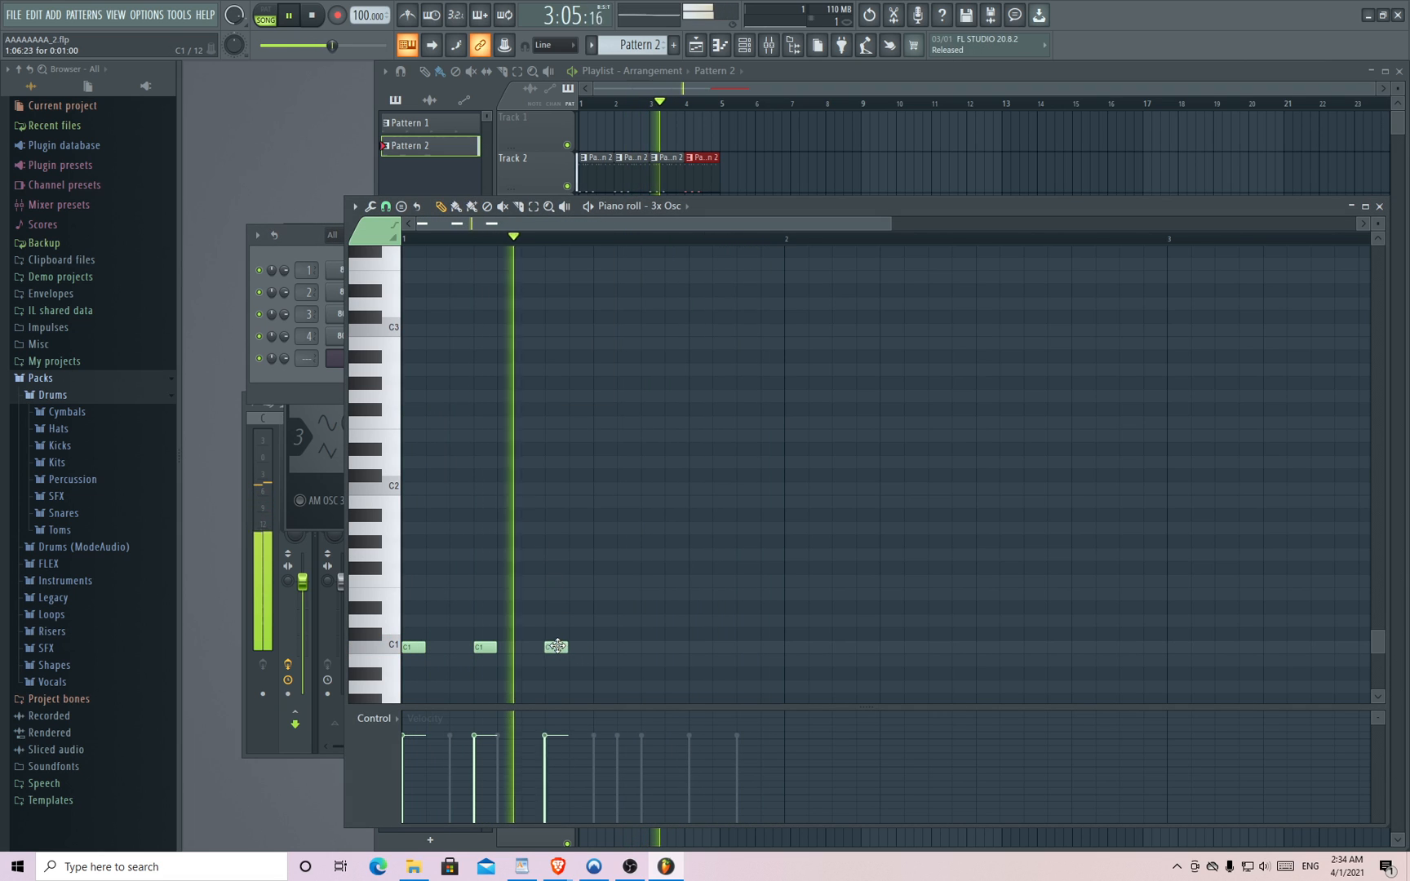
left_click(321, 376)
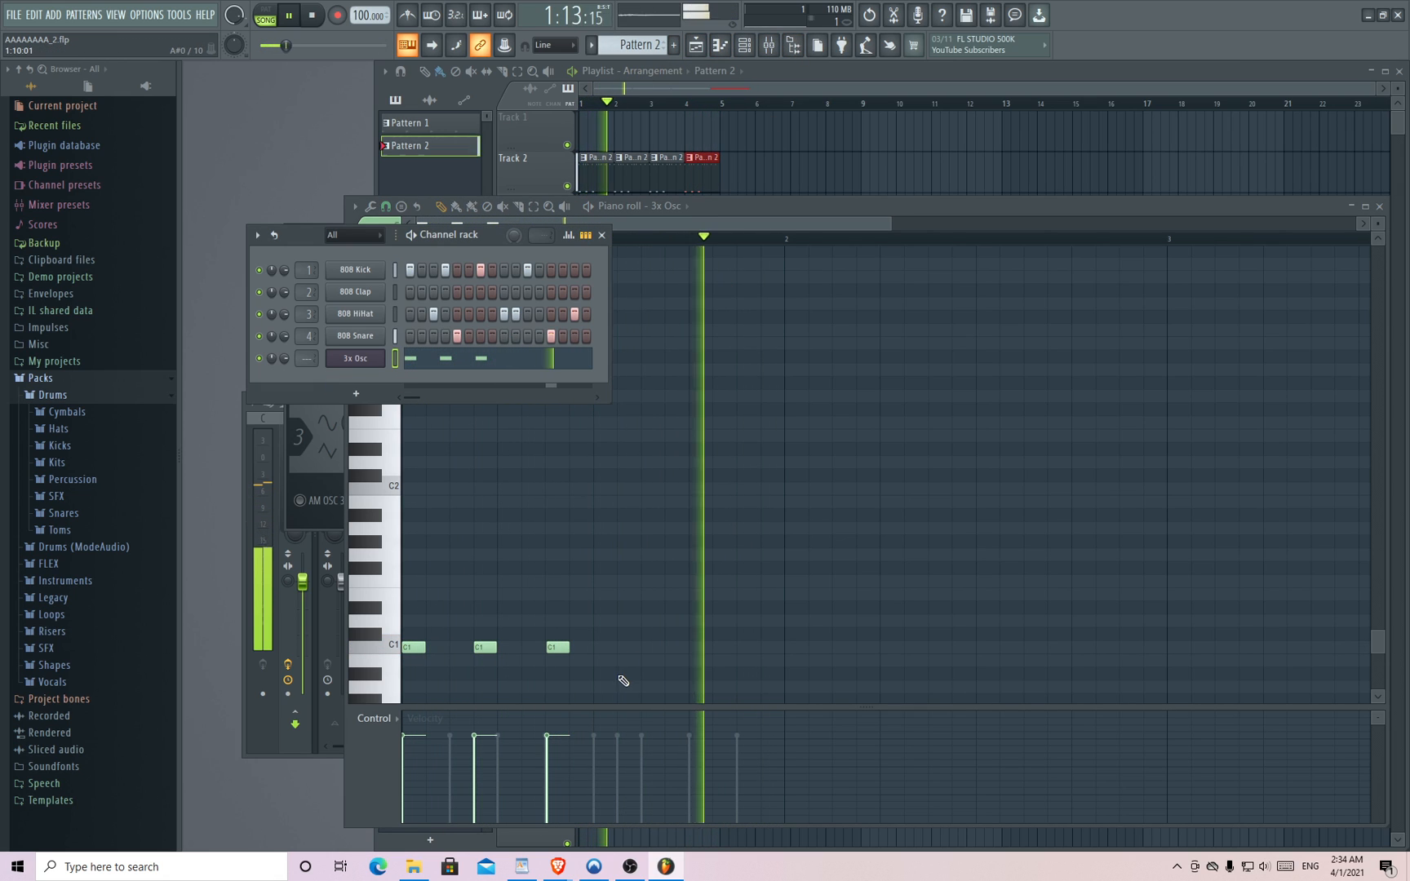
- Add a fourth C1 note to the 3x Osc part and align it with the kick on step 11
left_click(629, 647)
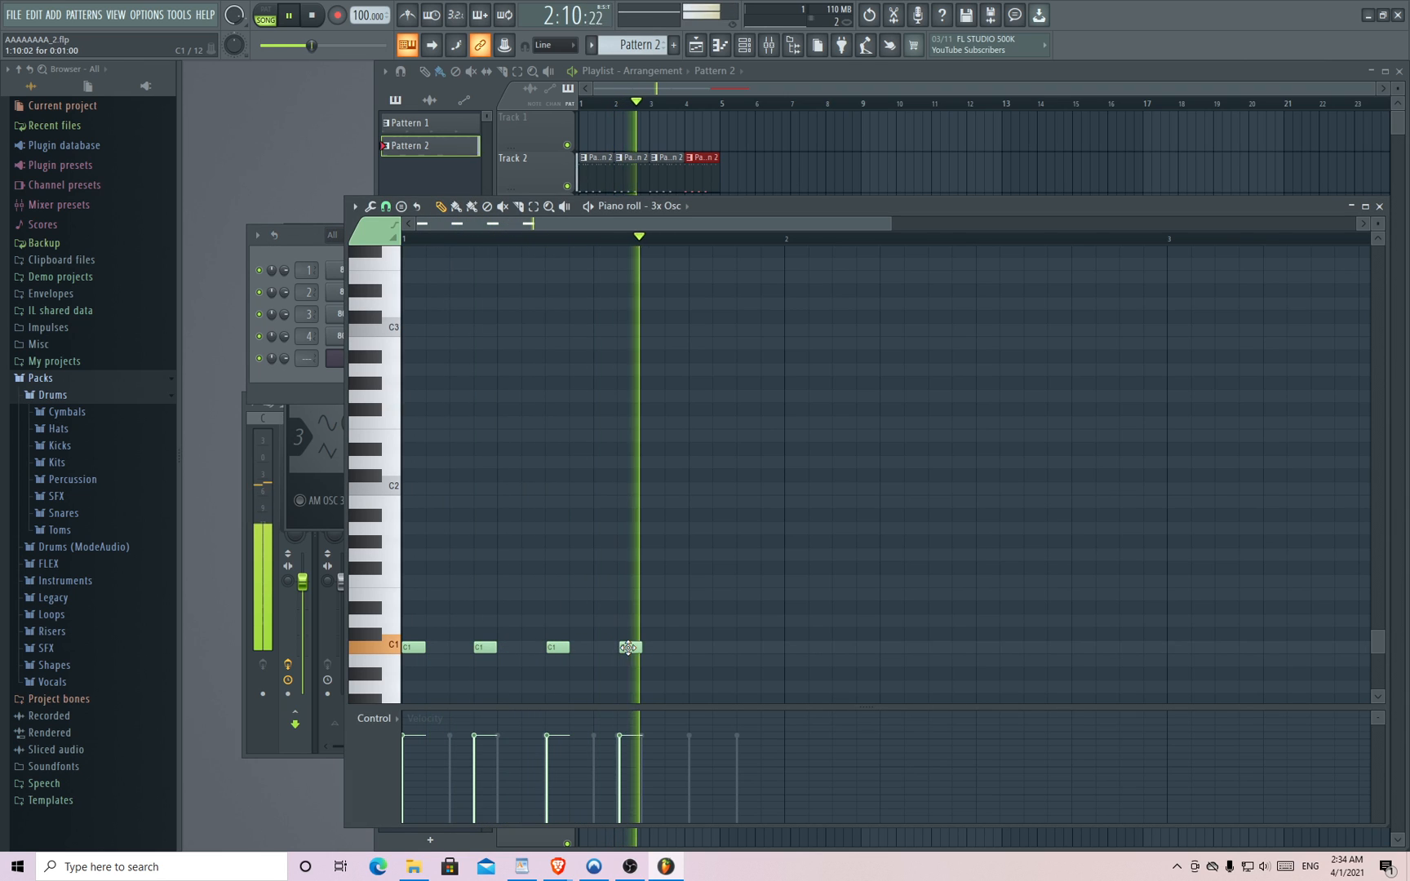
left_click(302, 375)
left_click_drag(629, 643, 653, 646)
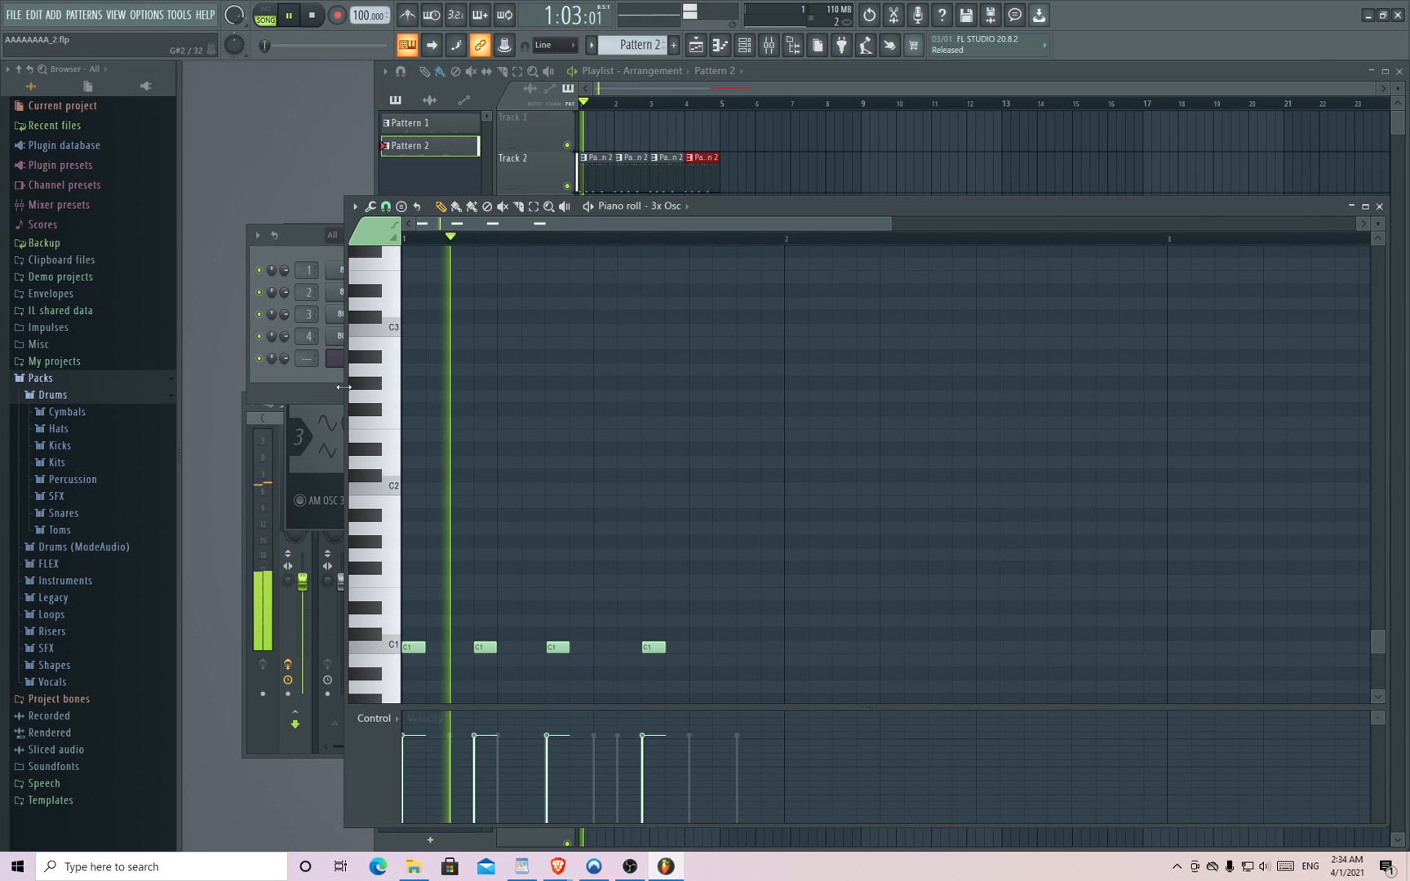
left_click(329, 378)
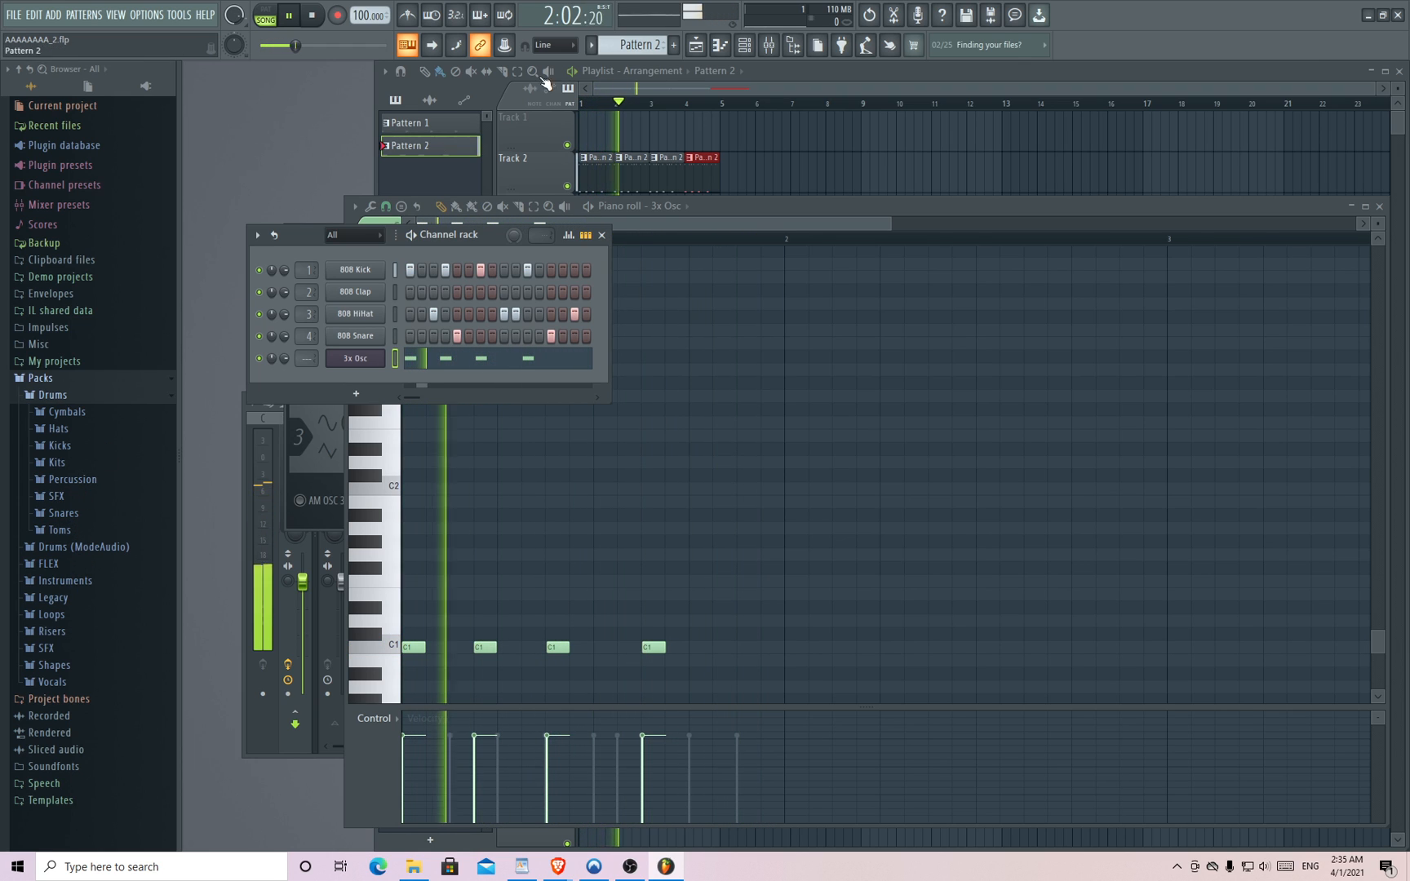
- Switch to the empty Pattern 3 and add the Grand Piano from the Keyboard instruments pack as a new channel
key("F4")
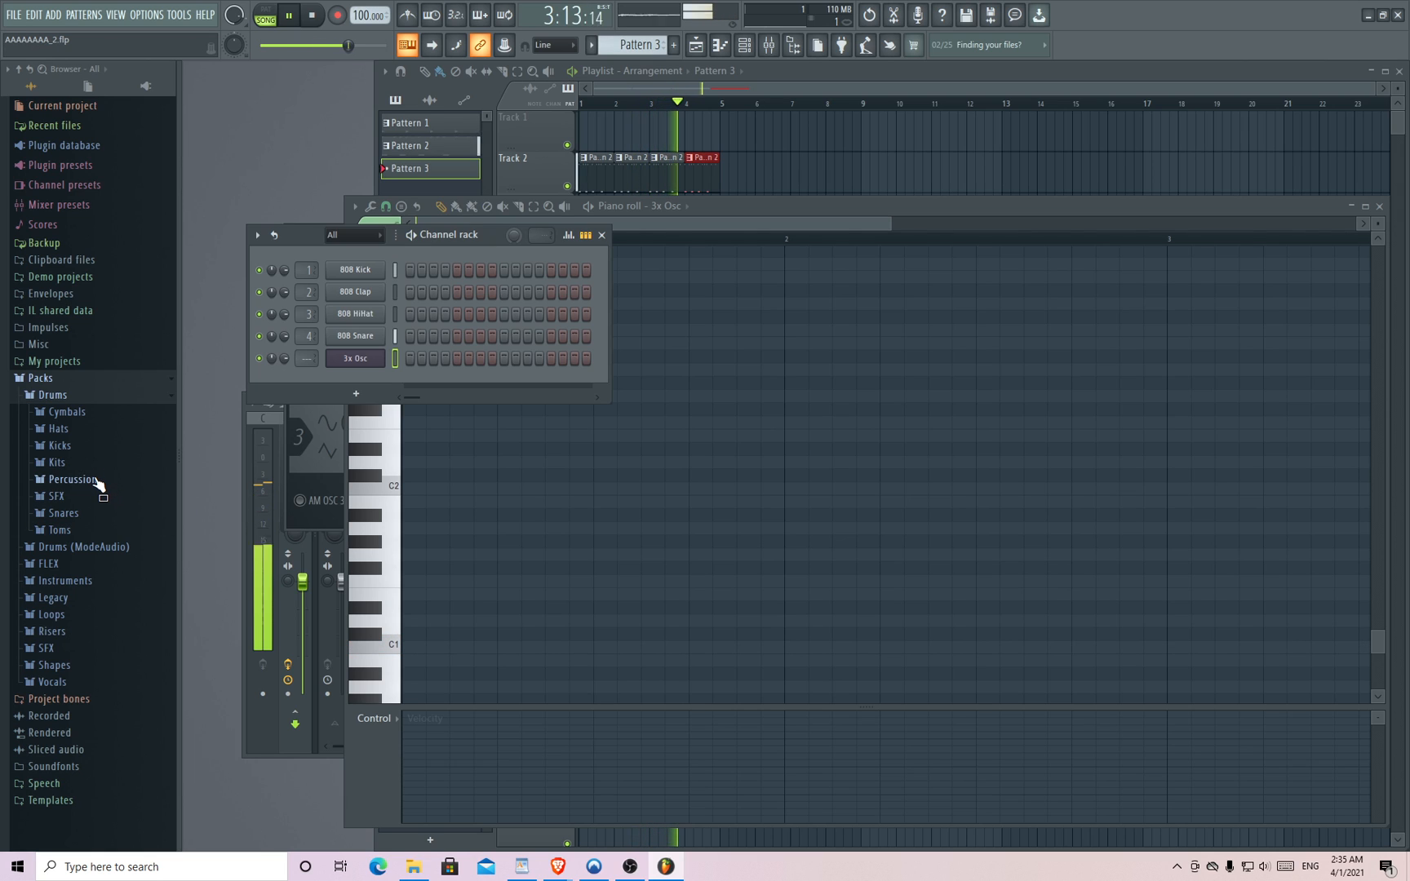
left_click(81, 581)
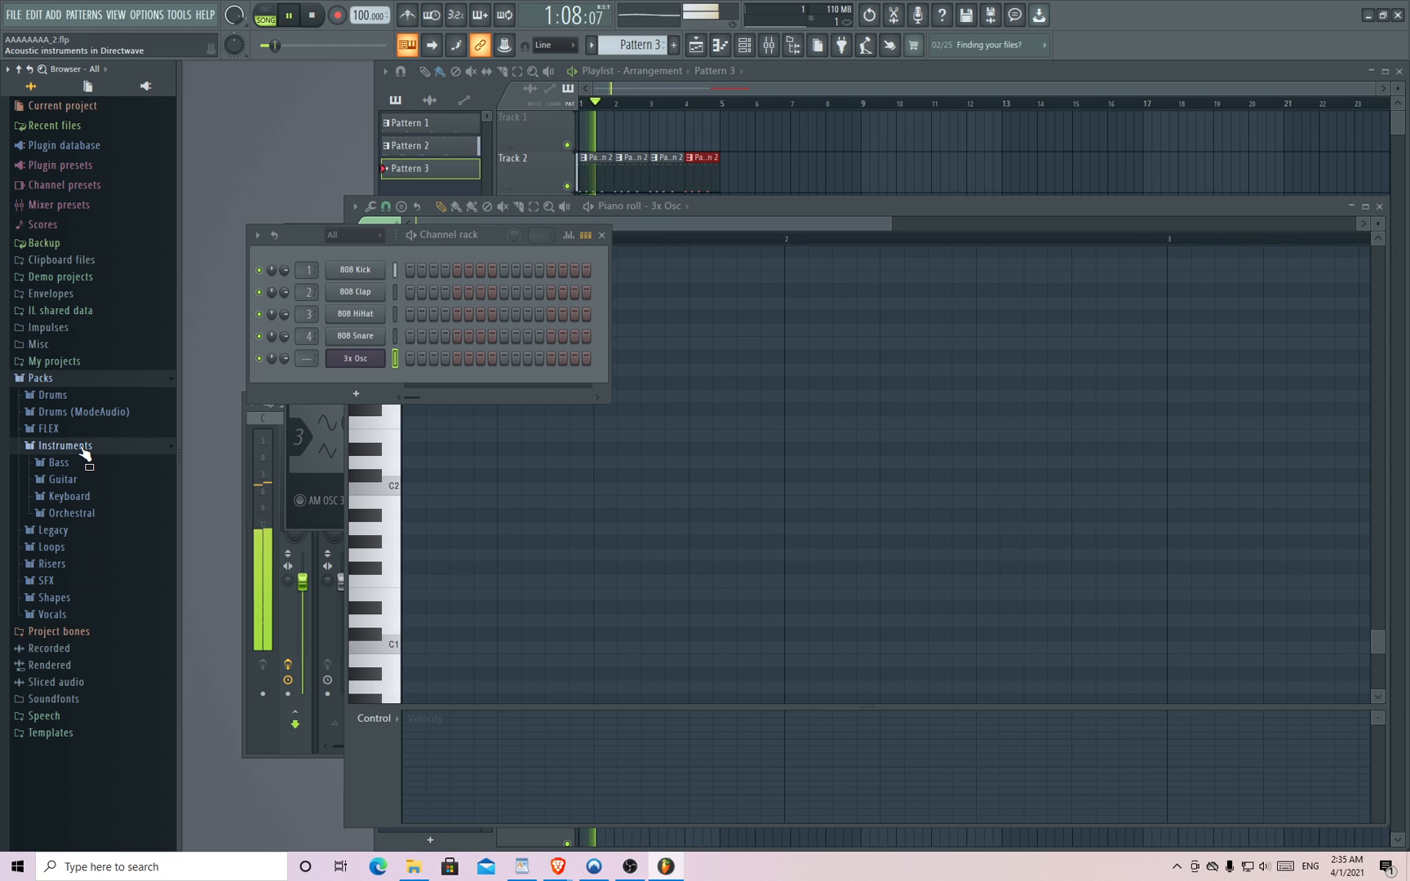
left_click(80, 480)
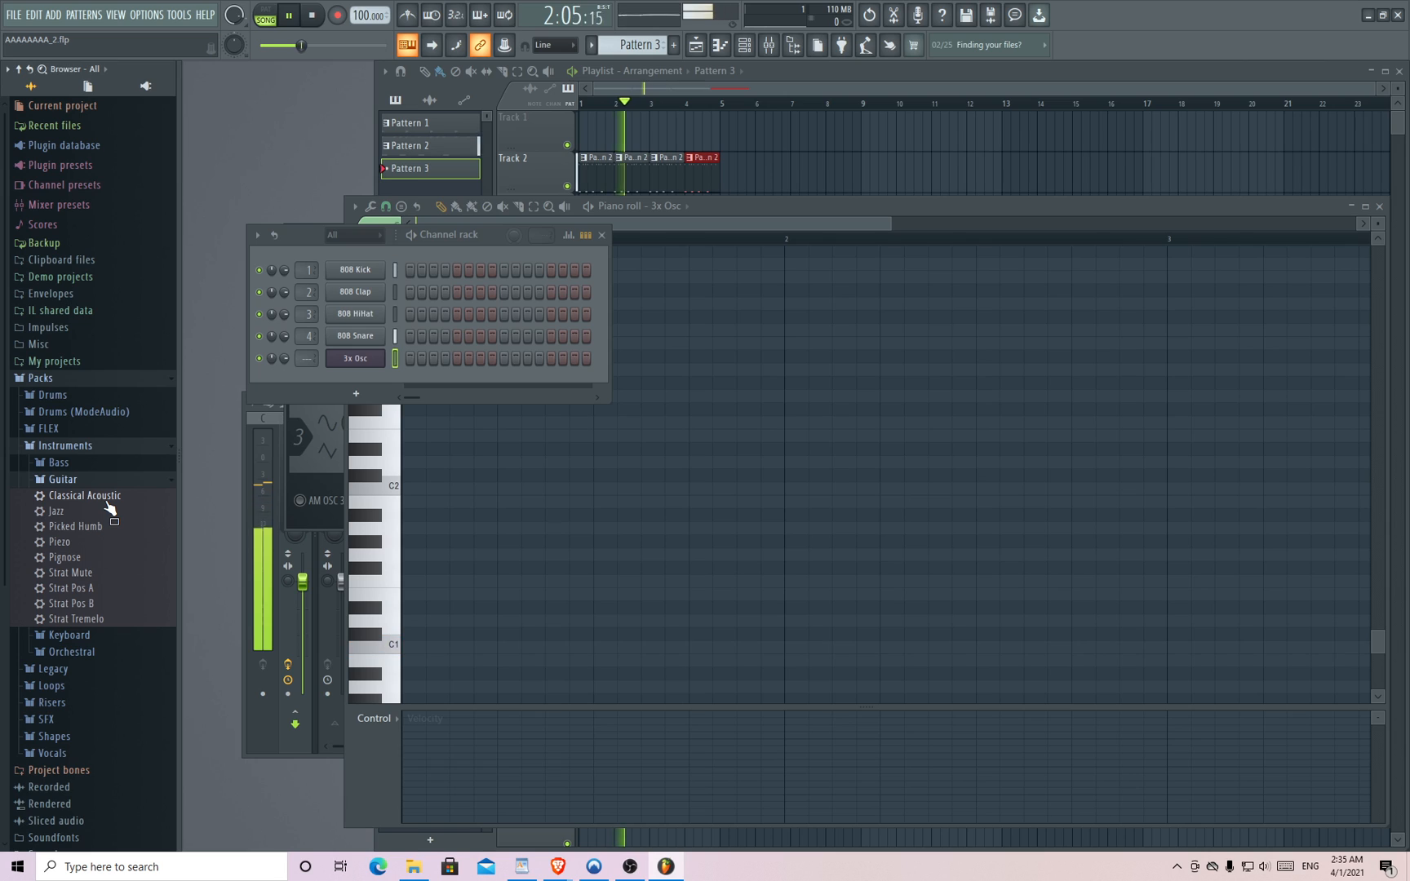
left_click(80, 481)
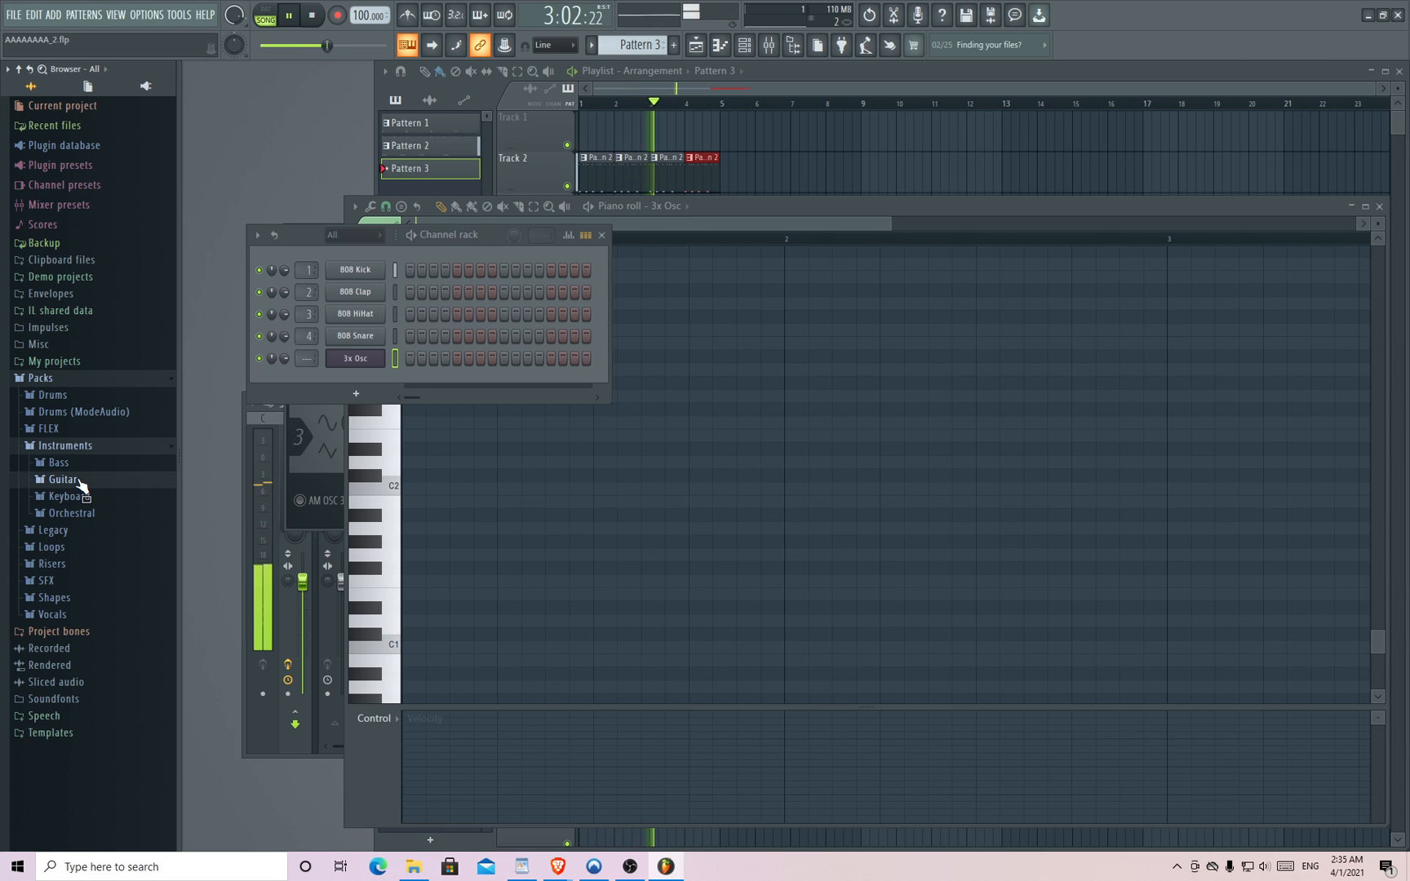
left_click(84, 513)
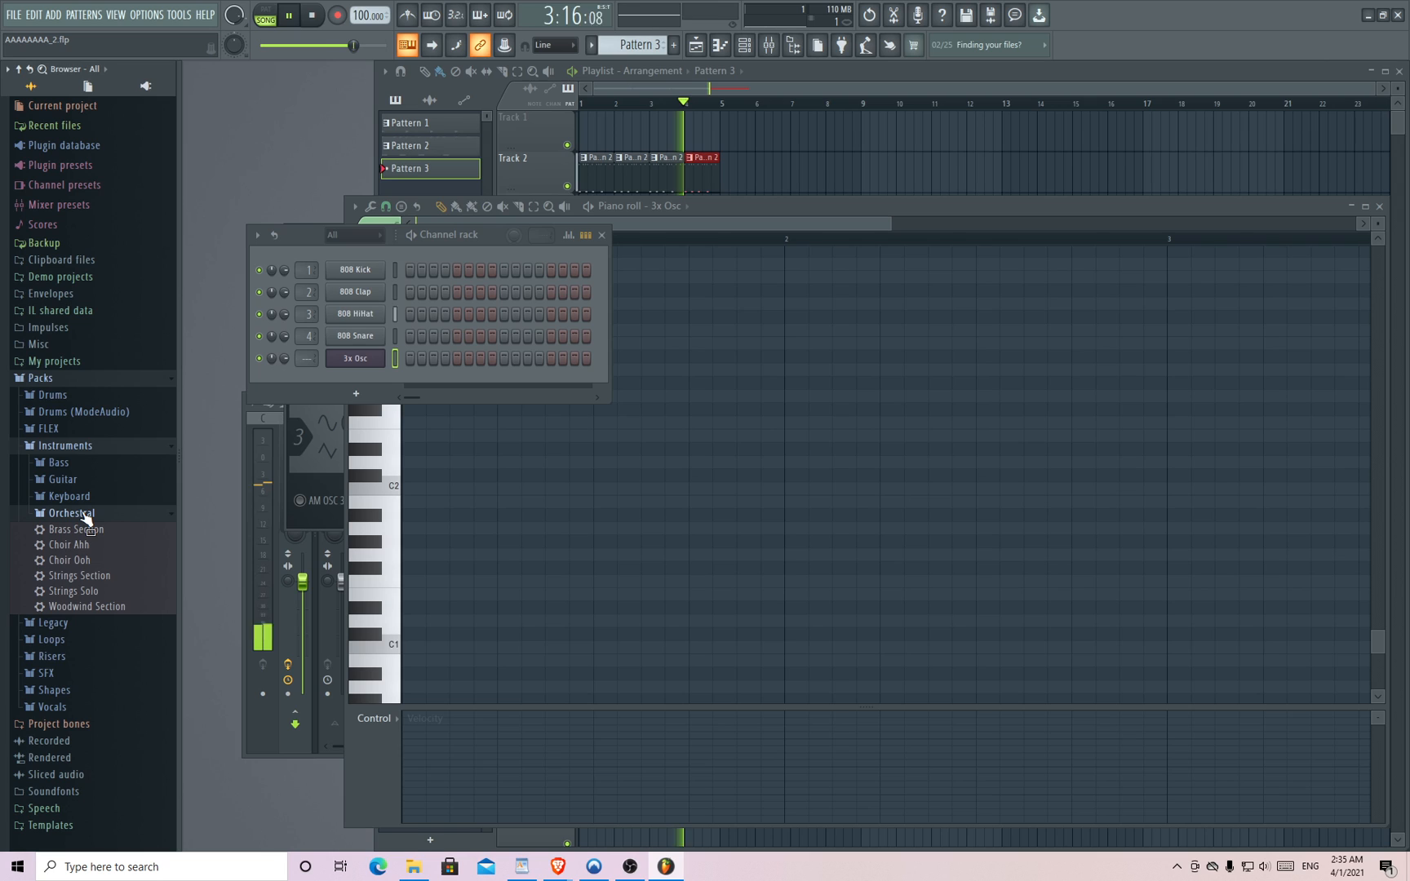
left_click(85, 513)
left_click(82, 497)
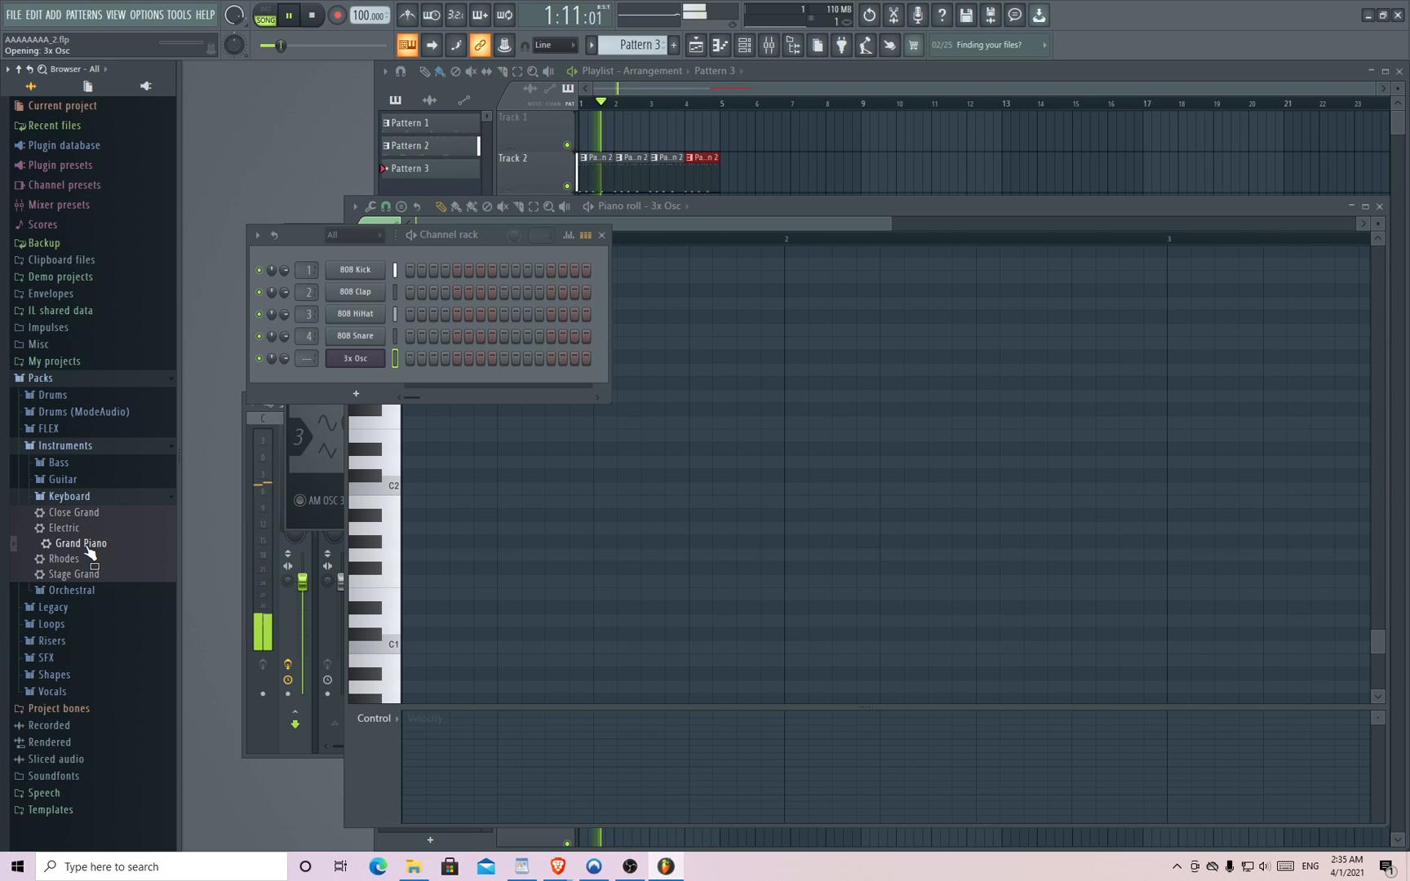
left_click_drag(90, 544, 346, 375)
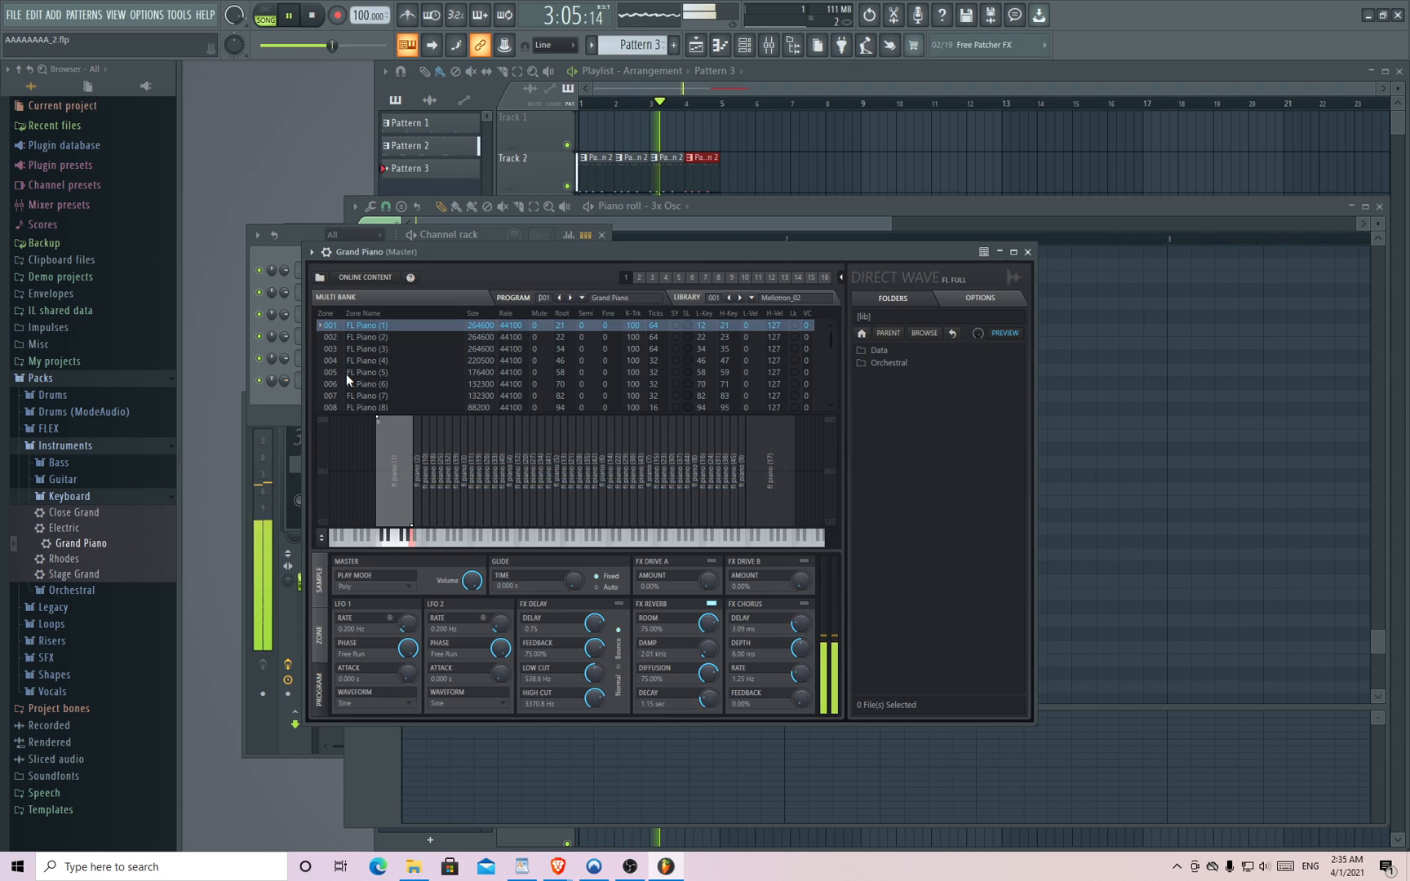
- Open the Grand Piano's piano roll in Pattern 3 and place an E5, G5 and B5 chord at the start of bar 1
left_click(494, 235)
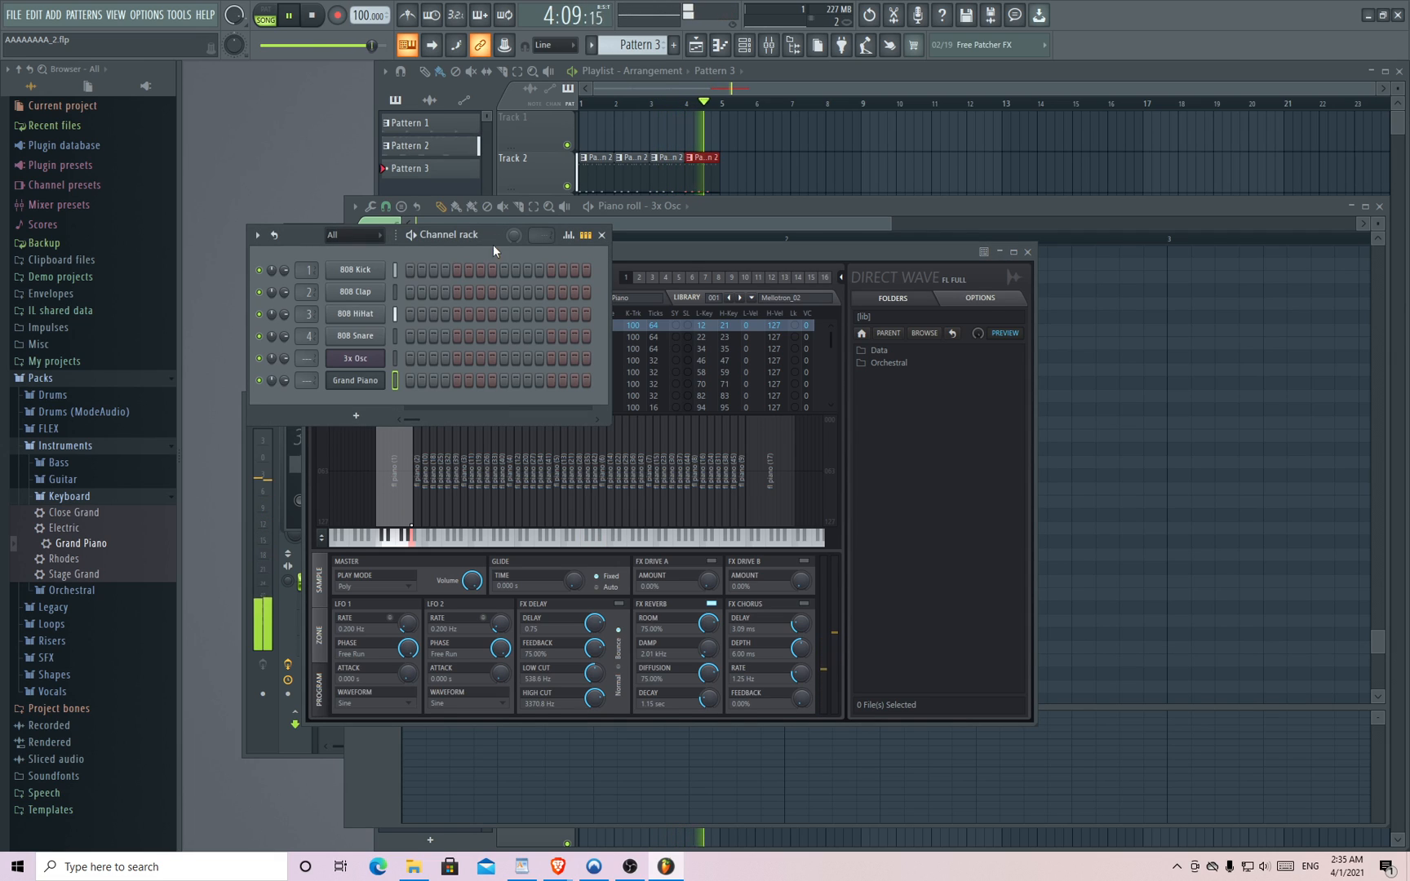
right_click(355, 382)
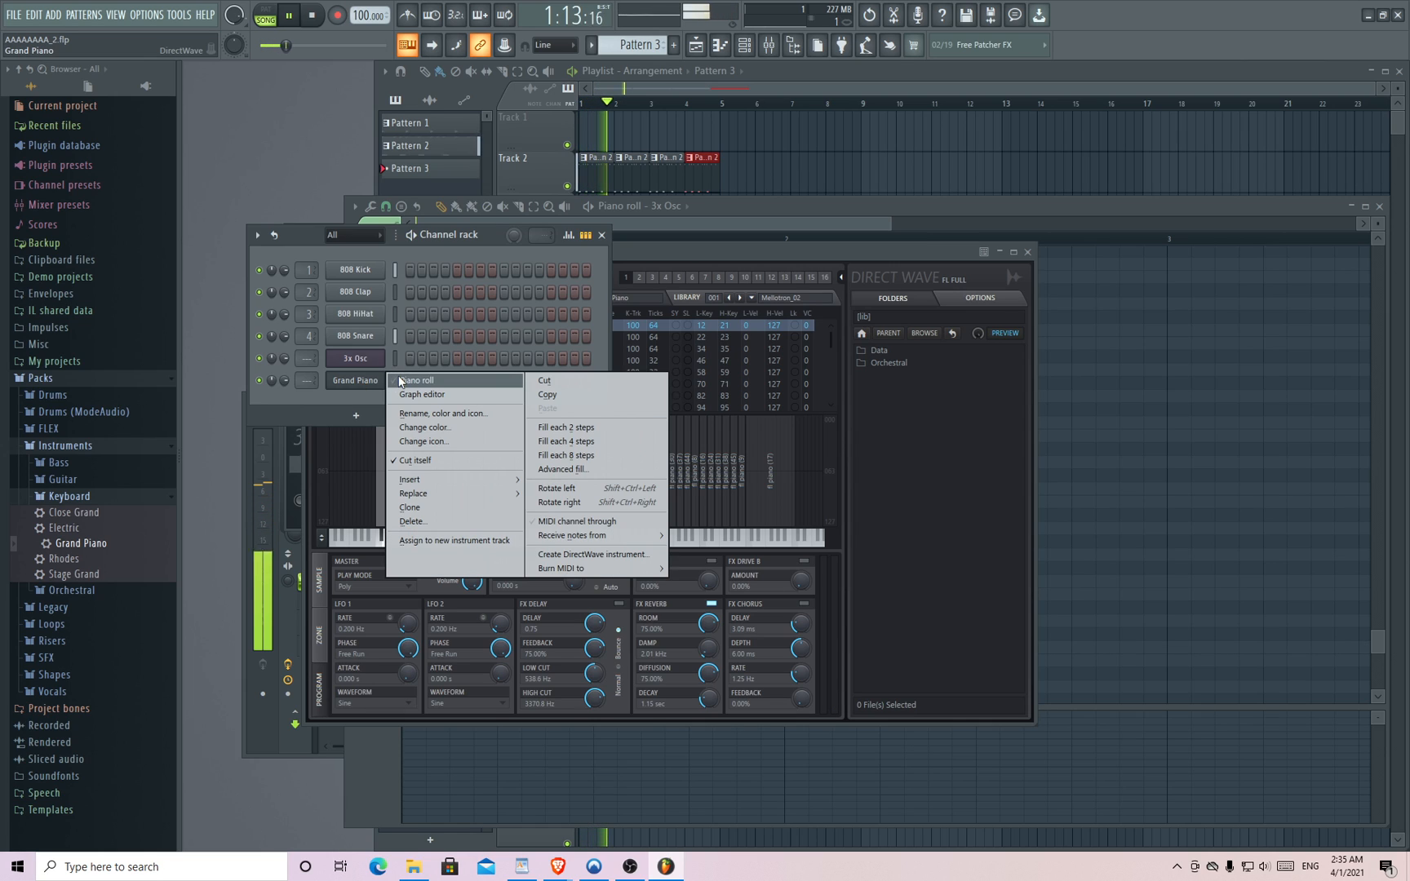
left_click(408, 380)
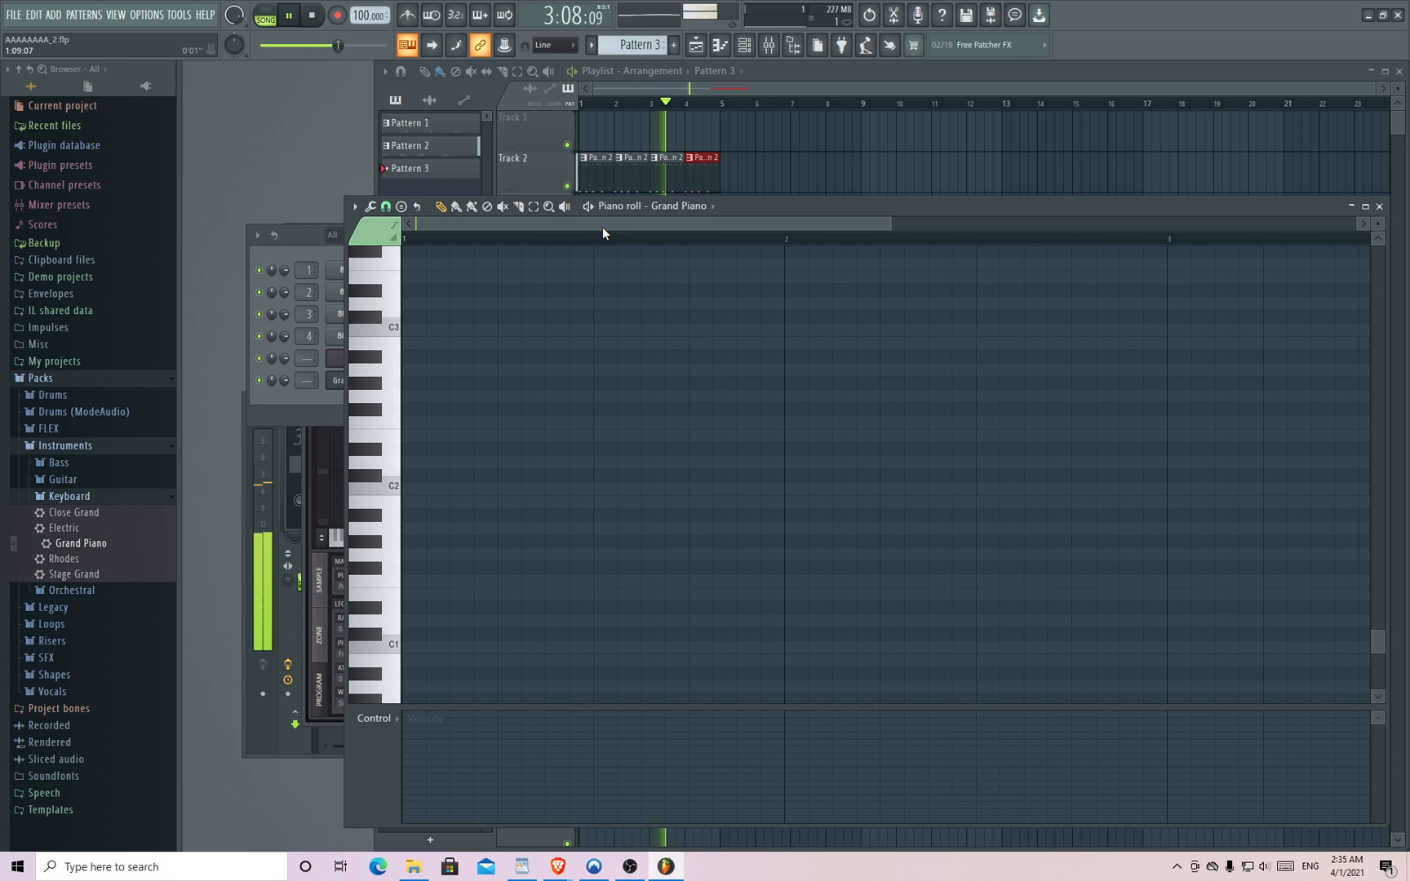
scroll(562, 407, "up", 3)
scroll(562, 406, "up", 9)
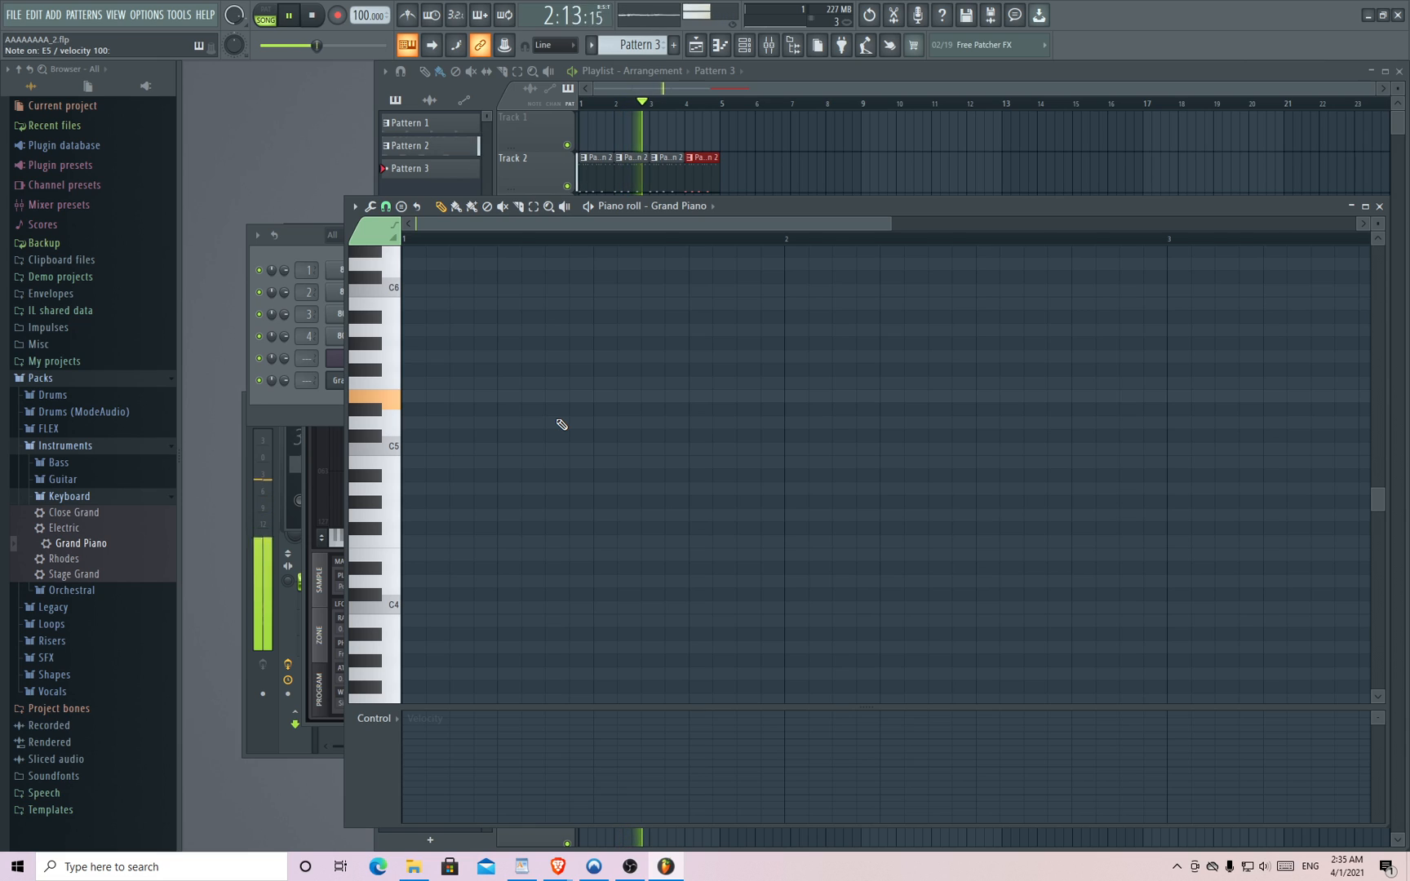
left_click(408, 305)
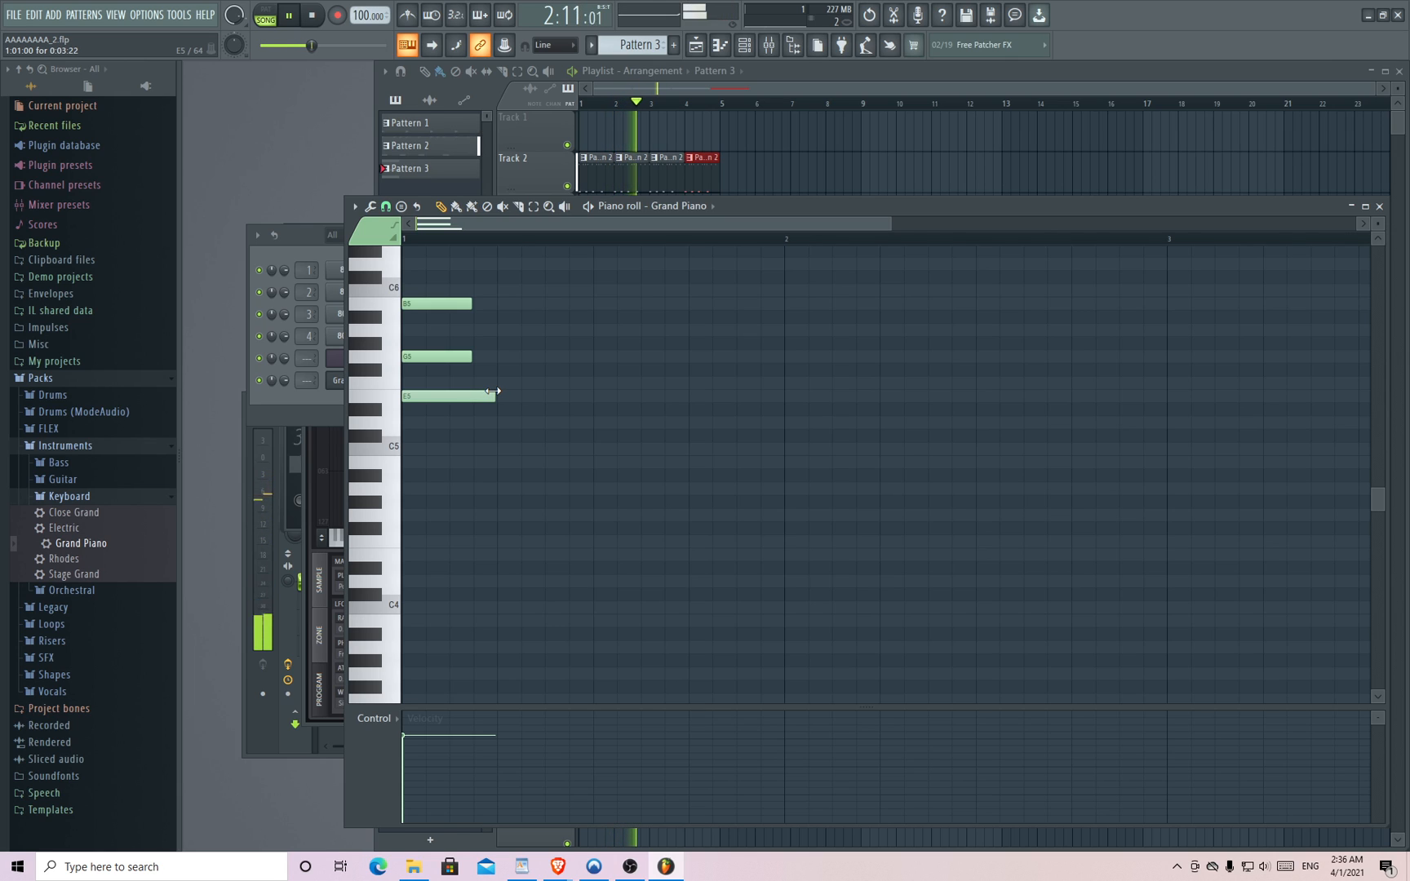
- Extend the G5 and B5 notes to about one beat to match E5, and compare playback in song and pattern mode
left_click(278, 18)
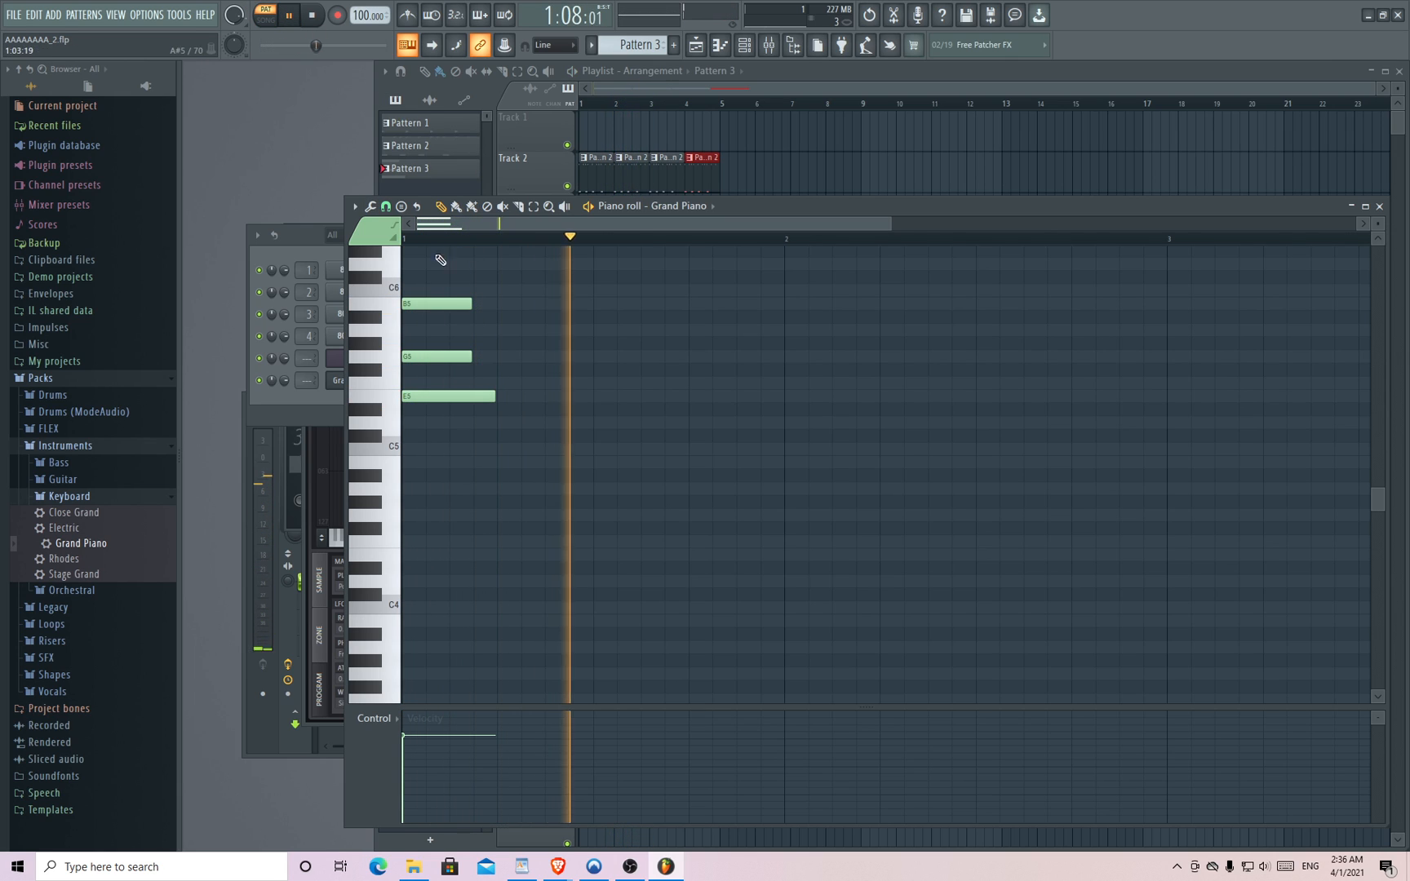
left_click_drag(470, 356, 488, 356)
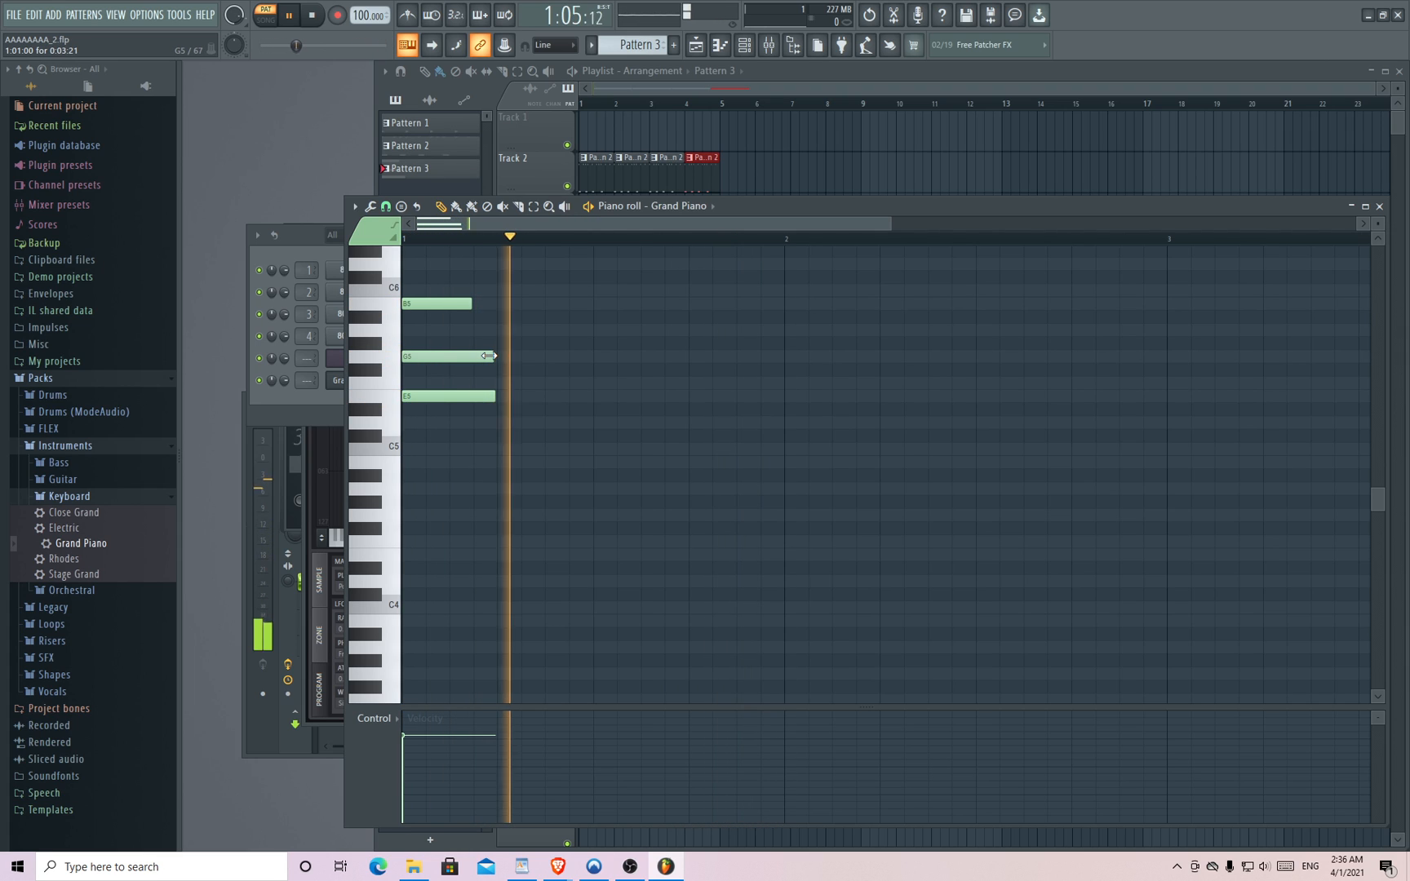
left_click_drag(471, 304, 490, 303)
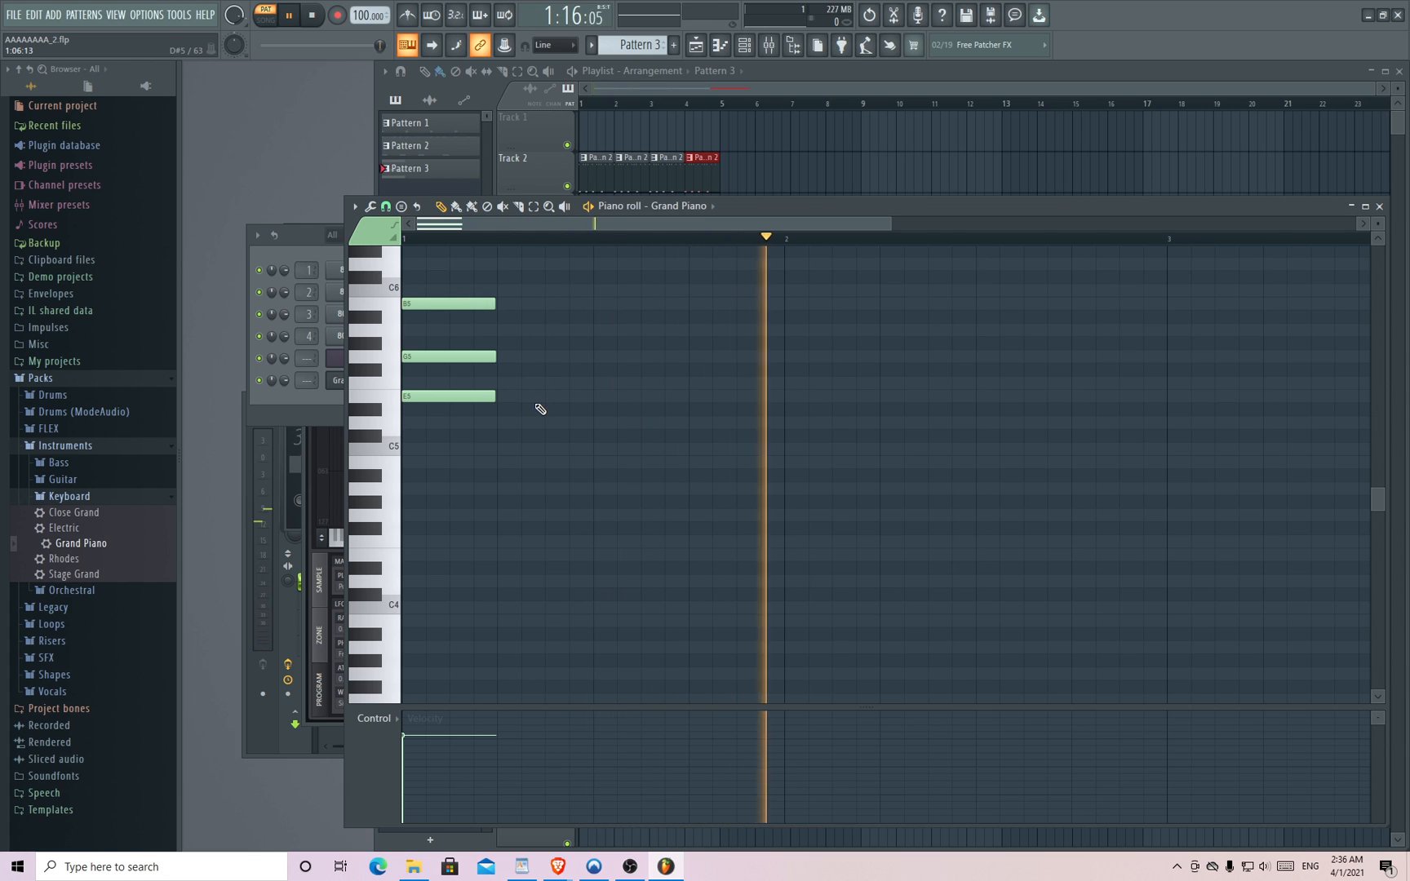
left_click(265, 20)
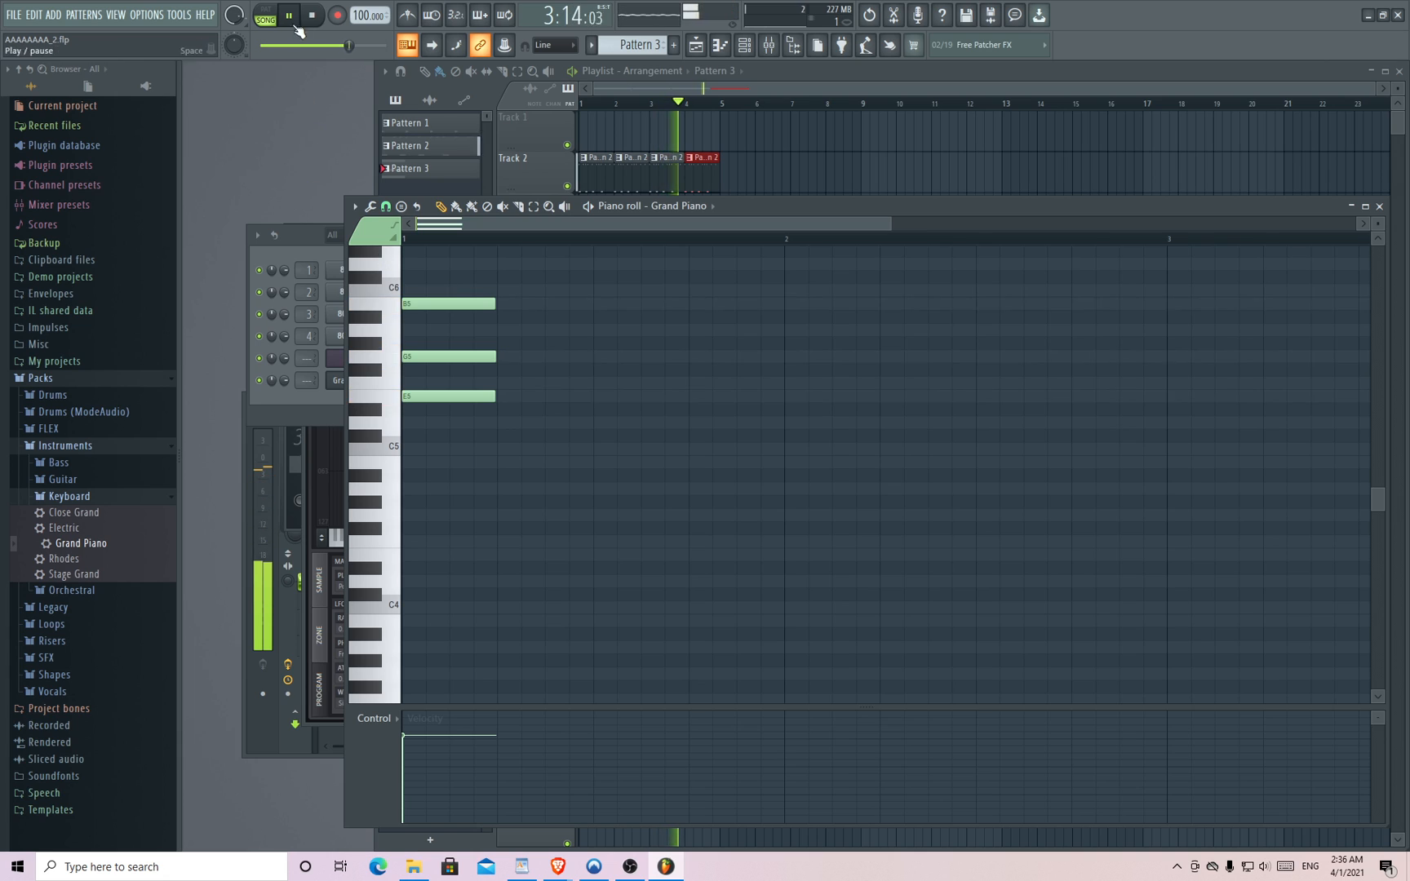
key("l")
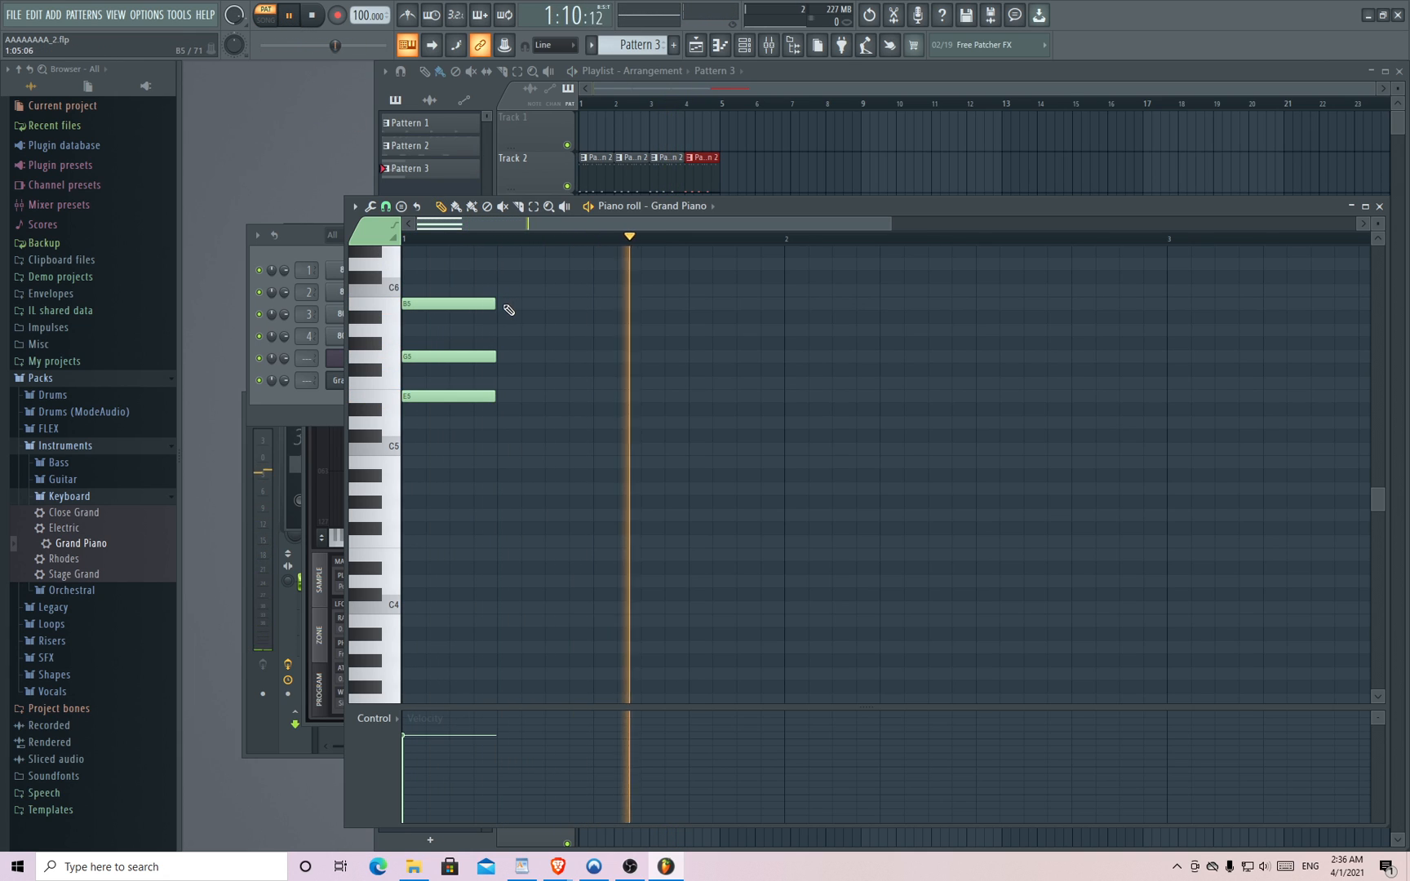
- Shorten the B5, G5 and E5 notes to about two steps and set the piano roll snap to Main
left_click_drag(490, 302, 451, 301)
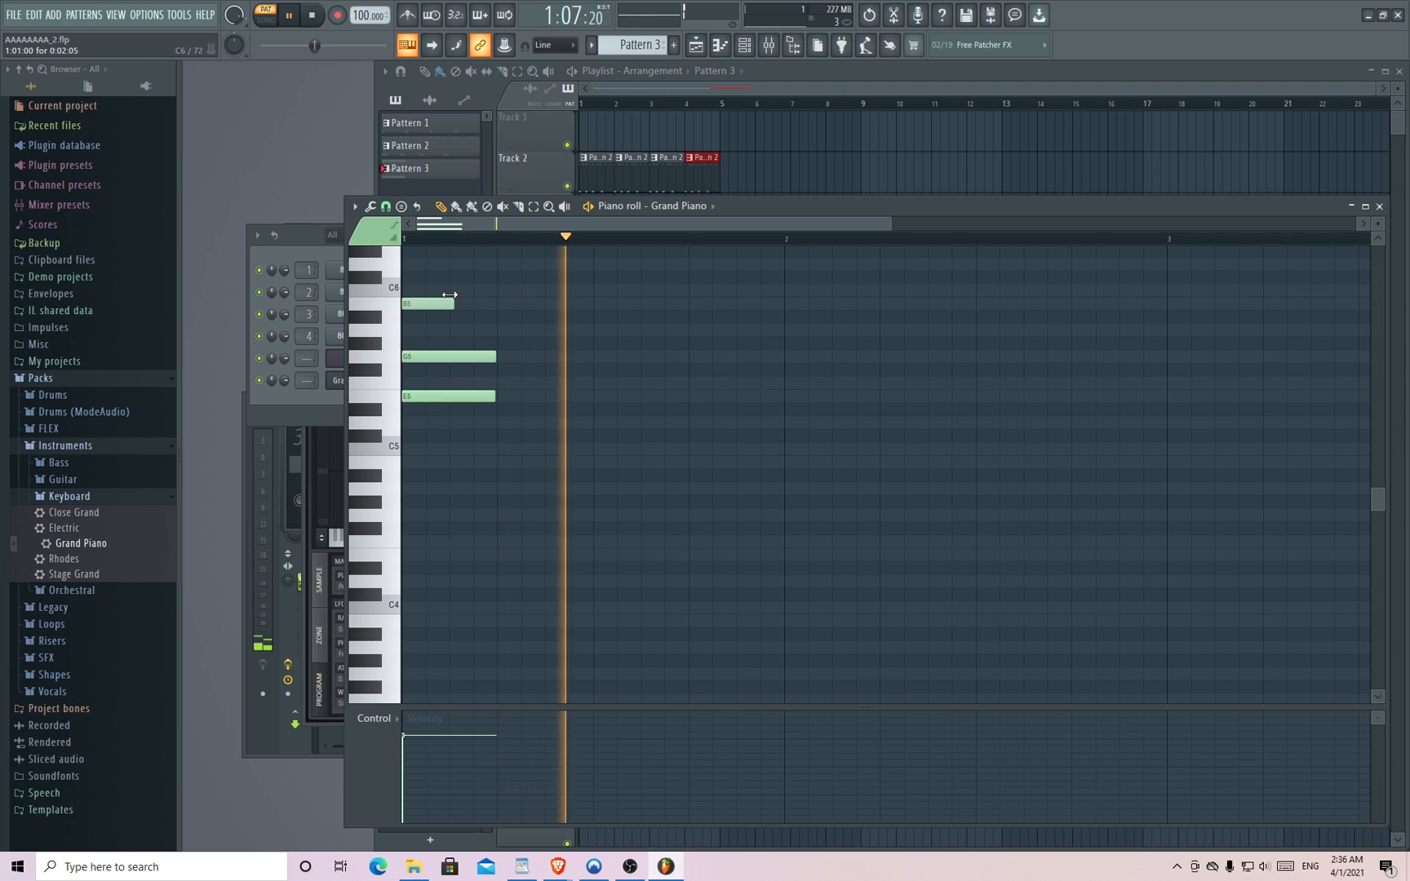
left_click_drag(494, 356, 449, 395)
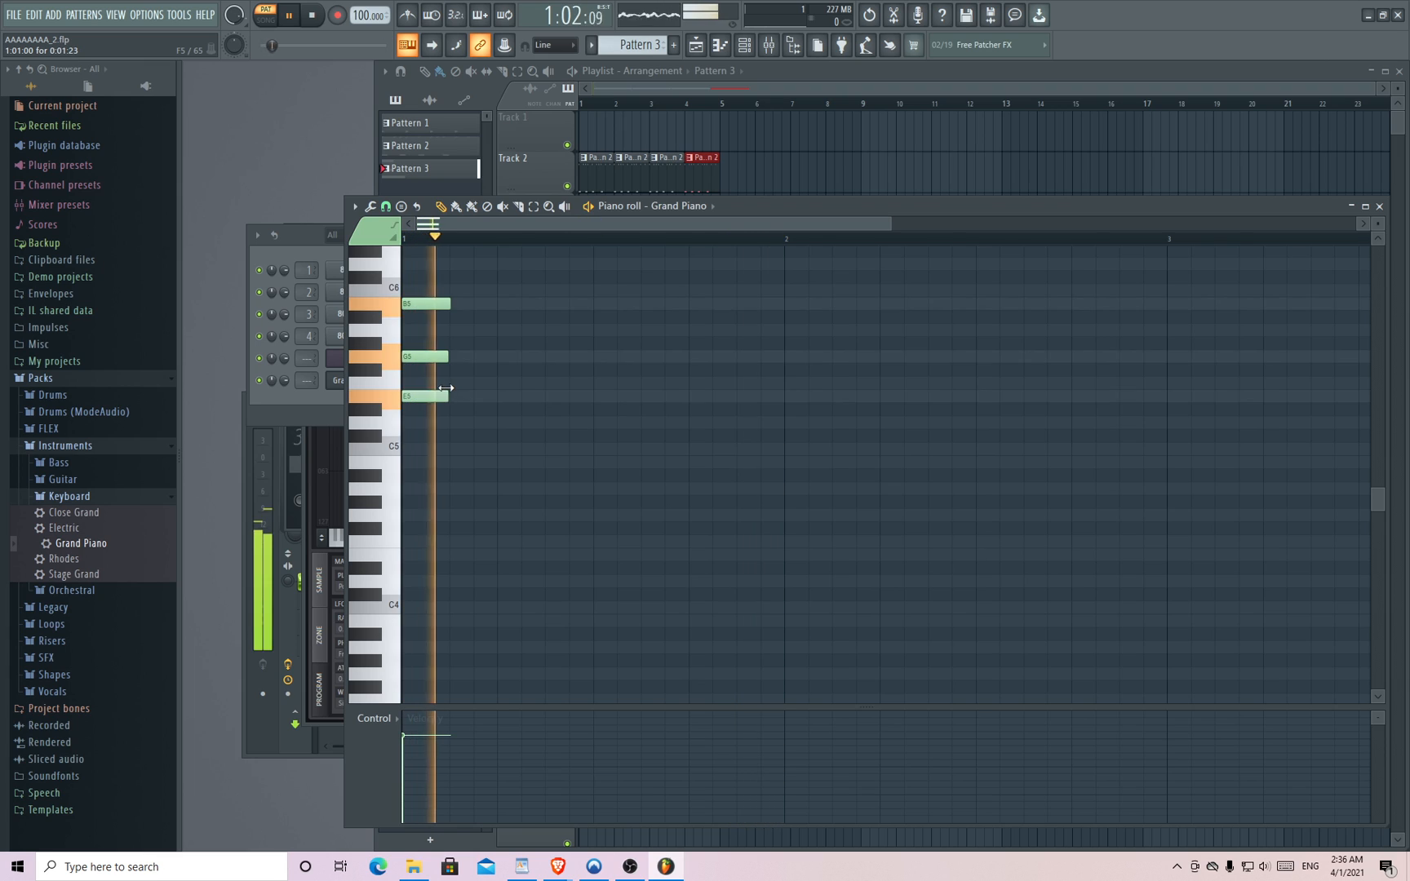
left_click(356, 206)
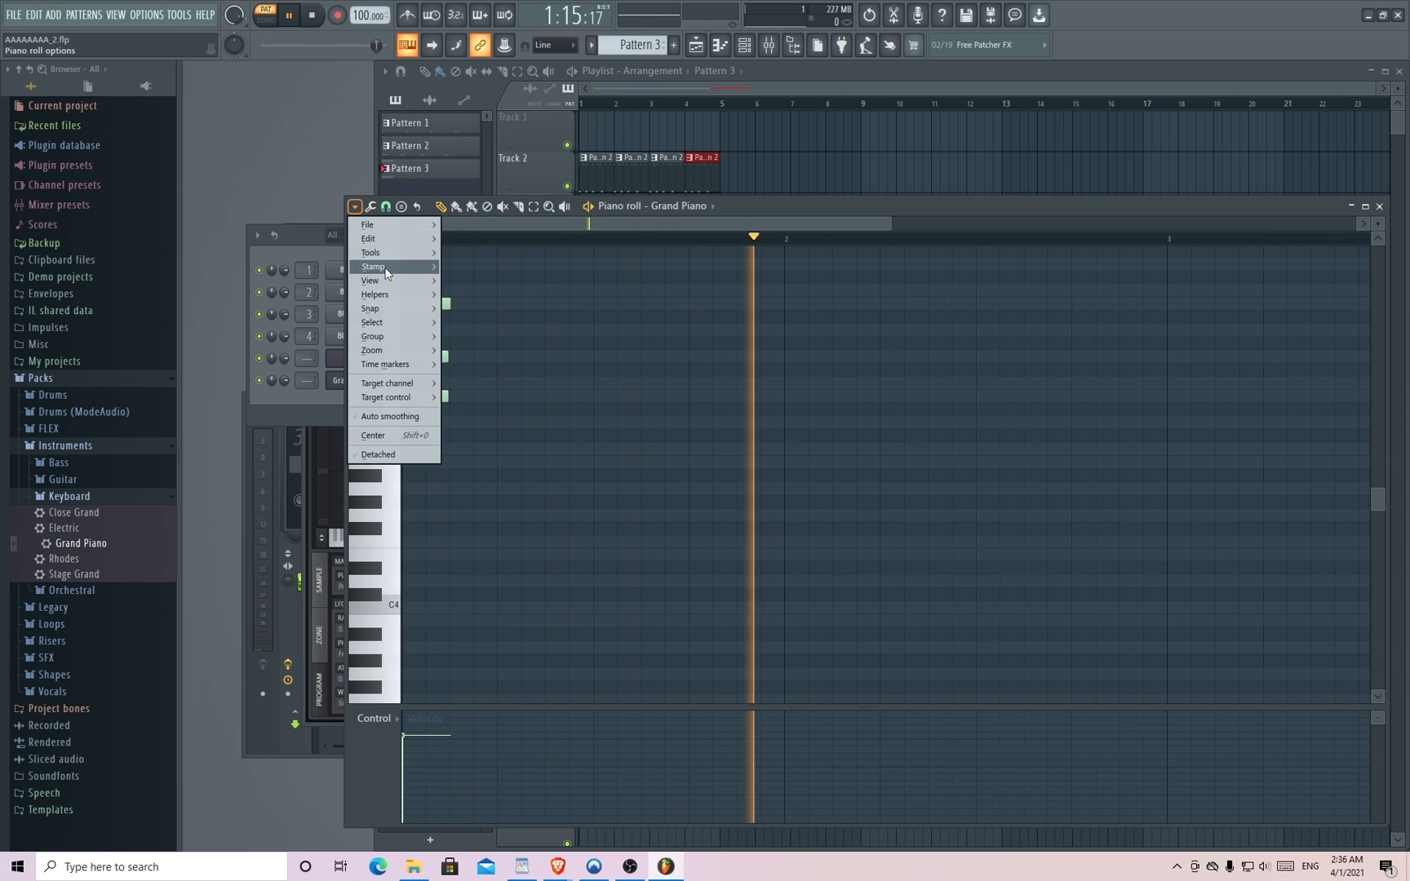
mouse_move(387, 272)
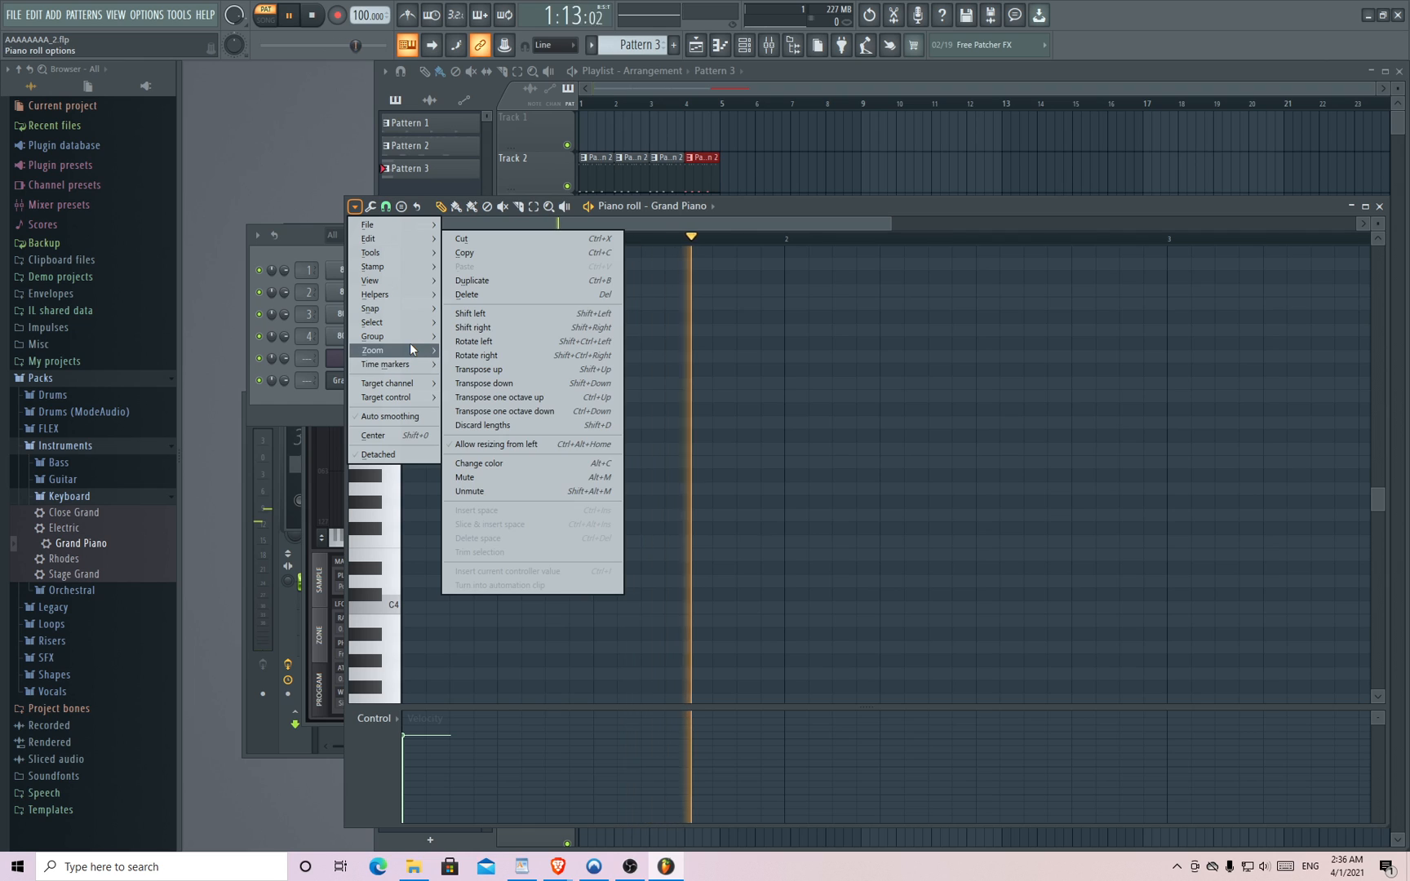
mouse_move(410, 349)
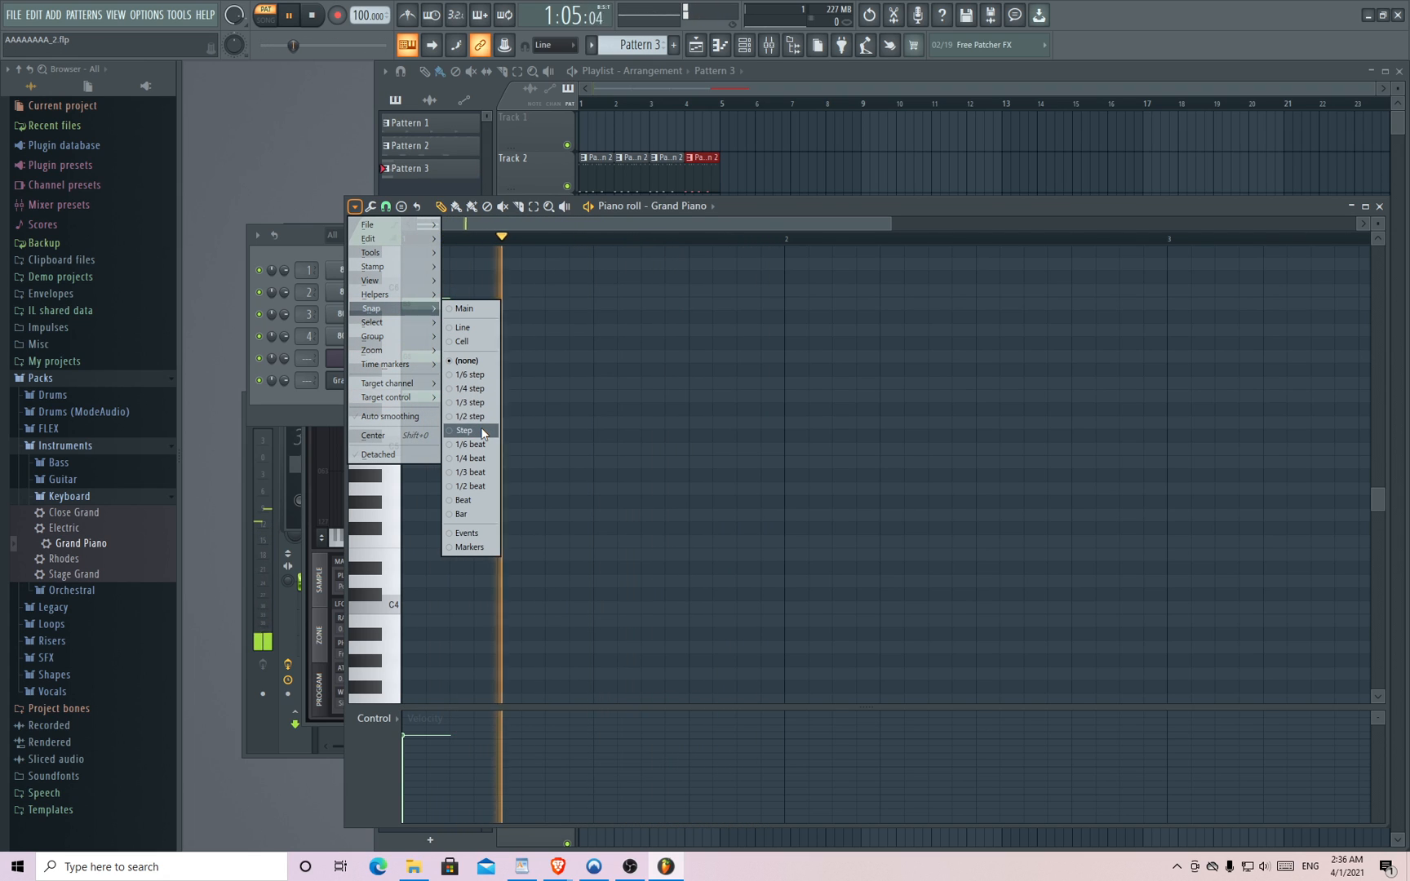
left_click(476, 307)
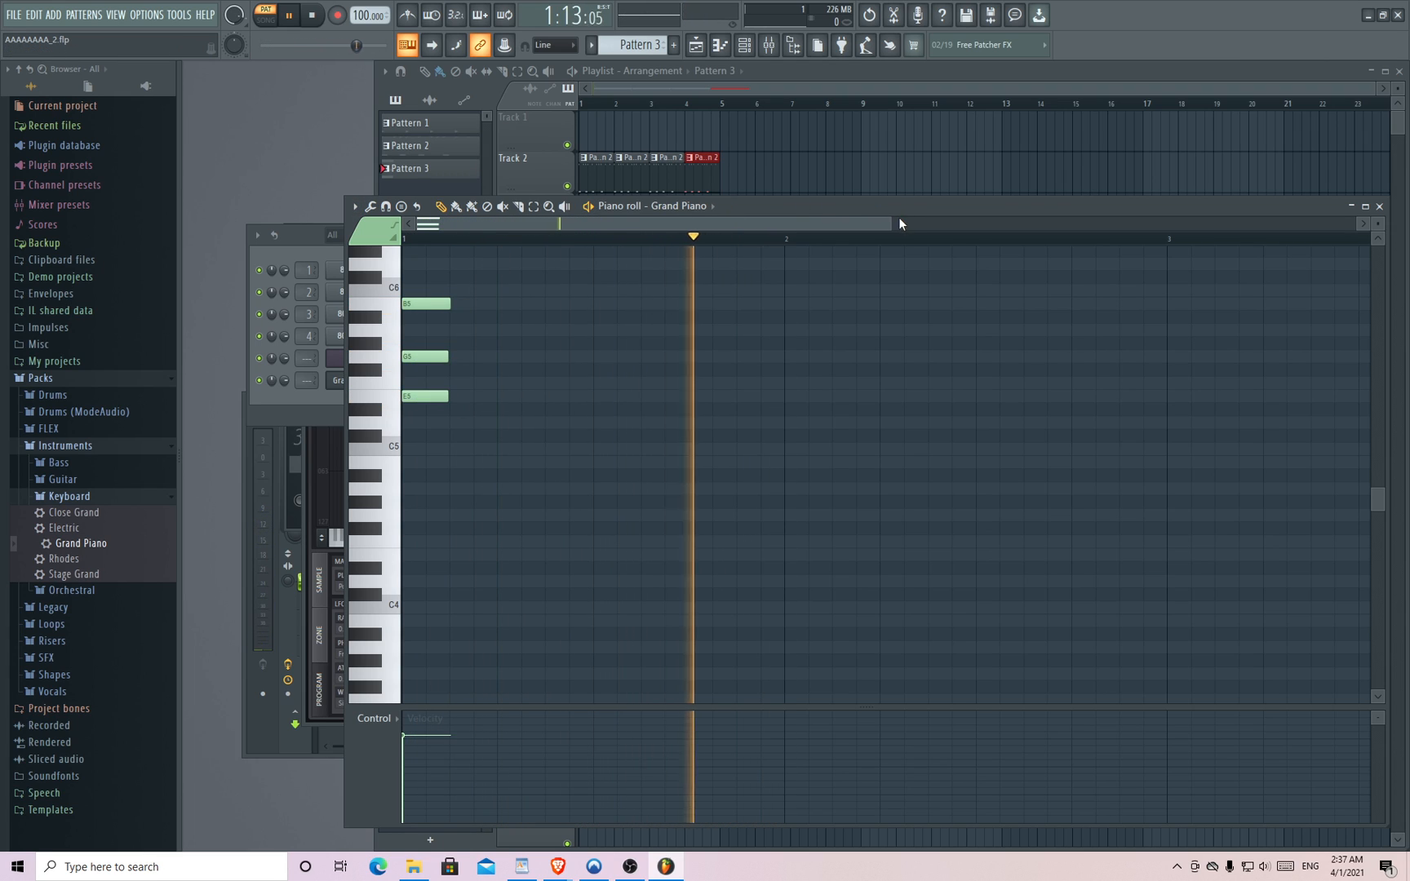
- Turn piano roll snapping off and align the ends of the B5, G5 and E5 notes at exactly two steps long
left_click_drag(890, 223, 203, 214)
left_click(354, 207)
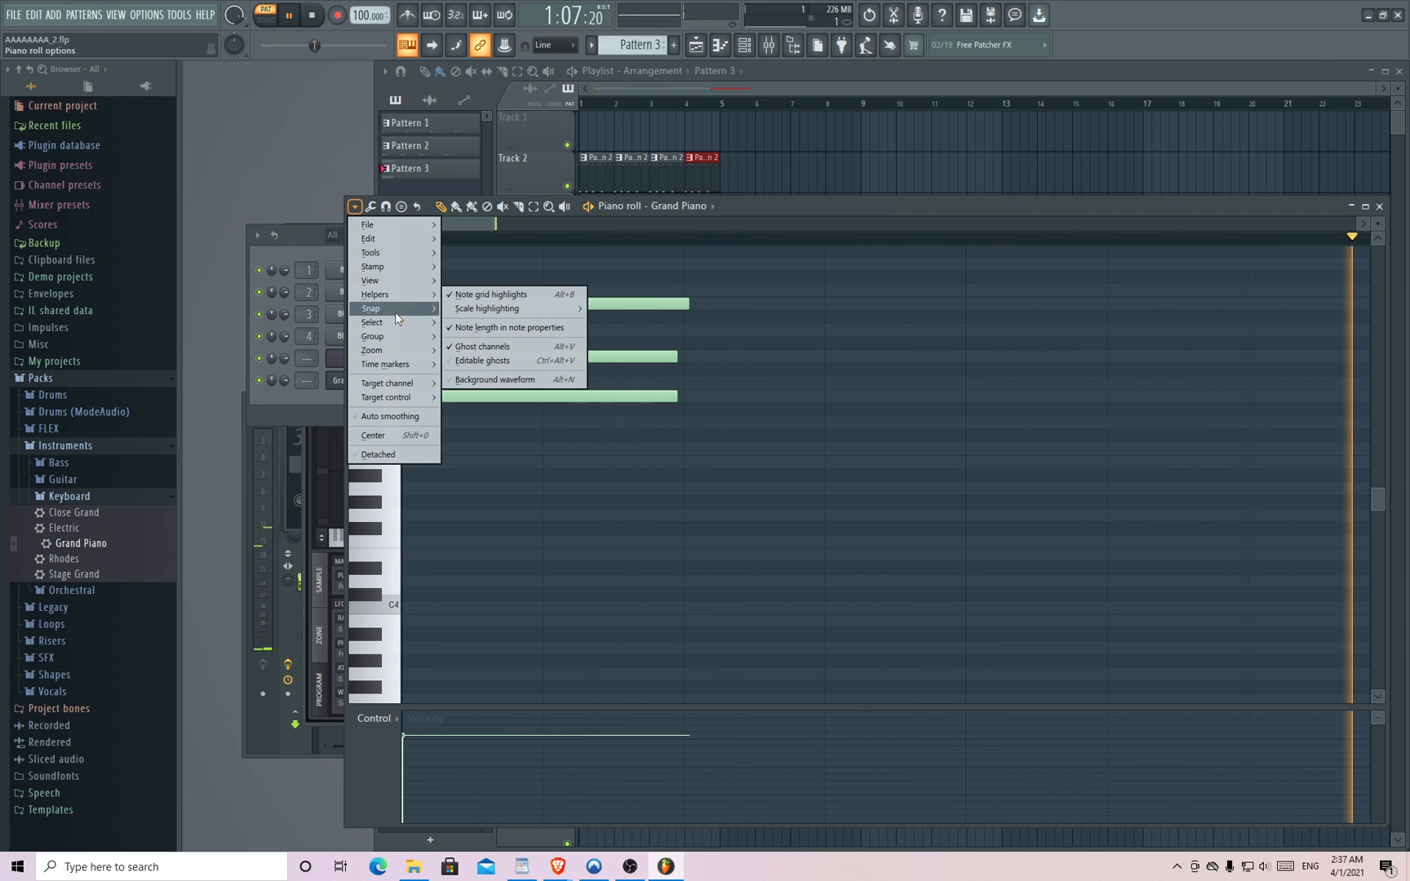
mouse_move(395, 323)
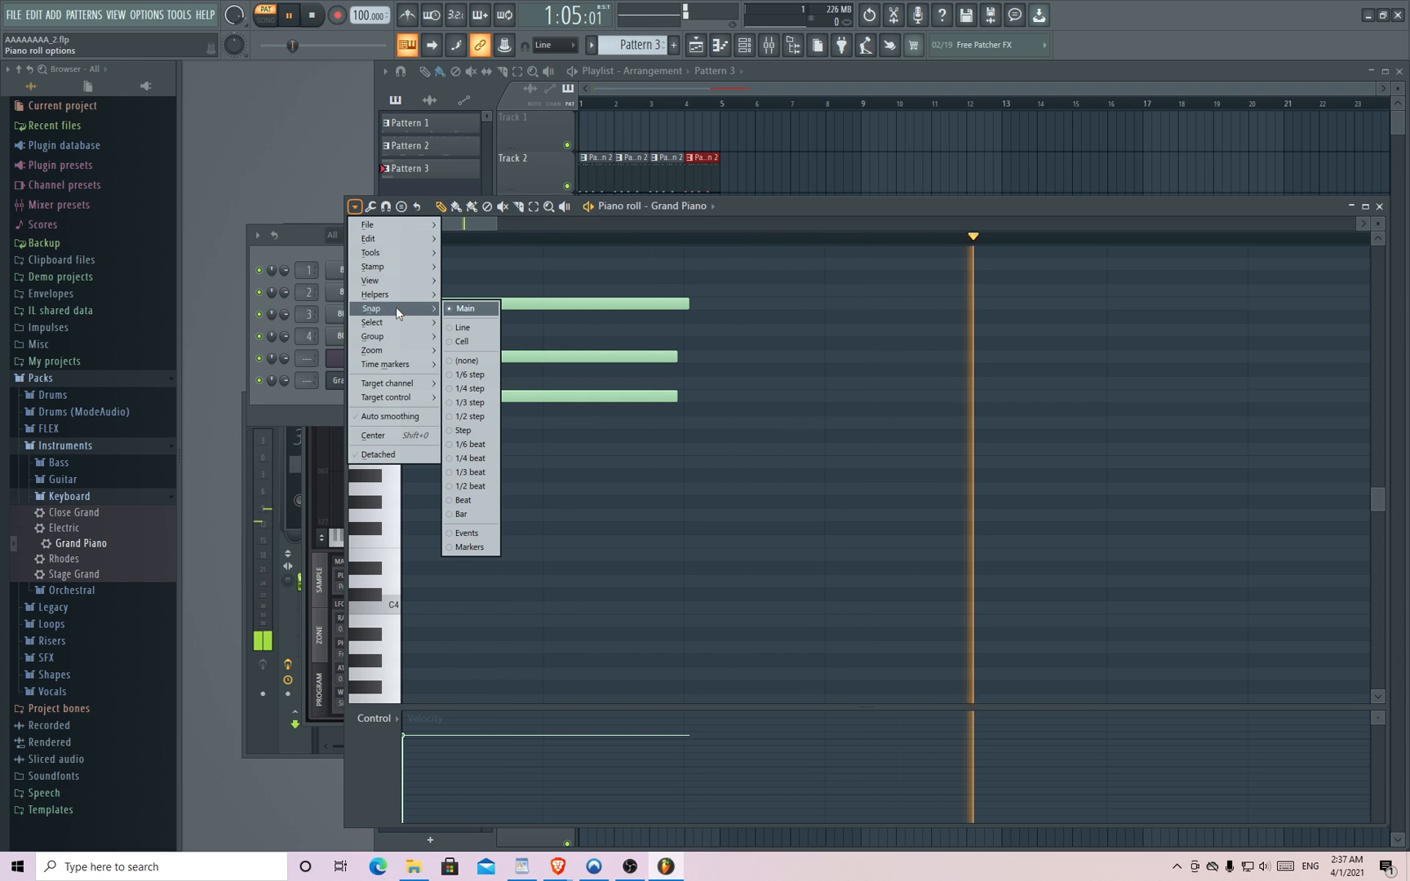
left_click(458, 360)
left_click_drag(684, 304, 680, 304)
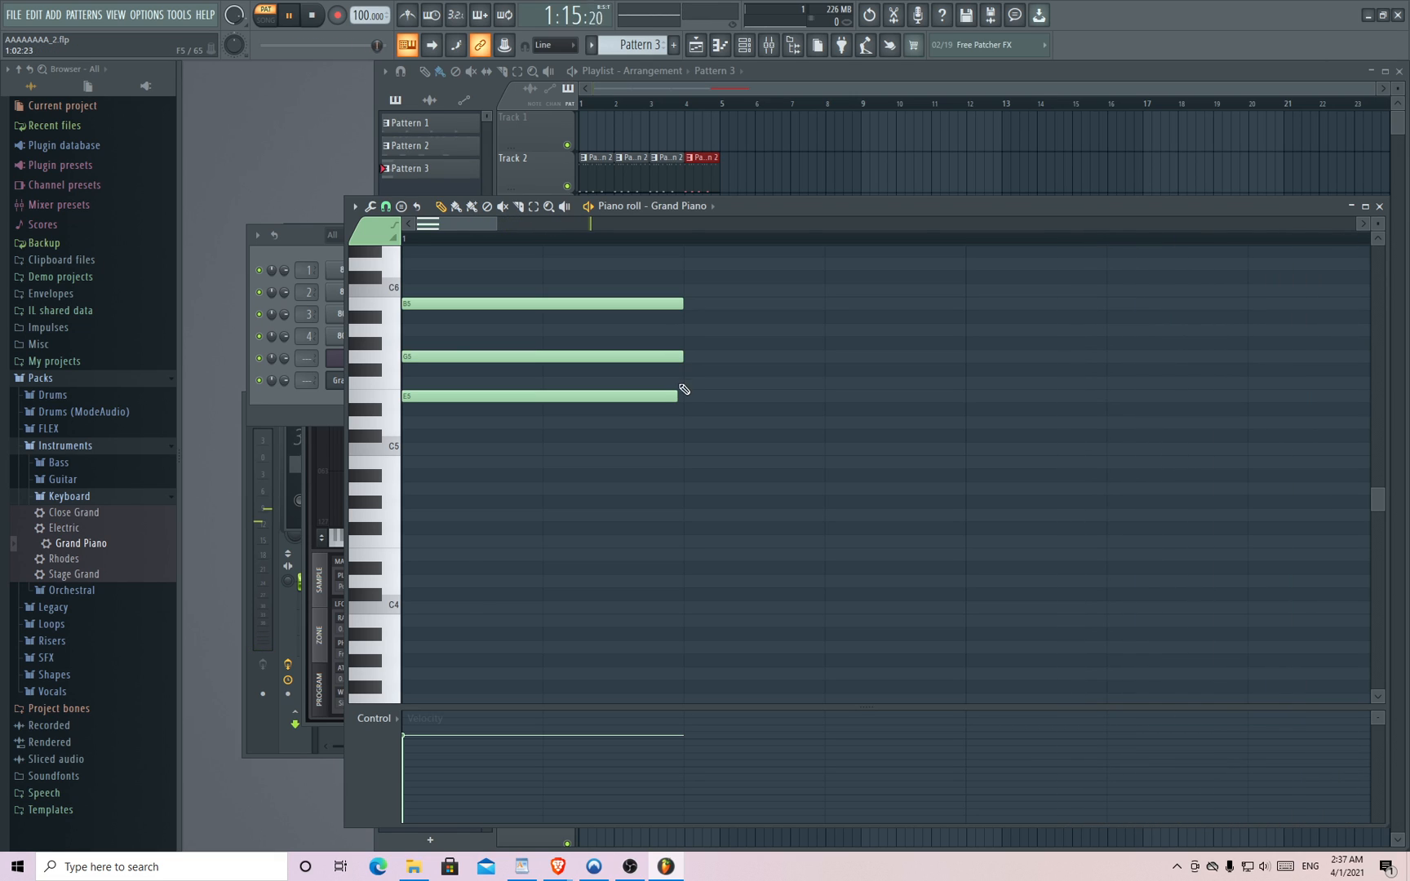
left_click_drag(683, 390, 689, 392)
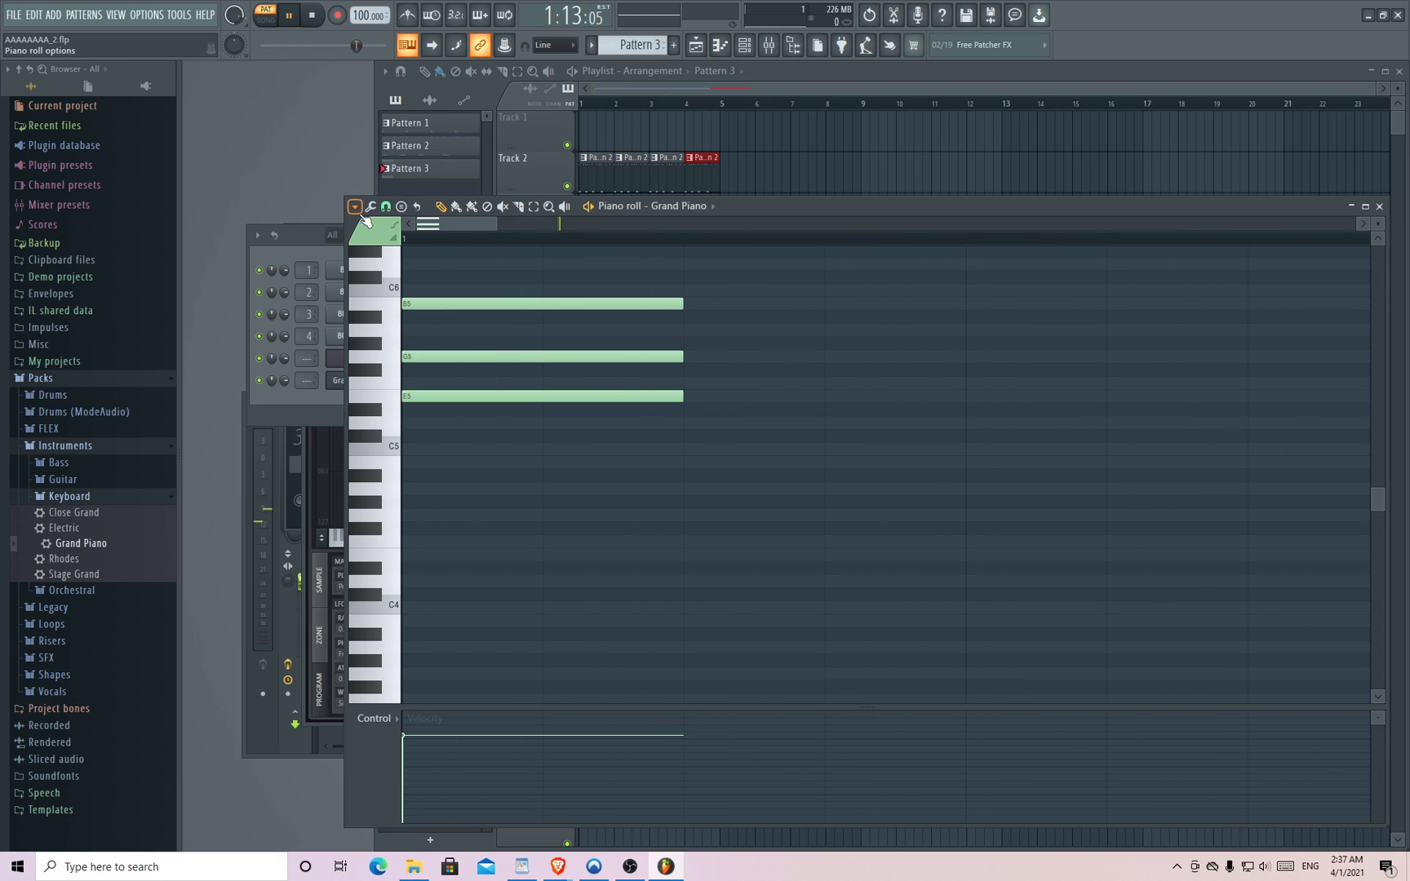
- Set the piano roll snap back to Main
left_click(356, 207)
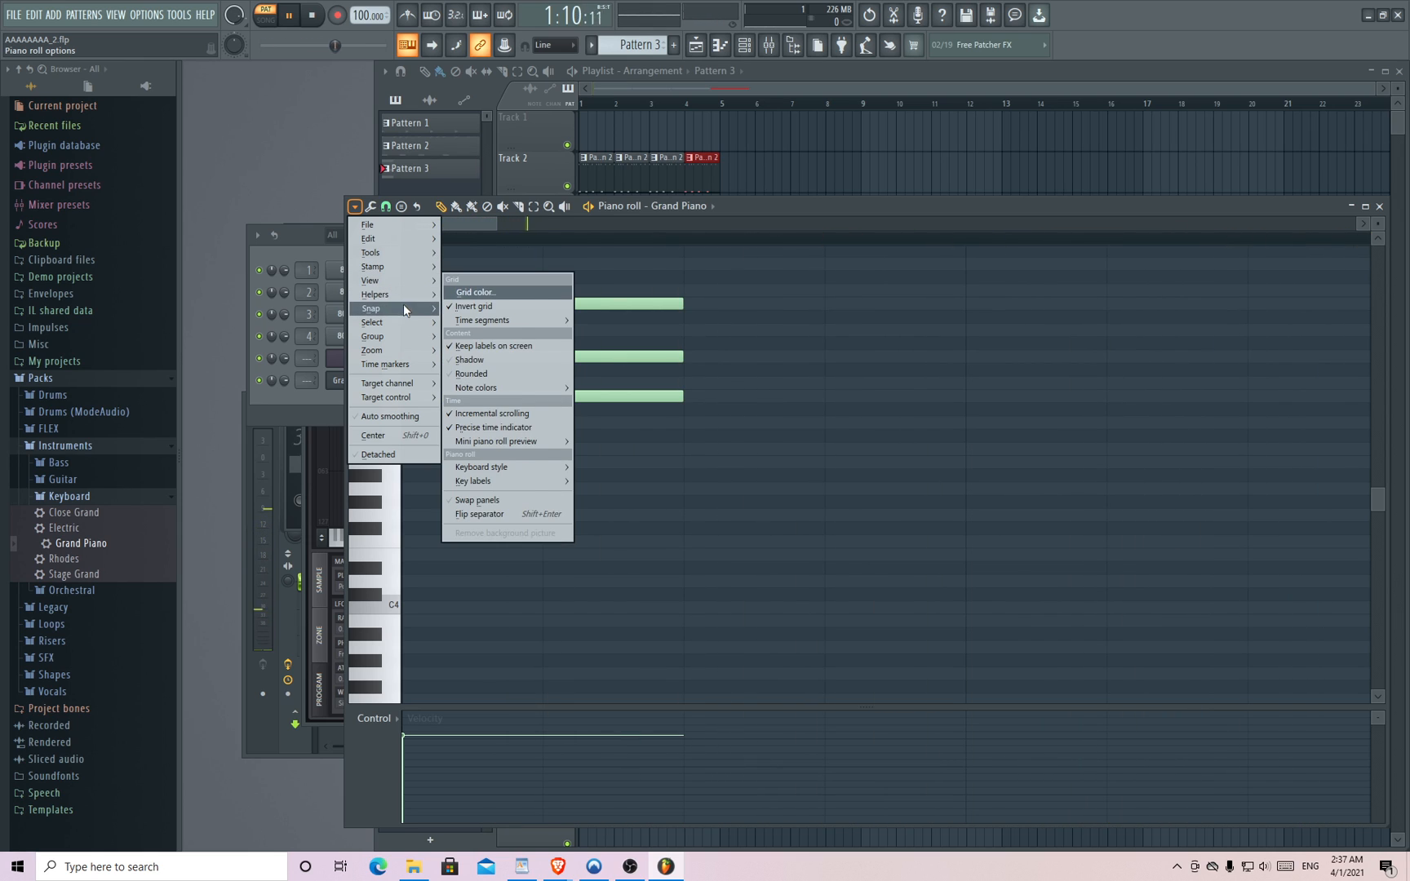
mouse_move(405, 309)
left_click(460, 309)
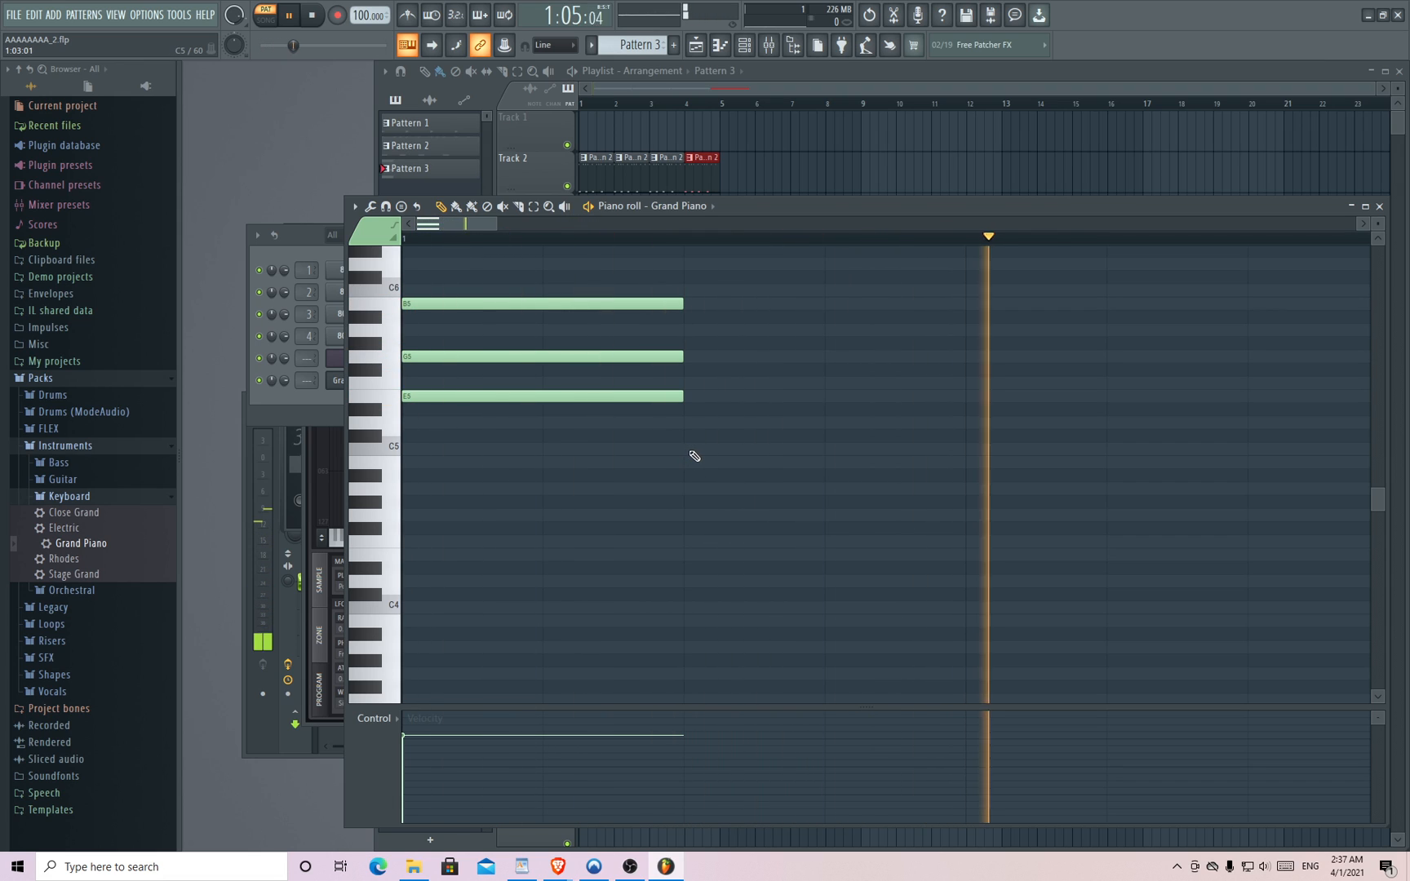
left_click(729, 448)
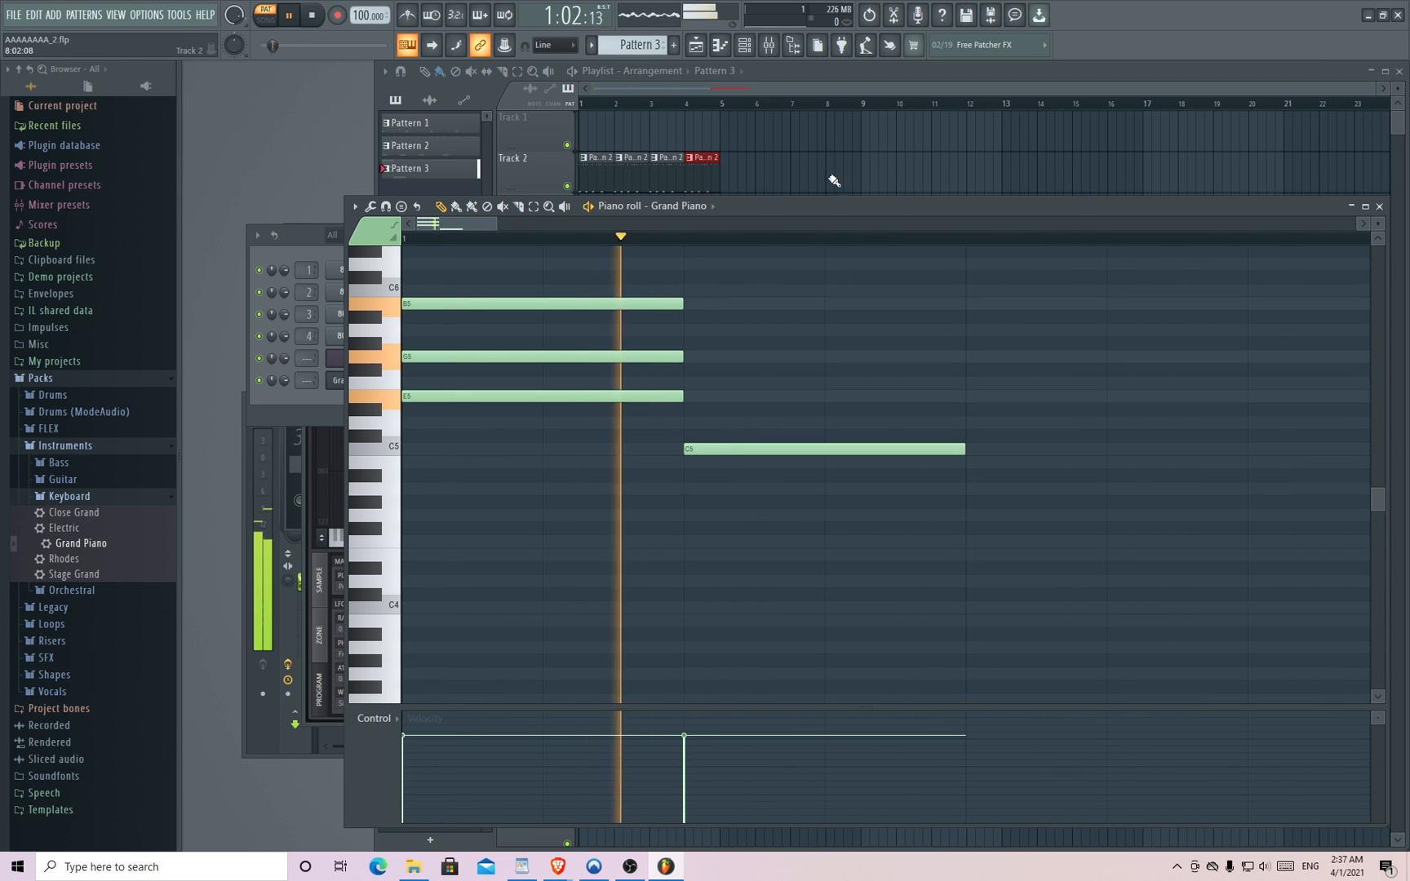
left_click_drag(497, 223, 794, 241)
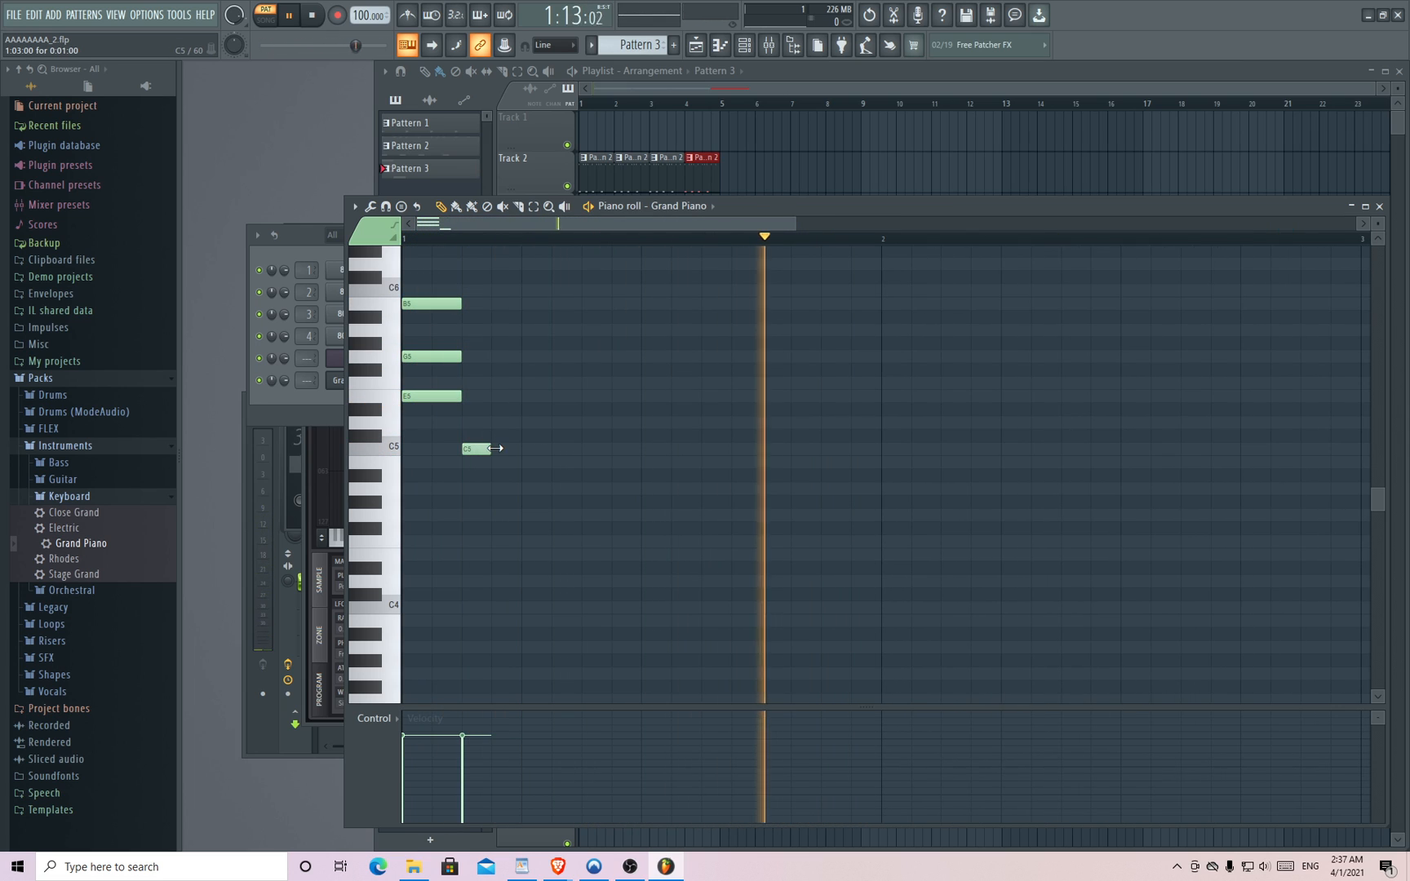
mouse_move(514, 448)
left_mouse_down()
mouse_move(671, 443)
mouse_move(522, 448)
left_mouse_up()
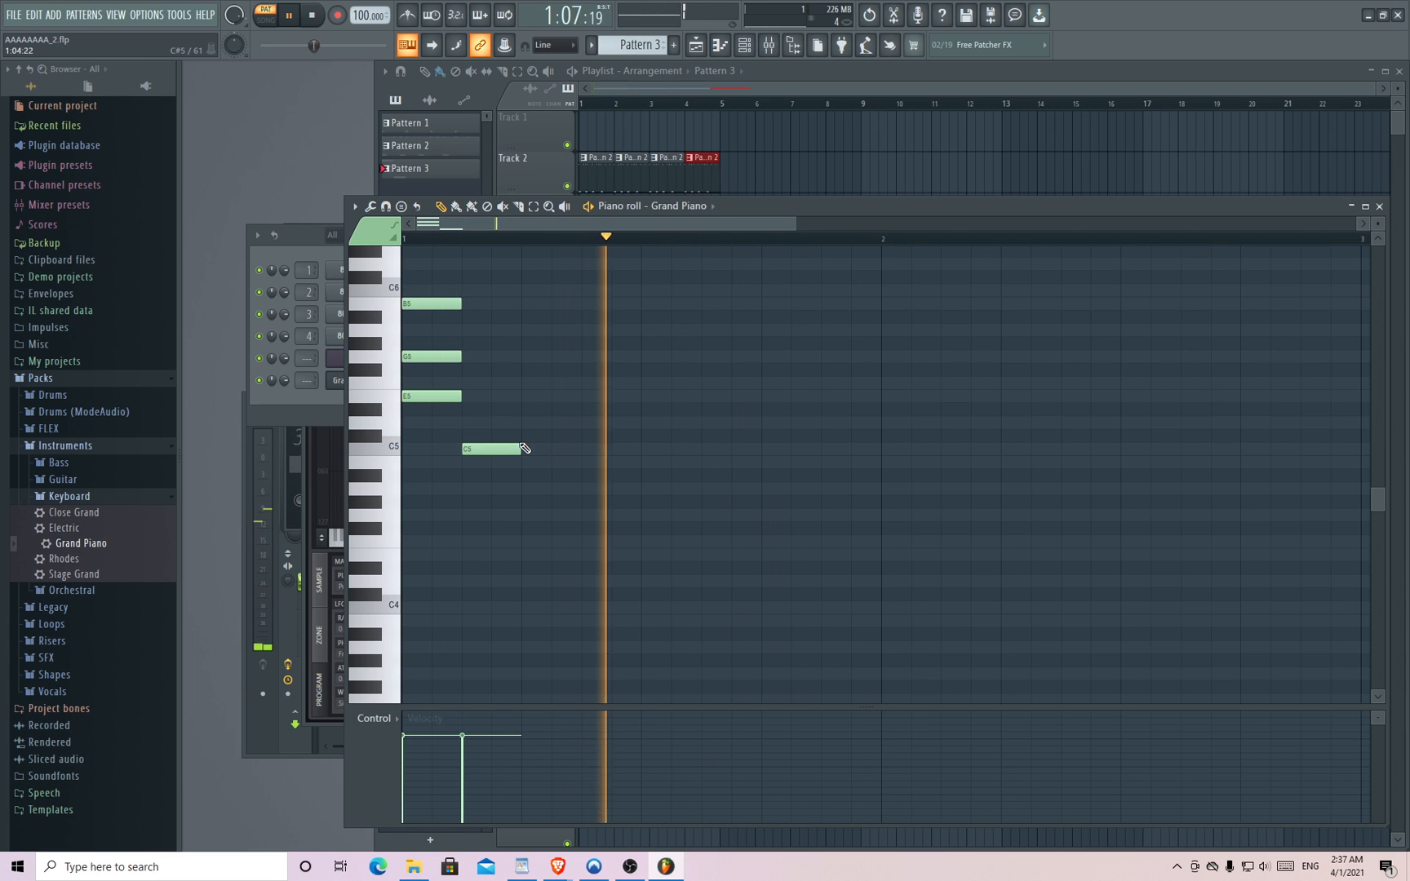
right_click(514, 448)
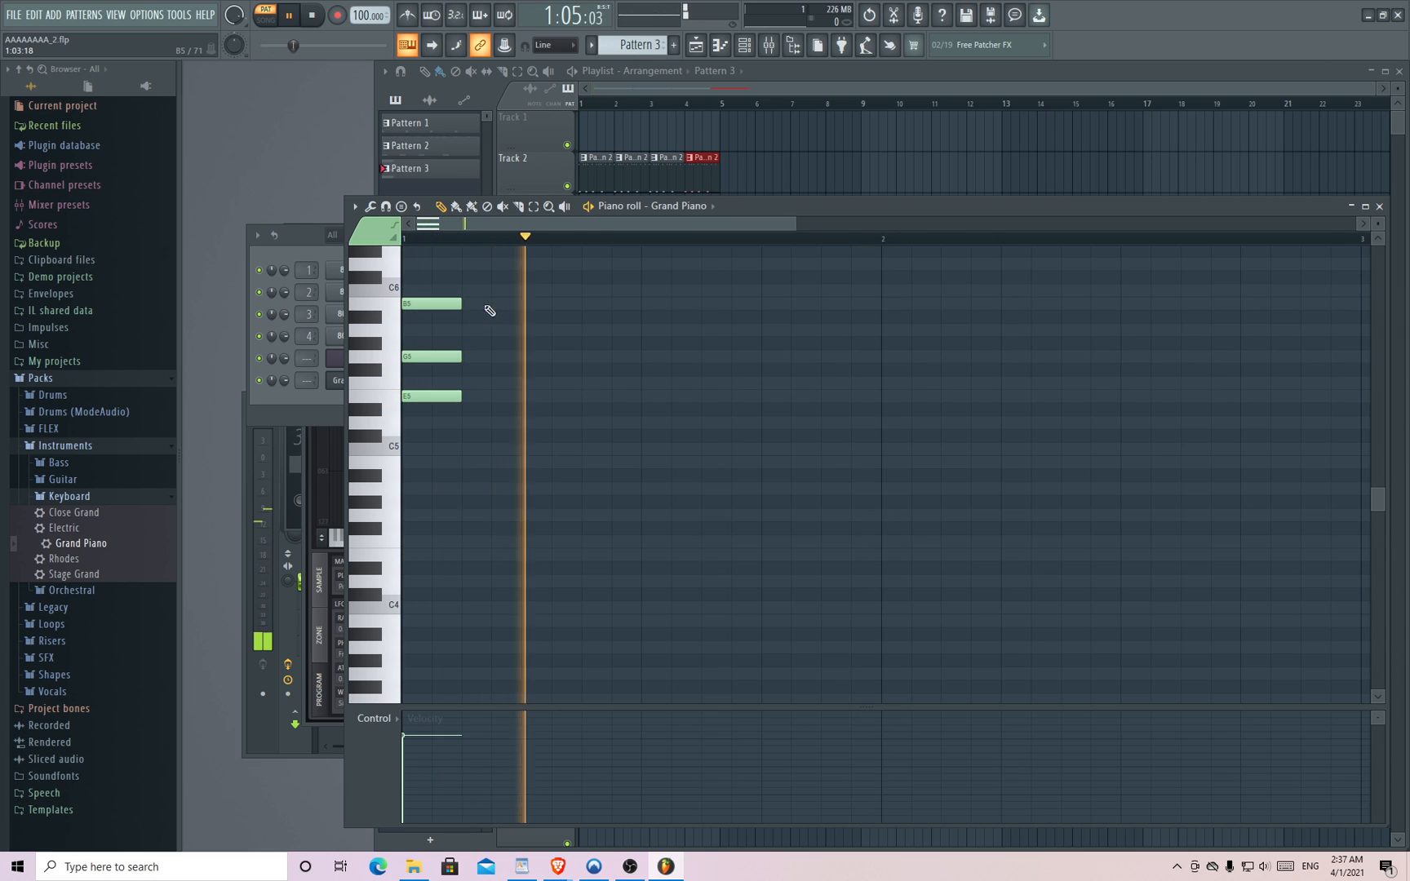
- Add two more two-step E5, G5 and B5 chords to the Grand Piano part, starting on steps 4 and 7
left_click(493, 305)
left_click(496, 357)
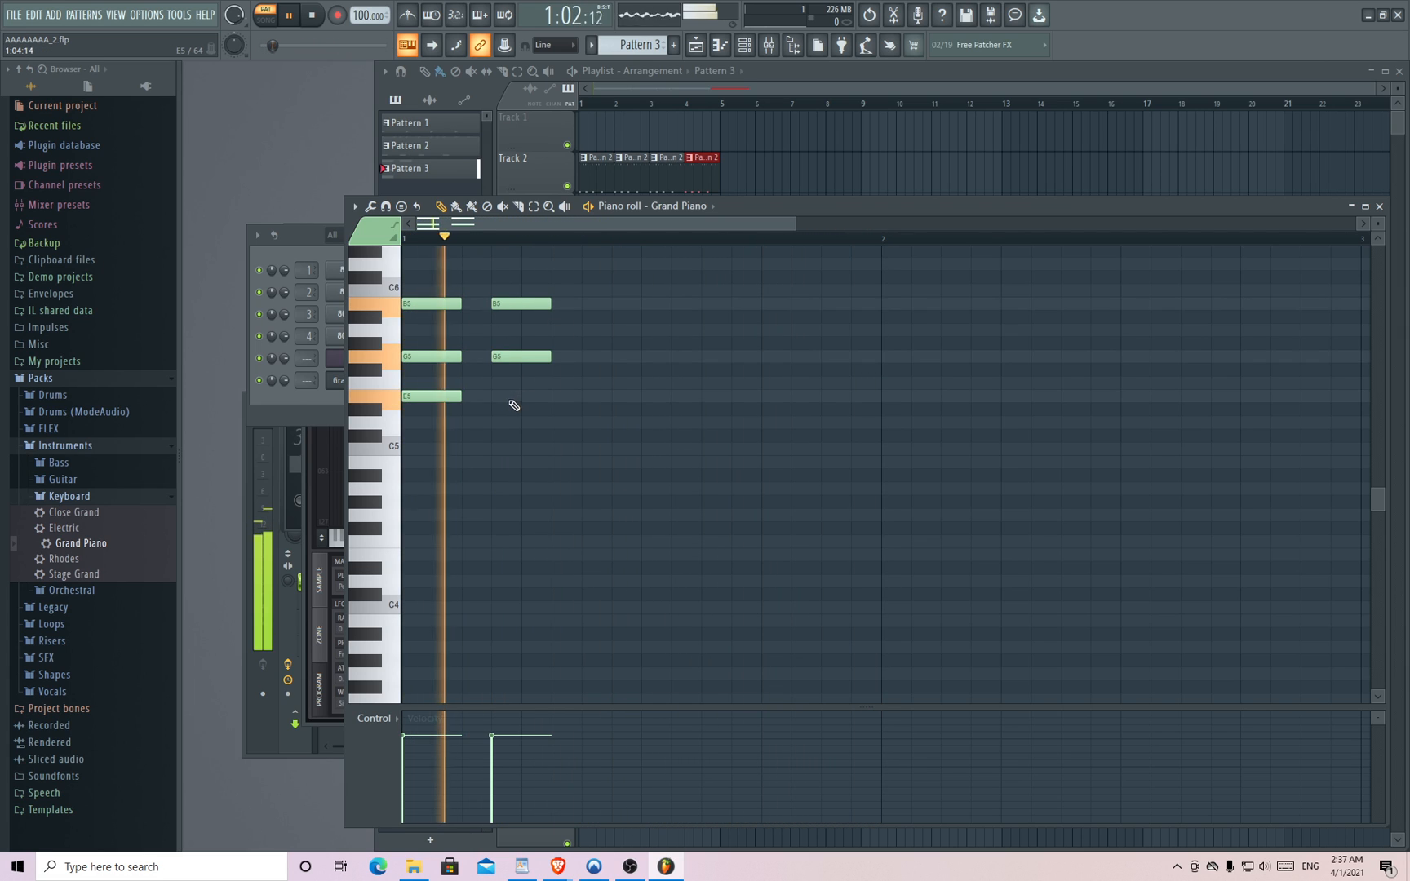
left_click(501, 397)
left_click(593, 306)
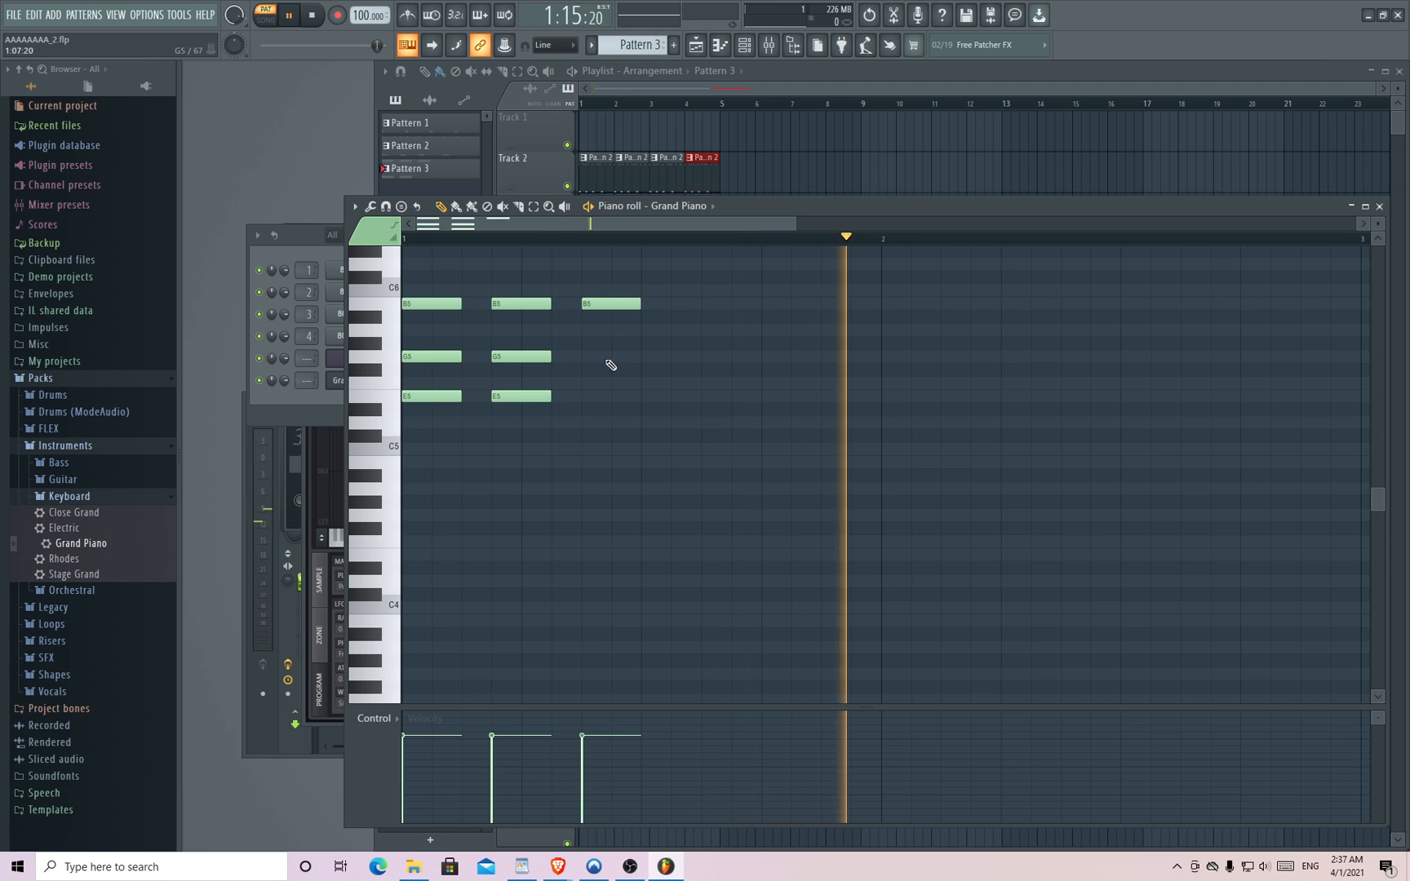
left_click(585, 357)
left_click(595, 397)
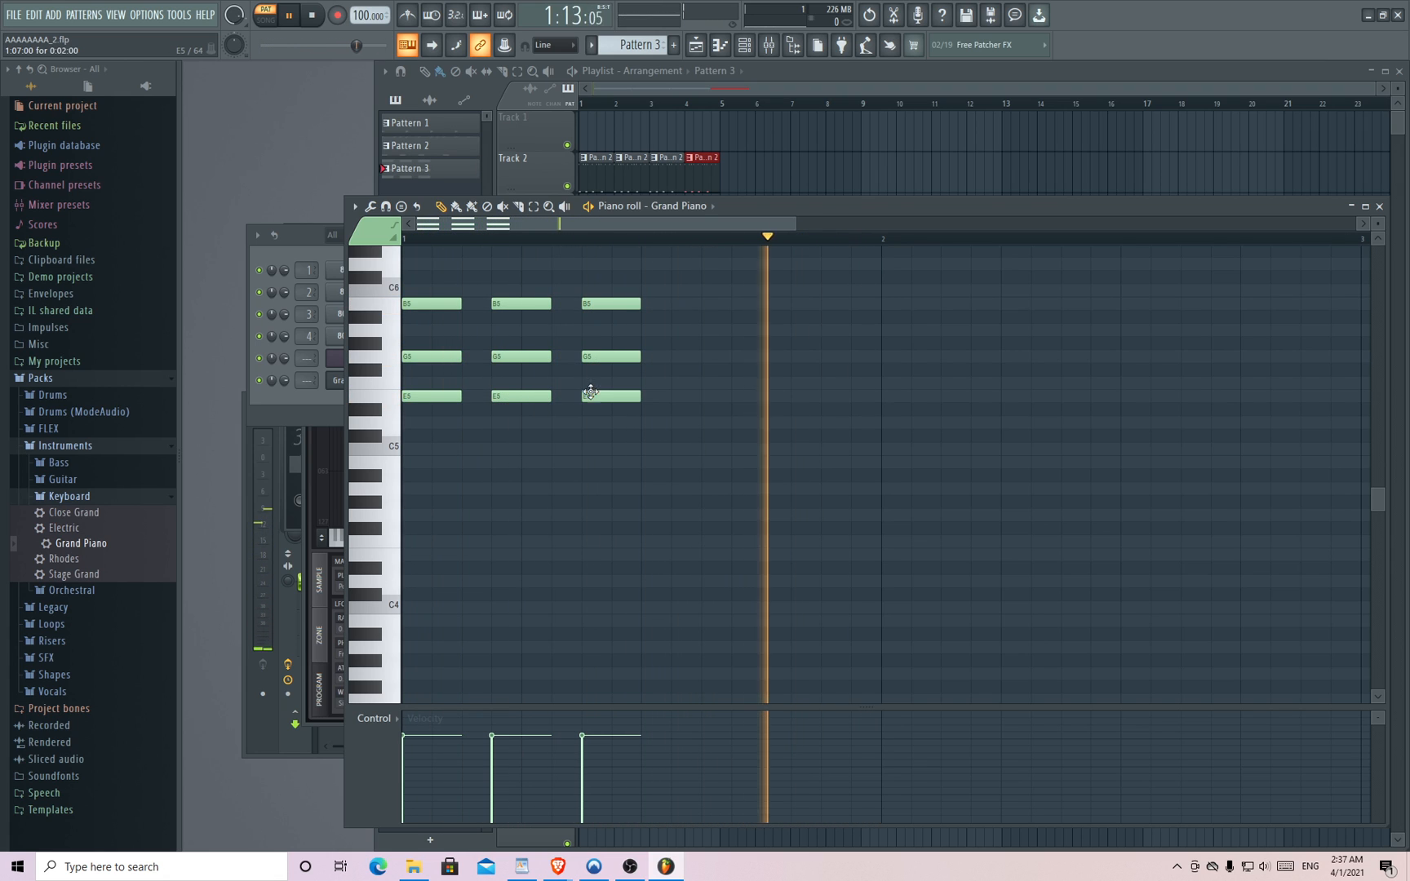
- Add further two-step E5, G5 and B5 chords to the Grand Piano part on steps 11 and 14
left_click(712, 307)
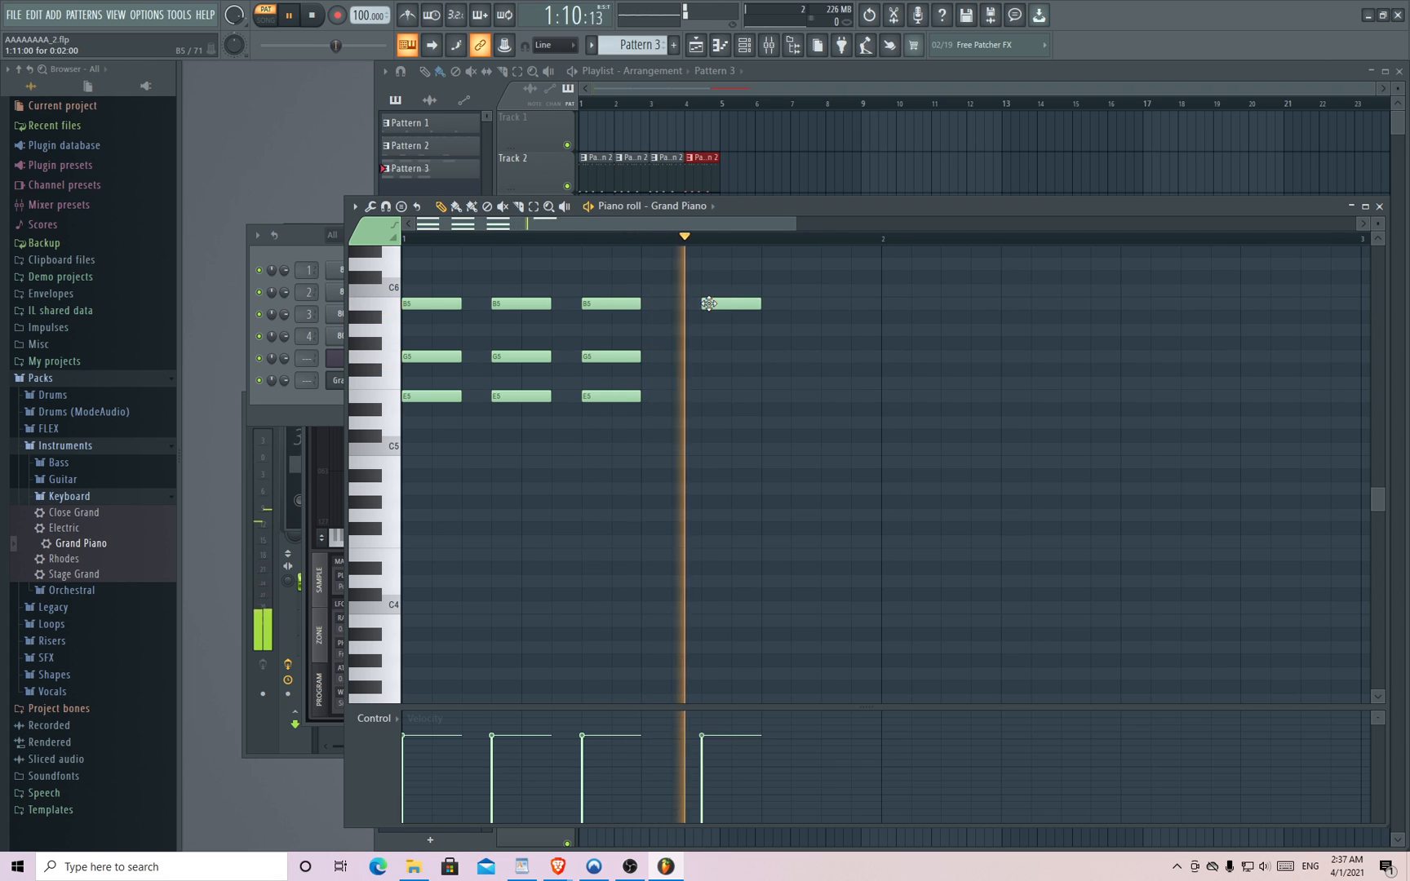
left_click(711, 359)
left_click(711, 397)
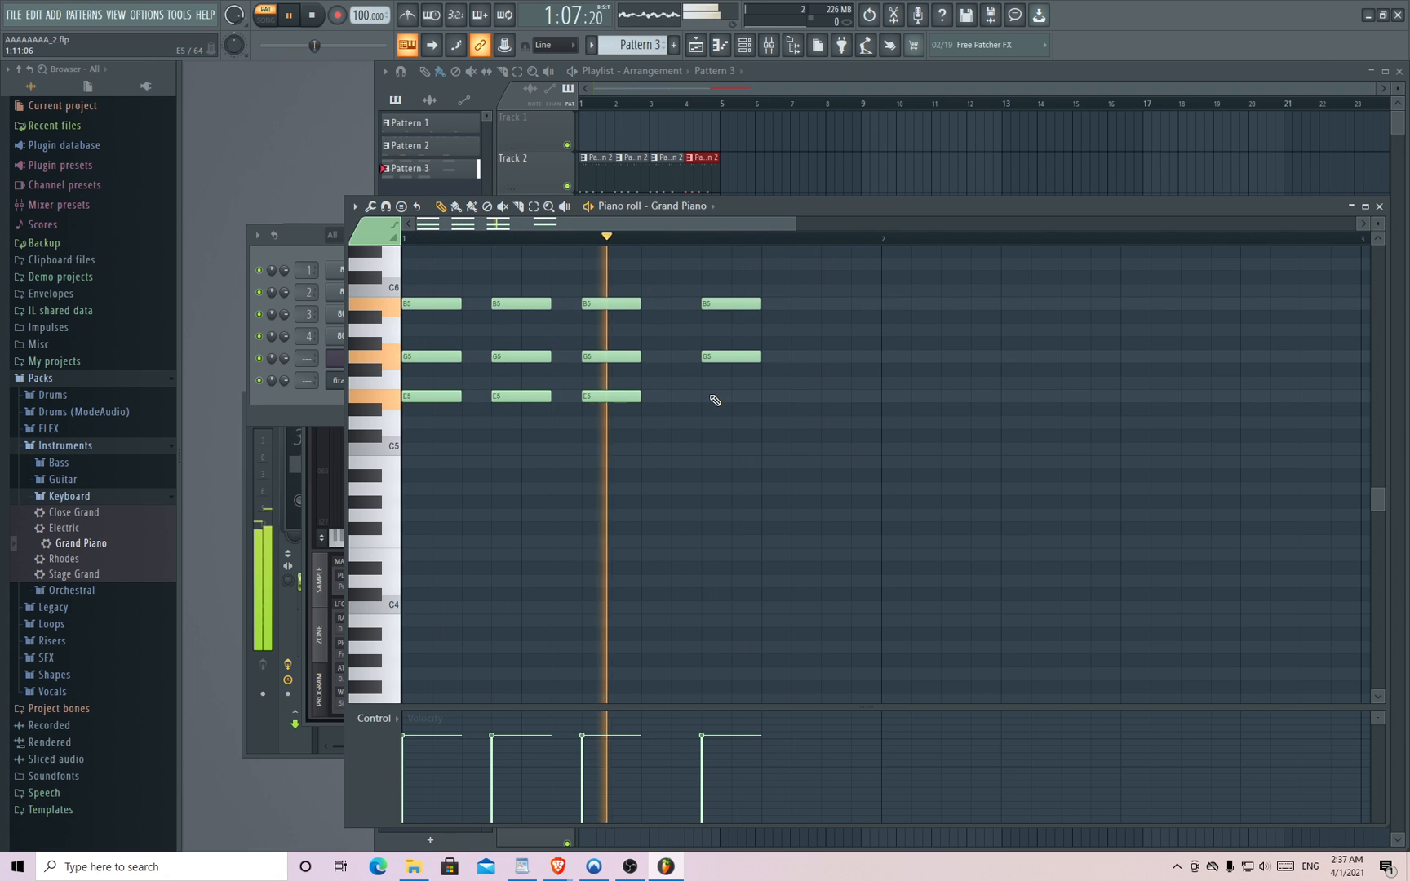
left_click(798, 304)
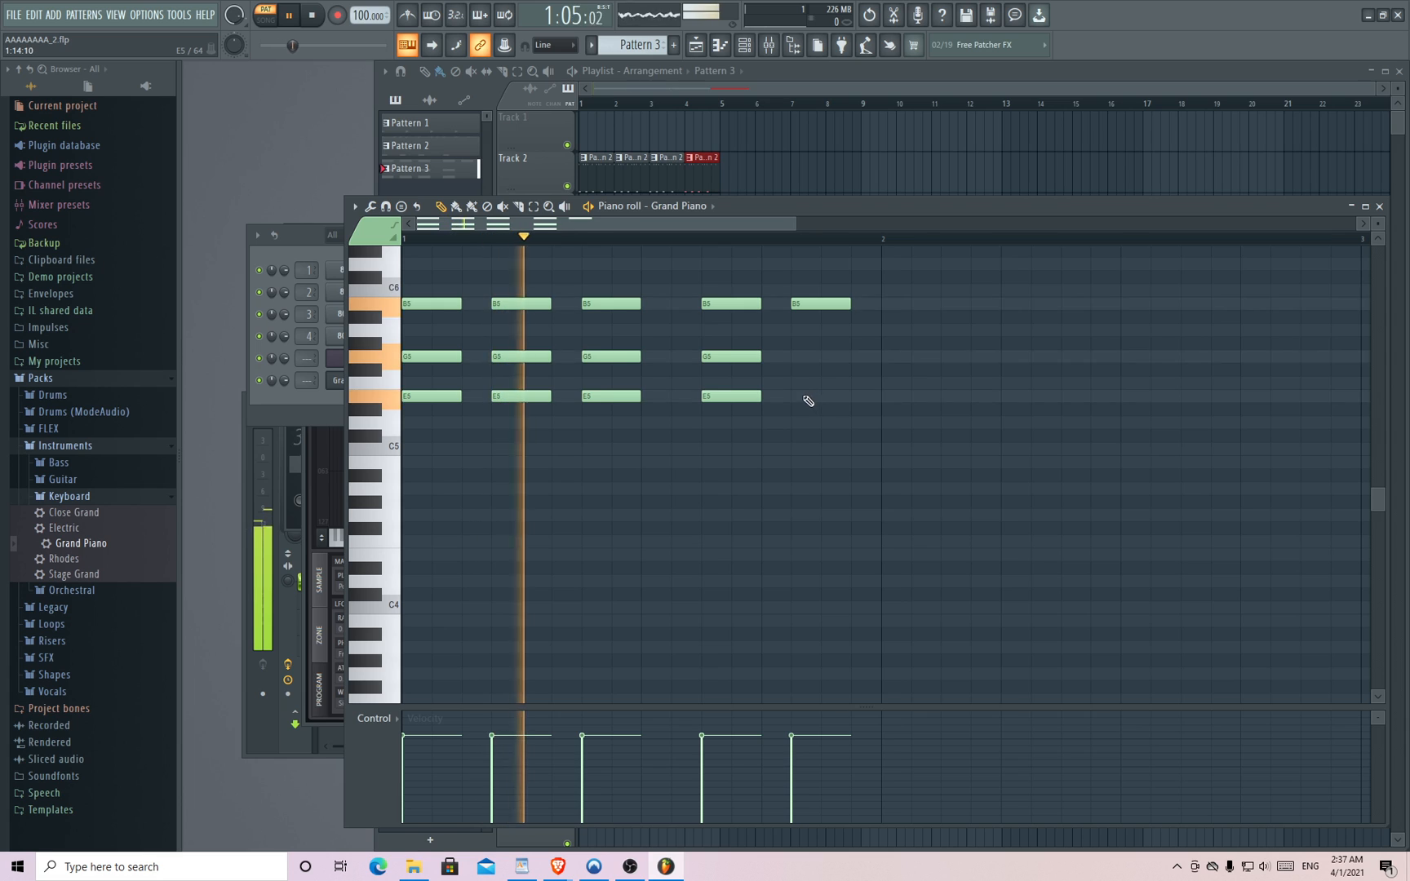
left_click(804, 398)
left_click(801, 357)
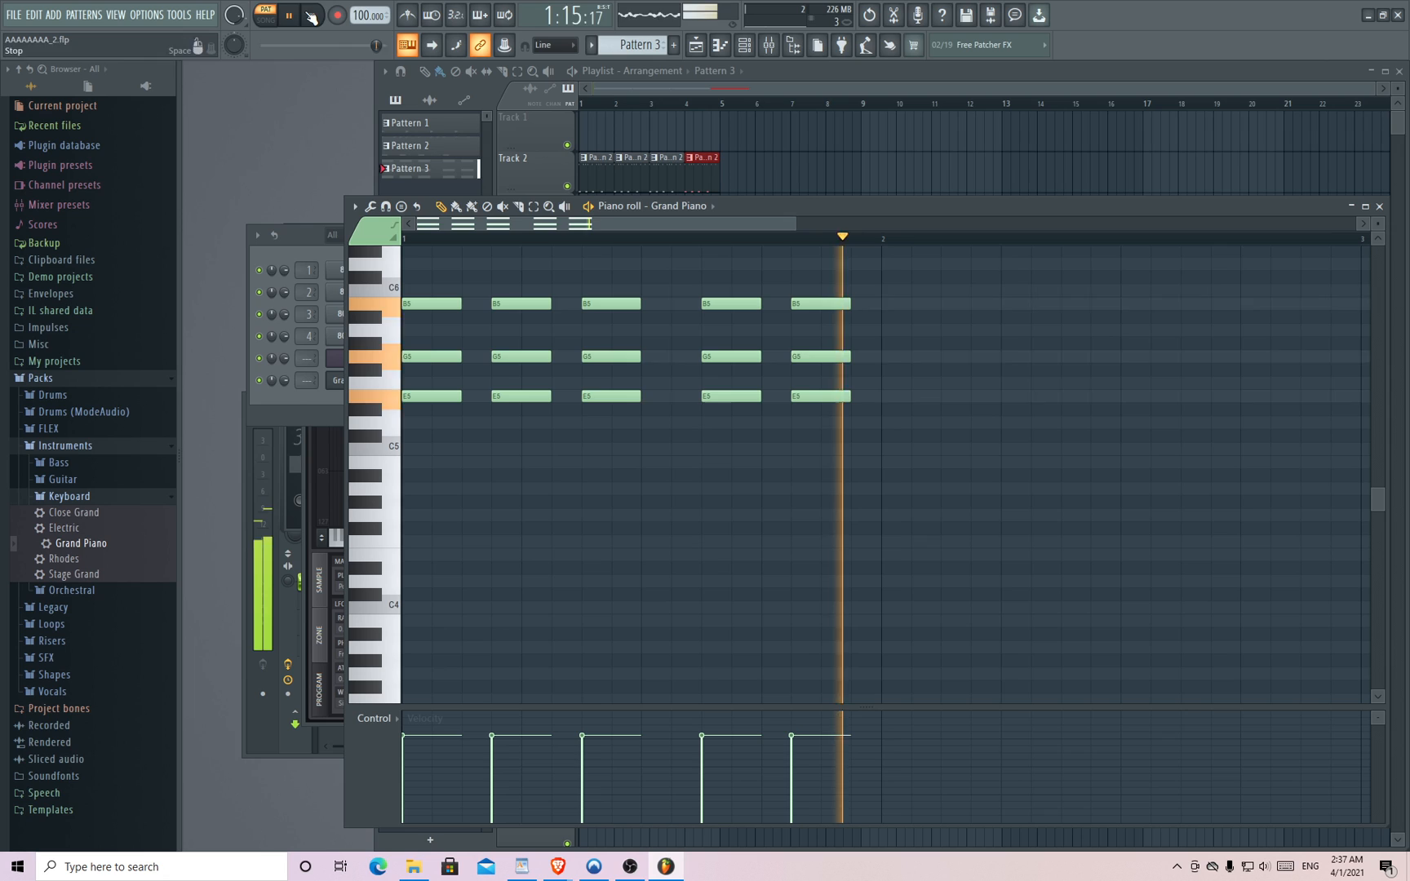
- Place Pattern 3 at bar 1 on Track 3 of the playlist and play the arrangement in song mode
left_click(311, 16)
left_click(790, 95)
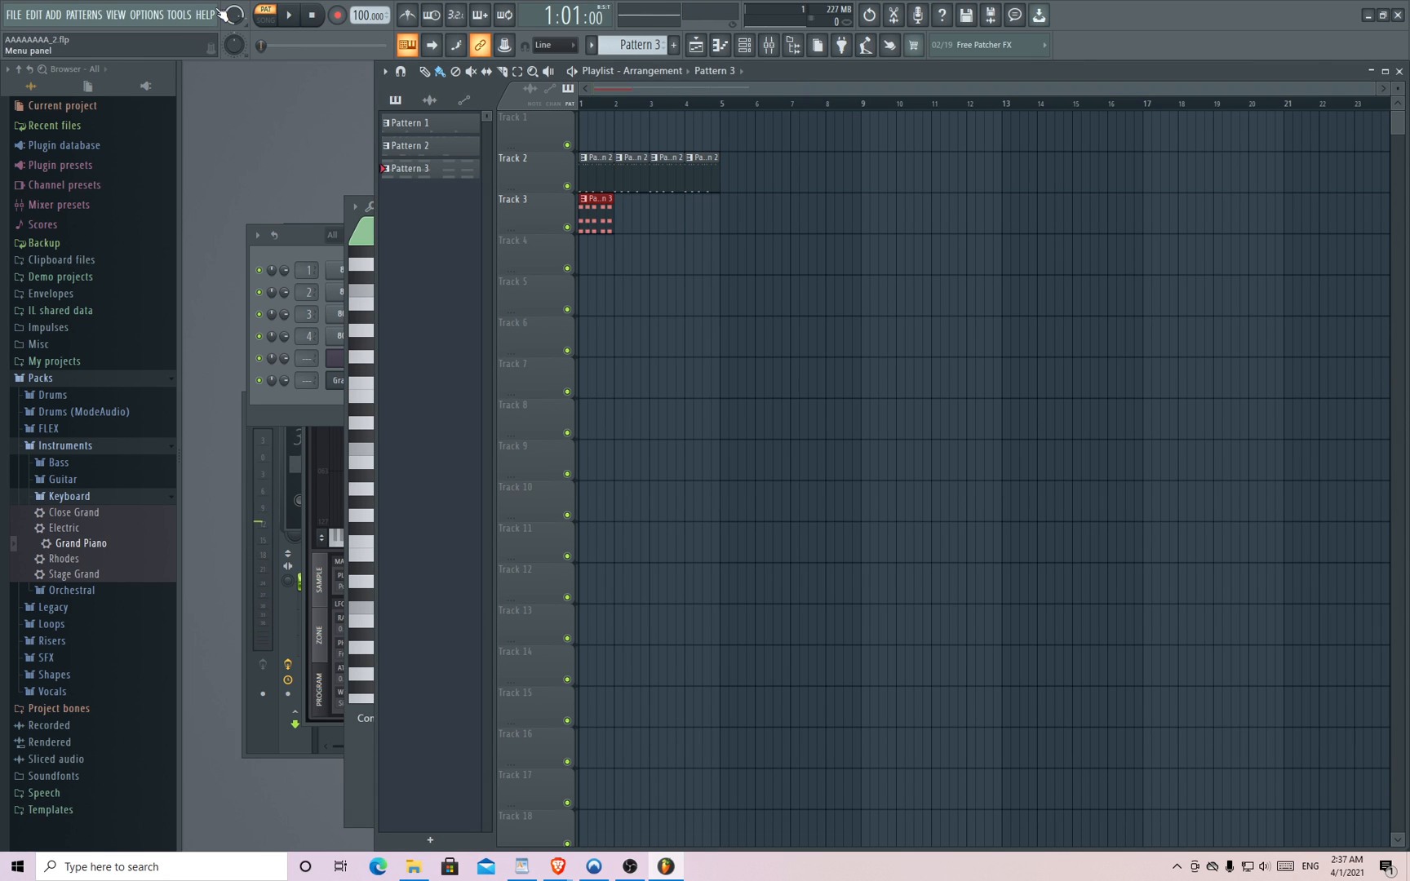
left_click(263, 22)
key("space")
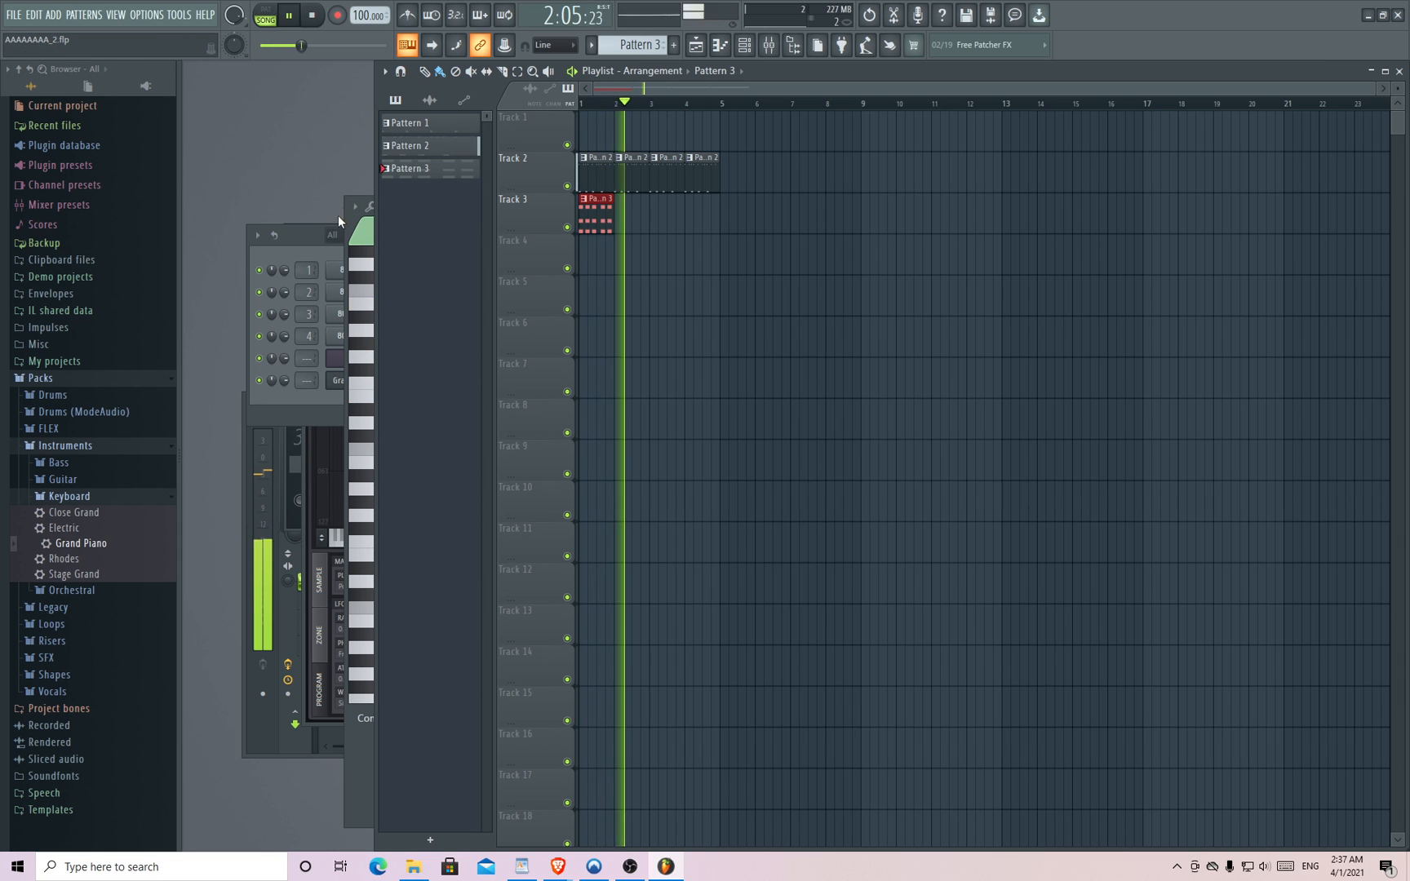
- Stop playback, repeat Pattern 3 across bars 2 to 4 on Track 3 of the playlist, and replay the song
left_click(310, 17)
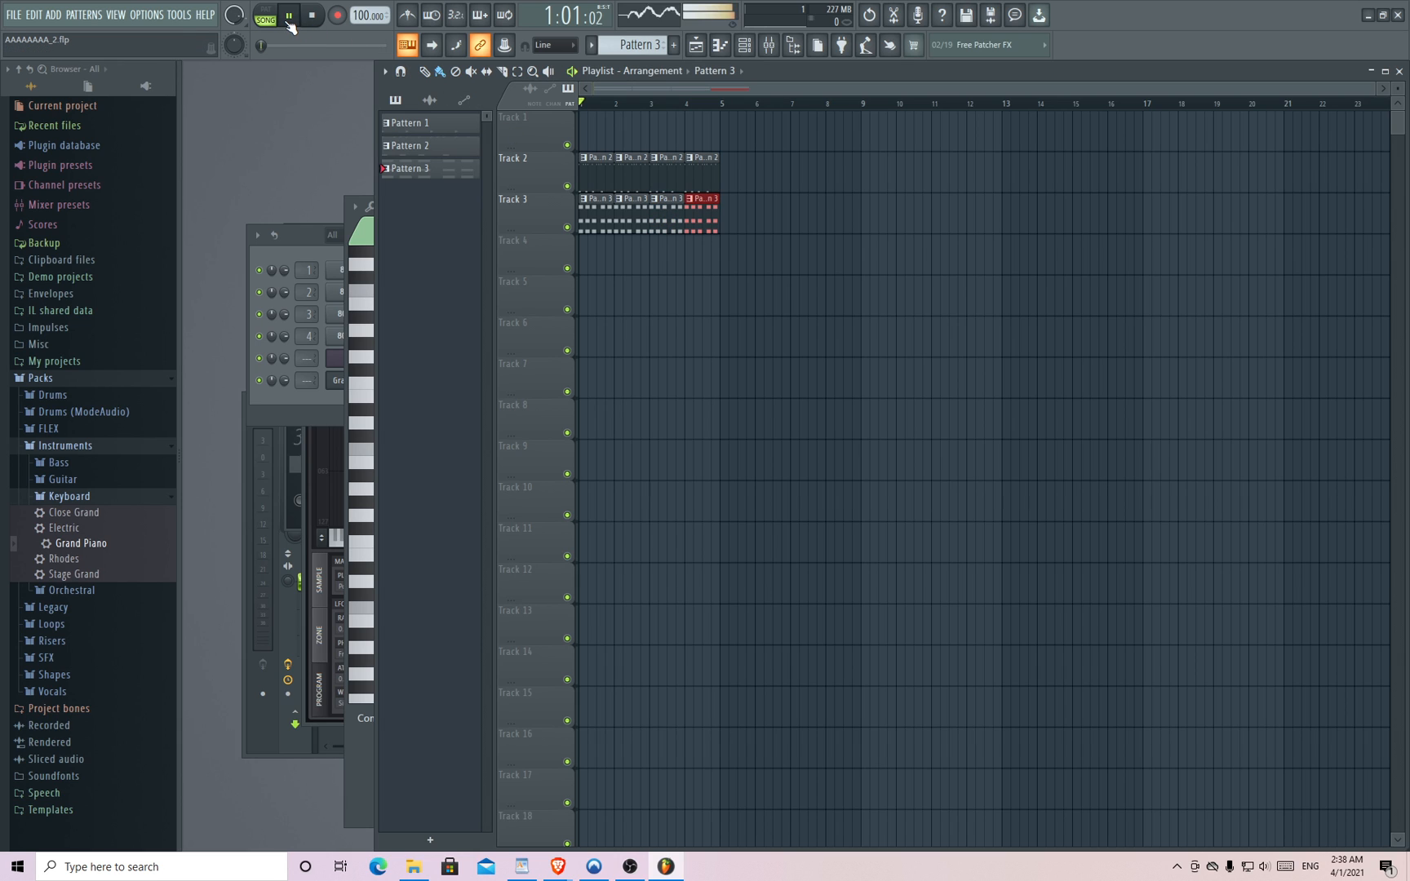
- Transpose all Grand Piano chords in Pattern 3 down seven semitones to A4, C5 and E5, and stop playback
key("F7")
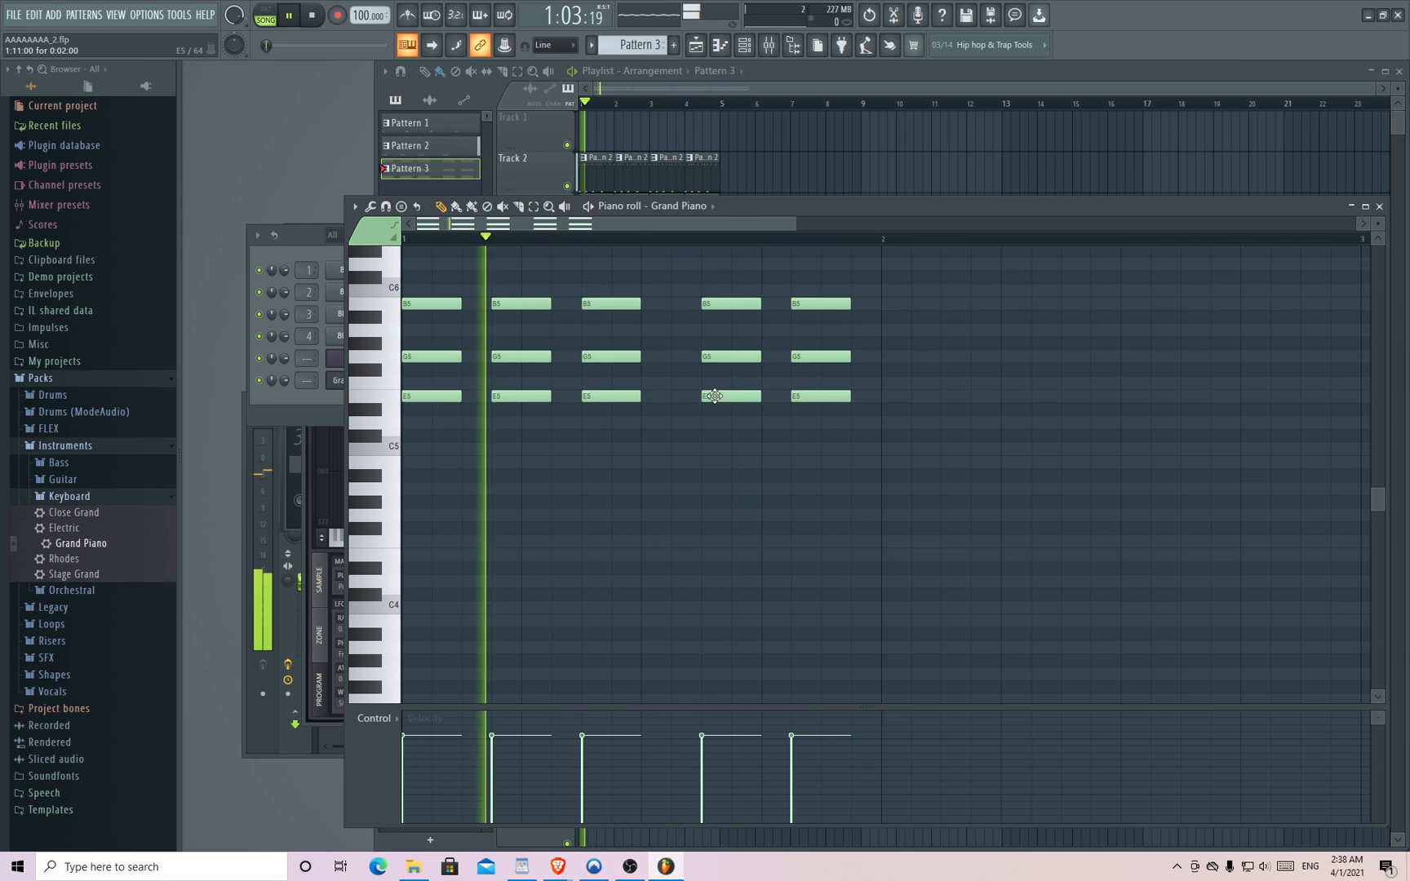
key("ctrl+a")
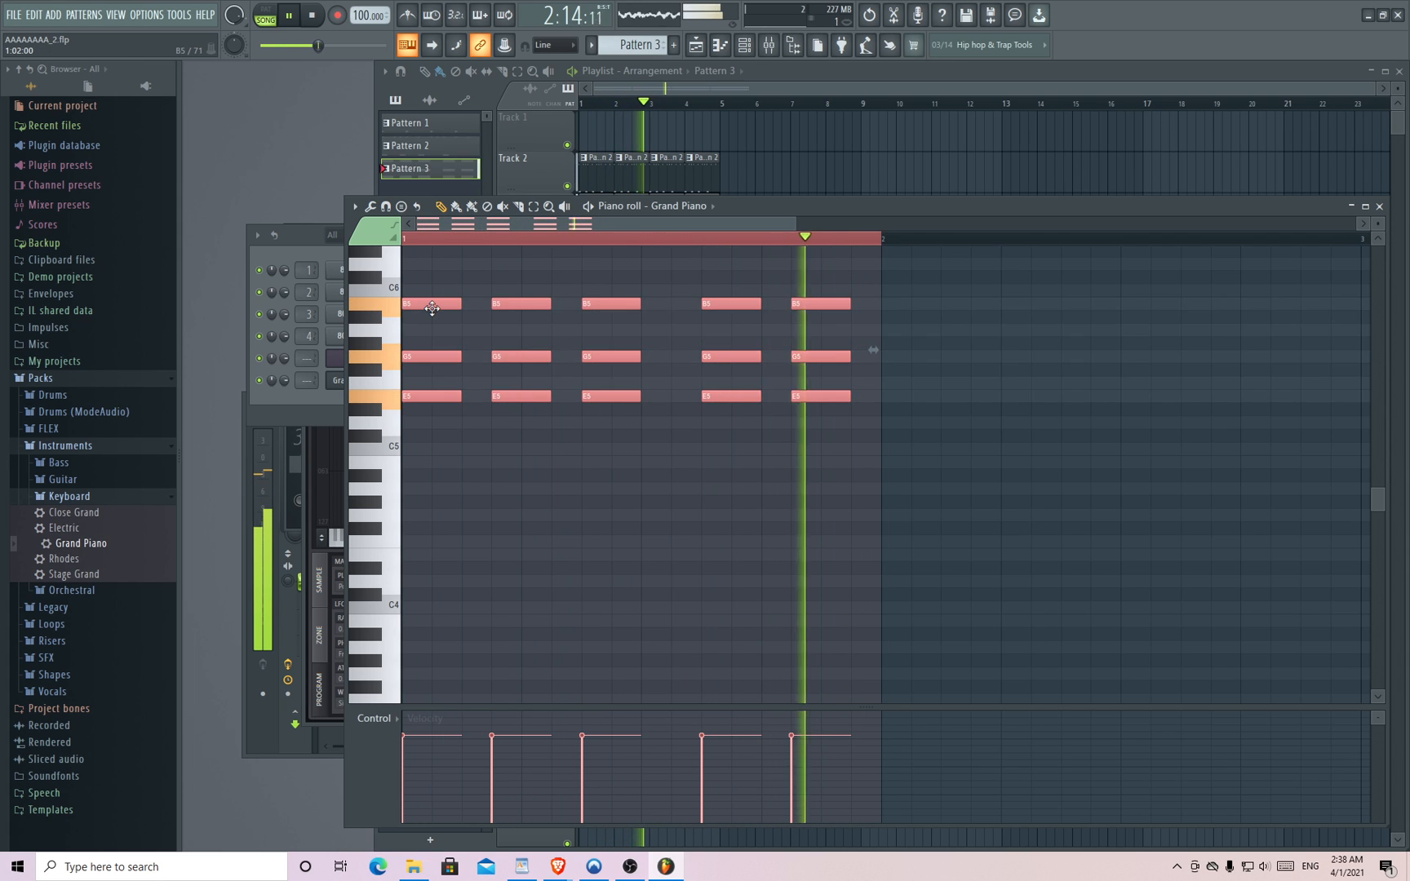
left_click_drag(432, 309, 433, 395)
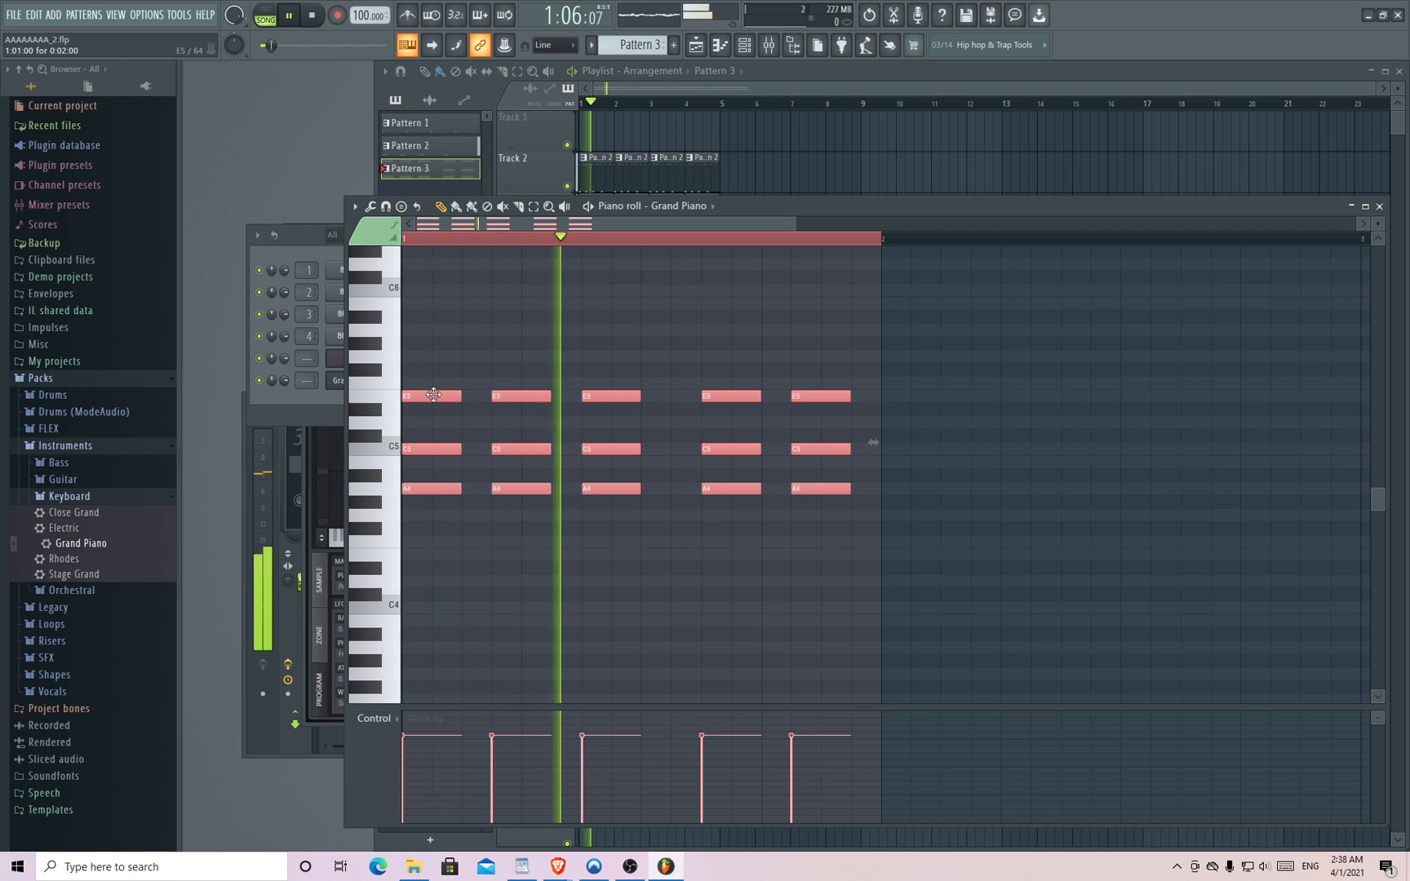
left_click(321, 21)
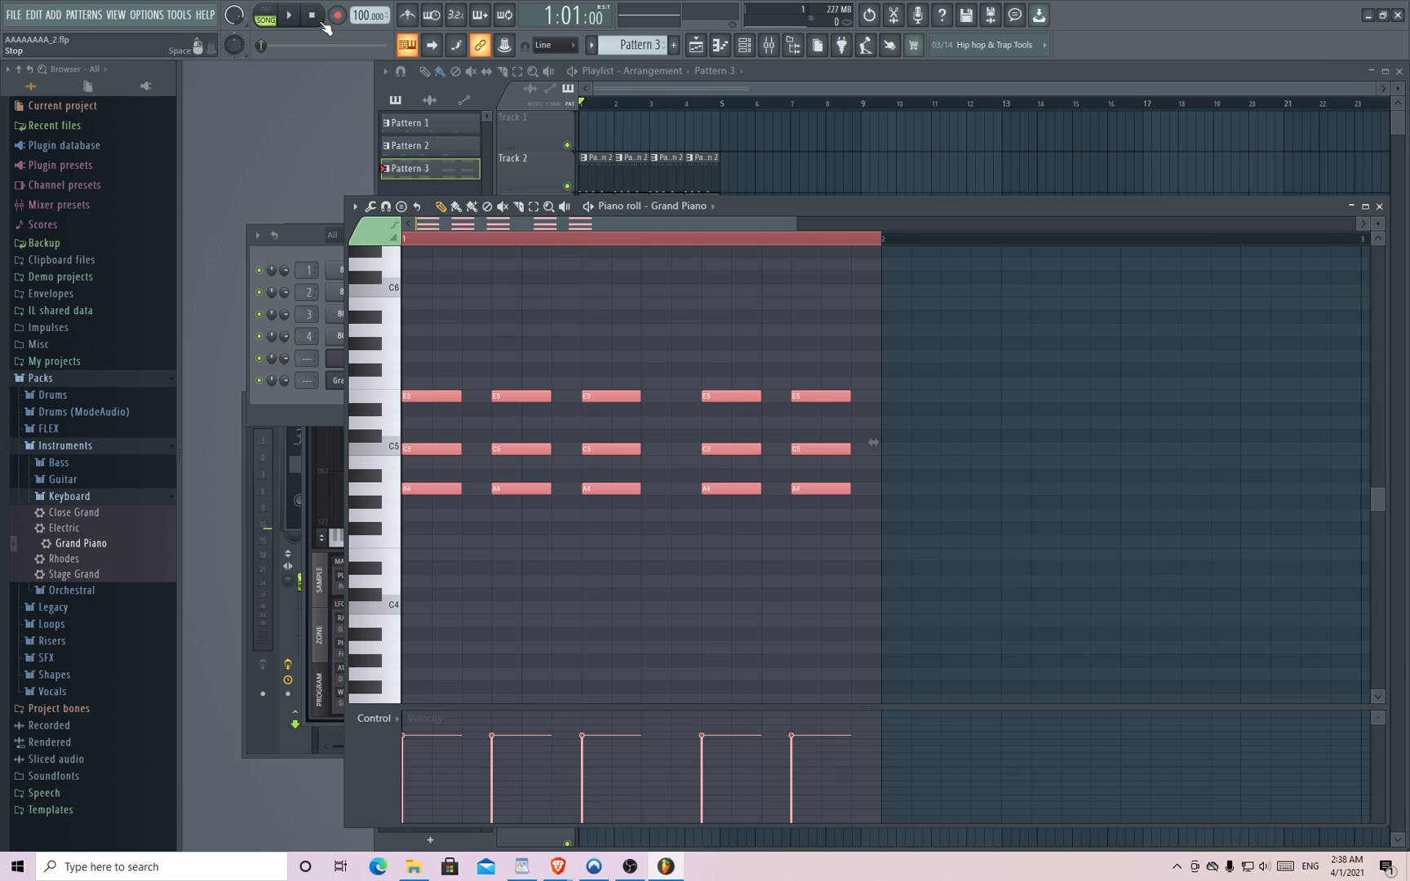
- Collapse the Keyboard and Packs folders in the browser and bring the playlist to the front
left_click(132, 498)
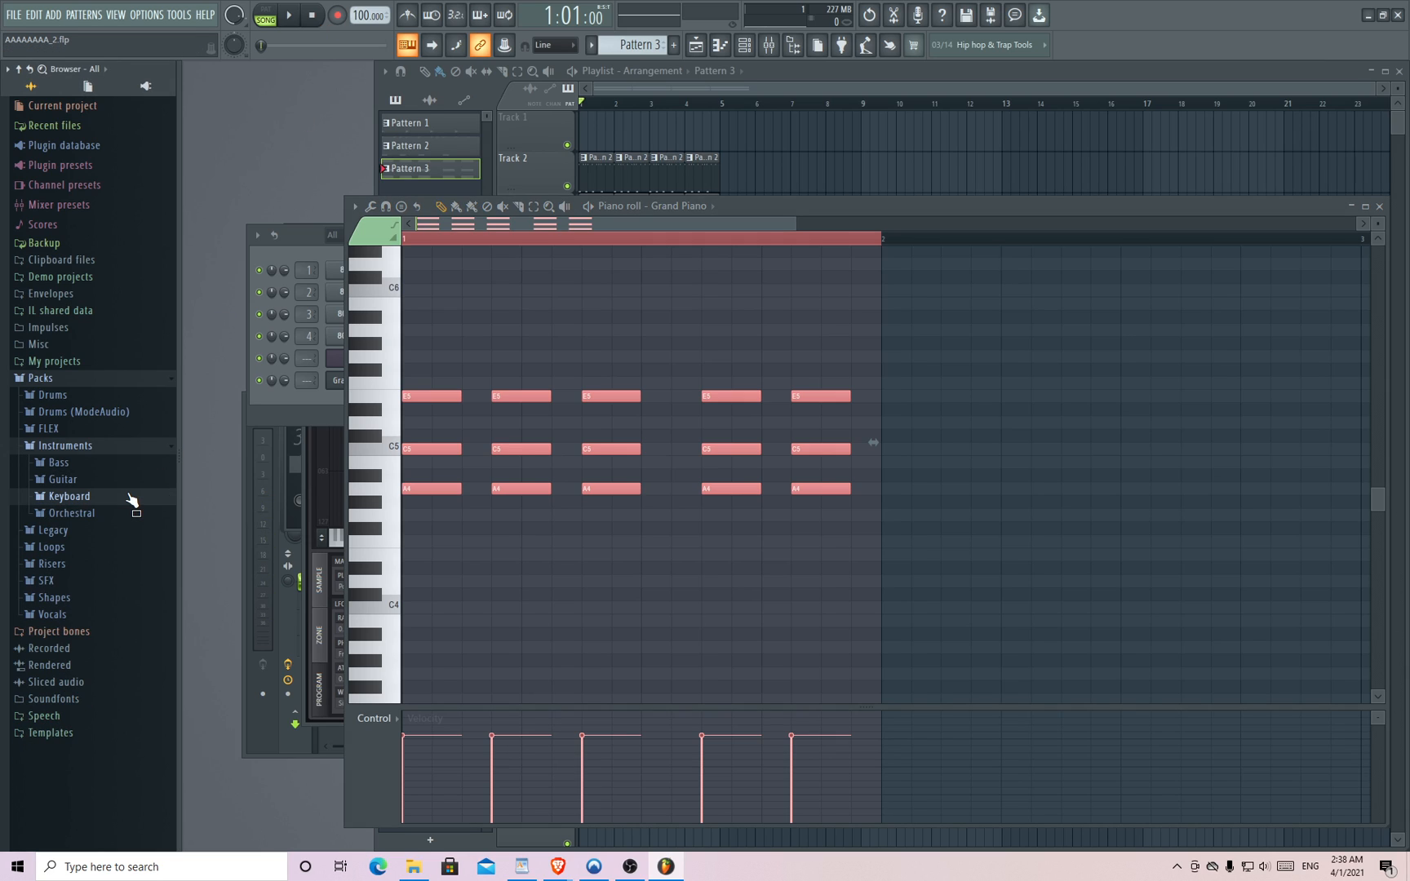
left_click(109, 380)
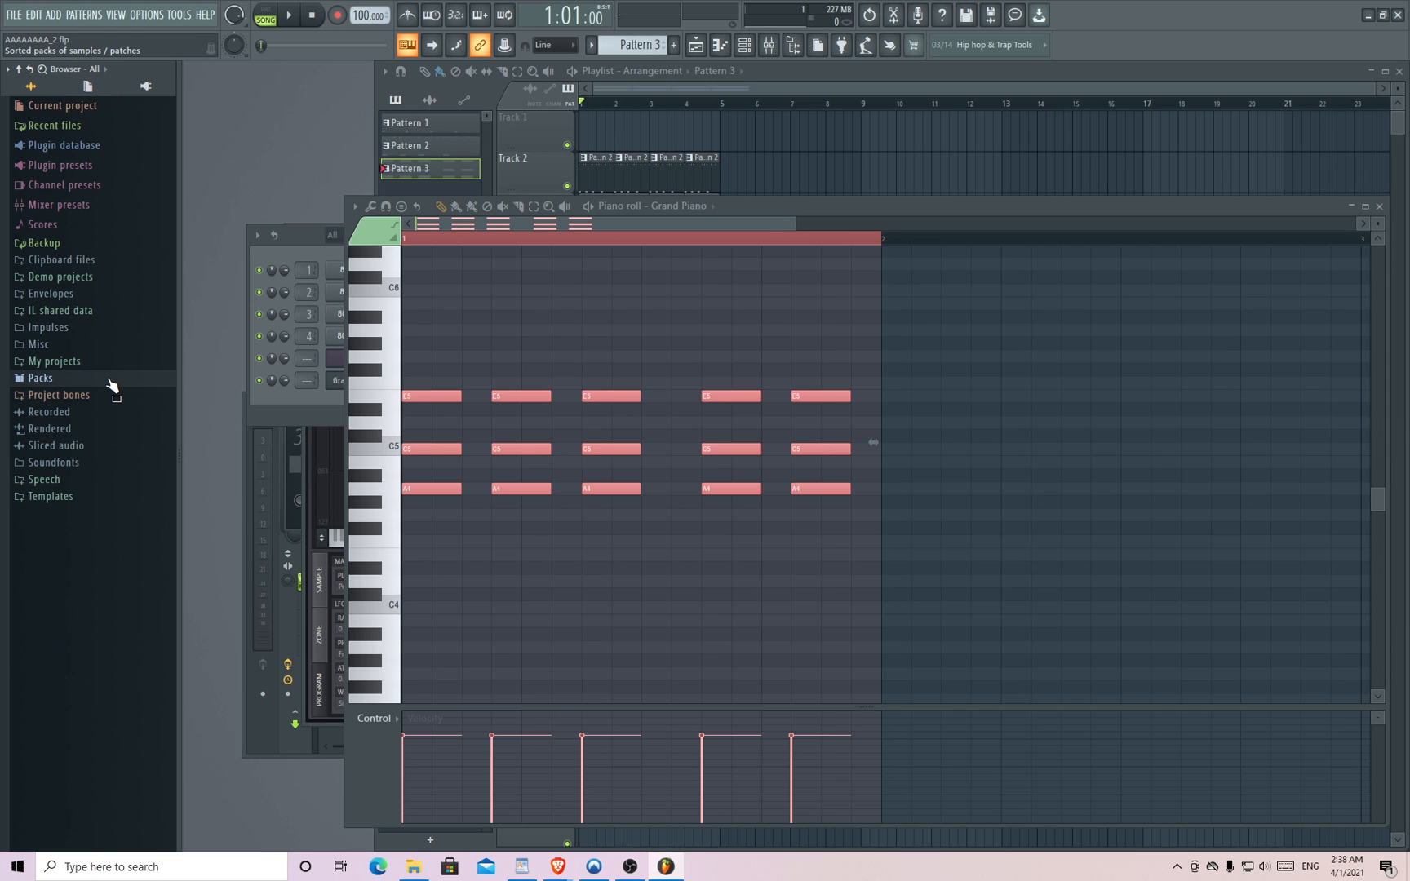
left_click(616, 73)
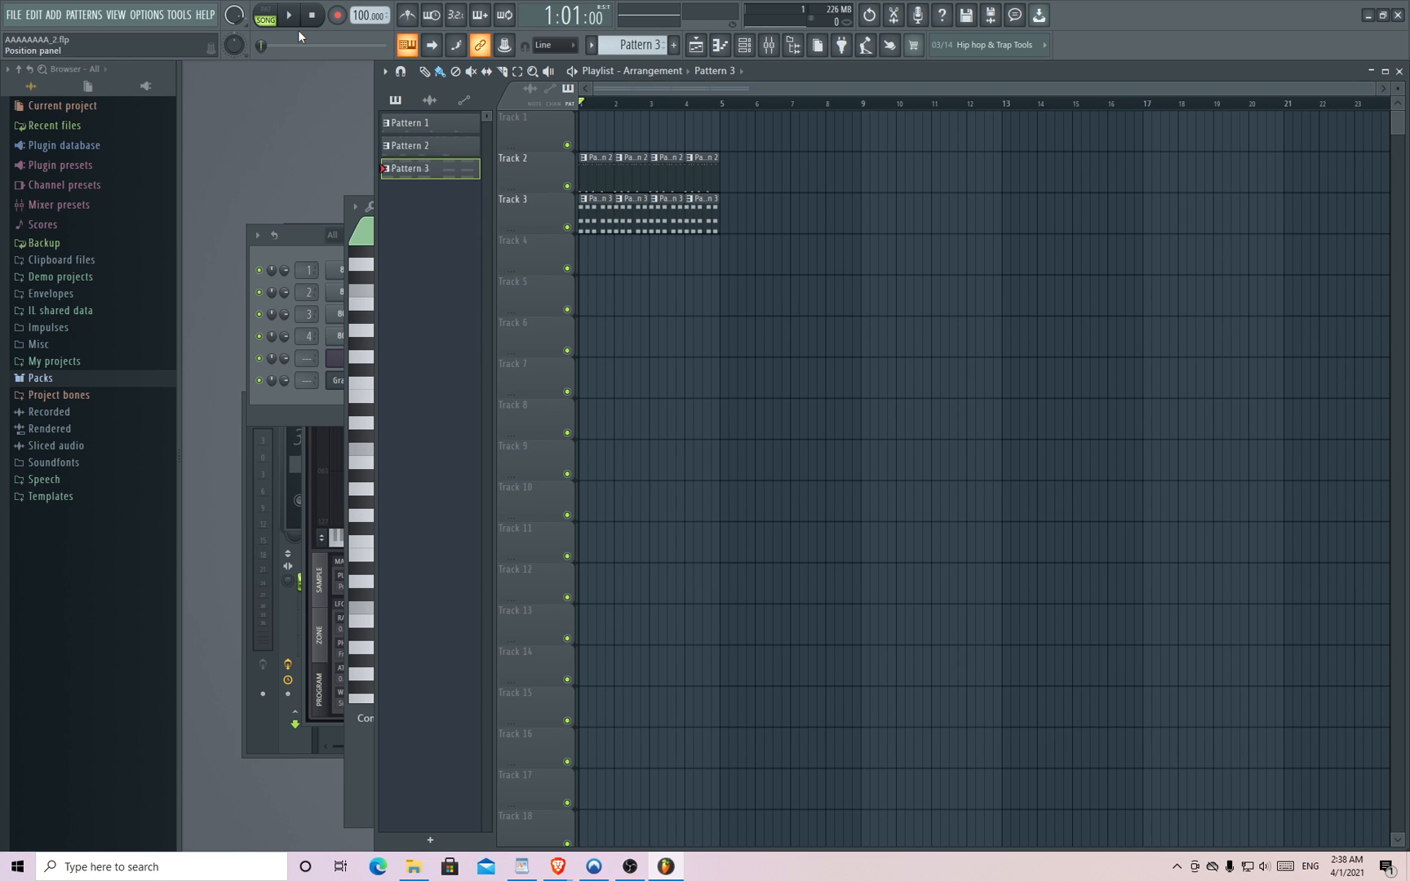
- Expand the Packs folder again and open the Grand Piano channel's piano roll from the channel rack
left_click(304, 550)
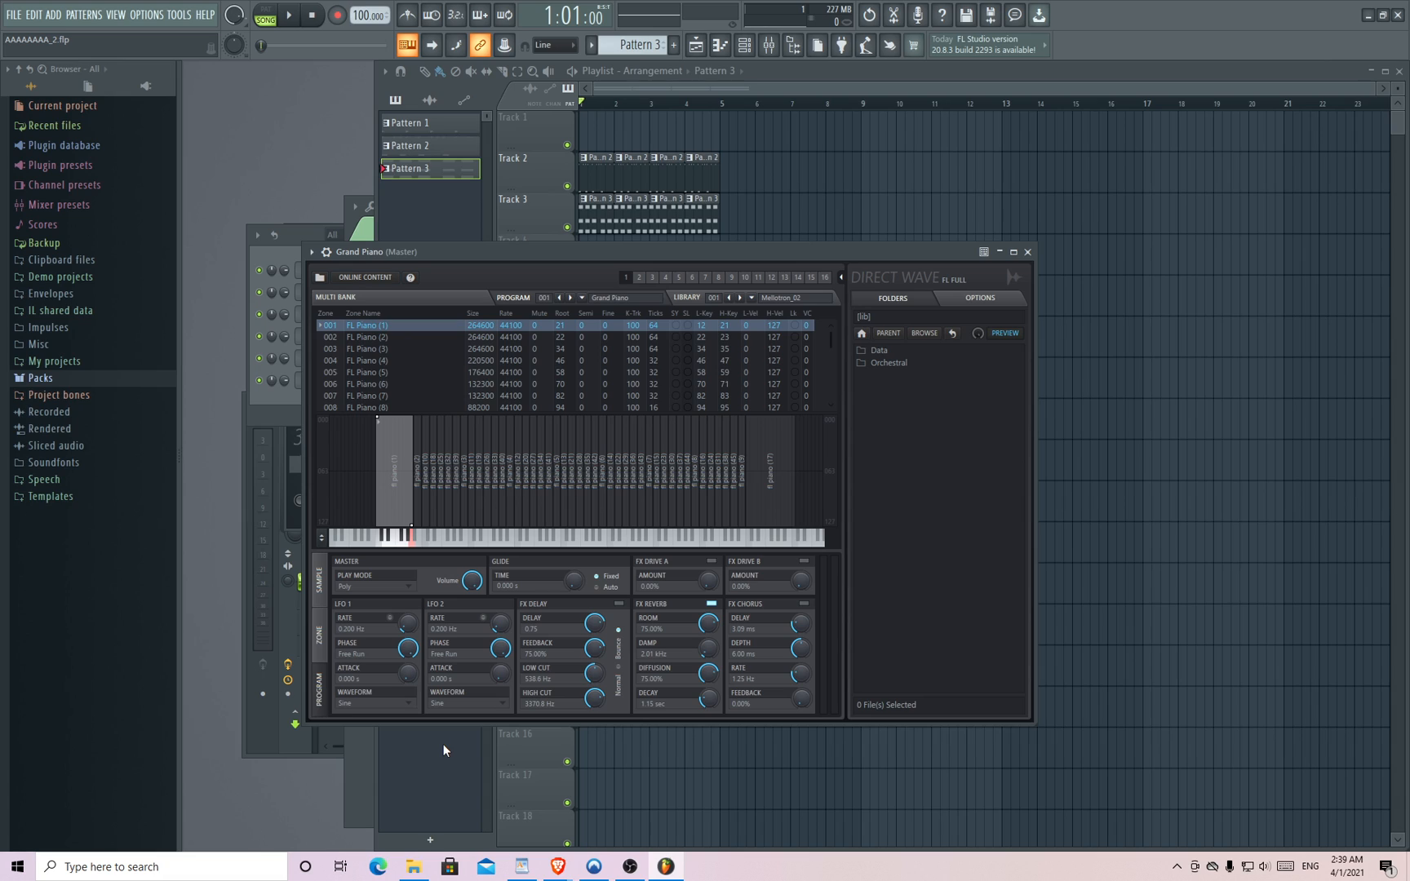
left_click(274, 399)
left_click(85, 380)
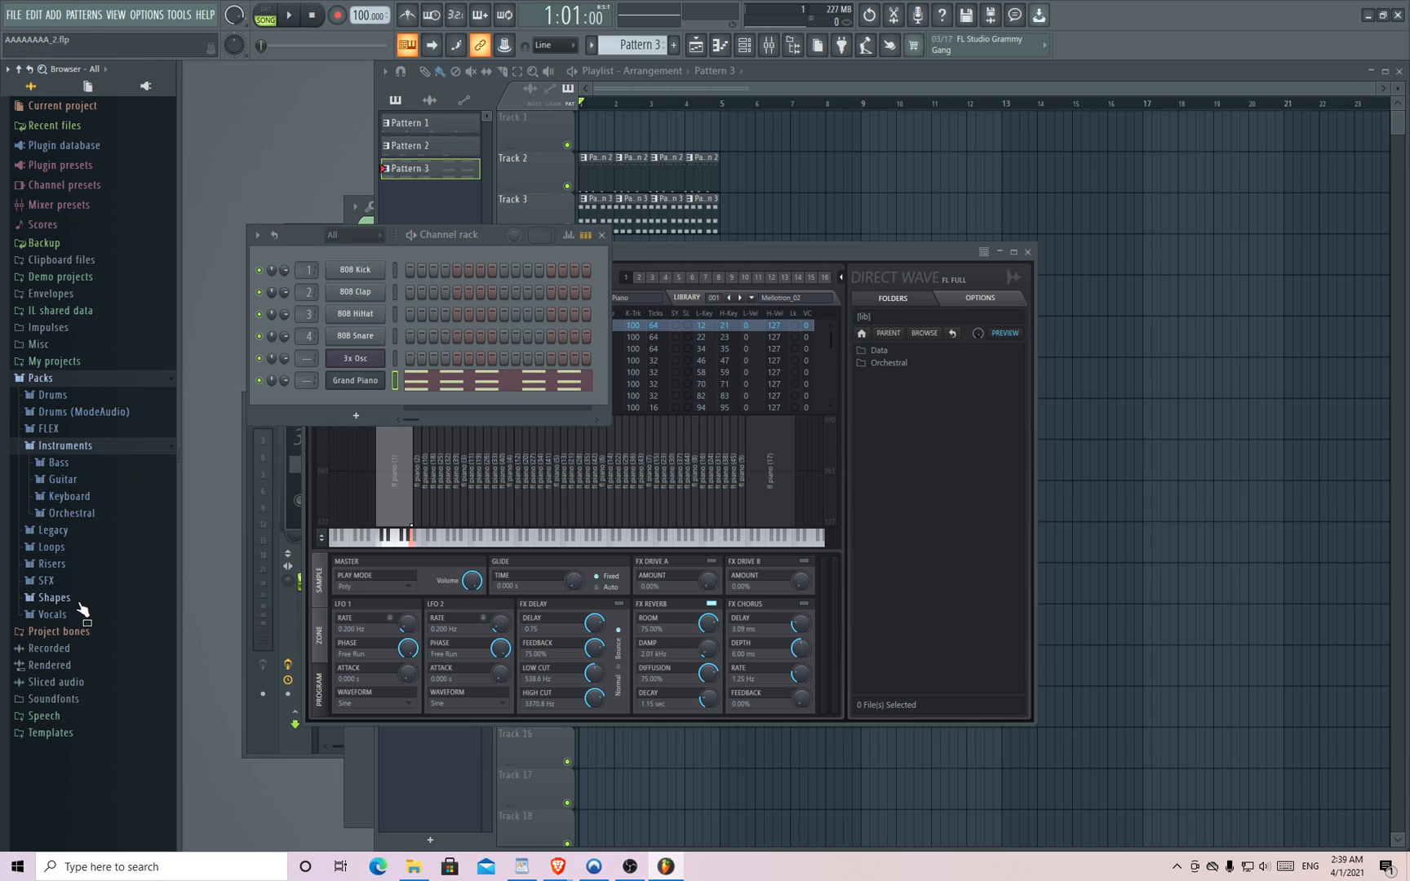
right_click(357, 384)
left_click(340, 400)
right_click(380, 387)
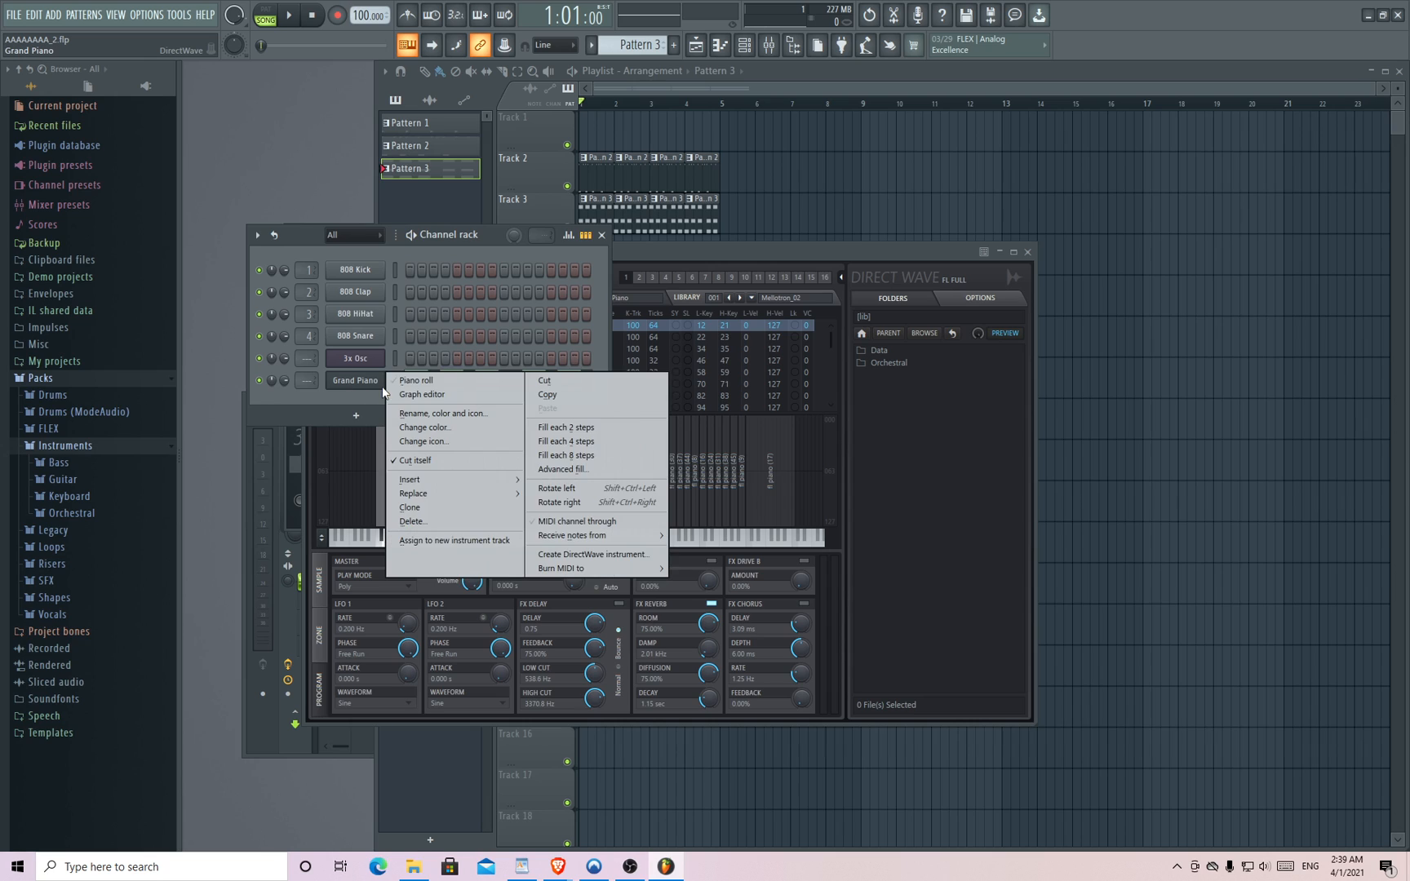
left_click(416, 380)
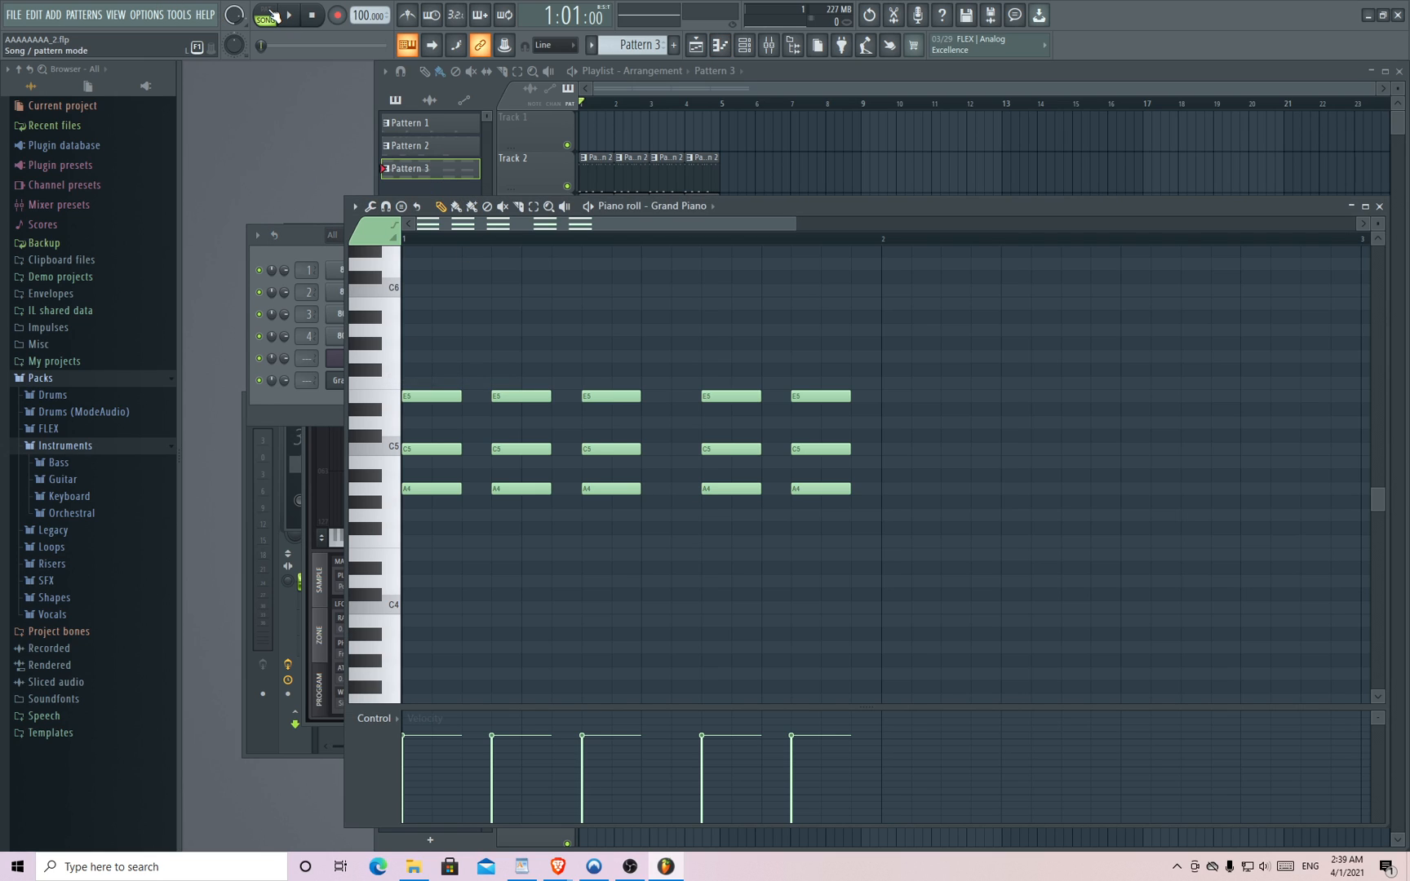
- Undo the downward transposition of the Grand Piano chords, returning them to E5, G5 and B5
key("ctrl+z")
key("ctrl+z")
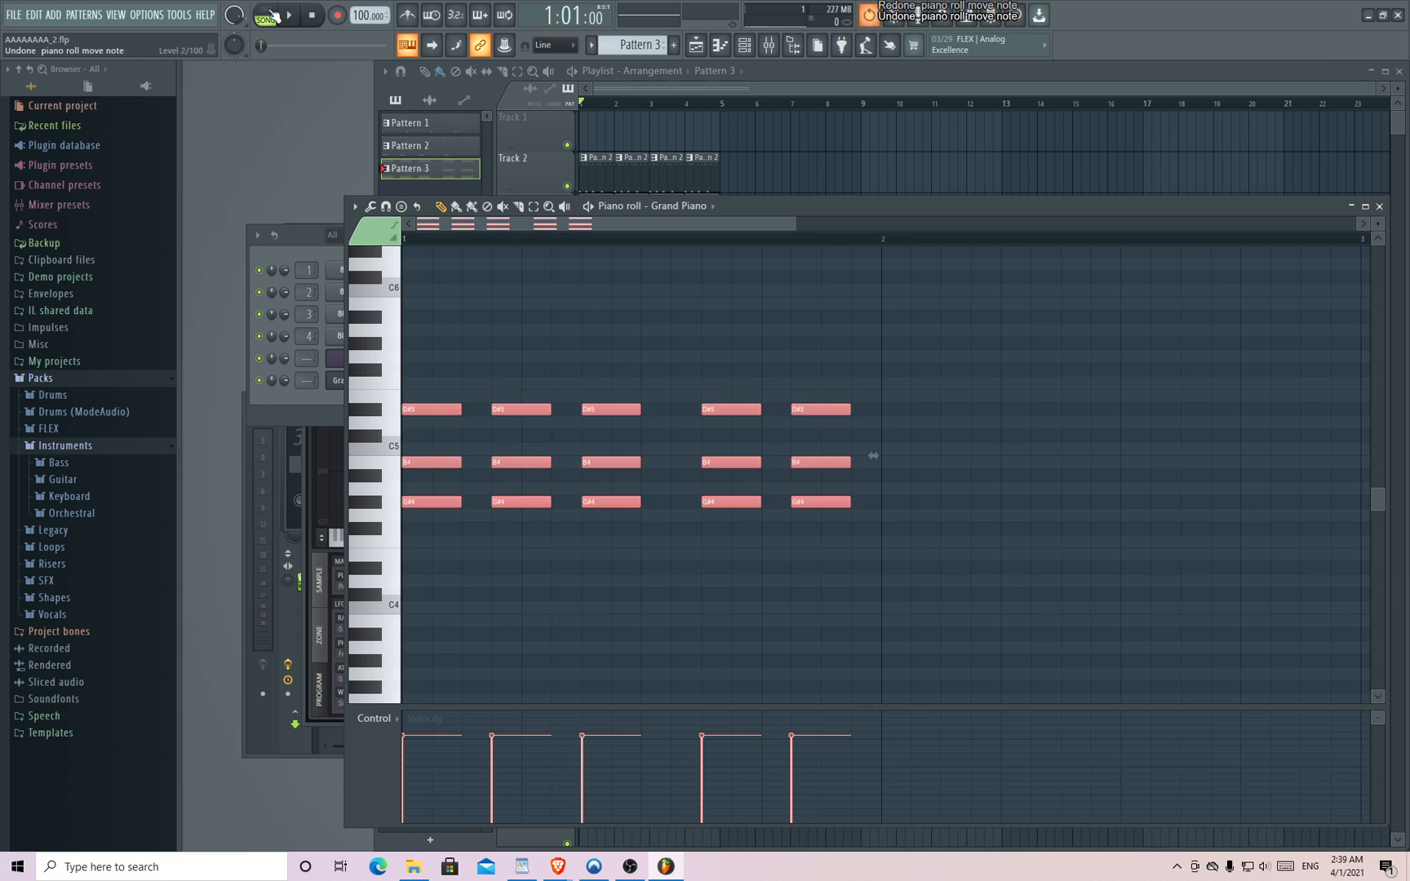
key("ctrl+z")
key("ctrl+alt+z")
key("ctrl+alt+z")
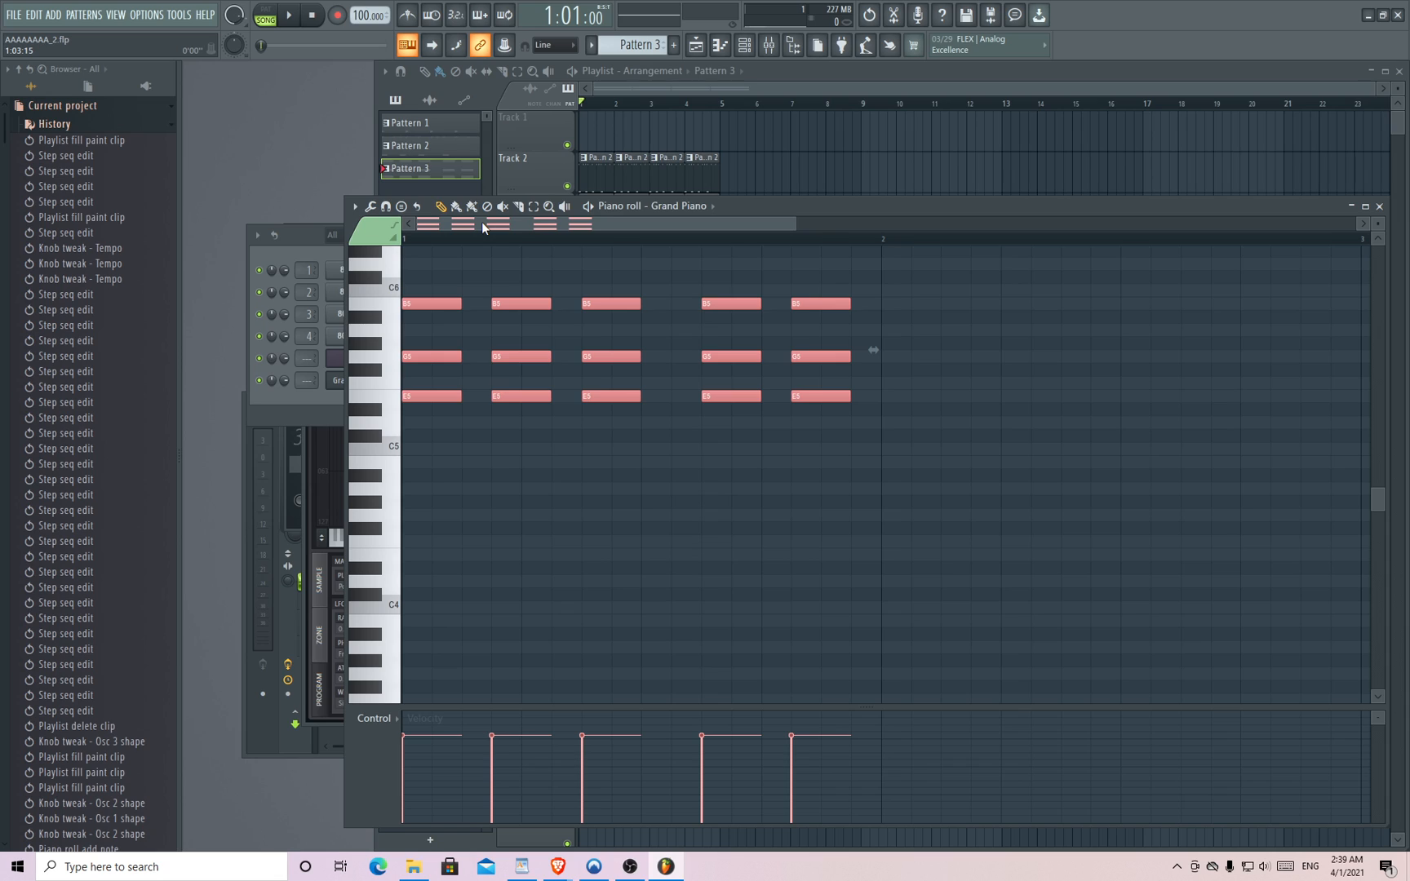
left_click(355, 206)
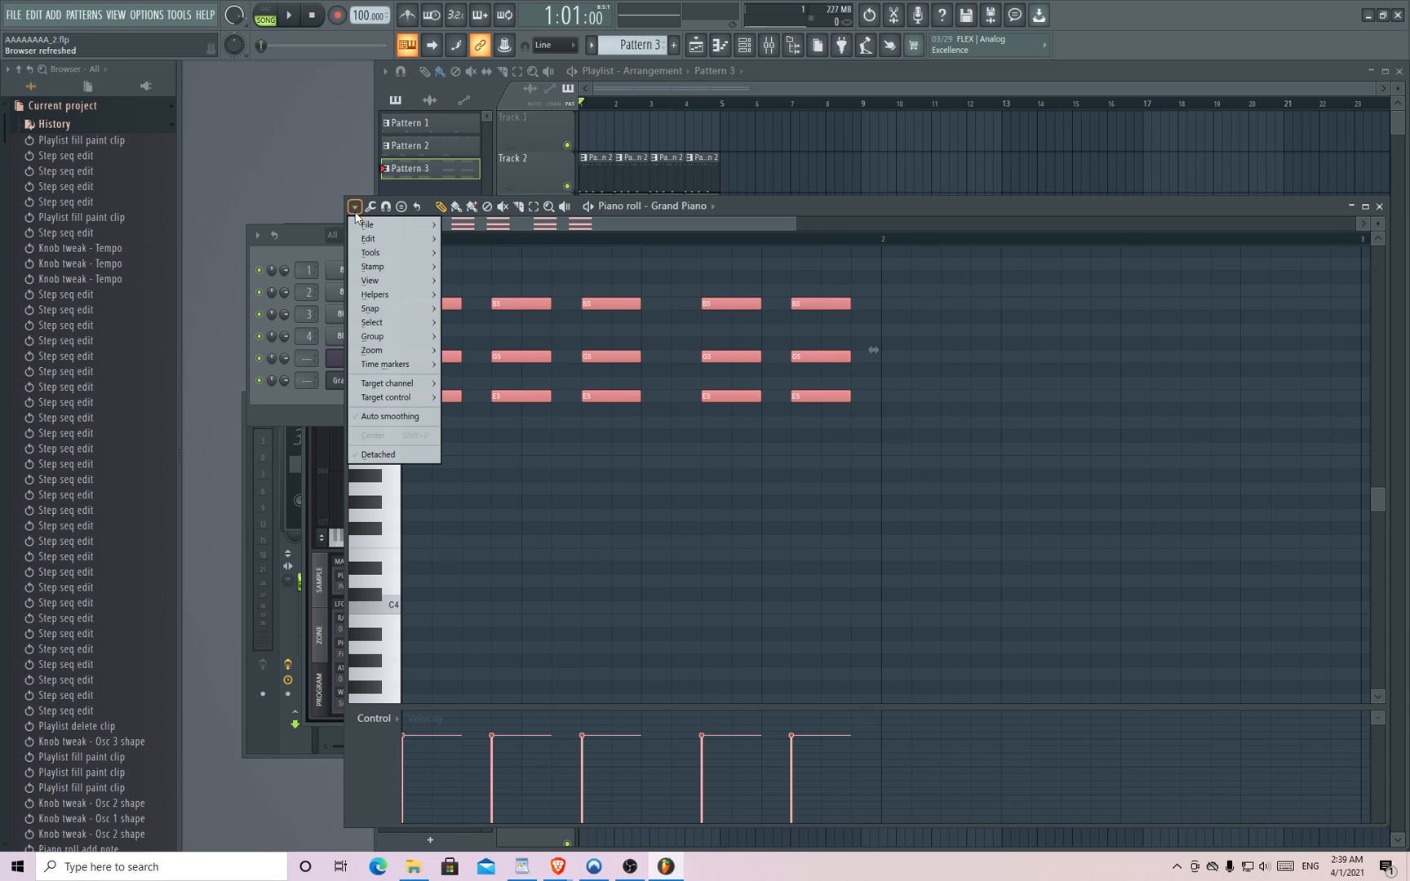
mouse_move(372, 257)
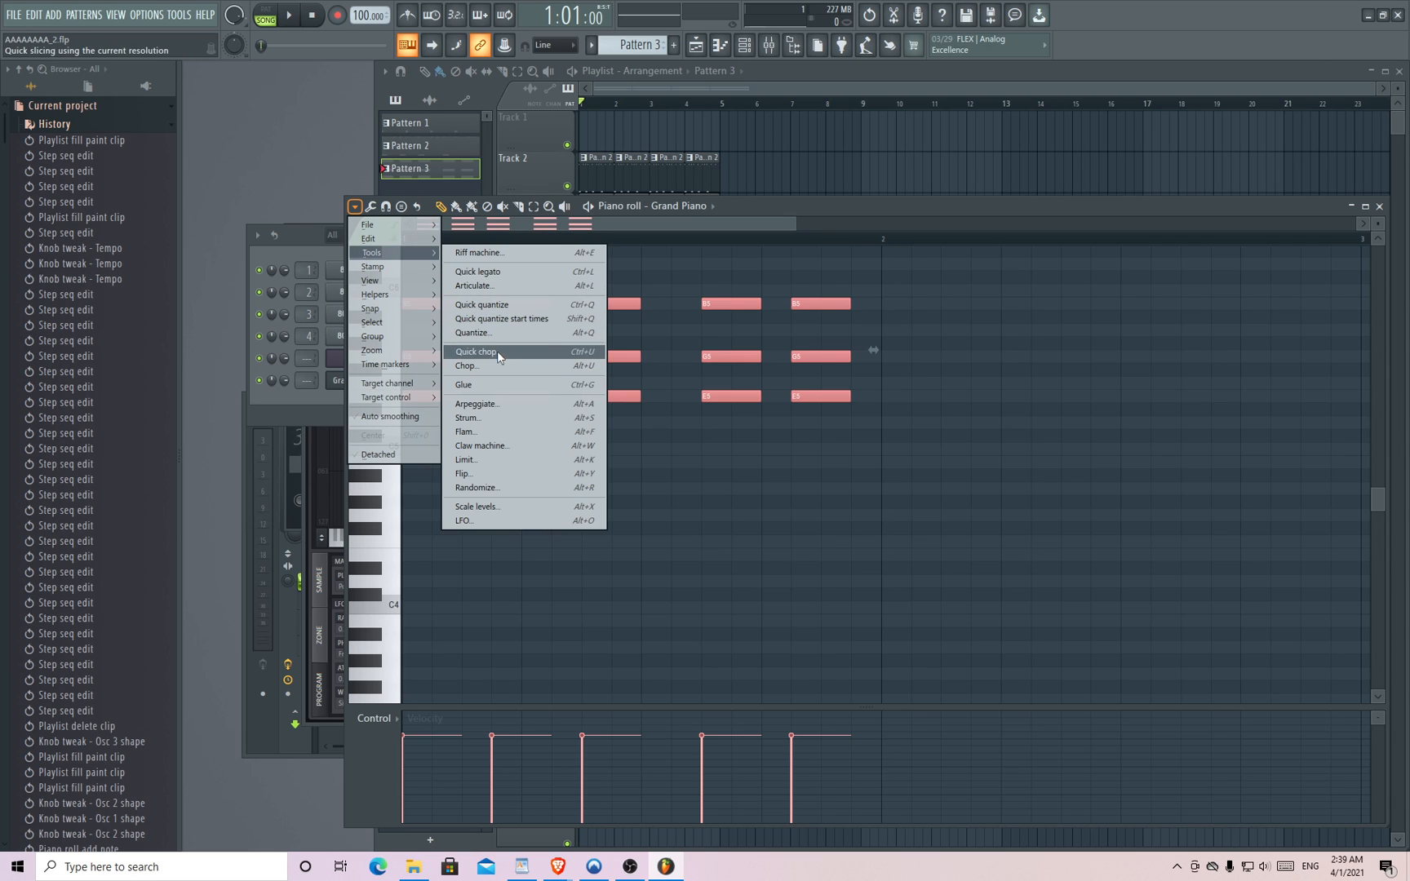
left_click(488, 404)
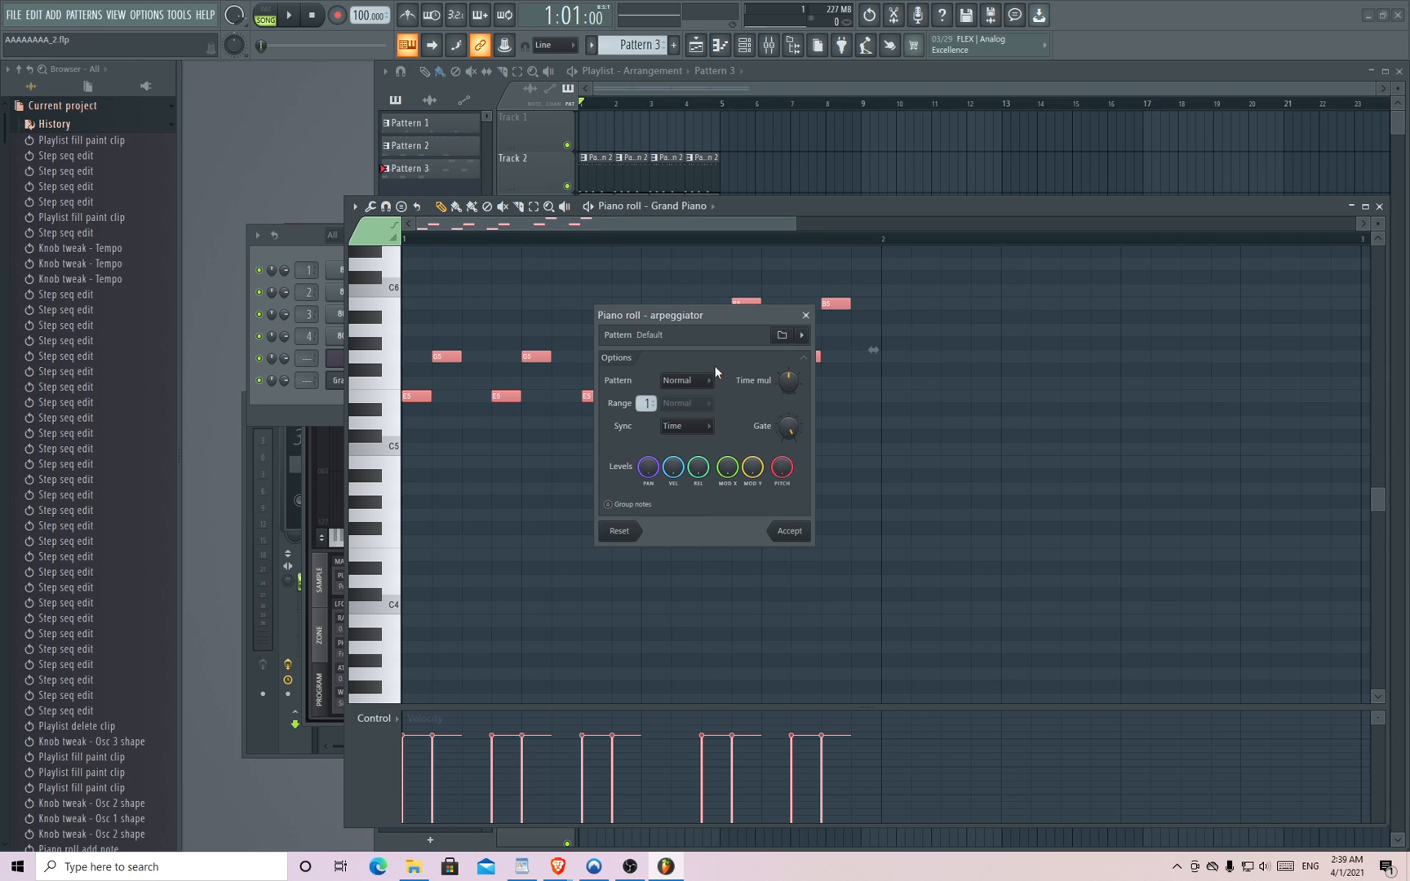
left_click_drag(705, 356, 1081, 399)
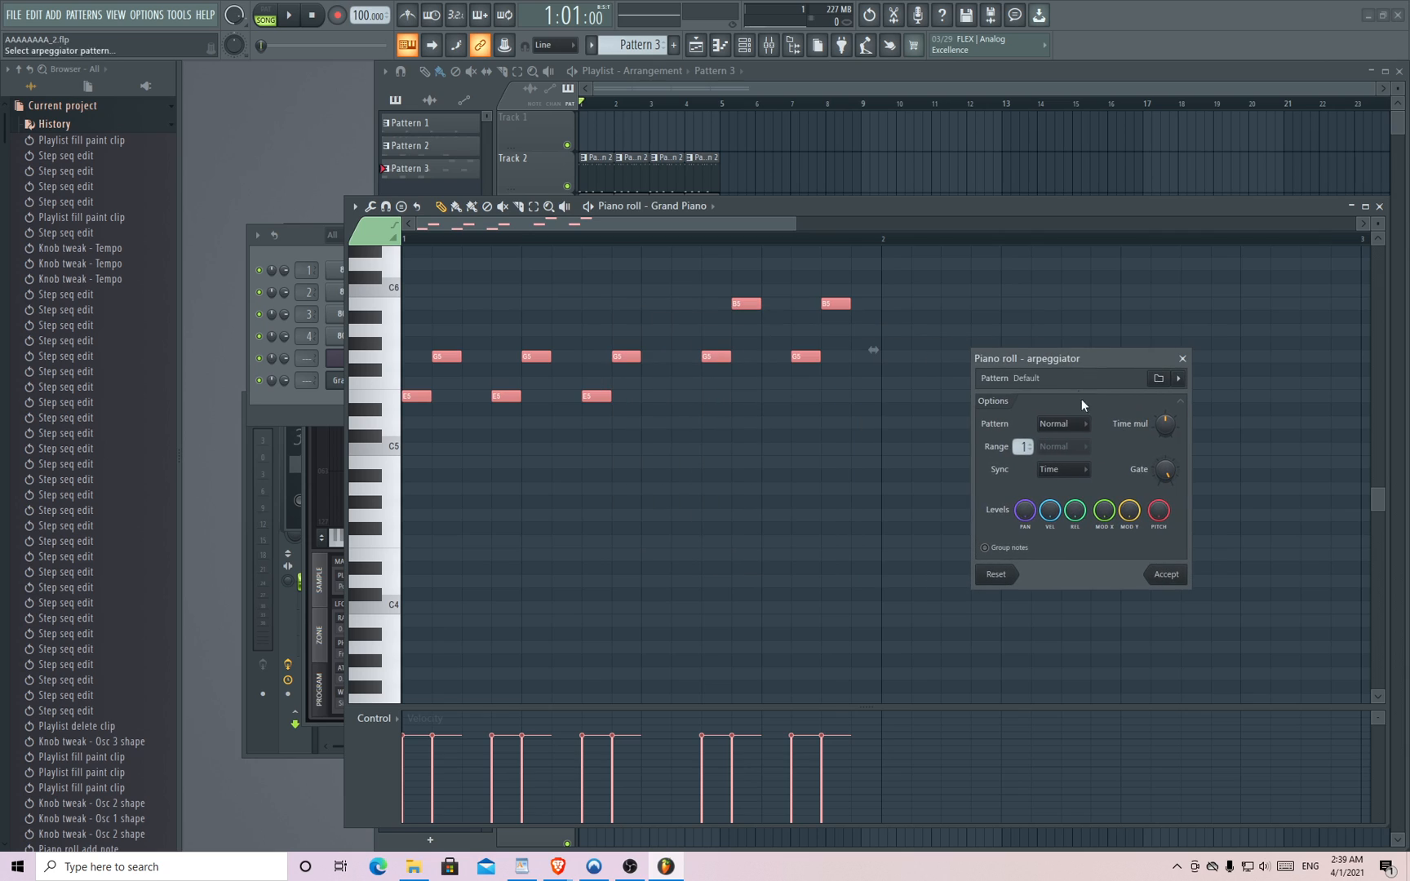
left_click(1183, 360)
- Play Pattern 3 in pattern mode and arpeggiate its Grand Piano chords with a reduced time multiplier, splitting each chord into four short notes
left_click(294, 16)
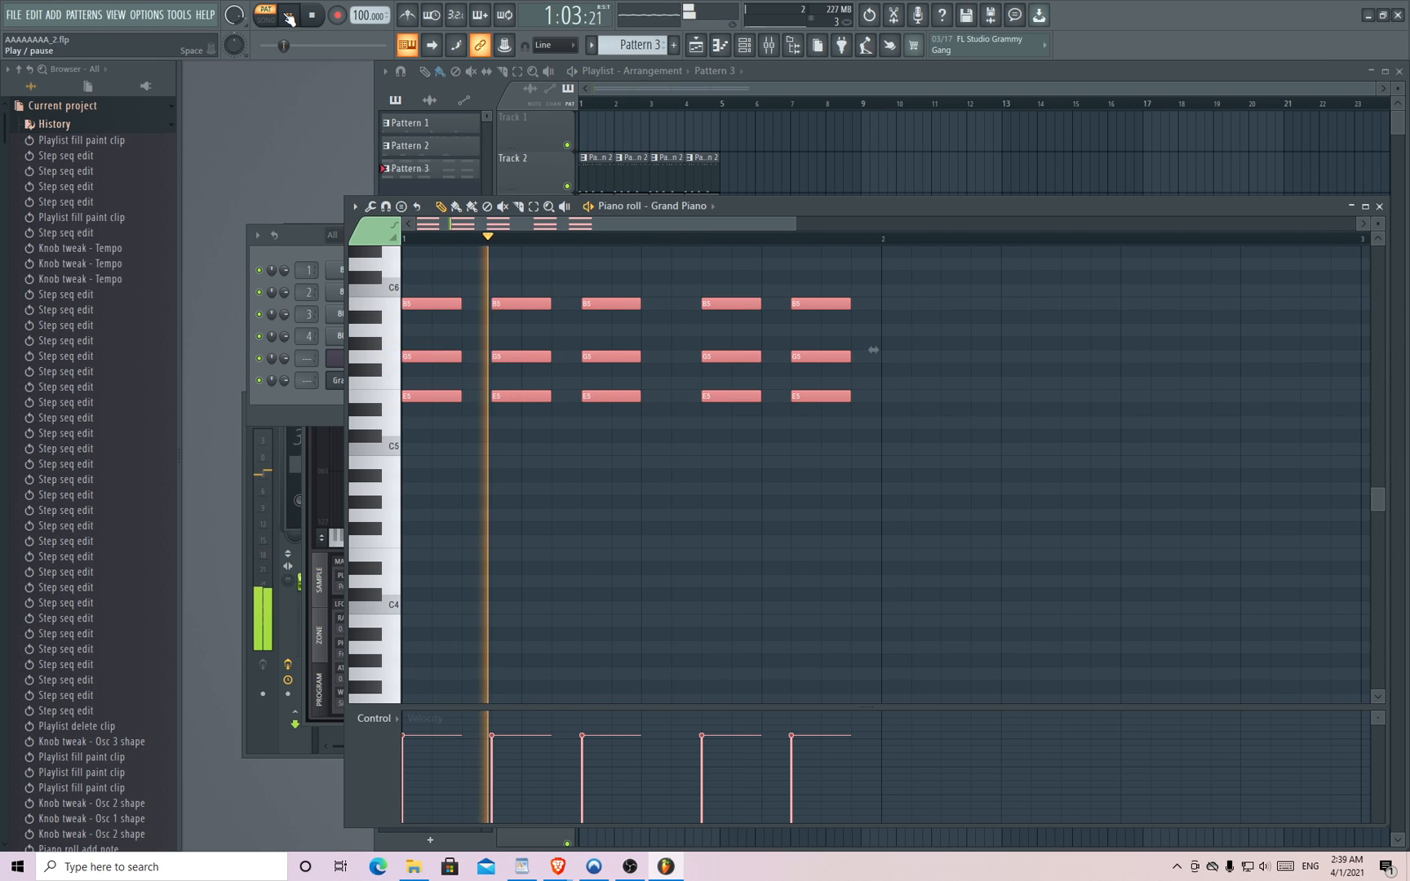
left_click(355, 206)
mouse_move(391, 251)
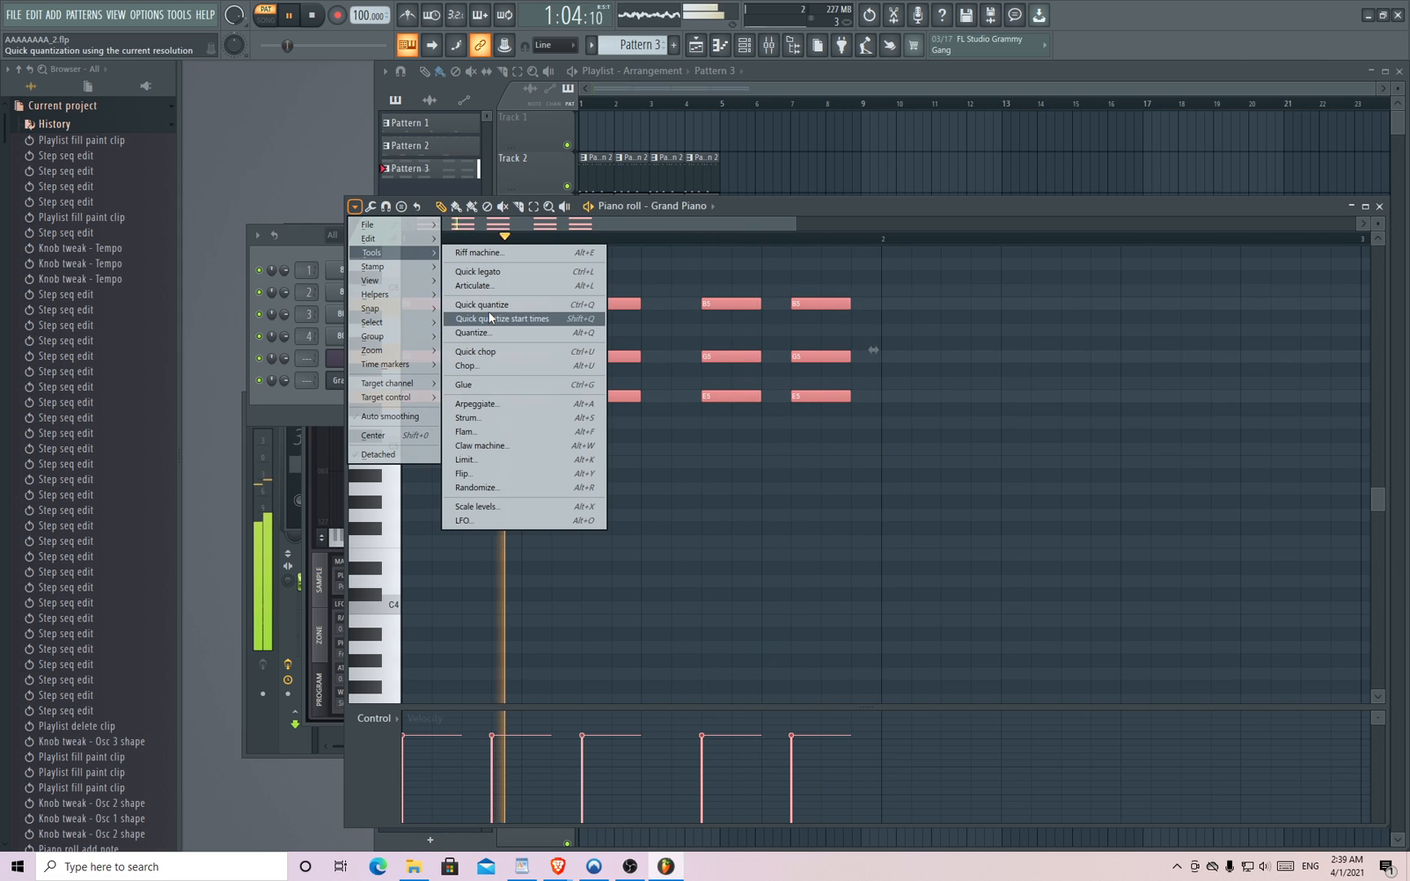
left_click(506, 403)
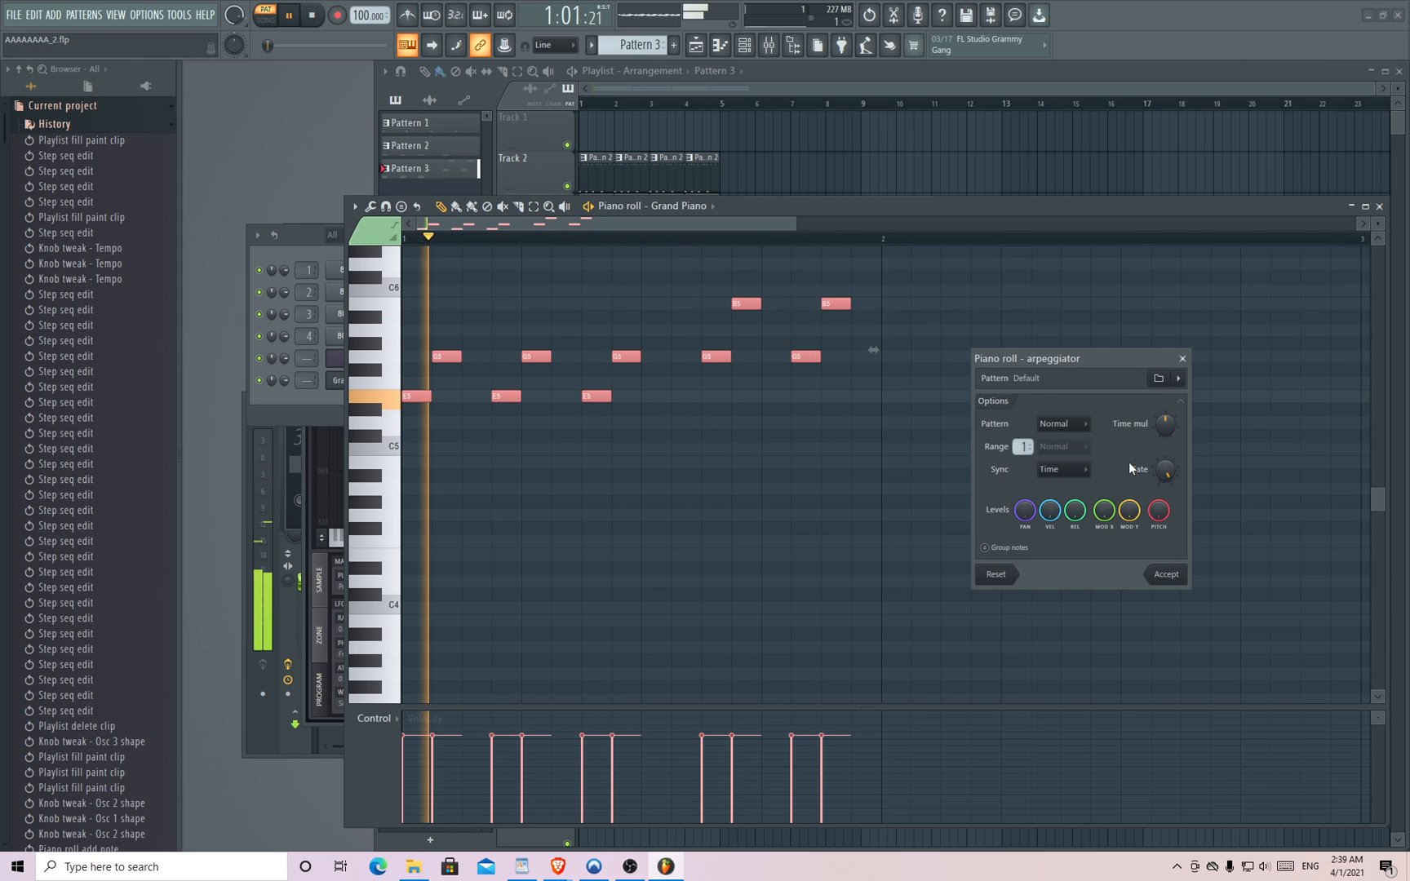
mouse_move(1166, 423)
left_mouse_down()
mouse_move(1165, 445)
mouse_move(1166, 424)
left_mouse_up()
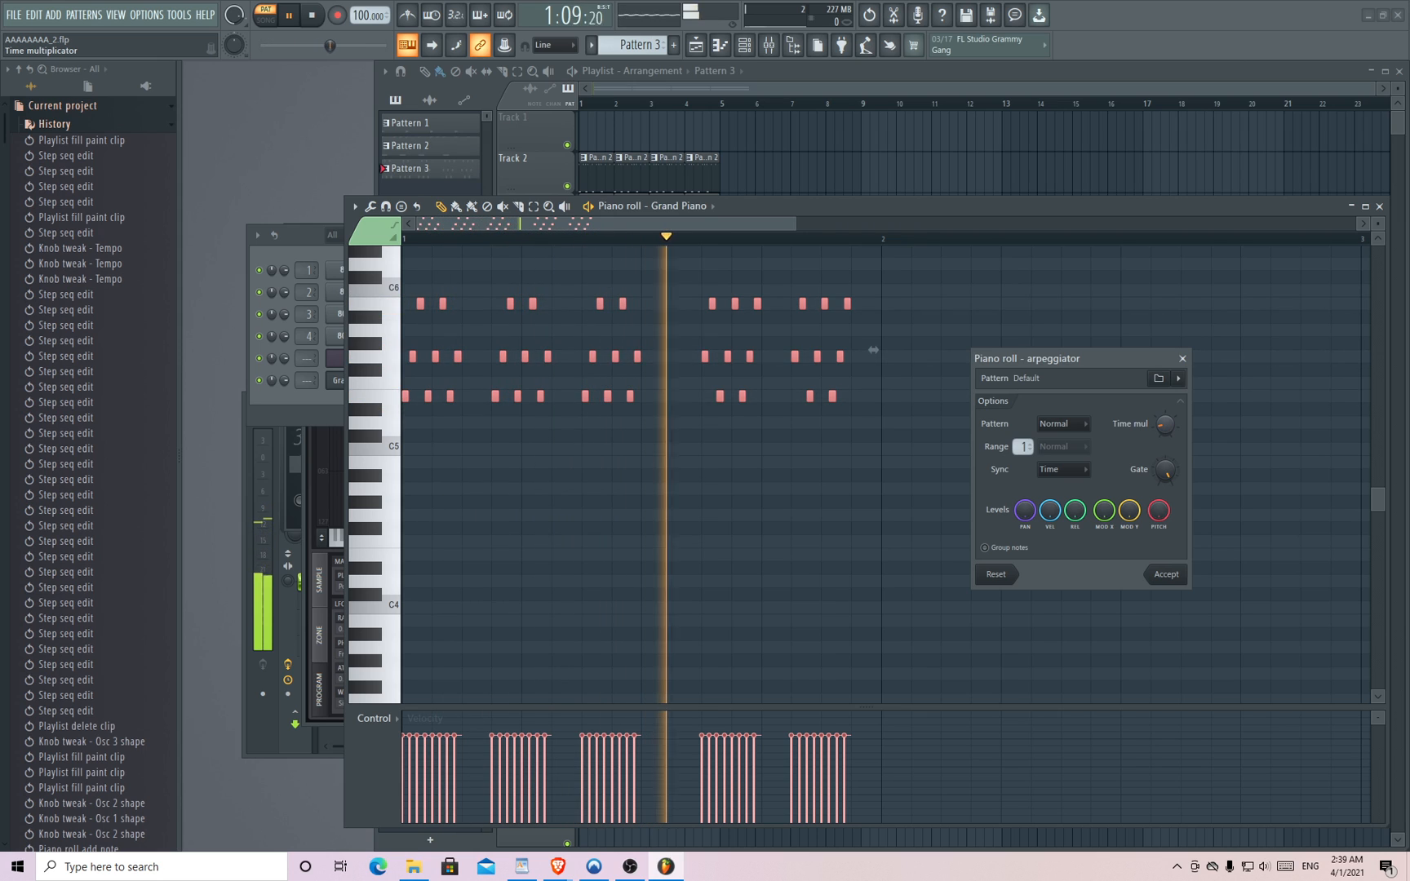
mouse_move(1165, 426)
left_mouse_down()
mouse_move(1165, 445)
mouse_move(1165, 425)
left_mouse_up()
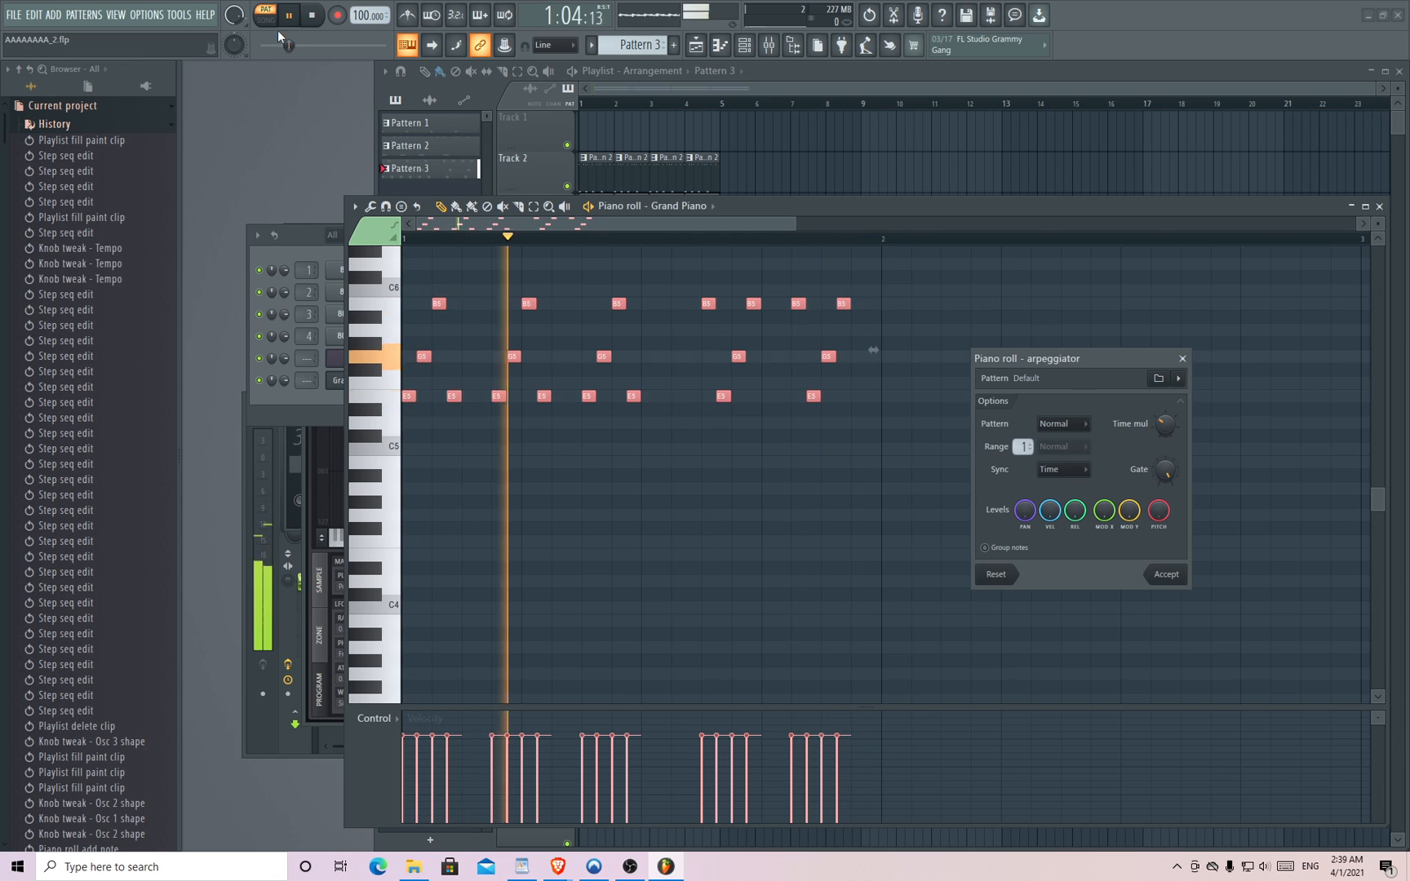
left_click(1165, 574)
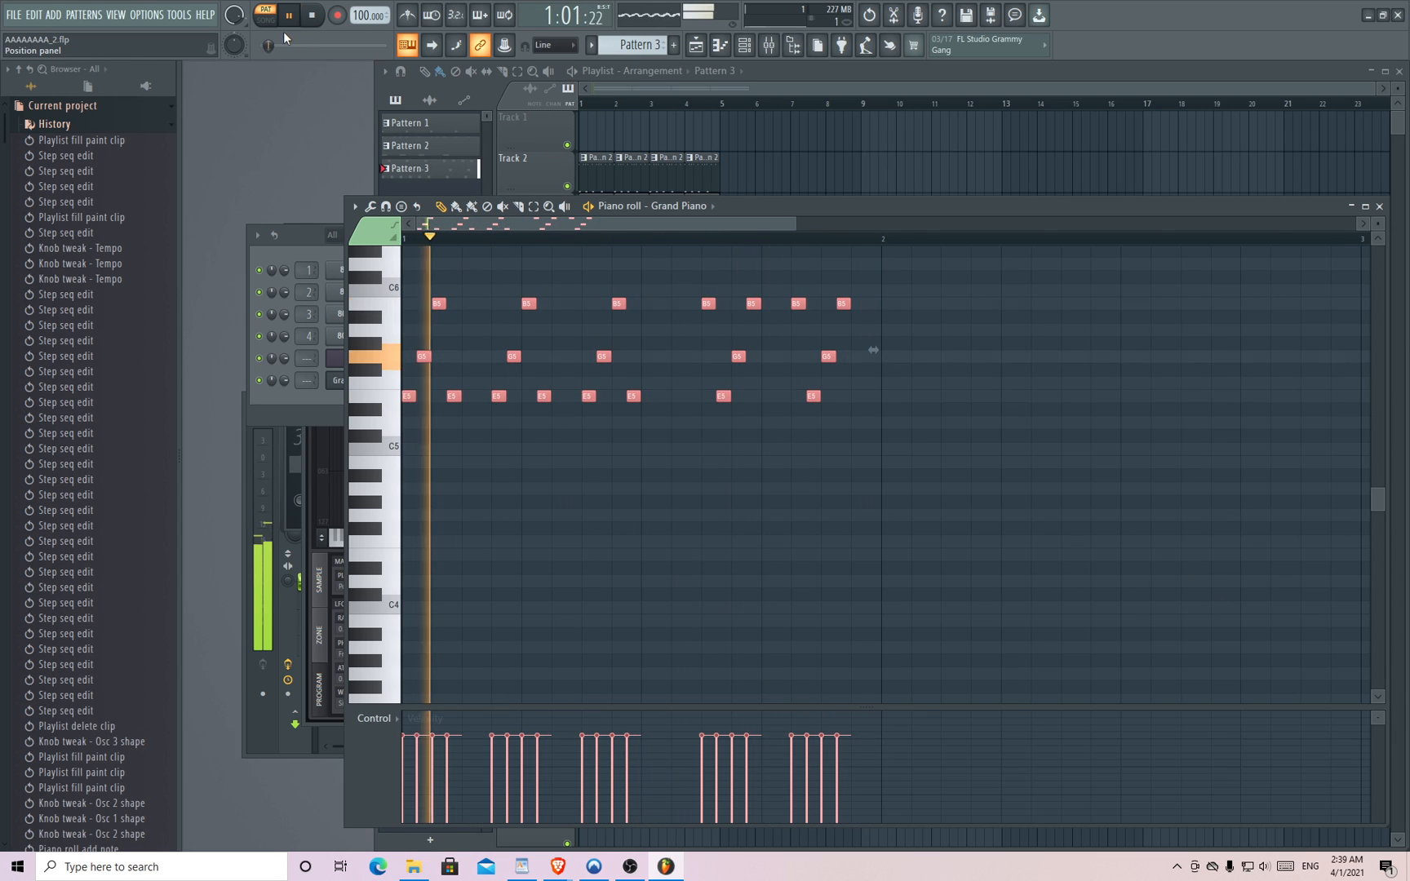